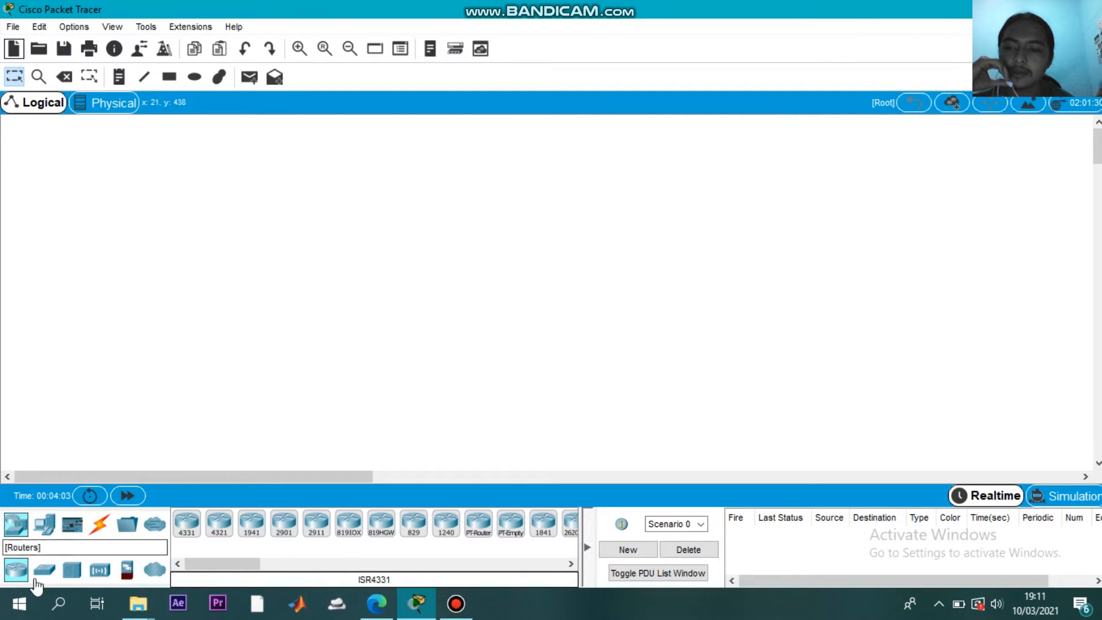
Place five PC end devices in a row across the upper part of the workspace
{"action": "left_click", "coordinate": [41, 522]}
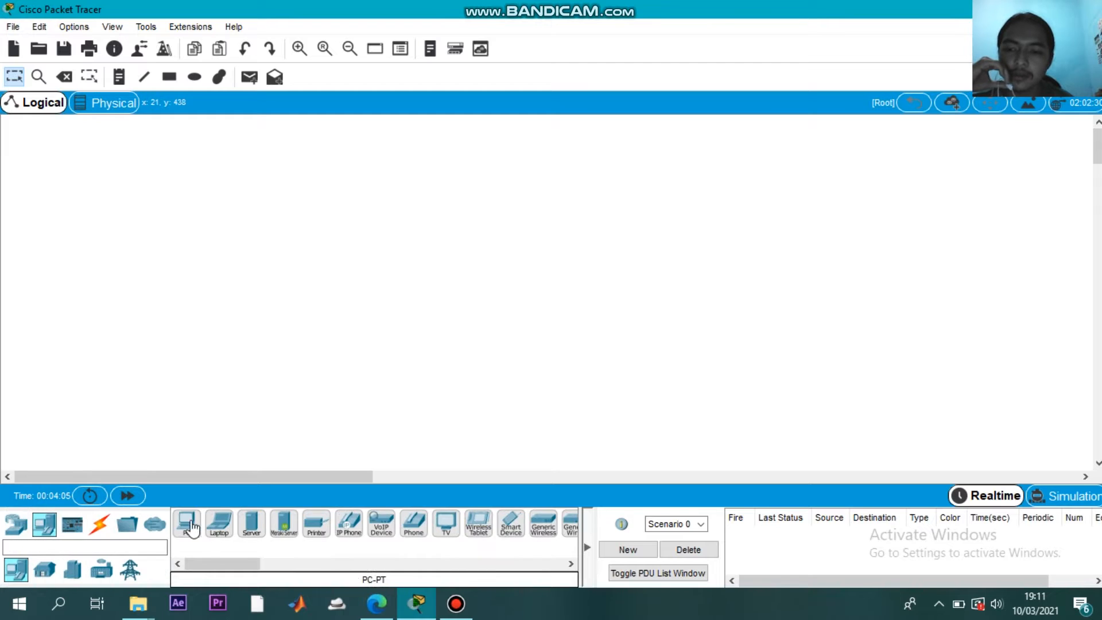
{"action": "left_click_drag", "start_coordinate": [186, 523], "coordinate": [223, 251]}
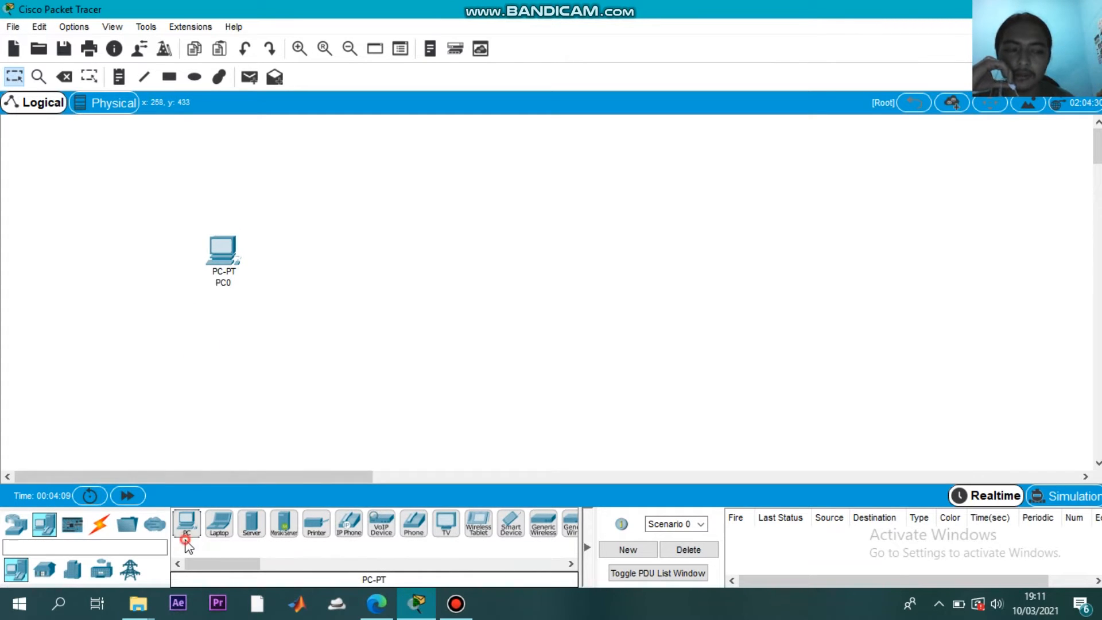
{"action": "left_click", "coordinate": [190, 522]}
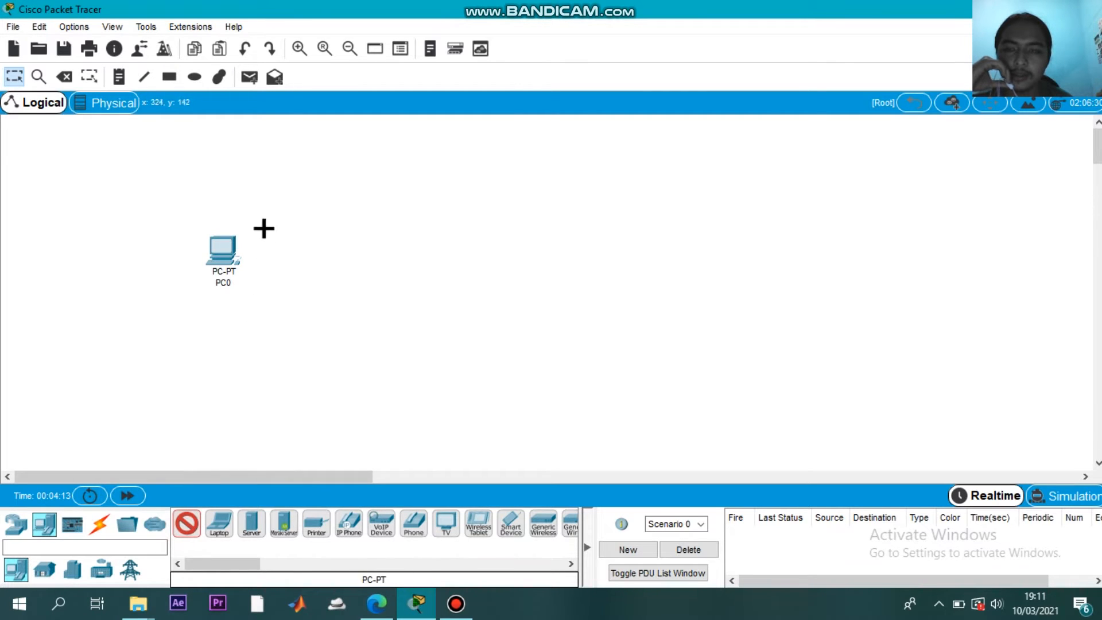
{"action": "left_click", "coordinate": [296, 219]}
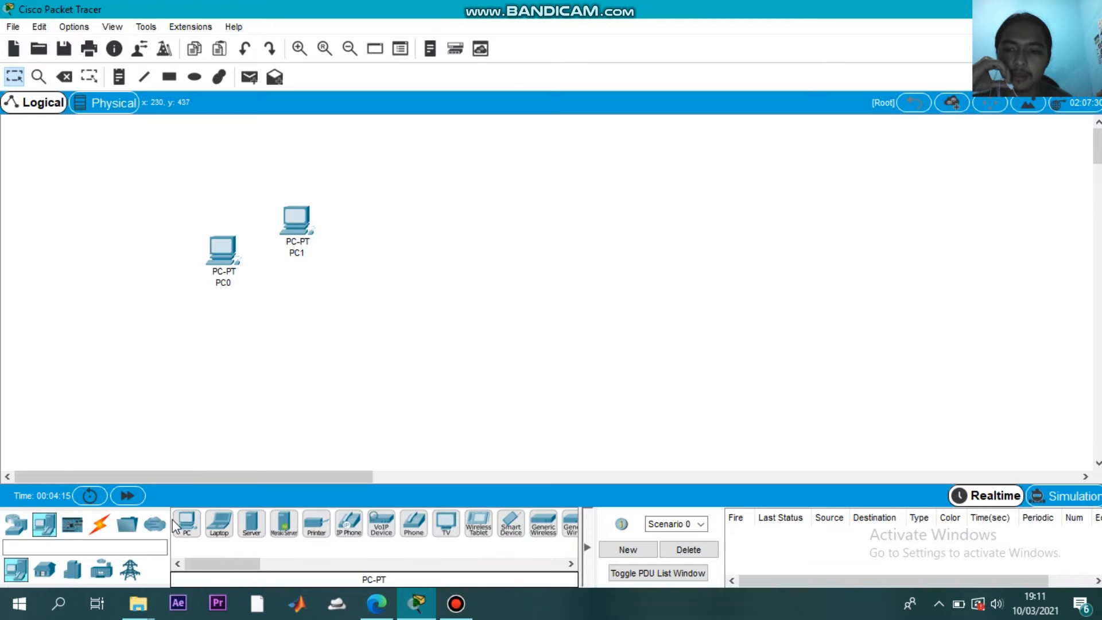
{"action": "left_click", "coordinate": [190, 523]}
{"action": "left_click", "coordinate": [357, 225]}
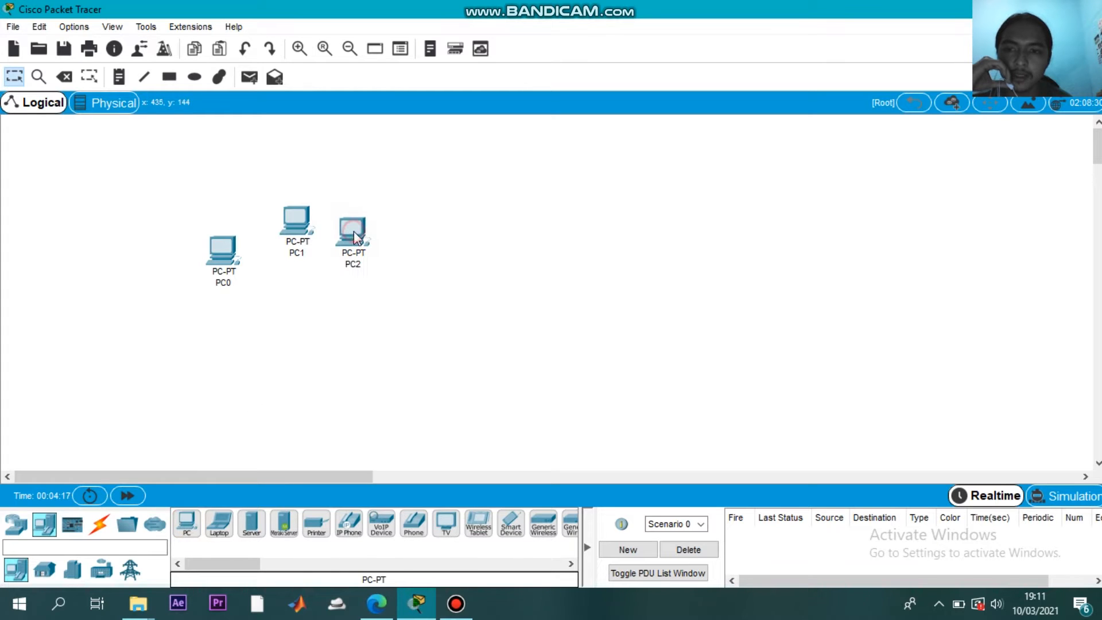
{"action": "left_click", "coordinate": [187, 523]}
{"action": "right_click", "coordinate": [404, 252]}
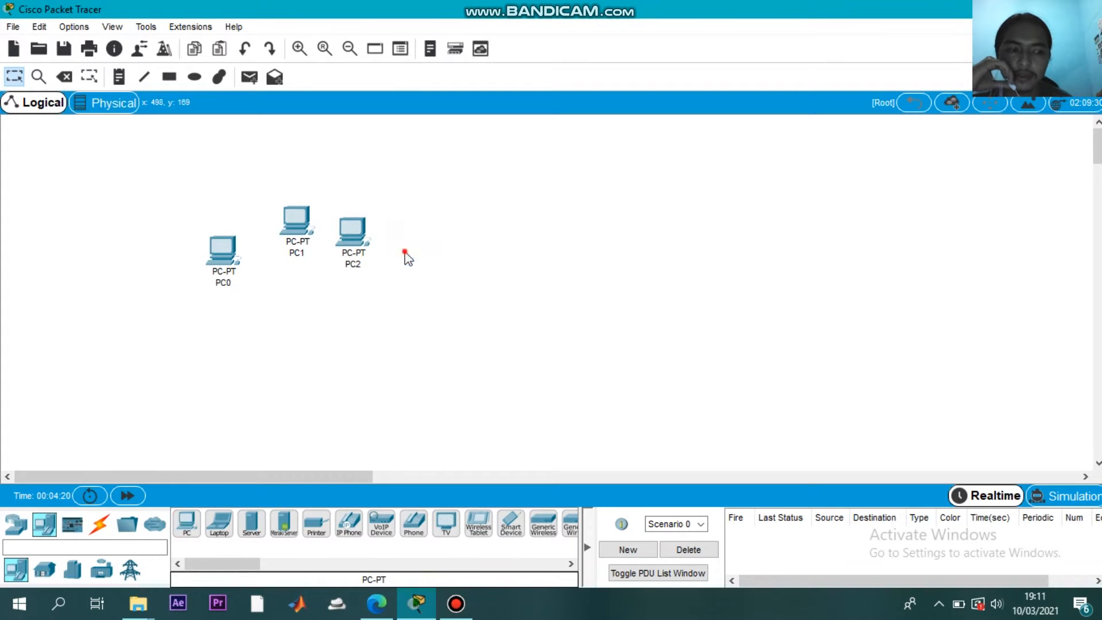
{"action": "left_click", "coordinate": [185, 525]}
{"action": "left_click", "coordinate": [473, 257]}
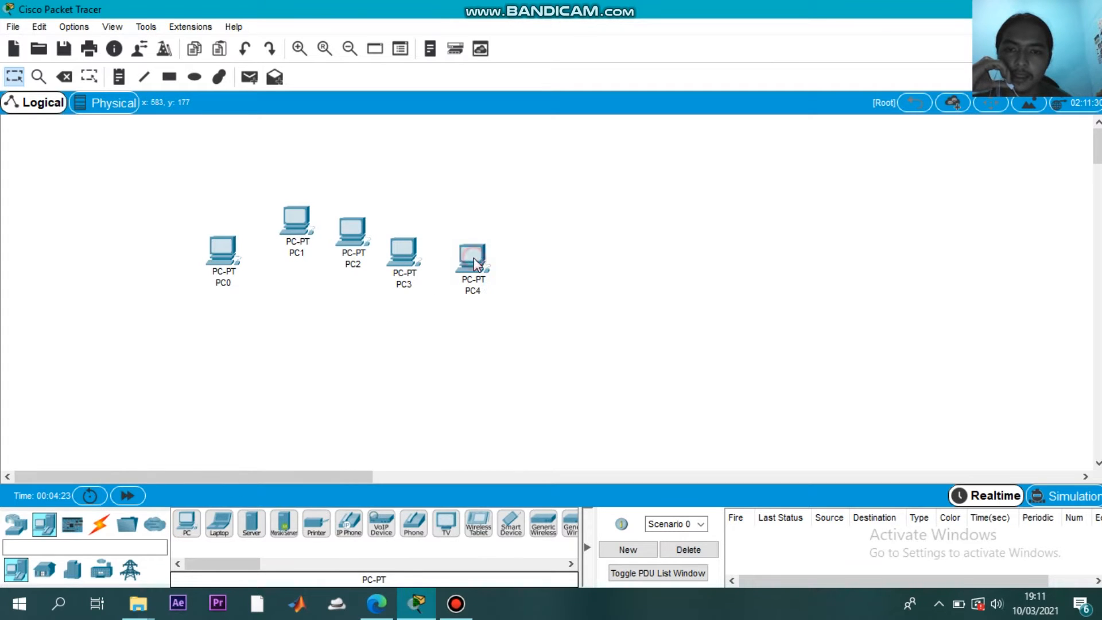
Place five more PCs in a second row along the lower part of the workspace
{"action": "left_click", "coordinate": [185, 523]}
{"action": "left_click", "coordinate": [207, 408]}
{"action": "left_click", "coordinate": [185, 523]}
{"action": "left_click", "coordinate": [250, 404]}
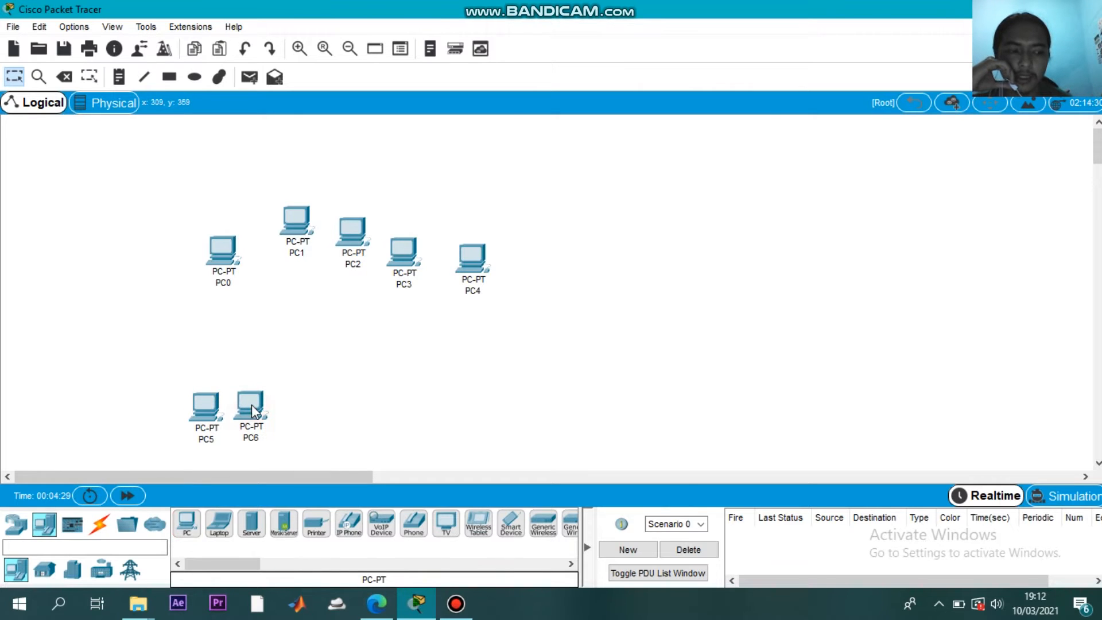
{"action": "left_click", "coordinate": [185, 523]}
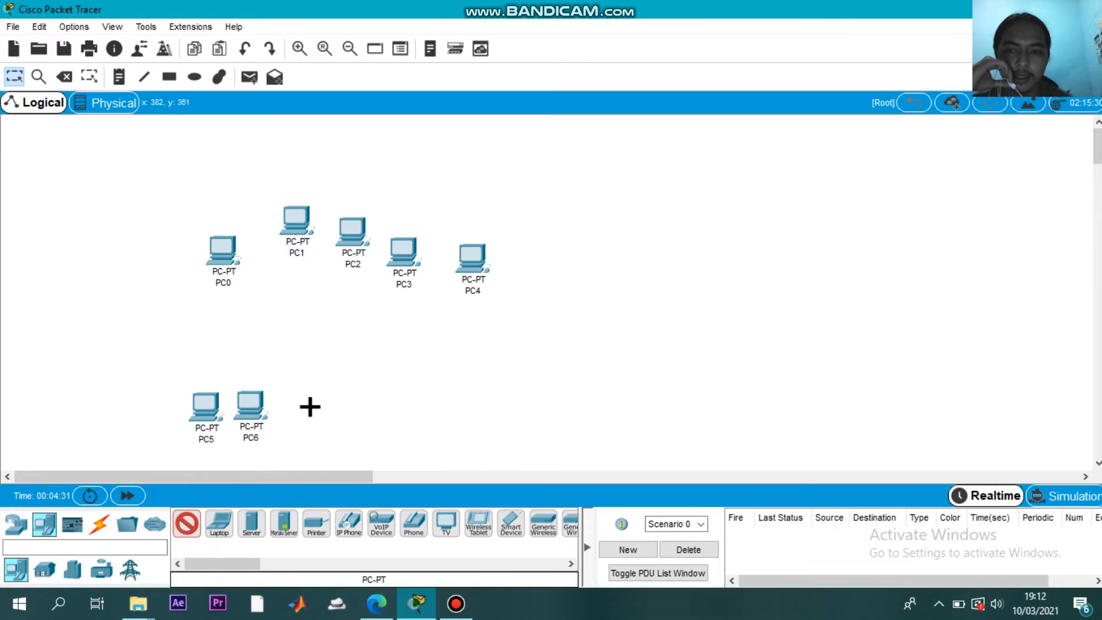
{"action": "left_click", "coordinate": [308, 412]}
{"action": "left_click", "coordinate": [185, 523]}
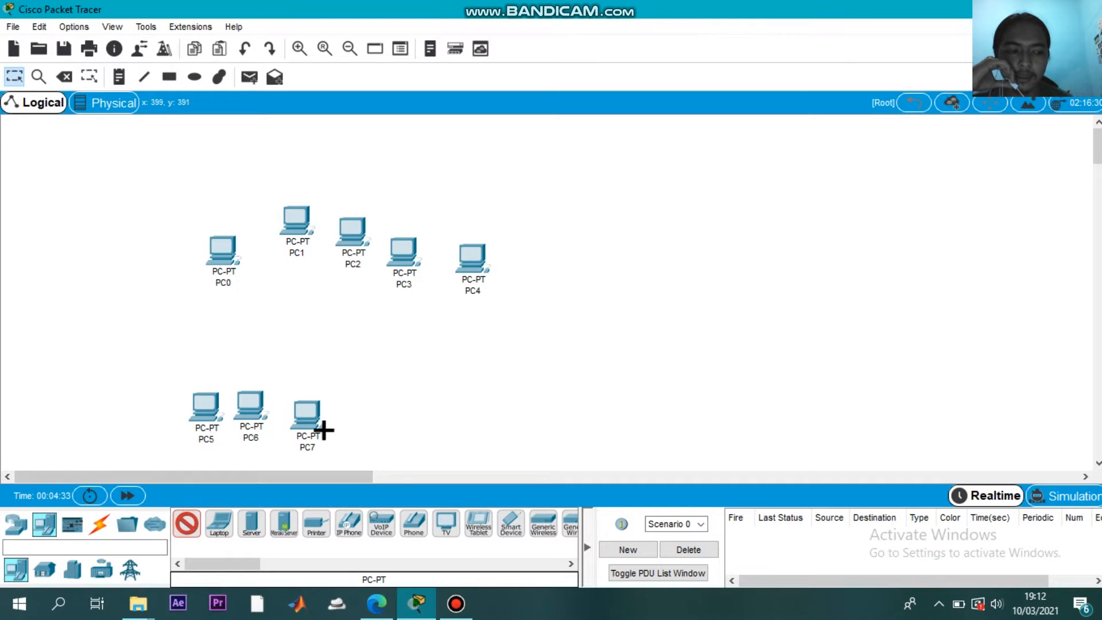
{"action": "left_click", "coordinate": [370, 397]}
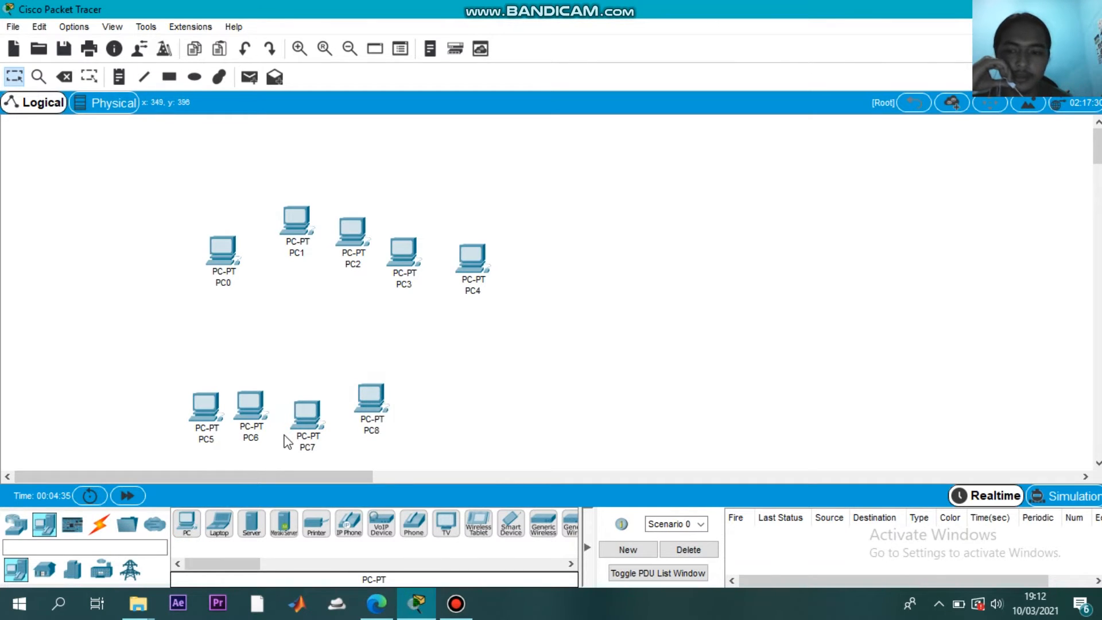
{"action": "left_click", "coordinate": [198, 519]}
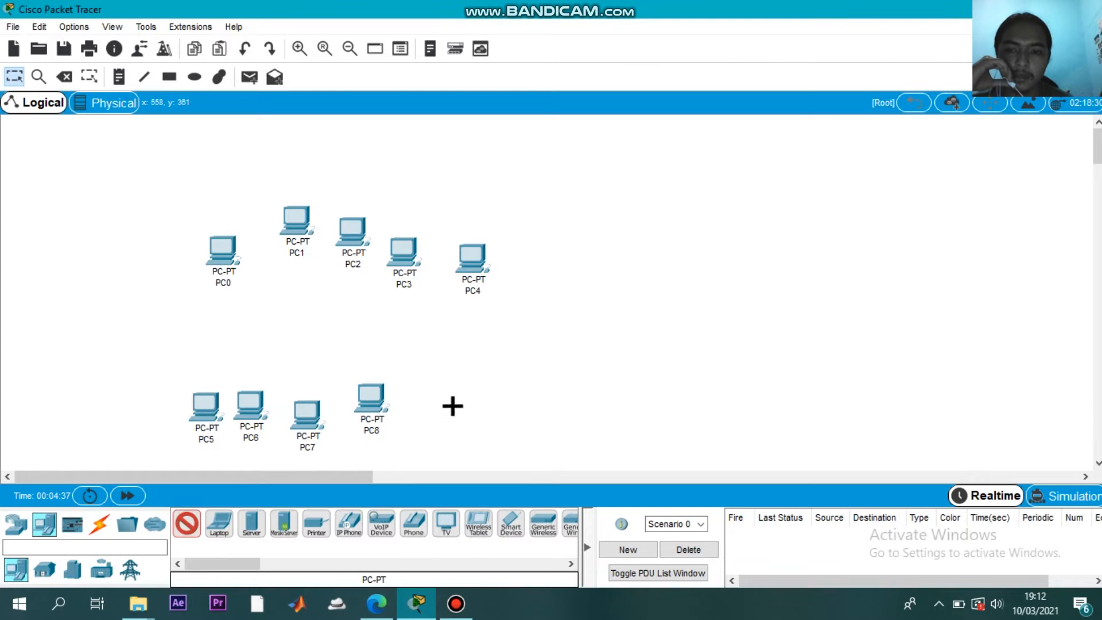
{"action": "left_click", "coordinate": [451, 407]}
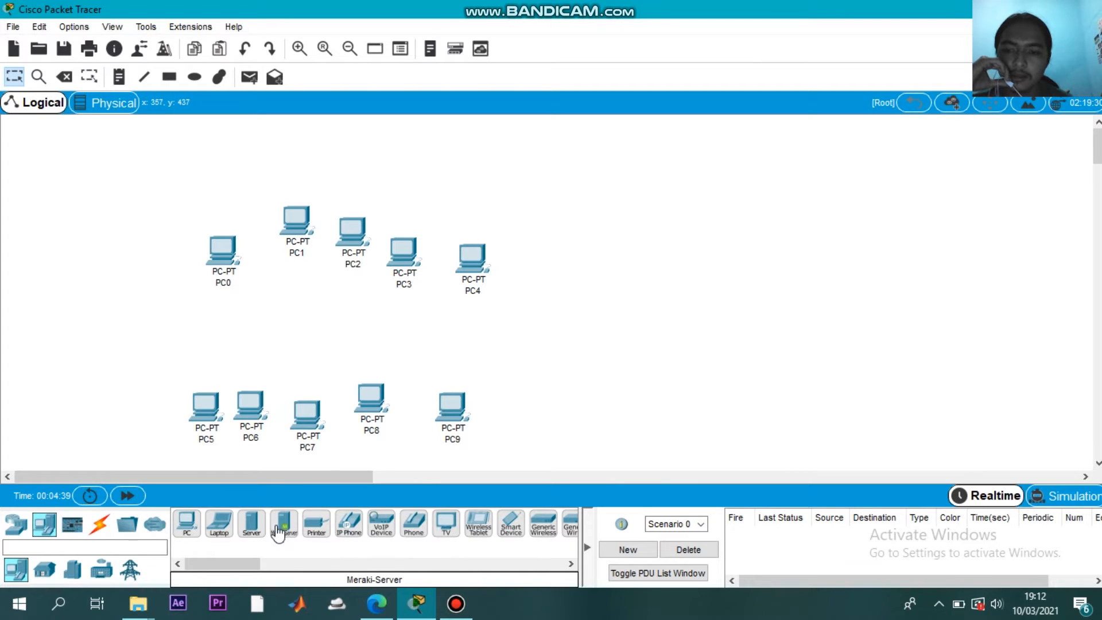
Place two generic servers, one at each end between the upper and lower PC rows
{"action": "left_click", "coordinate": [252, 525]}
{"action": "left_click", "coordinate": [131, 332]}
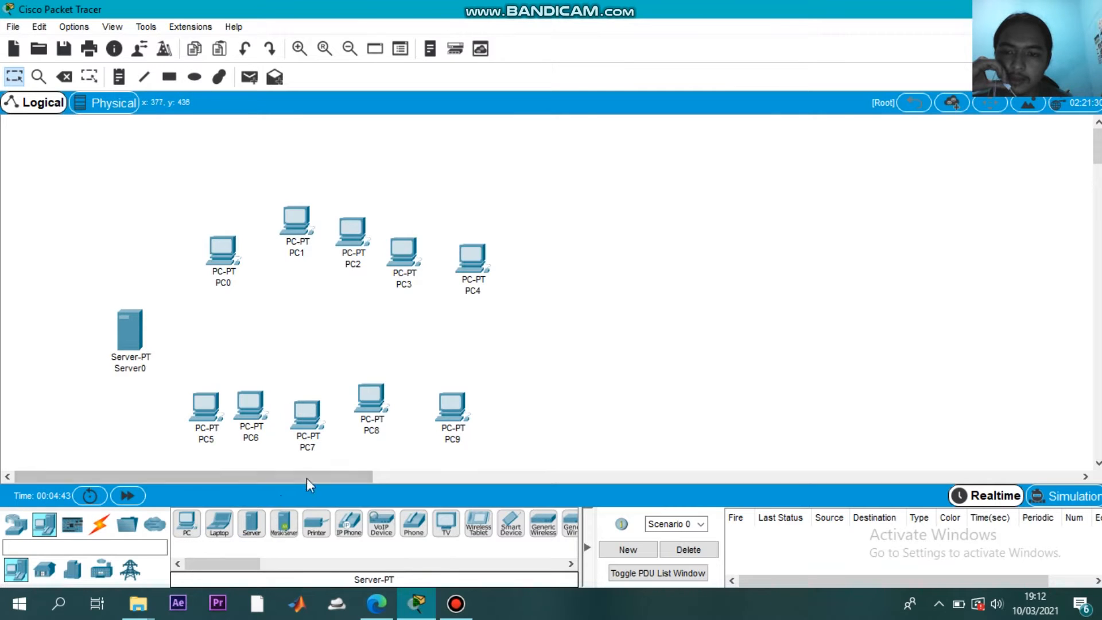
{"action": "left_click", "coordinate": [253, 525]}
{"action": "left_click", "coordinate": [541, 328]}
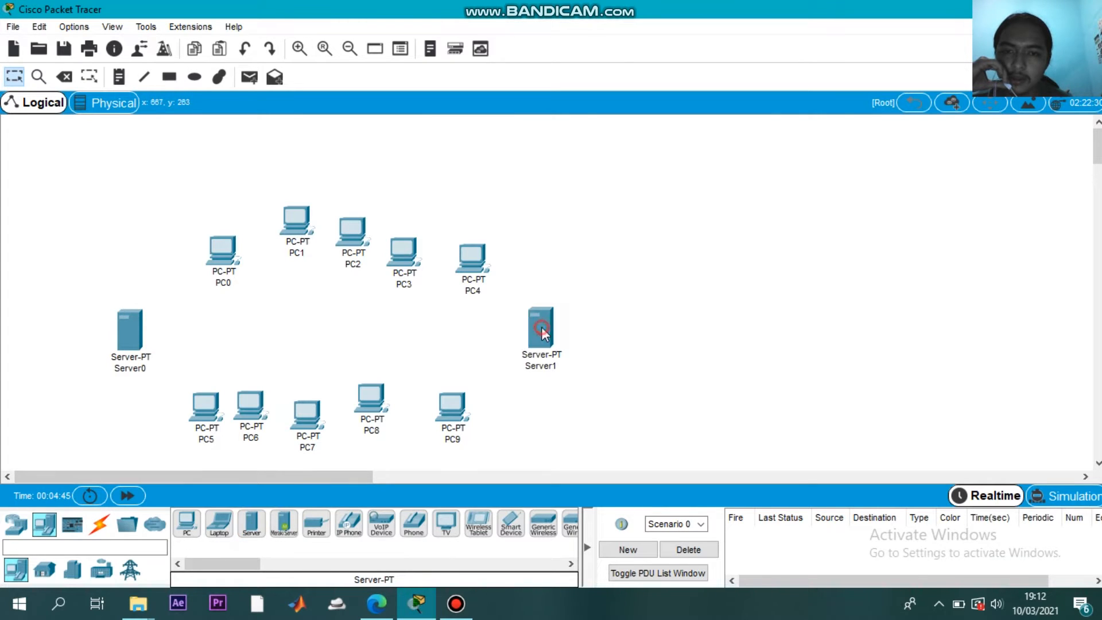
Place two 2960 switches between the PC rows, one just above the lower row and one just below the upper row
{"action": "left_click", "coordinate": [16, 523]}
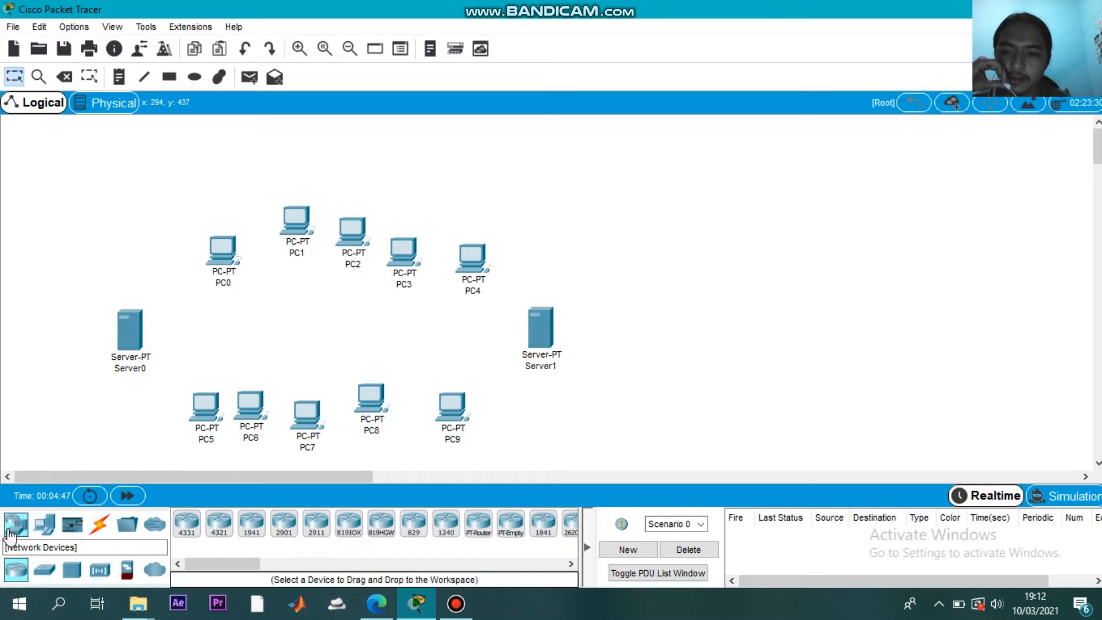
{"action": "left_click", "coordinate": [44, 569]}
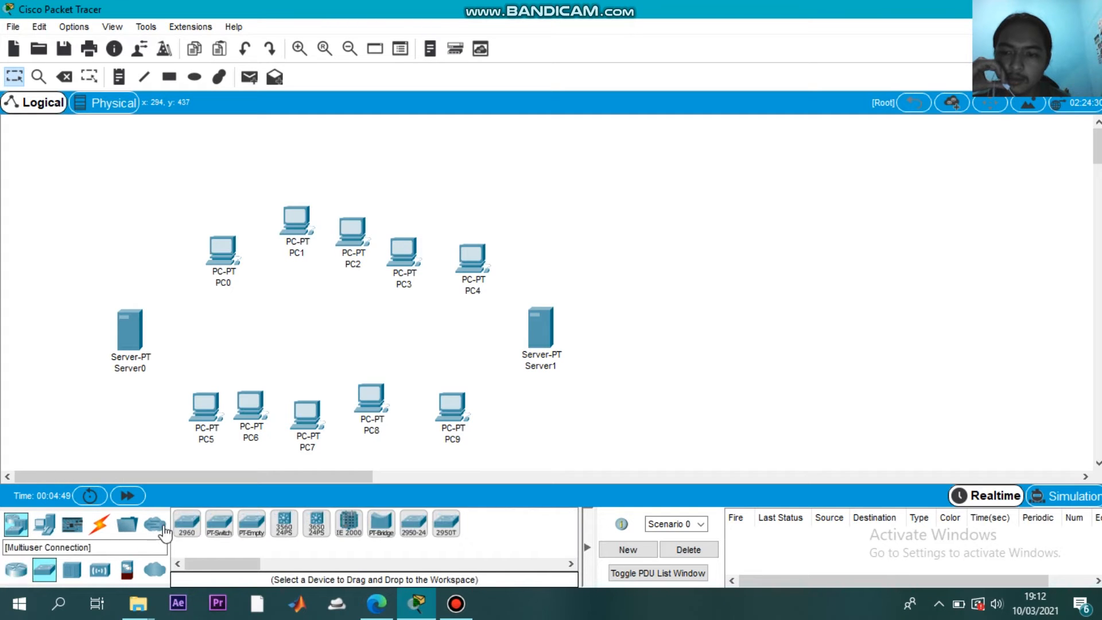
{"action": "left_click", "coordinate": [187, 523]}
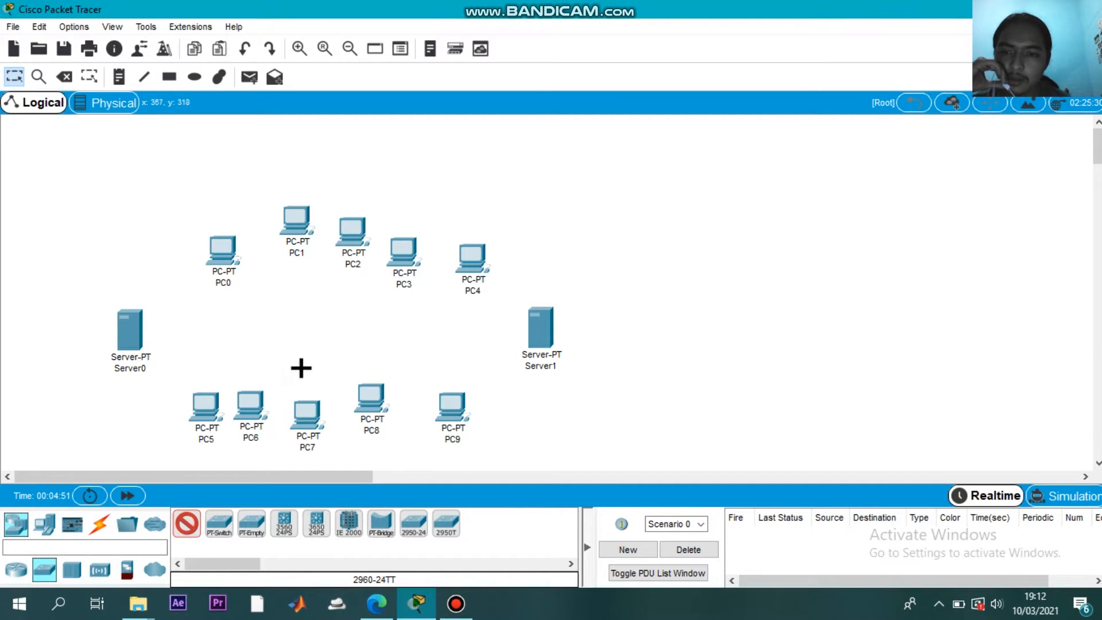
{"action": "left_click", "coordinate": [303, 367]}
{"action": "left_click", "coordinate": [187, 523]}
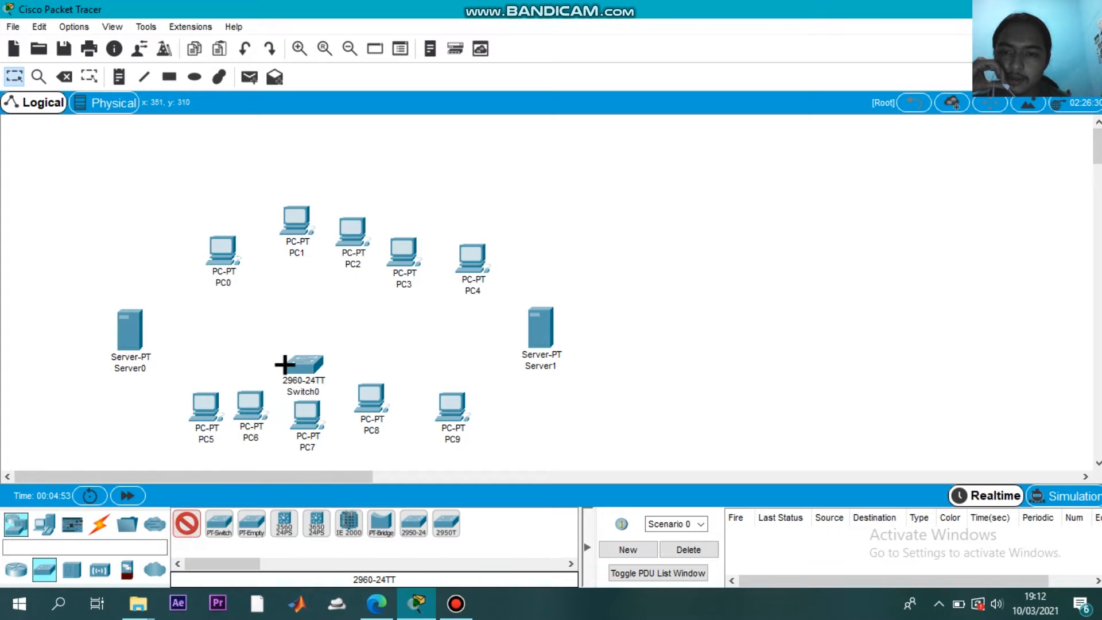
{"action": "left_click", "coordinate": [307, 303]}
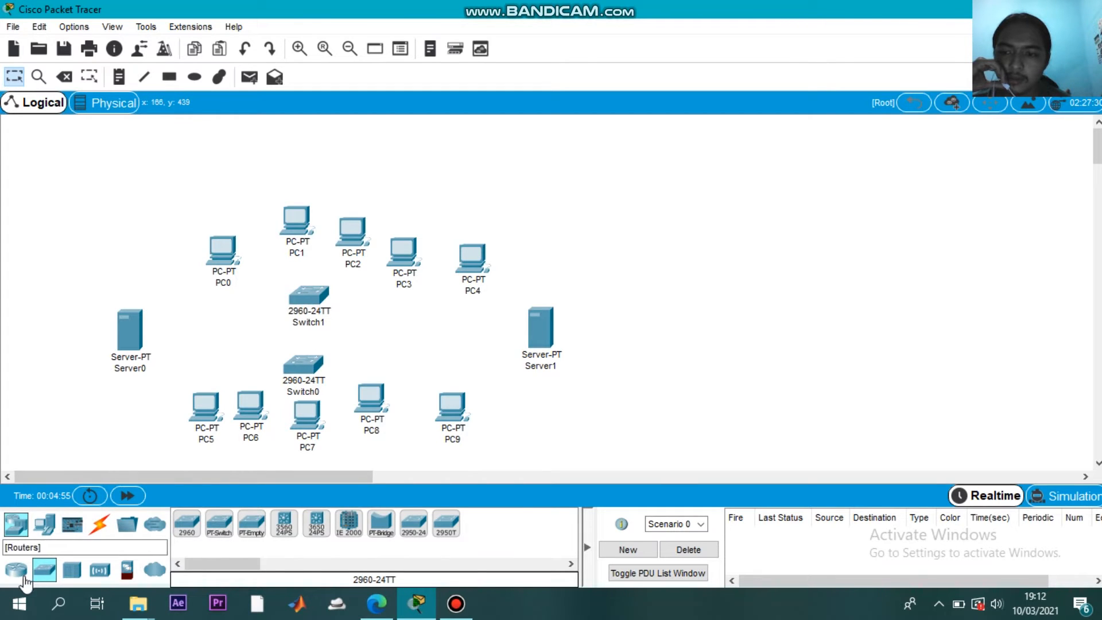
Place a 4331 router between the two switches
{"action": "left_click", "coordinate": [8, 570]}
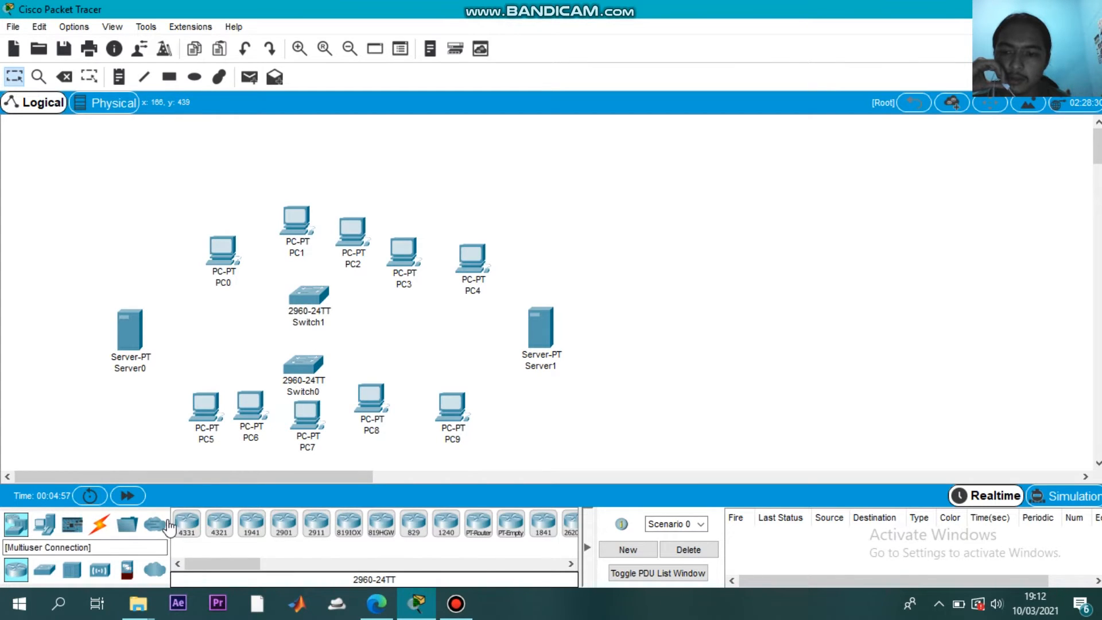
{"action": "left_click", "coordinate": [185, 524]}
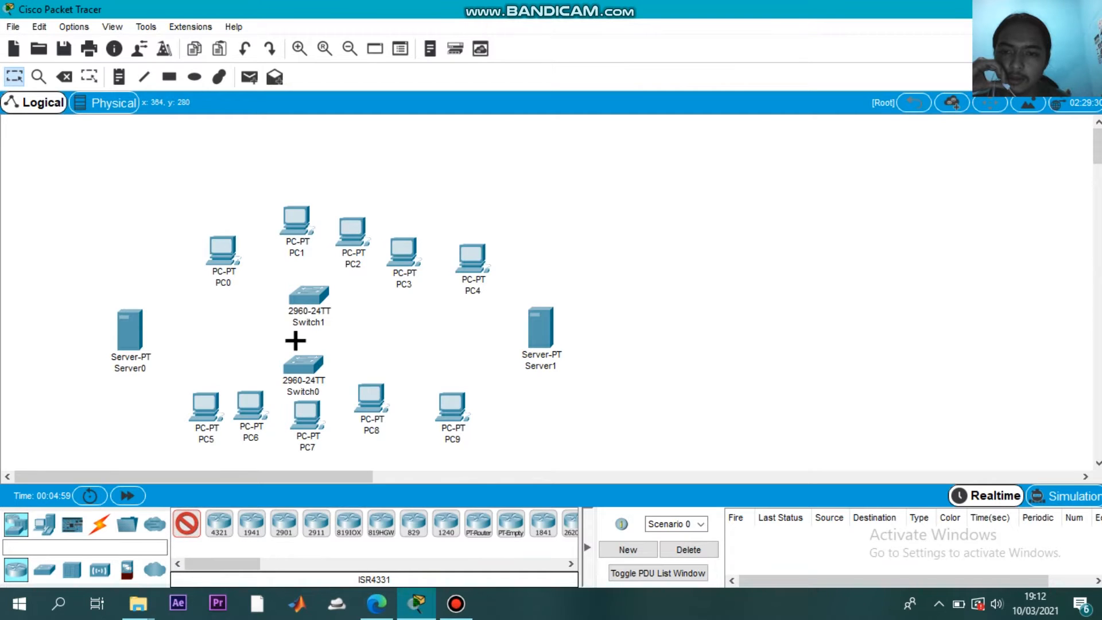
{"action": "left_click", "coordinate": [296, 342]}
Spread the five upper PCs, PC0 to PC4, into a wide arc above the switches
{"action": "left_click_drag", "start_coordinate": [242, 248], "coordinate": [244, 182]}
{"action": "left_click_drag", "start_coordinate": [346, 226], "coordinate": [362, 160]}
{"action": "left_click_drag", "start_coordinate": [410, 246], "coordinate": [463, 191]}
{"action": "left_click", "coordinate": [228, 179]}
{"action": "key", "text": "Escape"}
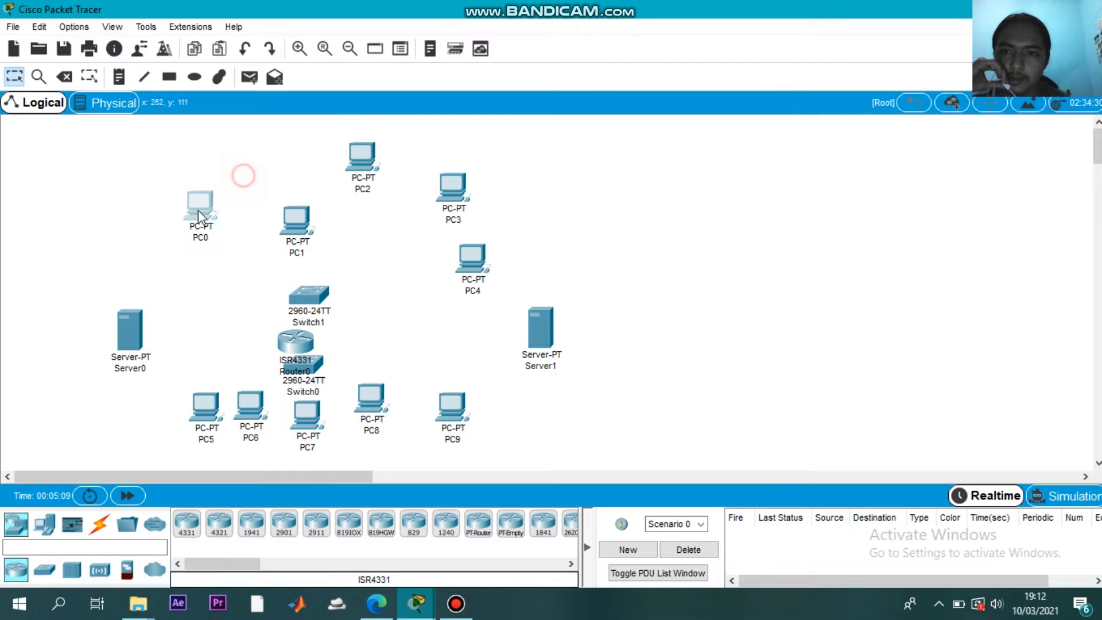
{"action": "left_click_drag", "start_coordinate": [204, 206], "coordinate": [172, 232]}
{"action": "left_click_drag", "start_coordinate": [304, 213], "coordinate": [277, 194]}
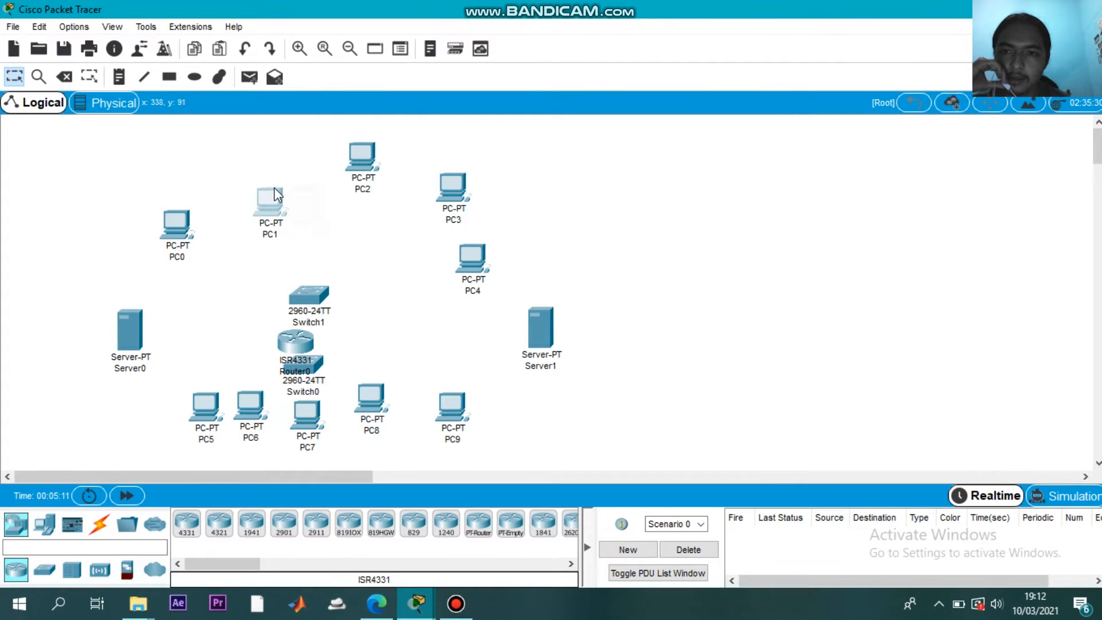
{"action": "left_click_drag", "start_coordinate": [472, 256], "coordinate": [554, 244]}
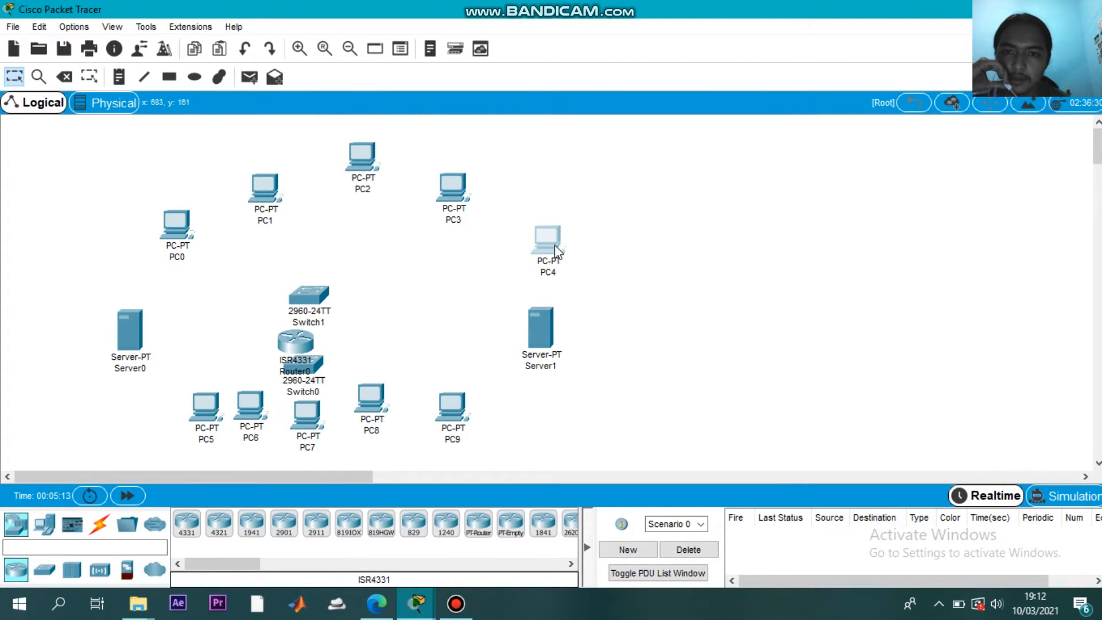
Move the two servers farther outward to the ends of the PC arc
{"action": "left_click_drag", "start_coordinate": [537, 312], "coordinate": [616, 319]}
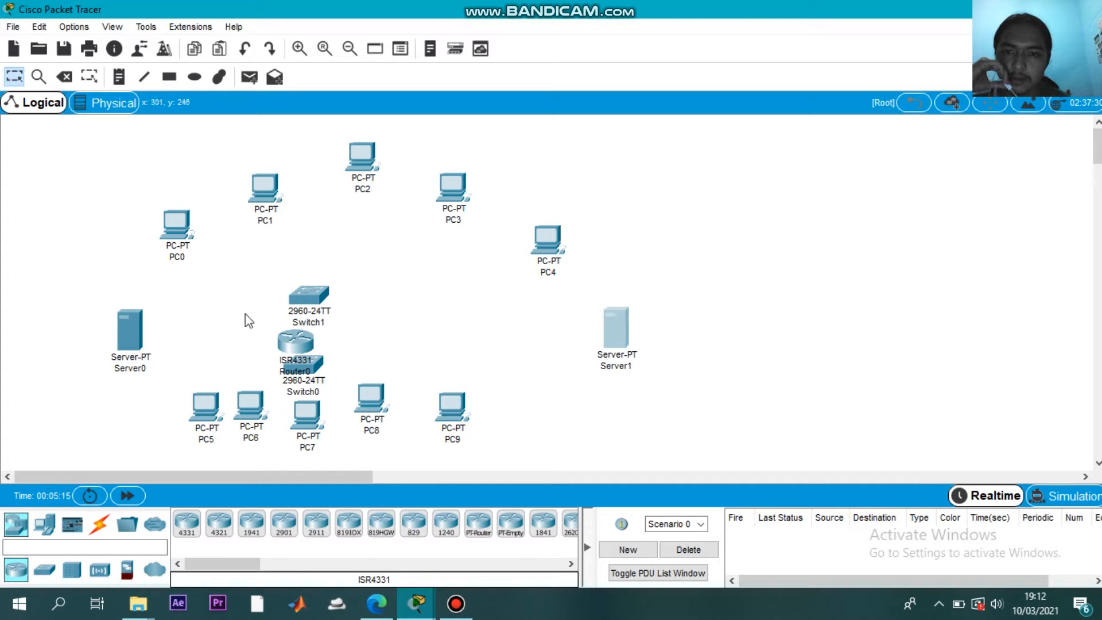
{"action": "left_click_drag", "start_coordinate": [133, 336], "coordinate": [83, 296]}
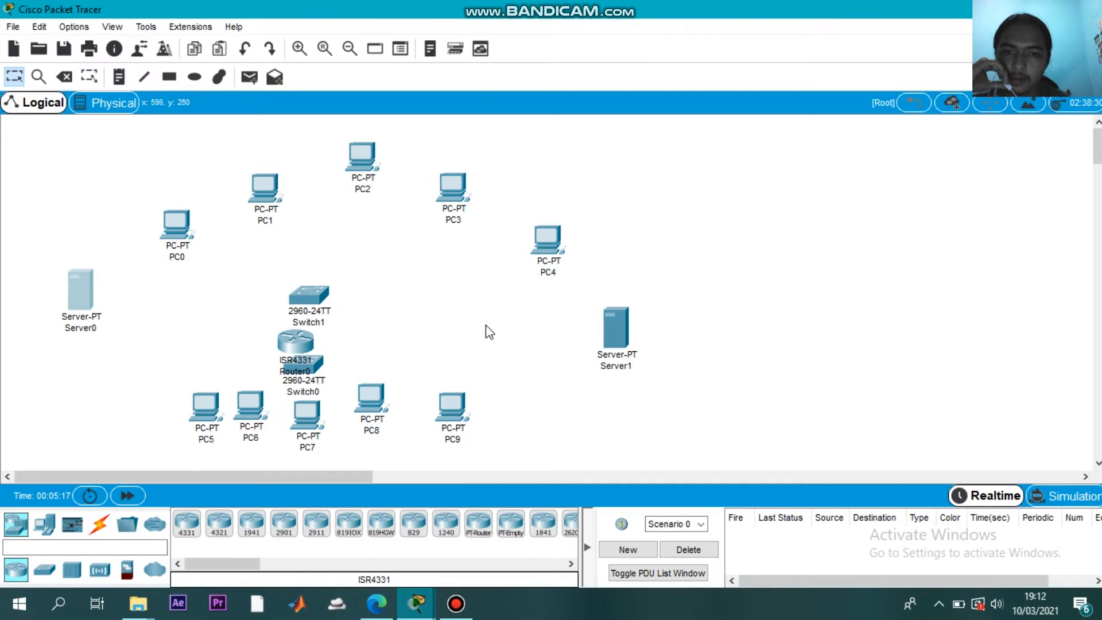
{"action": "left_click_drag", "start_coordinate": [610, 320], "coordinate": [620, 305]}
Spread PC5 to PC9 into a lower arc and stack the router between the two switches in a central column
{"action": "left_click_drag", "start_coordinate": [443, 416], "coordinate": [528, 447]}
{"action": "left_click_drag", "start_coordinate": [377, 403], "coordinate": [439, 412]}
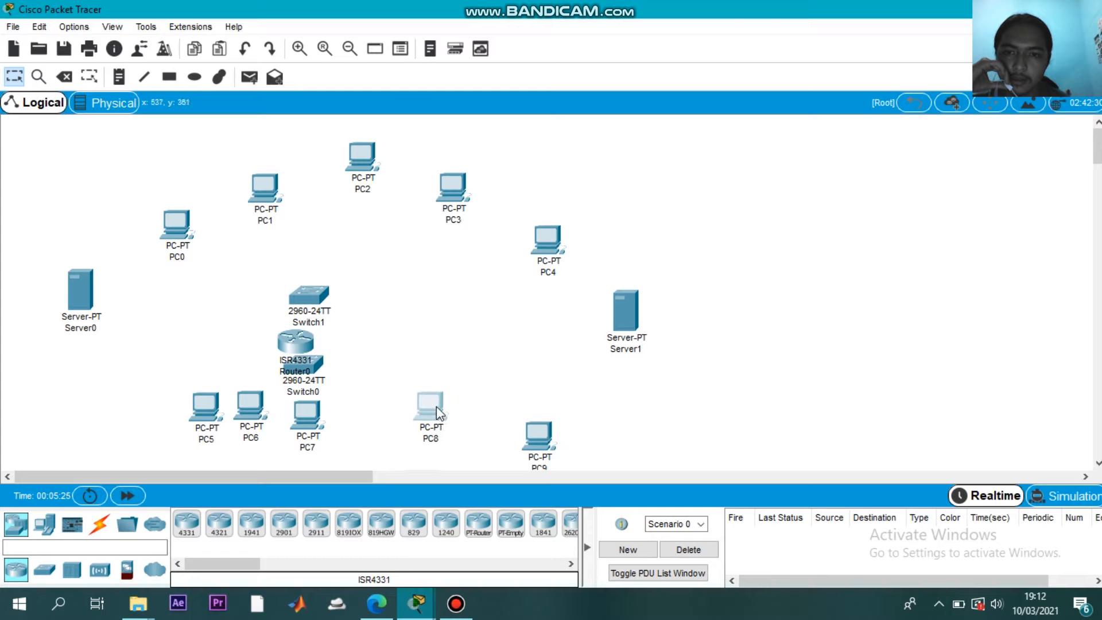
{"action": "left_click_drag", "start_coordinate": [535, 437], "coordinate": [542, 385]}
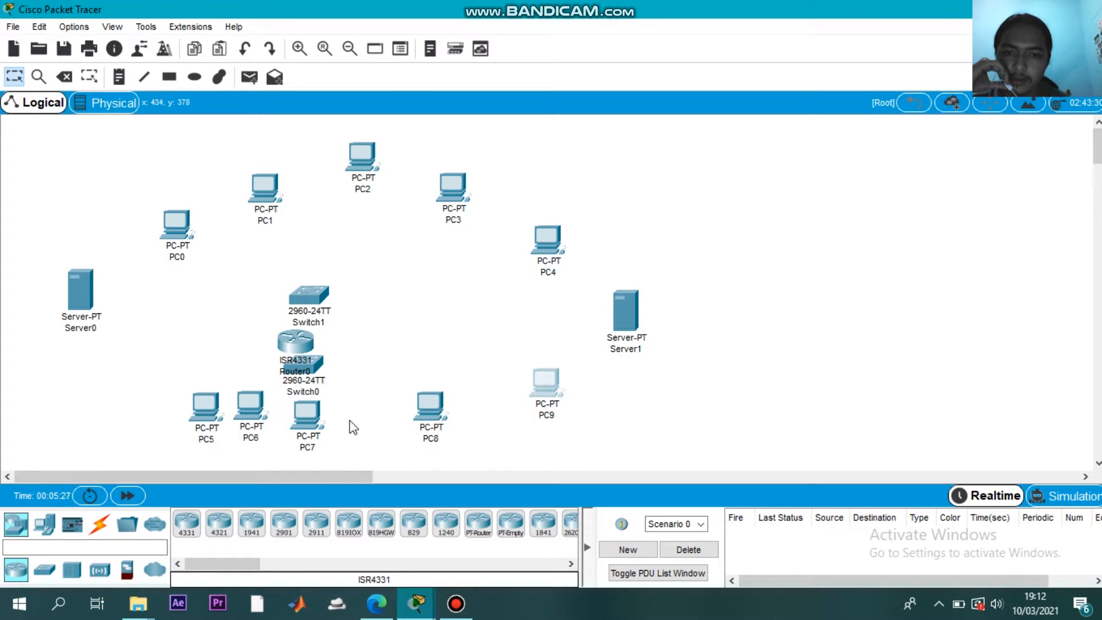
{"action": "left_click", "coordinate": [308, 412]}
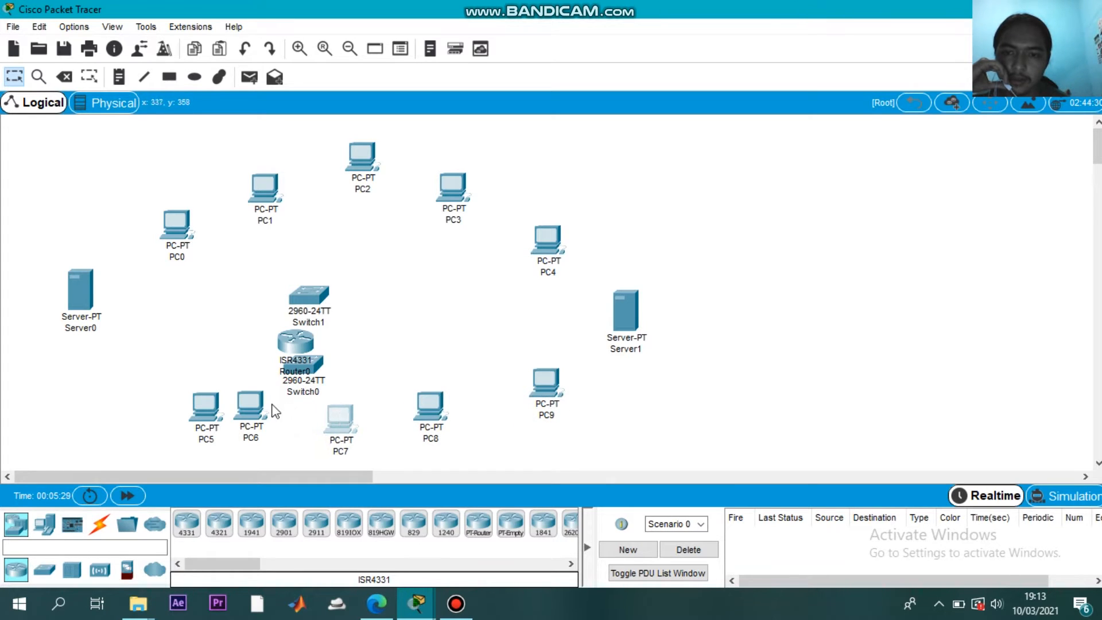
{"action": "left_click_drag", "start_coordinate": [246, 407], "coordinate": [161, 347]}
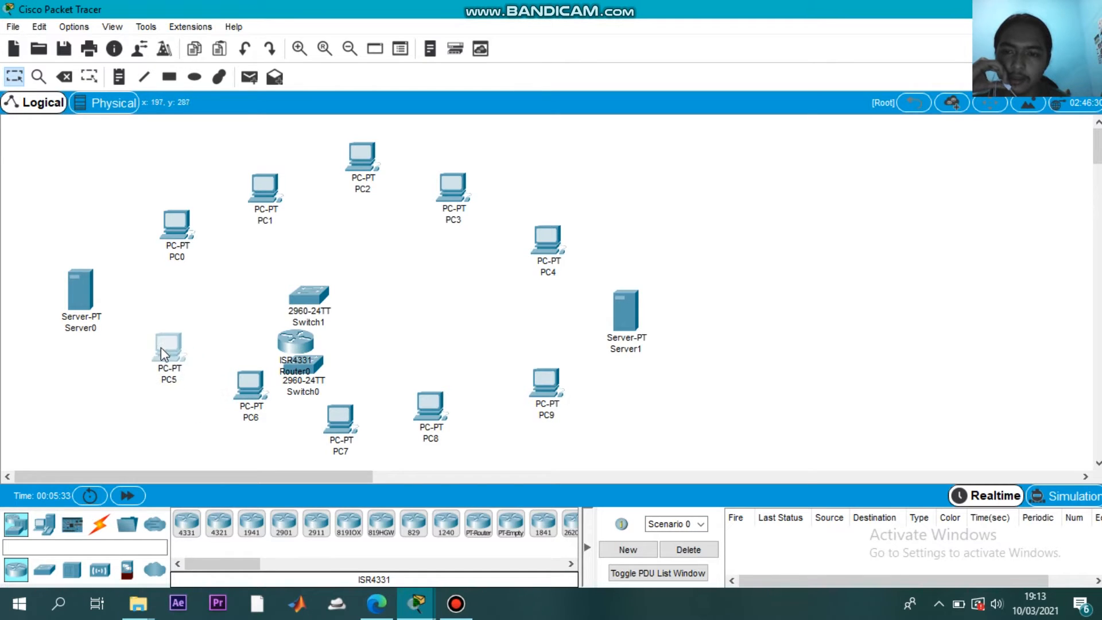
{"action": "left_click_drag", "start_coordinate": [313, 302], "coordinate": [351, 267]}
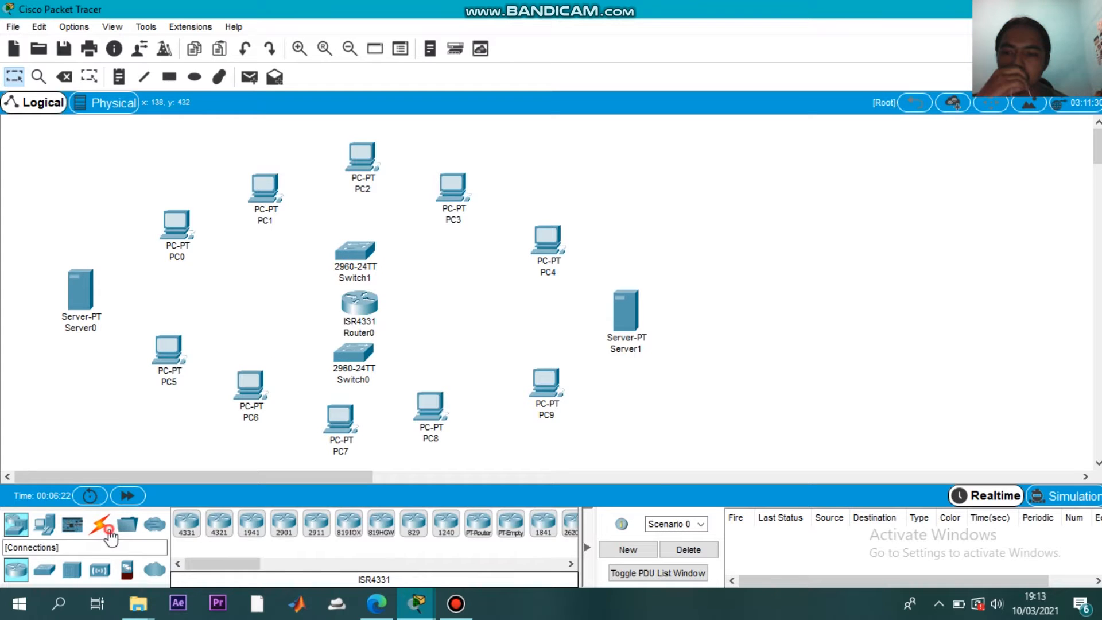
Connect FastEthernet0/1 of the upper switch, Switch1, to PC0 with a copper straight-through cable
{"action": "left_click", "coordinate": [109, 531]}
{"action": "left_click", "coordinate": [252, 523]}
{"action": "left_click", "coordinate": [356, 254]}
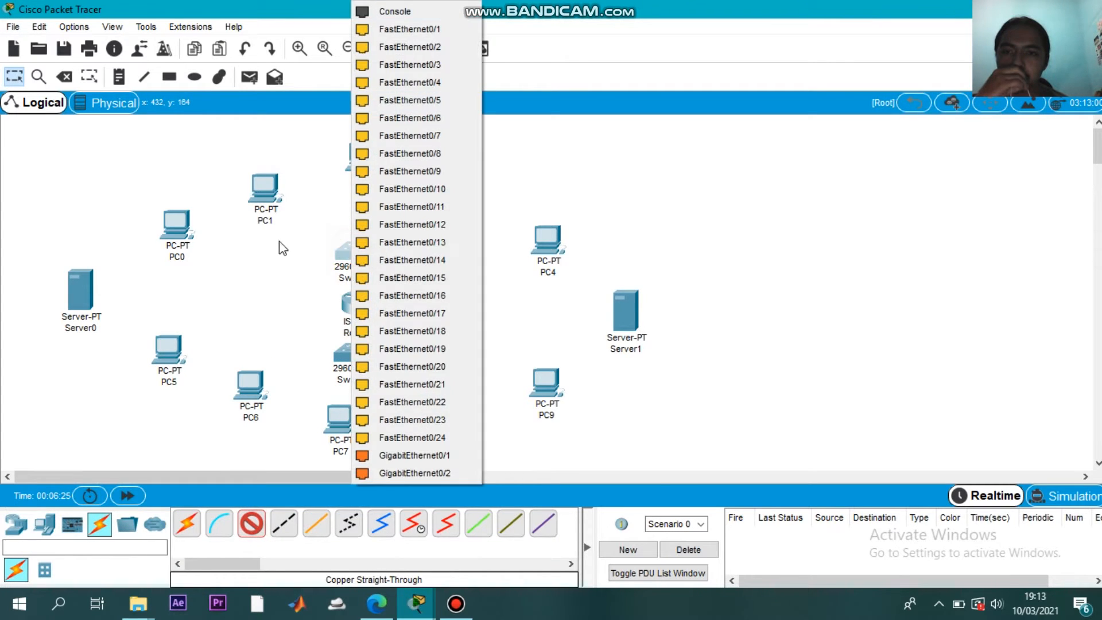
{"action": "left_click", "coordinate": [366, 27]}
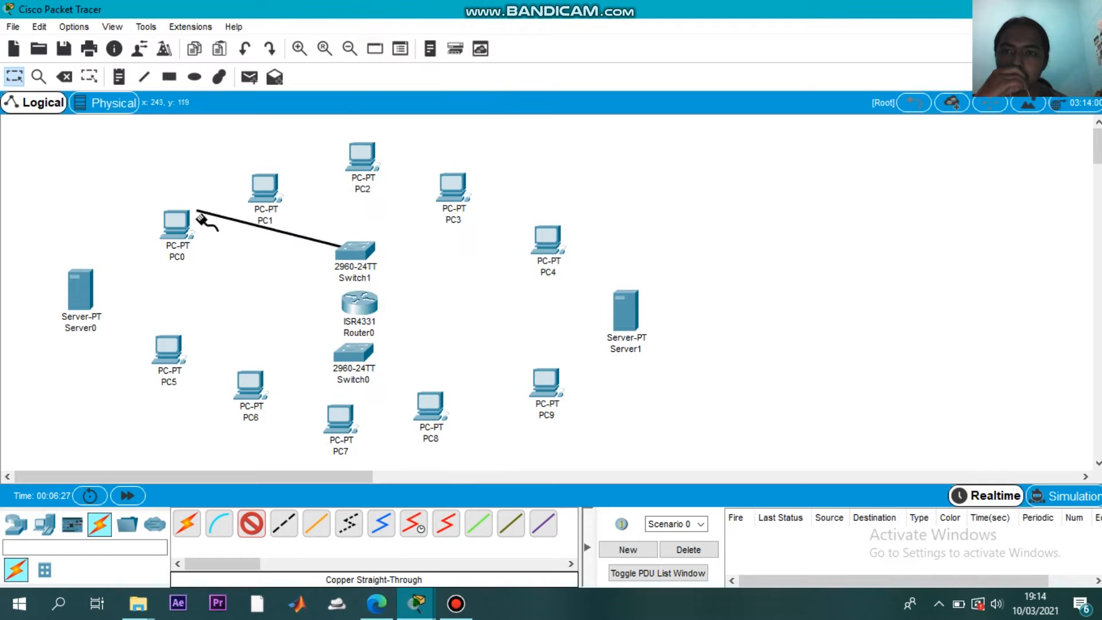
{"action": "left_click", "coordinate": [176, 225]}
{"action": "left_click", "coordinate": [203, 300]}
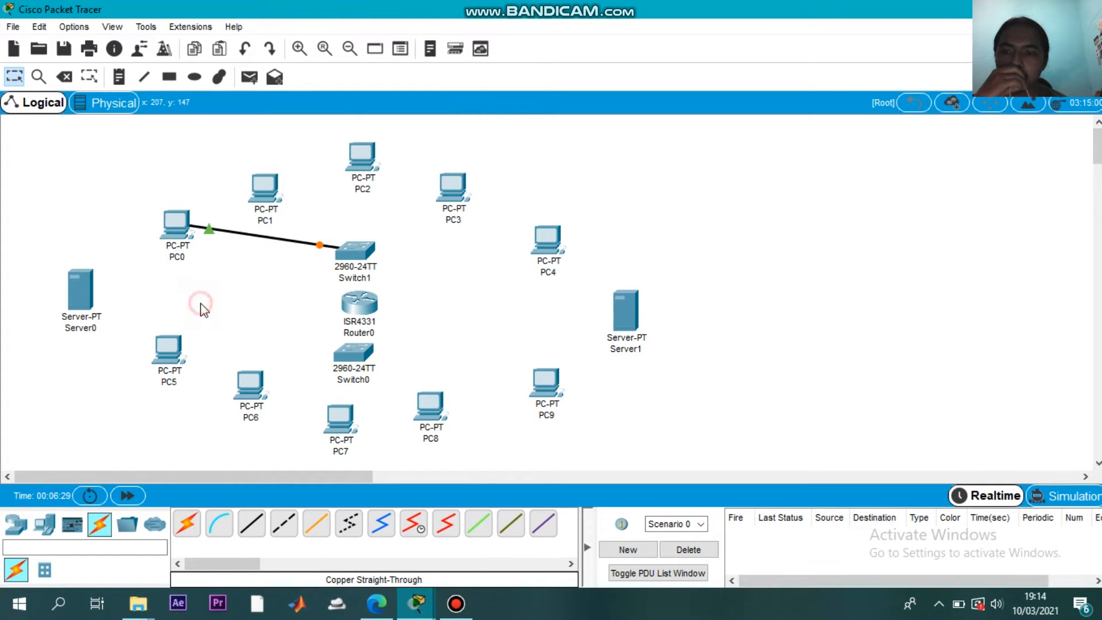
Connect PC1 to FastEthernet0/2 of the upper switch, Switch1, with a copper straight-through cable
{"action": "left_click", "coordinate": [251, 522]}
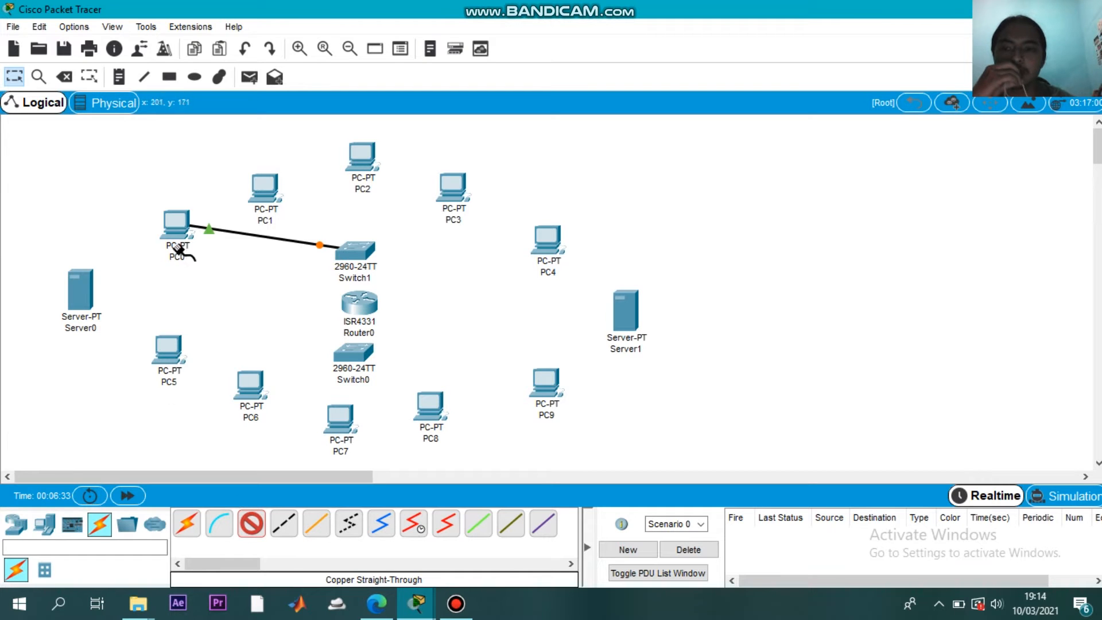
{"action": "left_click", "coordinate": [264, 187]}
{"action": "left_click", "coordinate": [313, 245]}
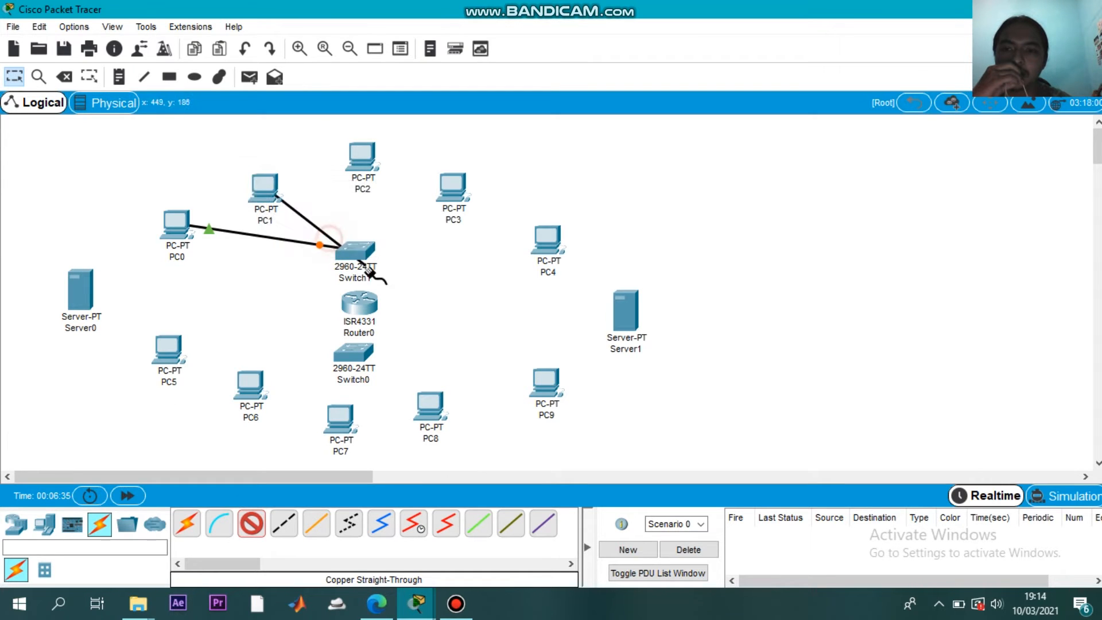
{"action": "left_click", "coordinate": [357, 250]}
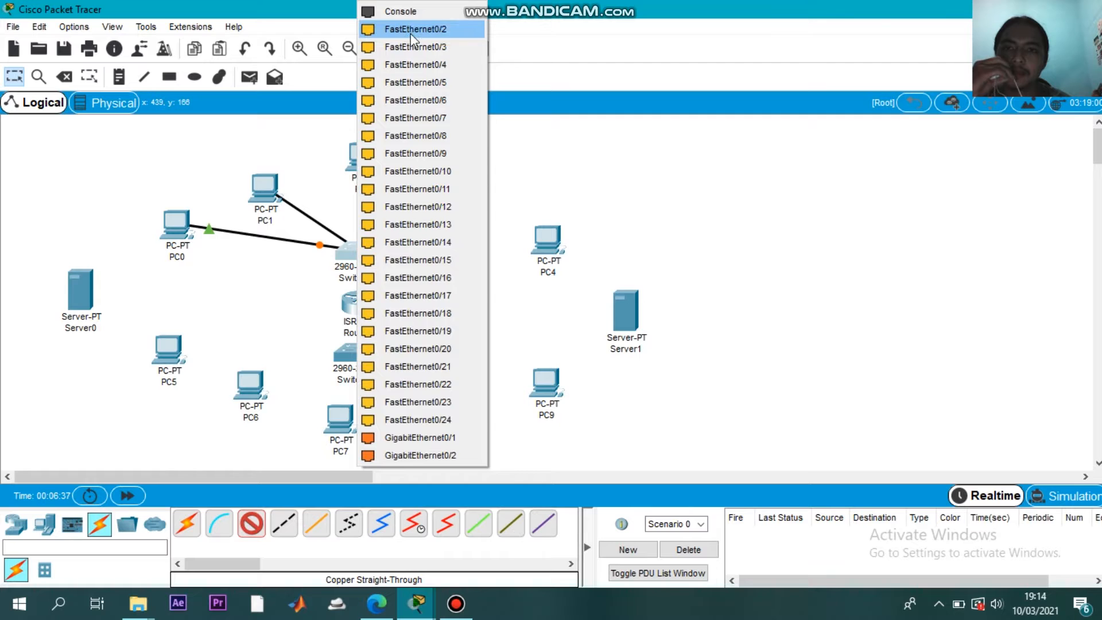
{"action": "left_click", "coordinate": [410, 29]}
Connect PC2 to FastEthernet0/3 of Switch1 with a copper straight-through cable
{"action": "left_click", "coordinate": [256, 521]}
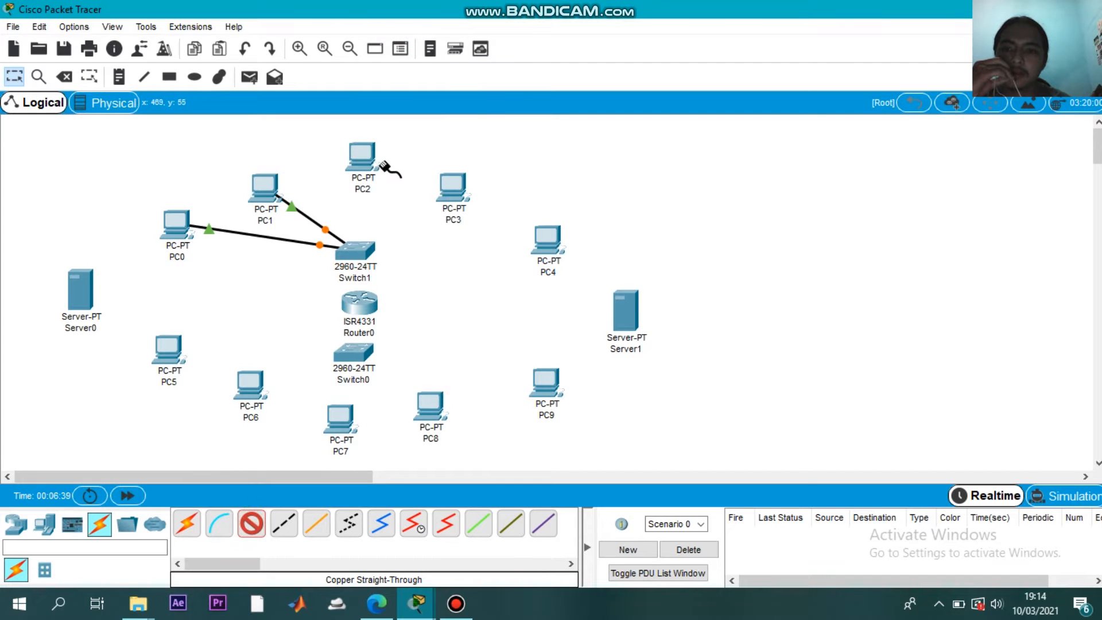
{"action": "left_click", "coordinate": [361, 157]}
{"action": "left_click", "coordinate": [401, 208]}
{"action": "left_click", "coordinate": [366, 252]}
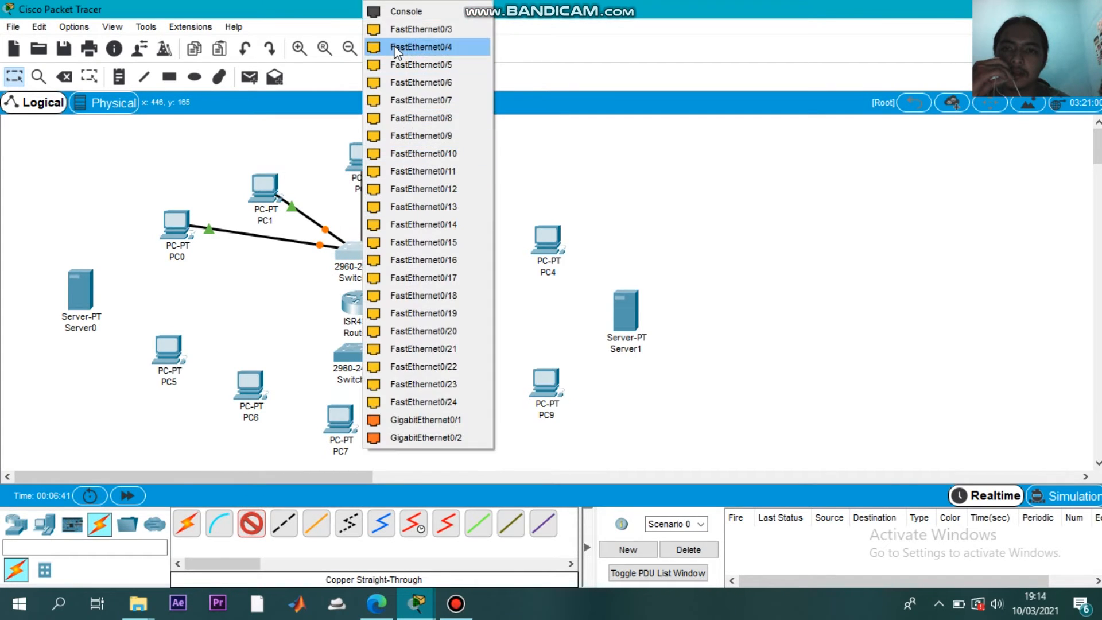
{"action": "left_click", "coordinate": [393, 30]}
Connect PC3 to FastEthernet0/4 of Switch1 with a copper straight-through cable
{"action": "left_click", "coordinate": [450, 186]}
{"action": "left_click", "coordinate": [459, 253]}
{"action": "left_click", "coordinate": [362, 248]}
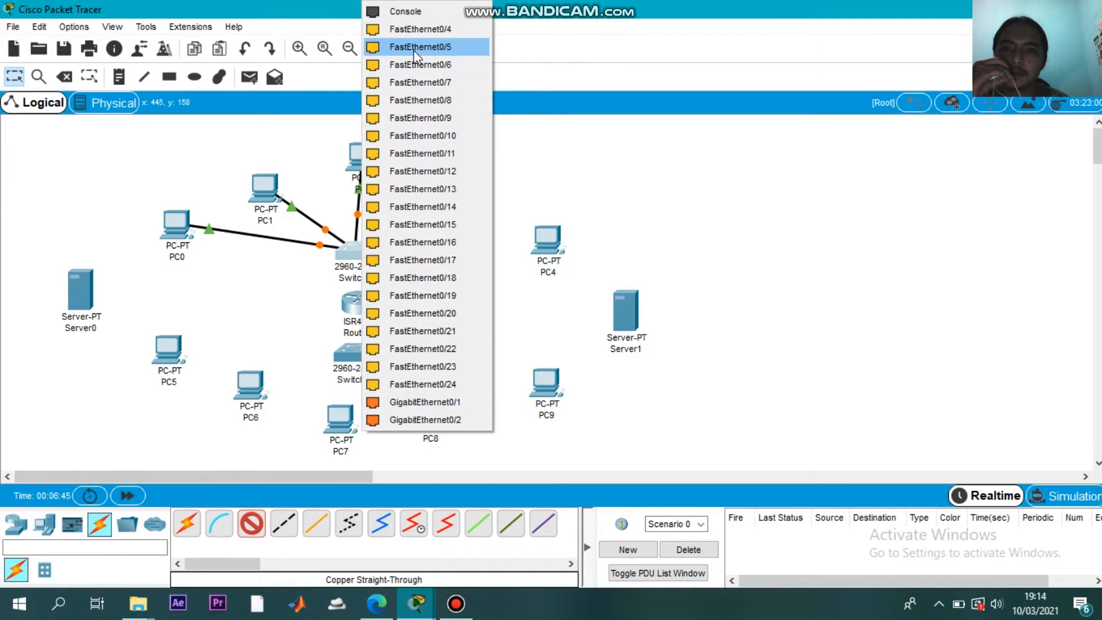
{"action": "left_click", "coordinate": [408, 29]}
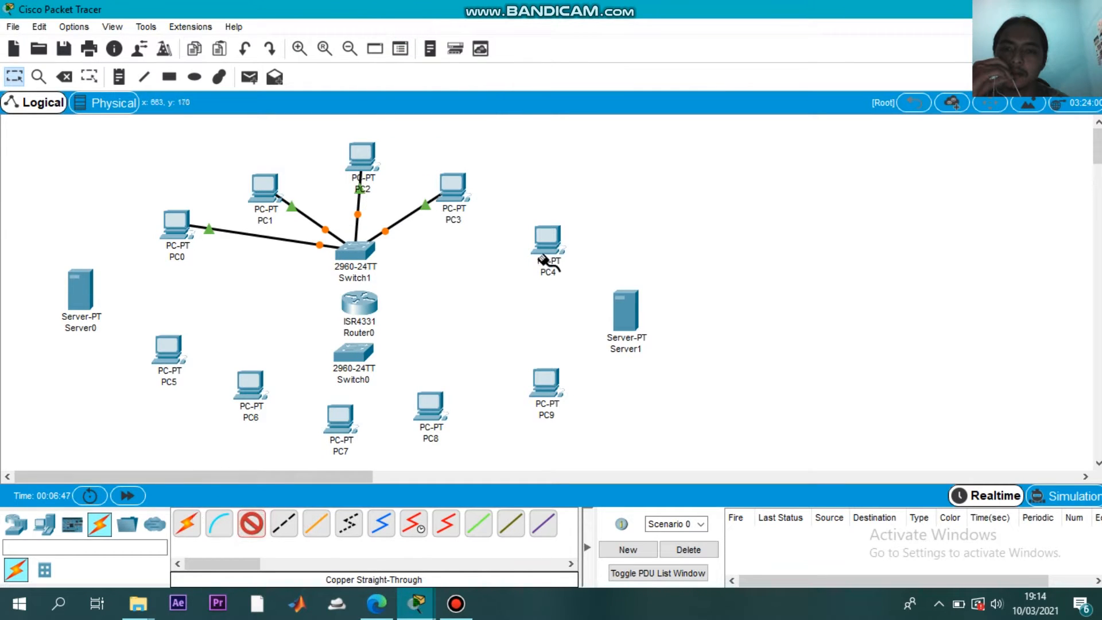
Connect PC4 to FastEthernet0/5 of Switch1 with a copper straight-through cable
{"action": "left_click", "coordinate": [542, 259]}
{"action": "left_click", "coordinate": [590, 313]}
{"action": "left_click", "coordinate": [351, 253]}
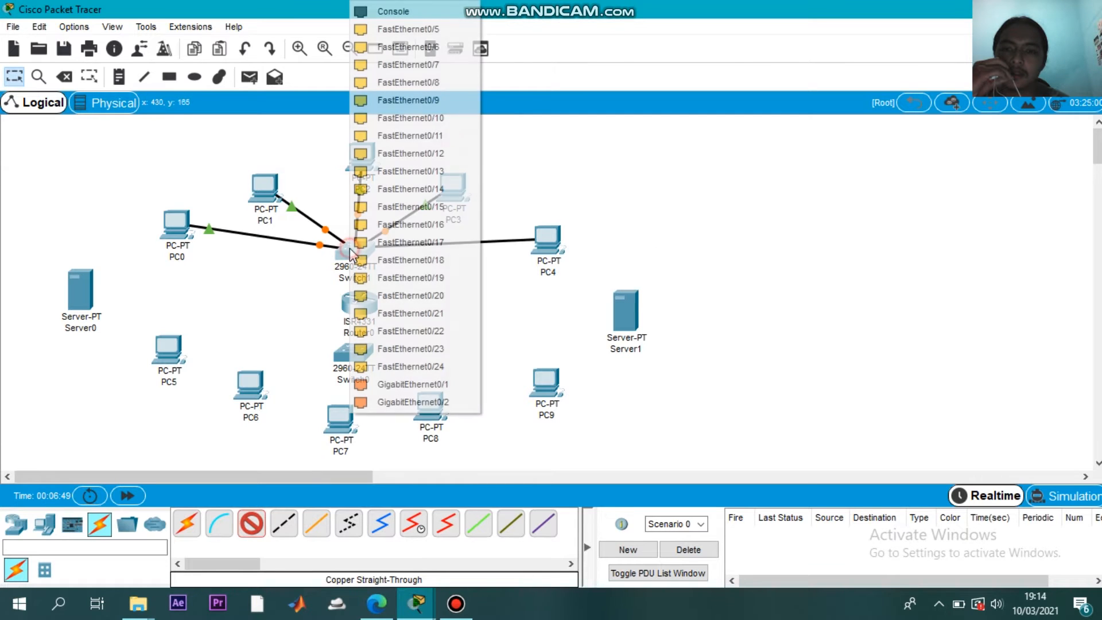
{"action": "left_click", "coordinate": [409, 29]}
Connect PC5 to FastEthernet0/1 of the lower switch, Switch0, with a copper straight-through cable
{"action": "left_click", "coordinate": [257, 527]}
{"action": "left_click", "coordinate": [172, 350]}
{"action": "left_click", "coordinate": [233, 407]}
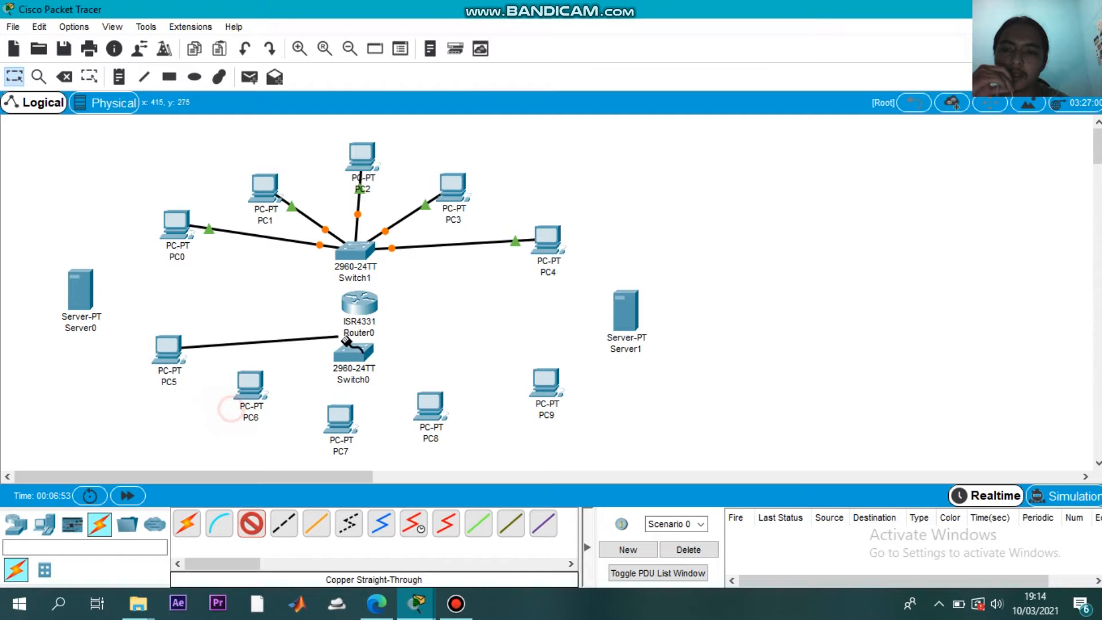
{"action": "left_click", "coordinate": [351, 351]}
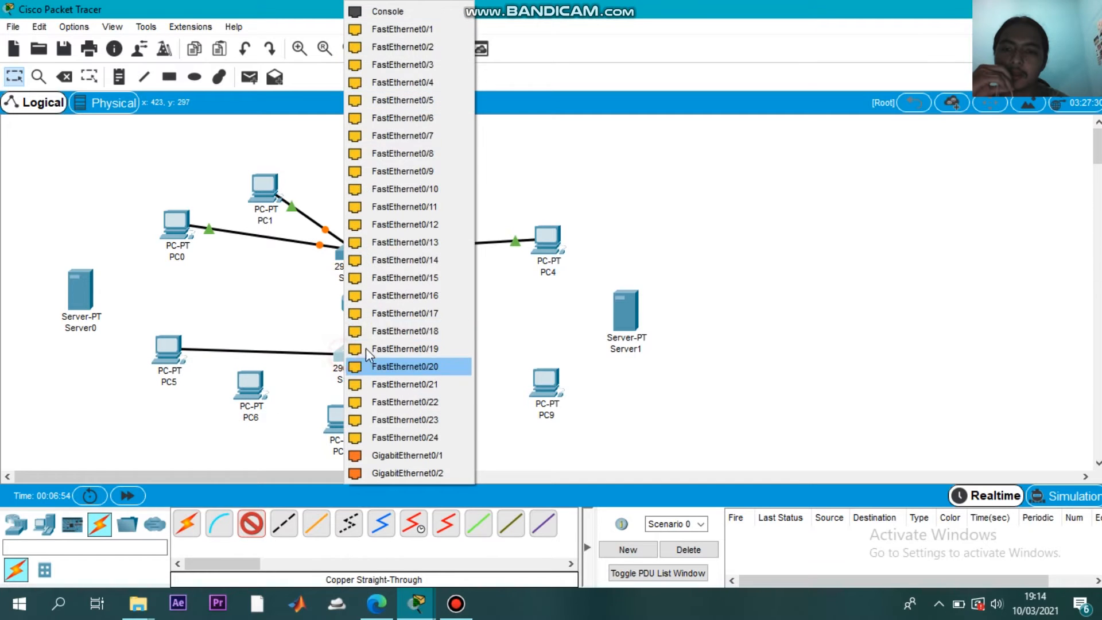
{"action": "left_click", "coordinate": [385, 30]}
Connect FastEthernet0 of PC6 to FastEthernet0/2 of Switch0 with a copper straight-through cable
{"action": "left_click", "coordinate": [257, 527]}
{"action": "left_click", "coordinate": [250, 383]}
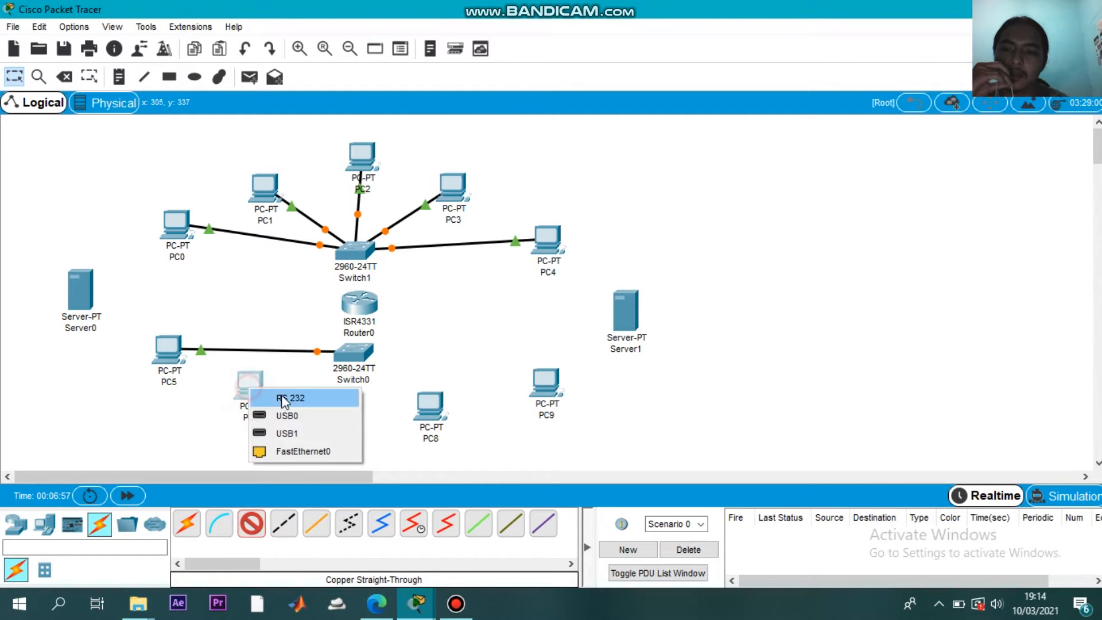
{"action": "left_click", "coordinate": [291, 451]}
{"action": "left_click", "coordinate": [349, 352]}
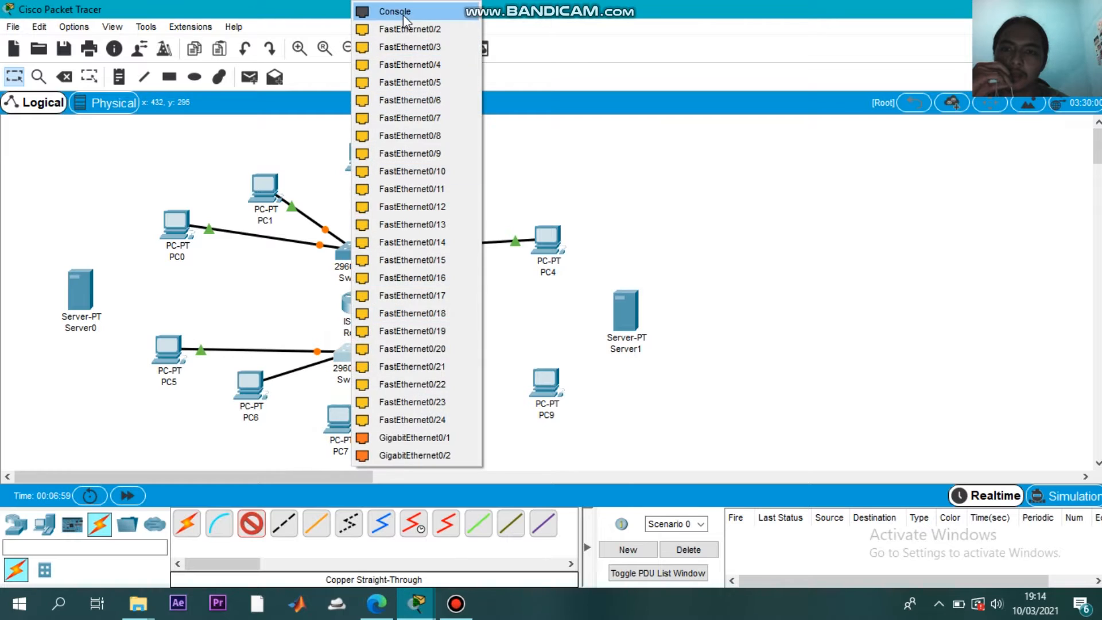
{"action": "left_click", "coordinate": [402, 30]}
Connect FastEthernet0 of PC7 to FastEthernet0/3 of Switch0 with a copper straight-through cable
{"action": "left_click", "coordinate": [257, 527]}
{"action": "left_click", "coordinate": [351, 412]}
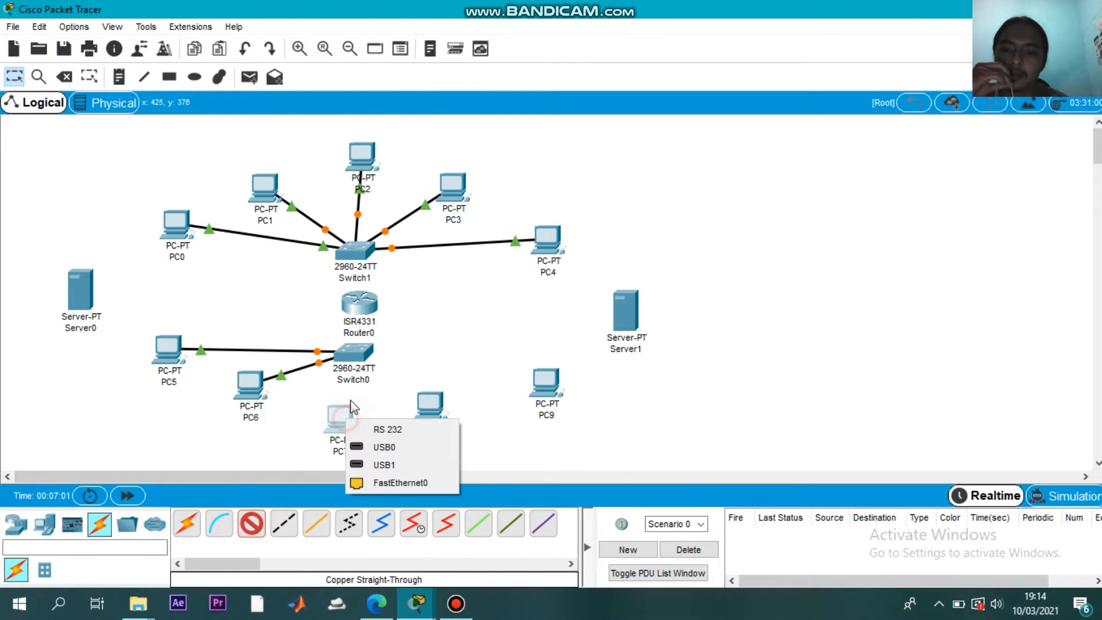
{"action": "left_click", "coordinate": [400, 482]}
{"action": "left_click", "coordinate": [349, 354]}
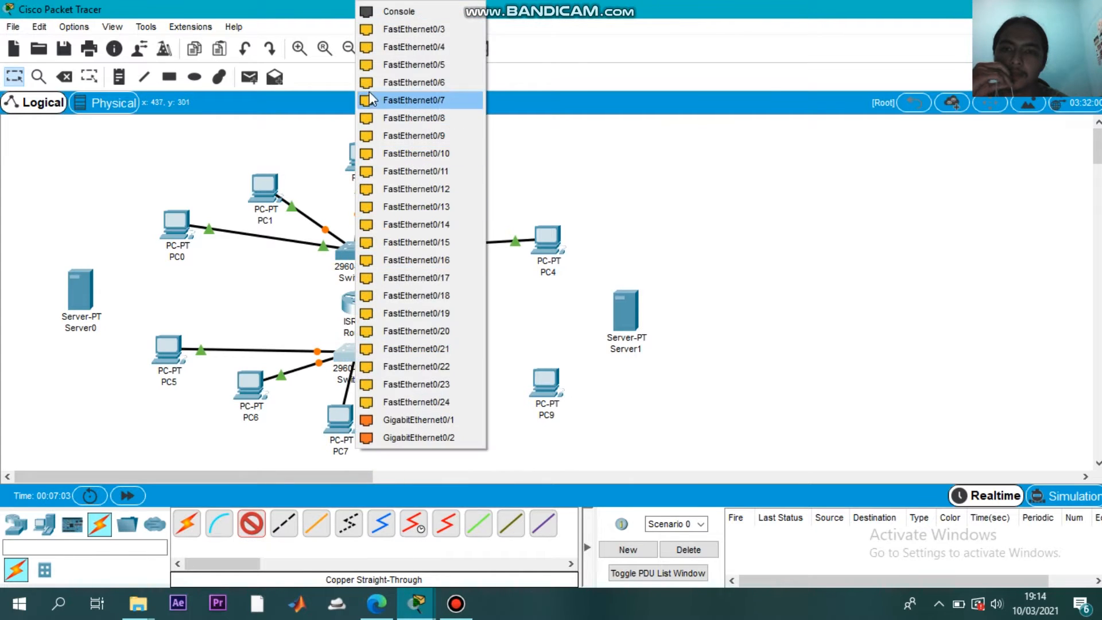
{"action": "left_click", "coordinate": [401, 30]}
Connect FastEthernet0 of PC8 to FastEthernet0/4 of Switch0 with a copper straight-through cable
{"action": "left_click", "coordinate": [252, 525]}
{"action": "left_click", "coordinate": [430, 407]}
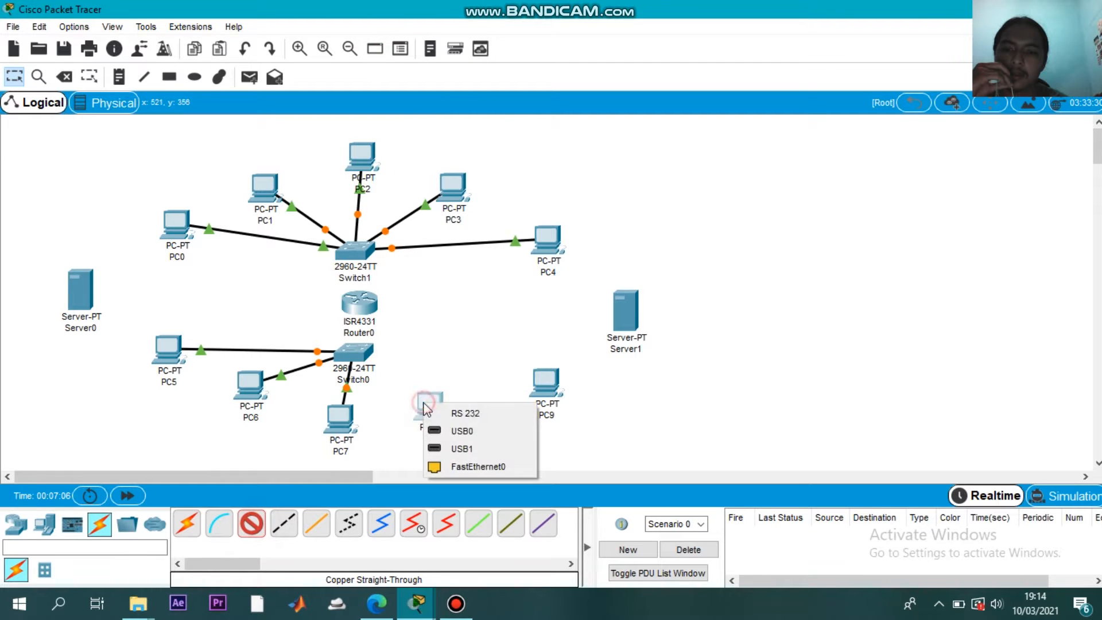
{"action": "left_click", "coordinate": [478, 466]}
{"action": "left_click", "coordinate": [359, 352]}
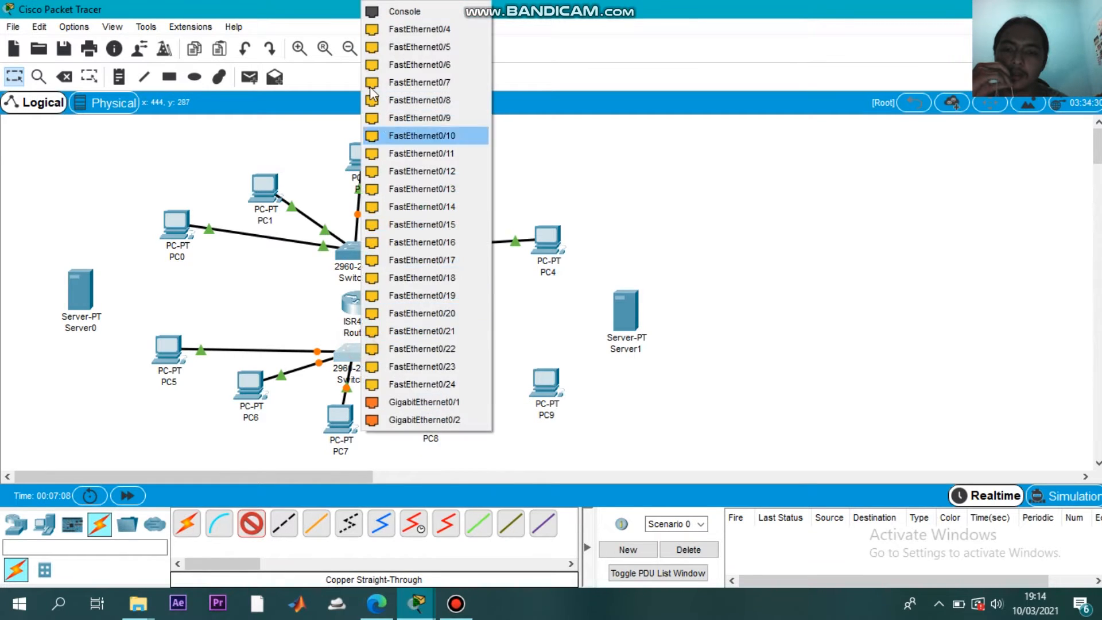
{"action": "left_click", "coordinate": [385, 28]}
Connect FastEthernet0 of PC9 to FastEthernet0/5 of Switch0 with a copper straight-through cable
{"action": "left_click", "coordinate": [258, 532]}
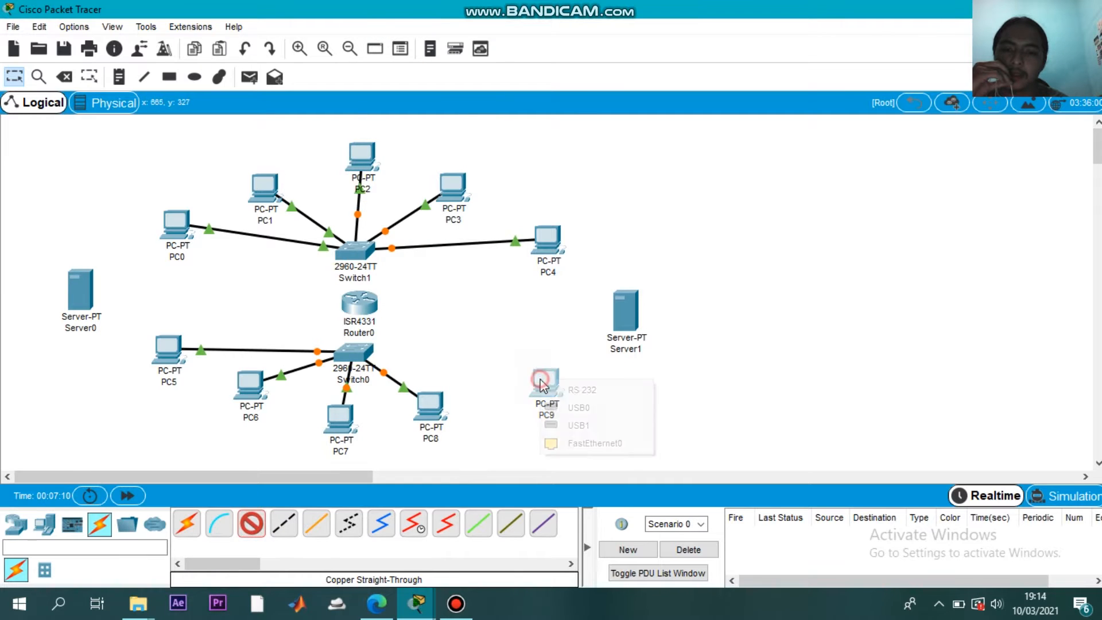
{"action": "left_click", "coordinate": [544, 382]}
{"action": "left_click", "coordinate": [577, 442]}
{"action": "left_click", "coordinate": [362, 353]}
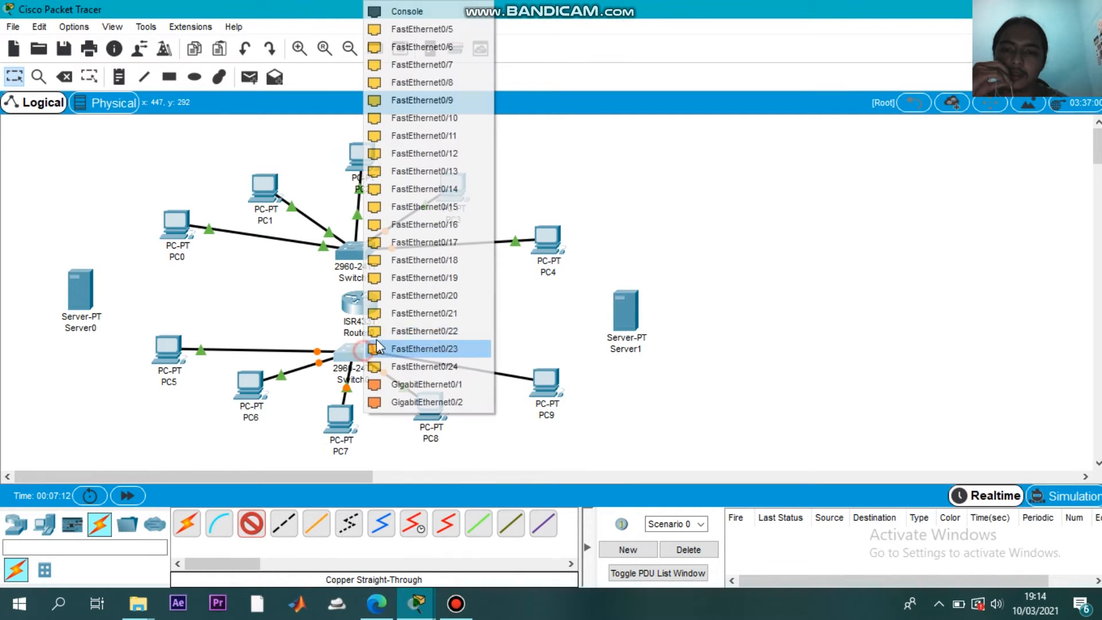
{"action": "left_click", "coordinate": [398, 29]}
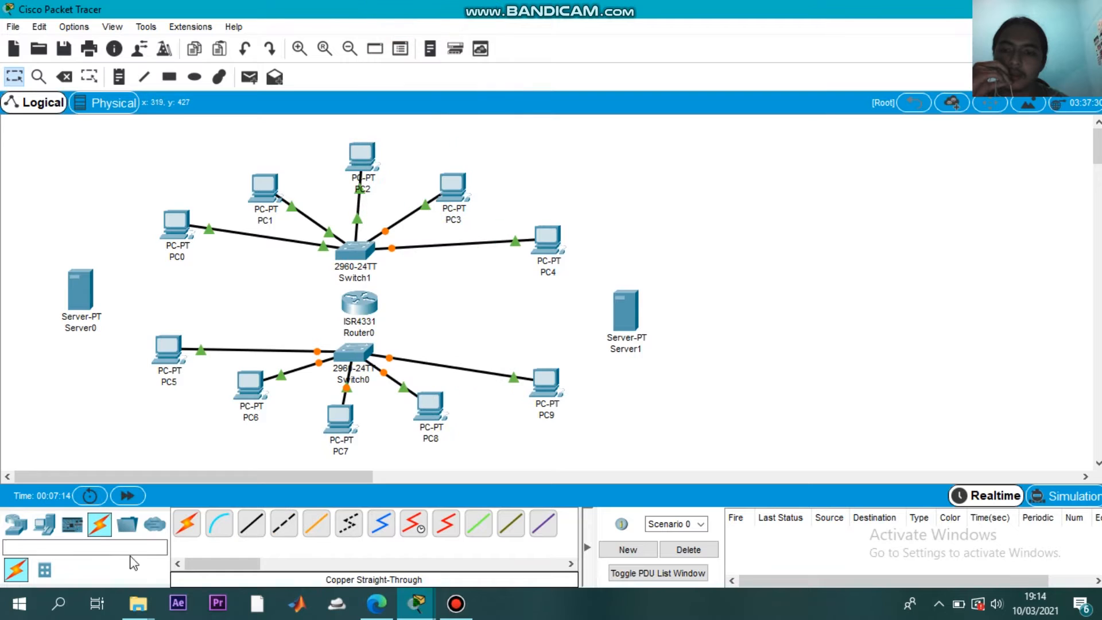
Connect FastEthernet0 of Server0 to FastEthernet0/6 of Switch1 with a copper straight-through cable
{"action": "left_click", "coordinate": [251, 523]}
{"action": "left_click", "coordinate": [80, 310]}
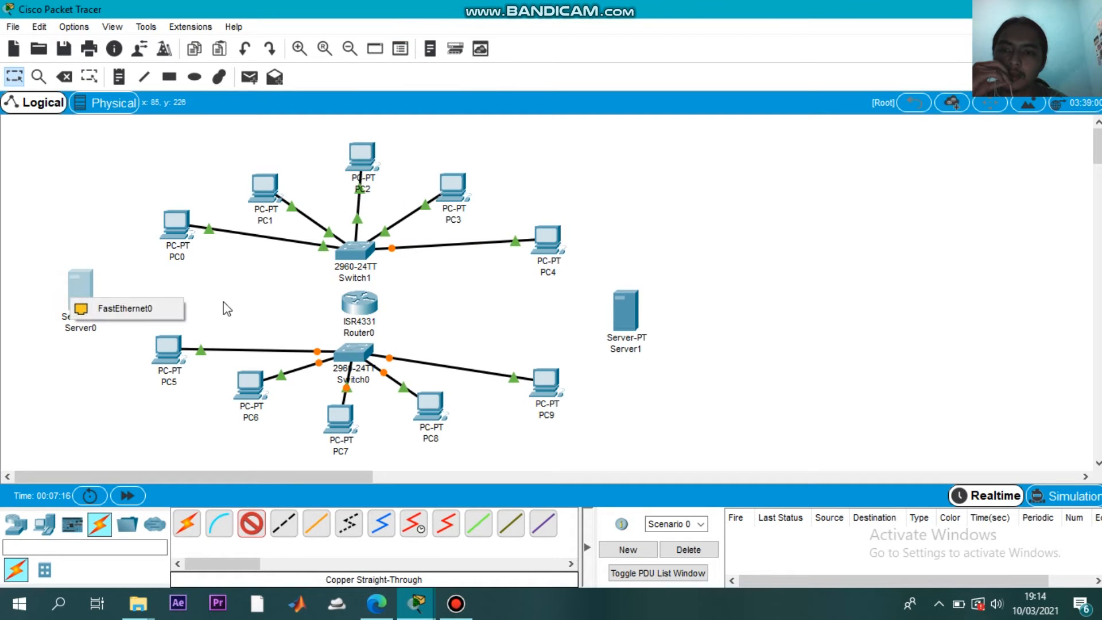
{"action": "left_click", "coordinate": [144, 304]}
{"action": "left_click", "coordinate": [359, 256]}
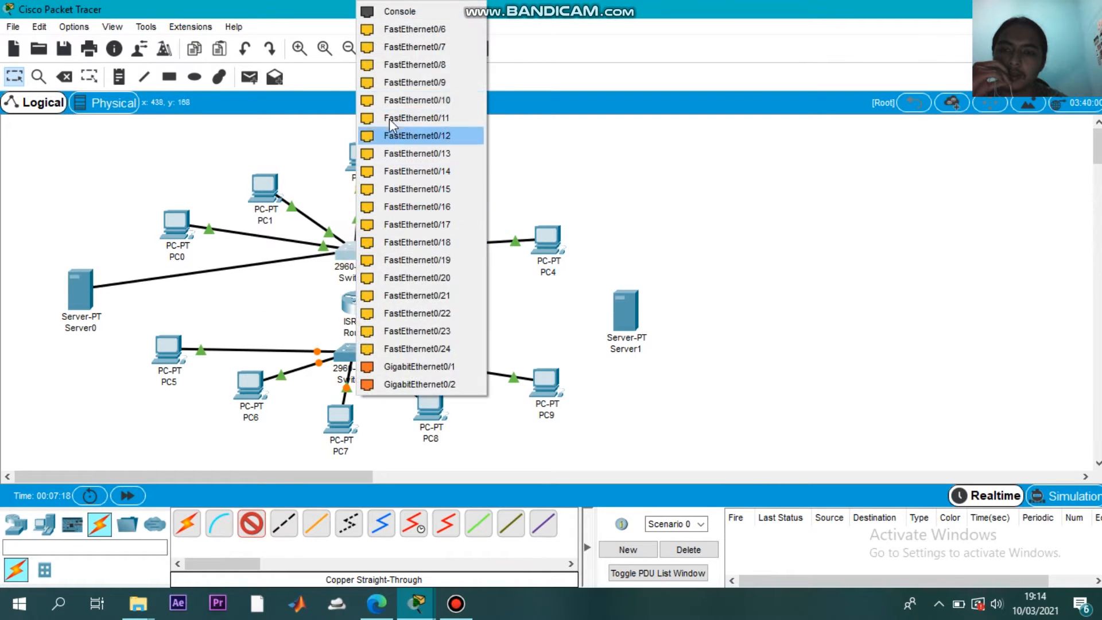
{"action": "left_click", "coordinate": [393, 34]}
Connect Server1 to the first free FastEthernet port of Switch0 with a copper straight-through cable
{"action": "left_click", "coordinate": [251, 523]}
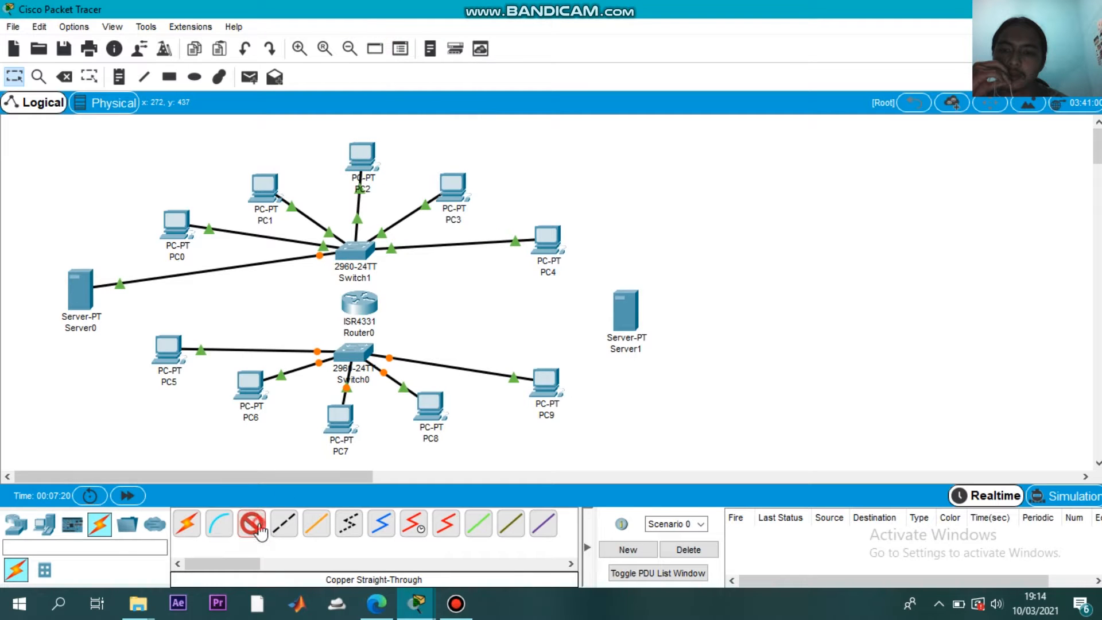
{"action": "left_click", "coordinate": [631, 319]}
{"action": "left_click", "coordinate": [639, 326]}
{"action": "left_click", "coordinate": [353, 353]}
{"action": "left_click", "coordinate": [409, 32]}
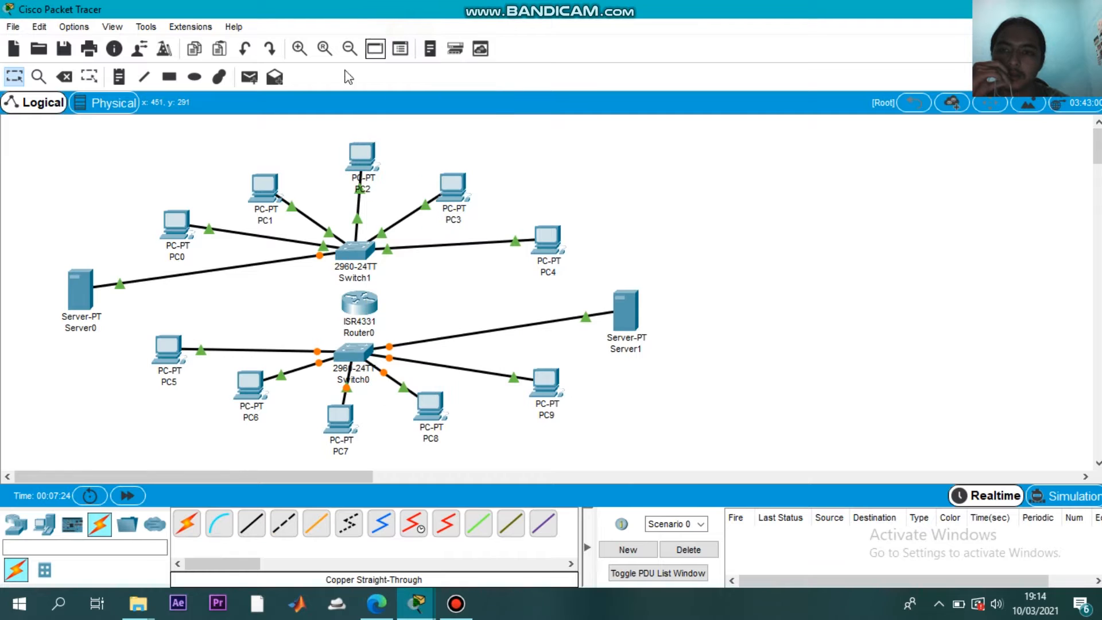
{"action": "left_click", "coordinate": [172, 223]}
{"action": "left_click", "coordinate": [459, 106]}
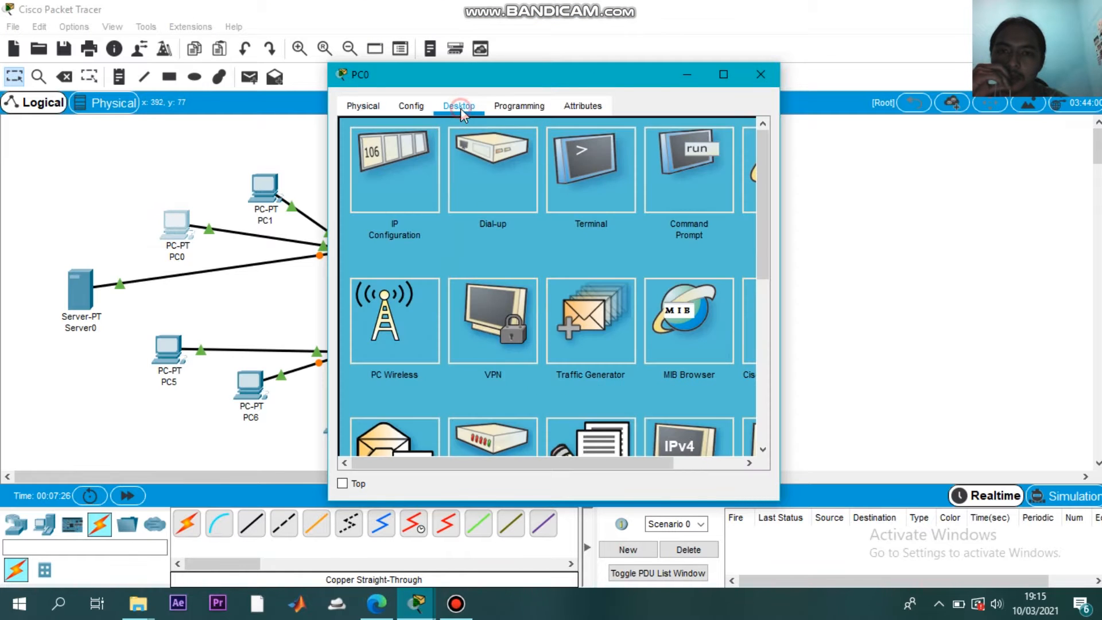
{"action": "left_click", "coordinate": [760, 74]}
Open Server0 and show its desktop applications
{"action": "left_click", "coordinate": [95, 287]}
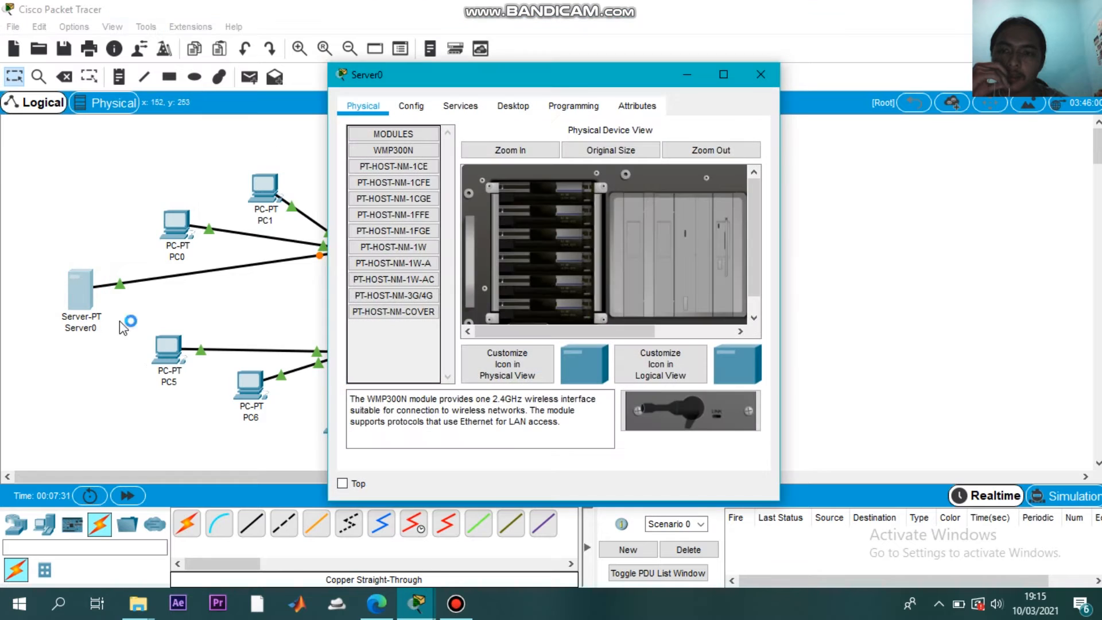
{"action": "left_click", "coordinate": [462, 107]}
{"action": "left_click", "coordinate": [497, 106]}
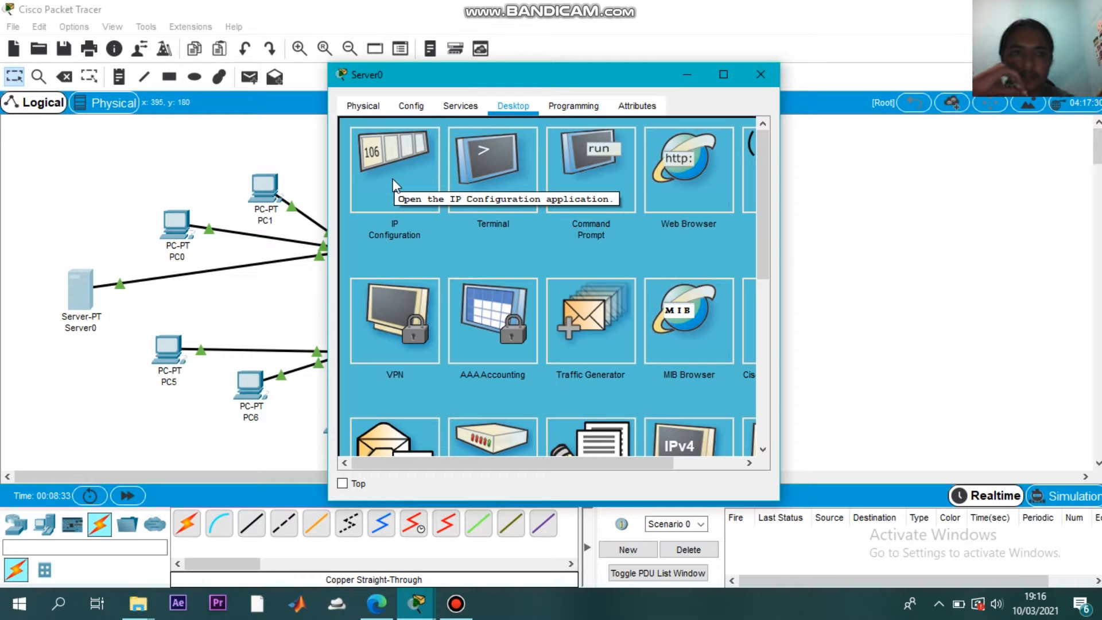
{"action": "mouse_move", "coordinate": [456, 603]}
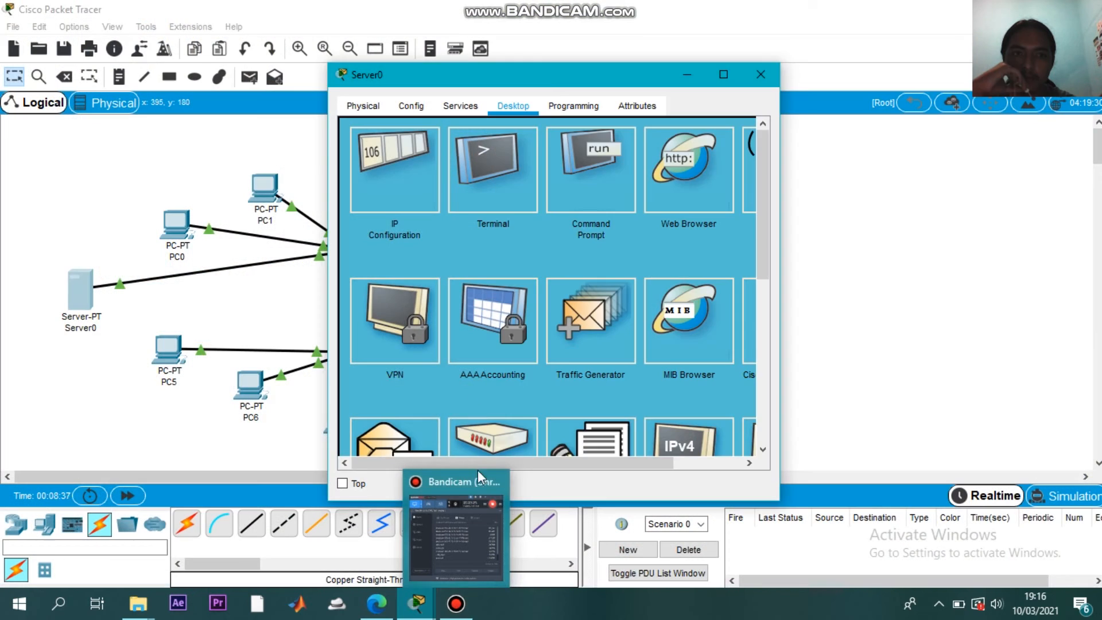
{"action": "left_click", "coordinate": [468, 545]}
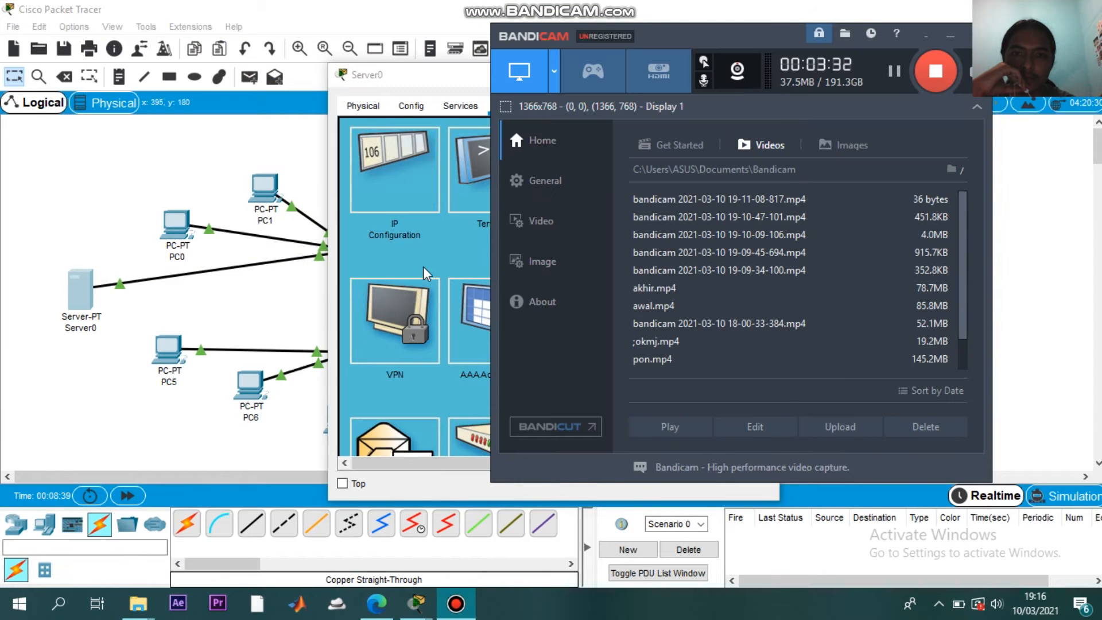
{"action": "left_click", "coordinate": [438, 239]}
In Server0's IP Configuration, set the static IPv4 address to 172.16.30.1 with subnet mask 255.255.0.0 and copy the address
{"action": "left_click", "coordinate": [385, 150]}
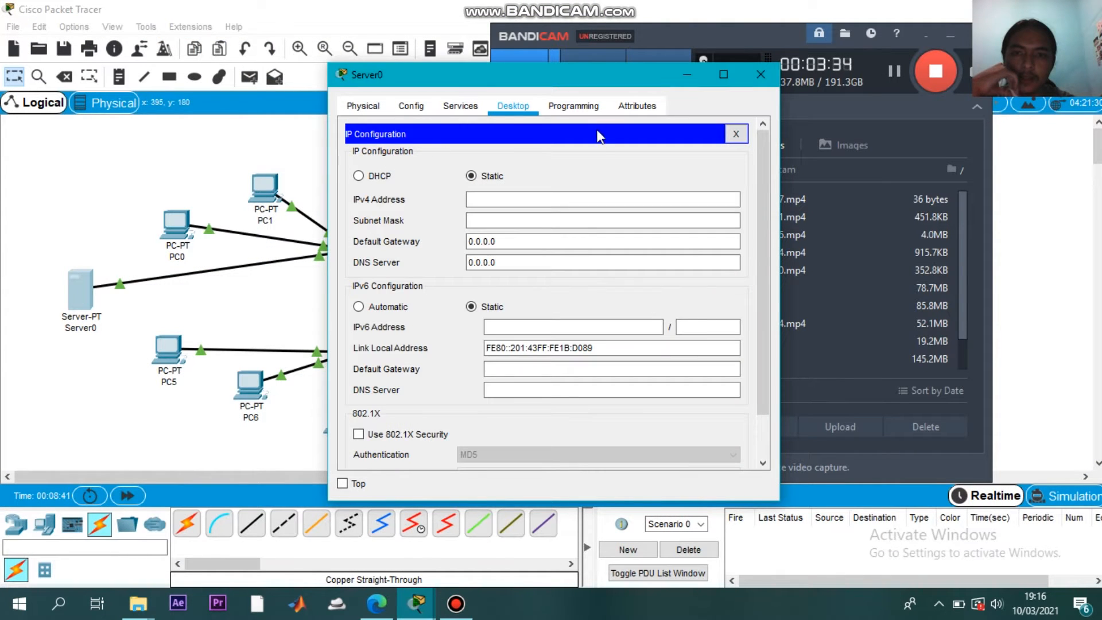
{"action": "left_click", "coordinate": [498, 199]}
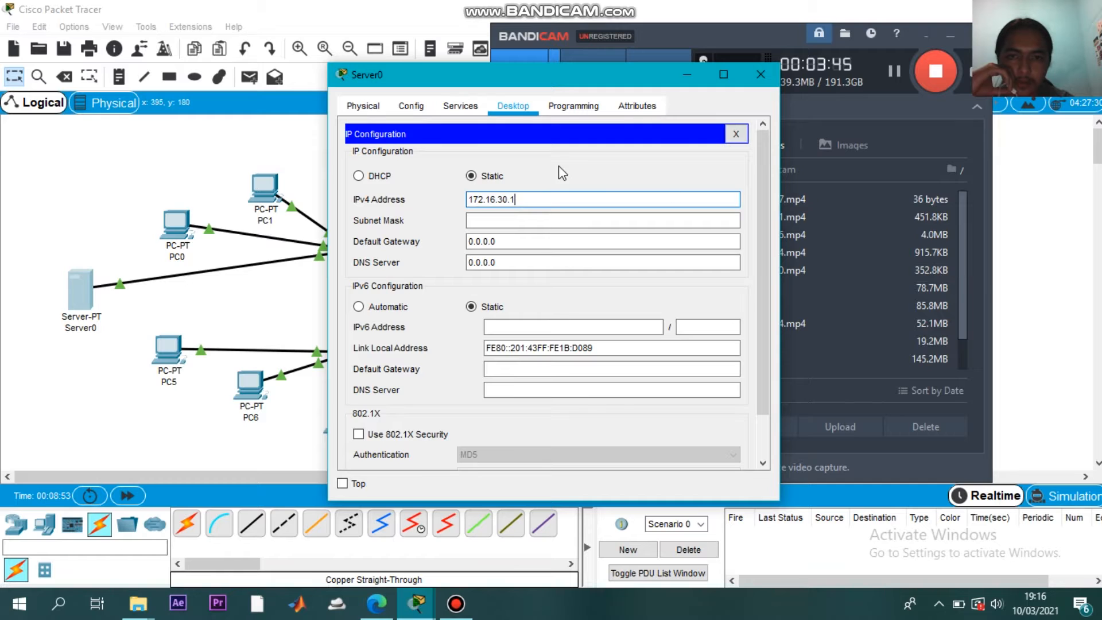
{"action": "left_click_drag", "start_coordinate": [531, 198], "coordinate": [476, 199]}
{"action": "right_click", "coordinate": [473, 199]}
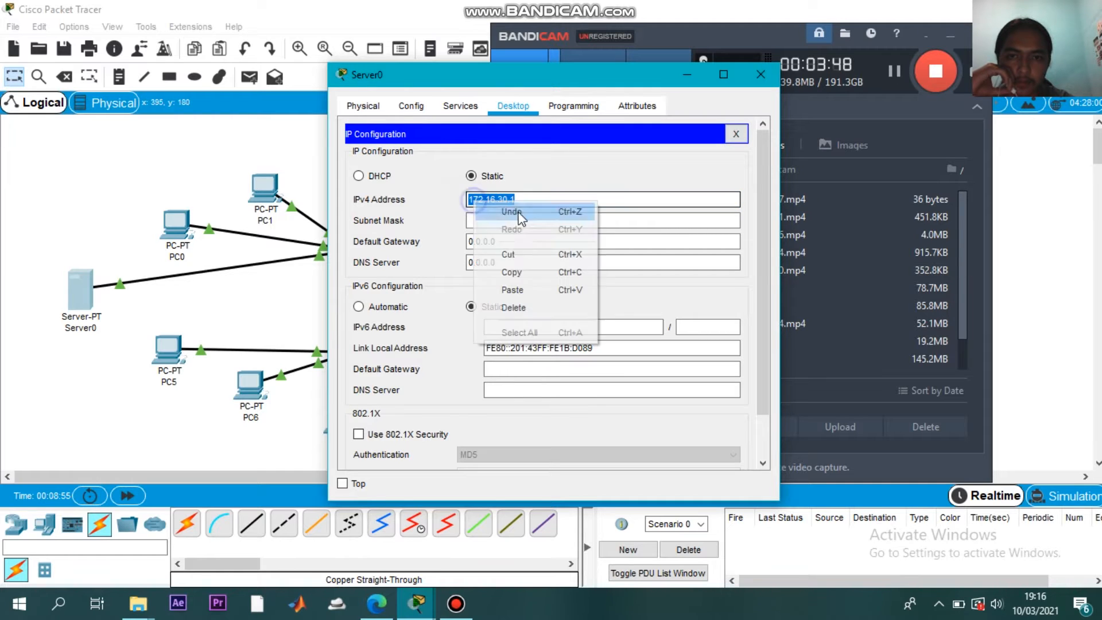
{"action": "left_click", "coordinate": [510, 272]}
{"action": "left_click", "coordinate": [506, 220]}
Set Server0's IPv4 default gateway to 172.16.30.10 and its DNS server to 172.16.30.1
{"action": "left_click_drag", "start_coordinate": [509, 241], "coordinate": [447, 242]}
{"action": "key", "text": "ctrl+v"}
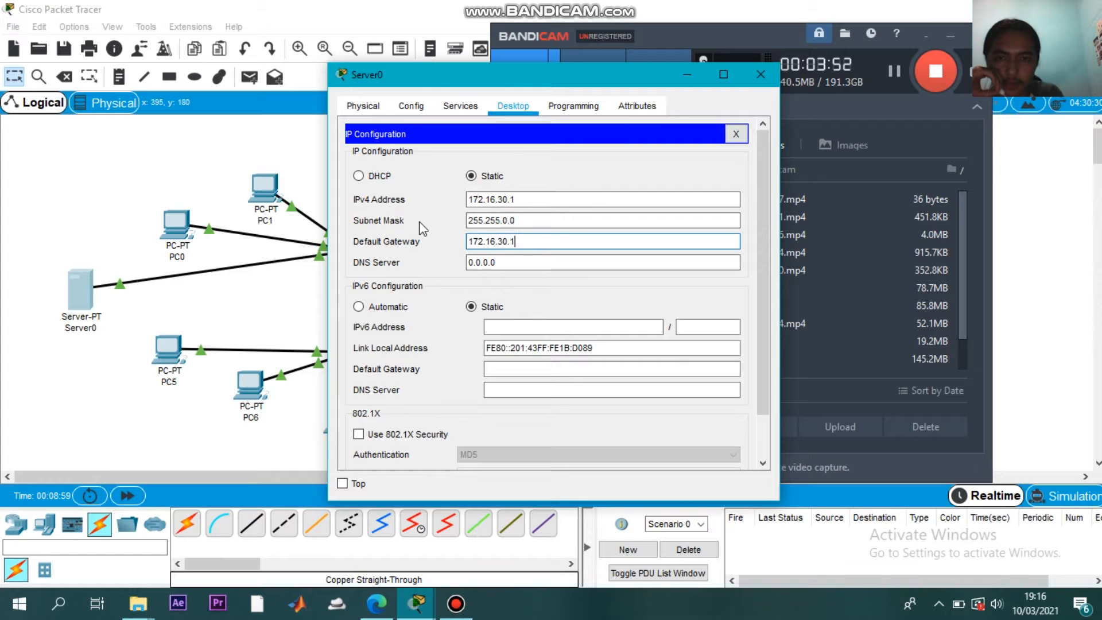
{"action": "left_click", "coordinate": [500, 263]}
{"action": "left_click_drag", "start_coordinate": [501, 264], "coordinate": [468, 269]}
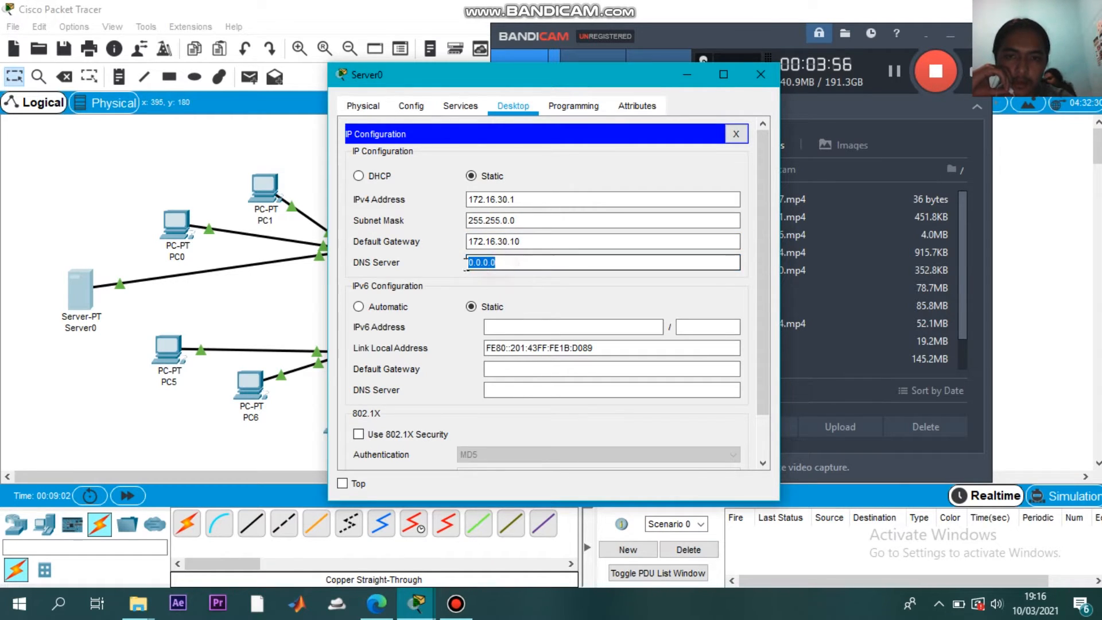
{"action": "type", "text": "172.16.30.1"}
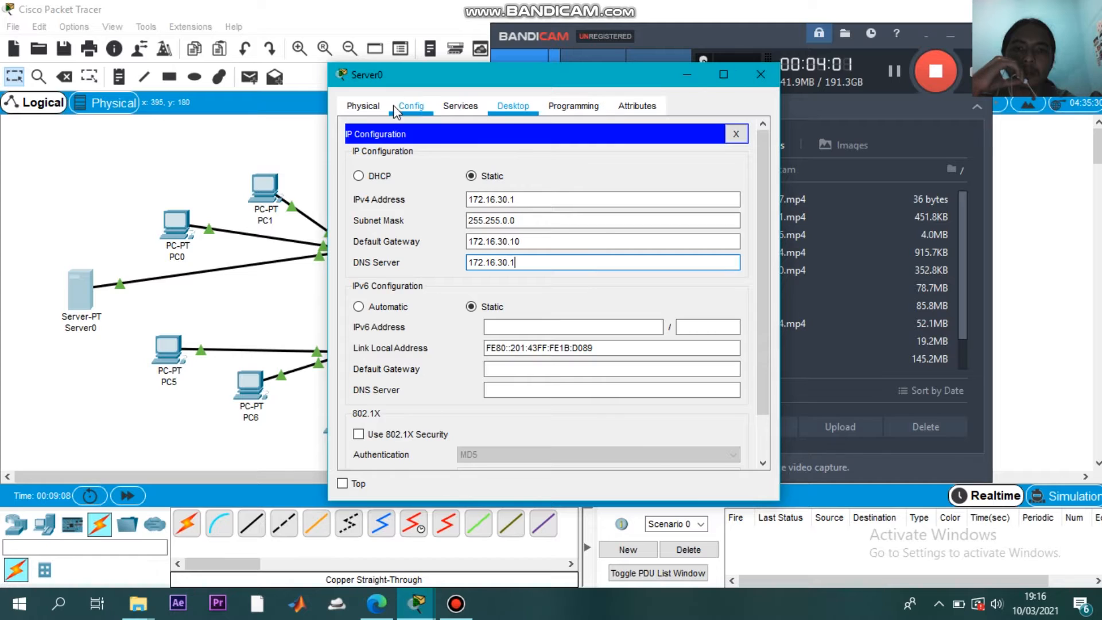
In Server0's DHCP service, set the pool's default gateway to 172.16.30.10 and its DNS server to 172.16.30.1
{"action": "left_click", "coordinate": [448, 110]}
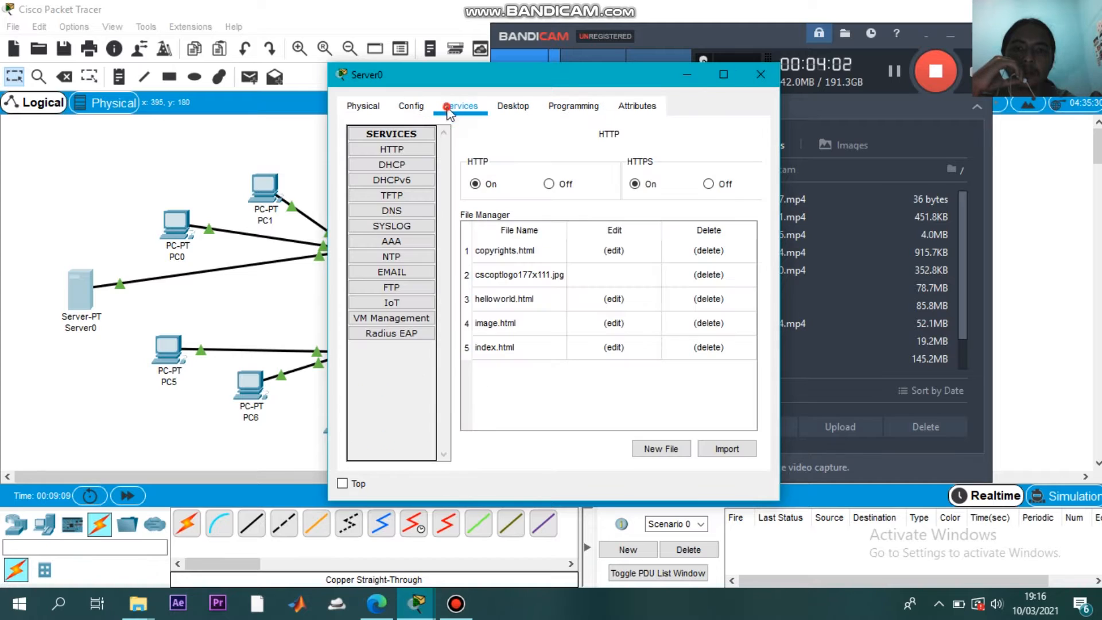
{"action": "left_click", "coordinate": [401, 164]}
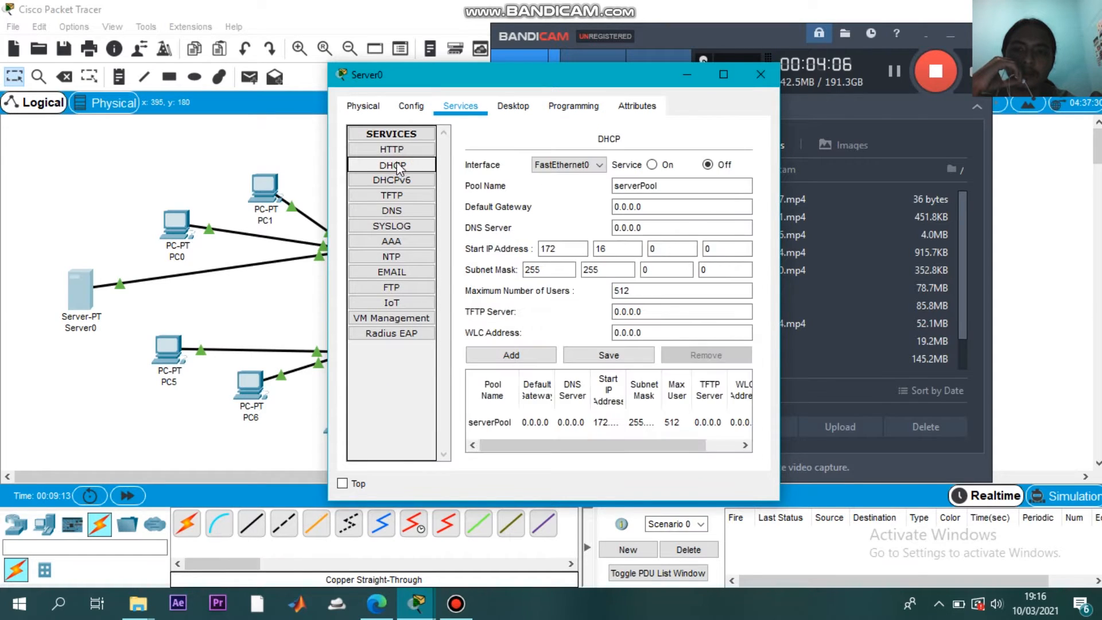
{"action": "left_click", "coordinate": [670, 207]}
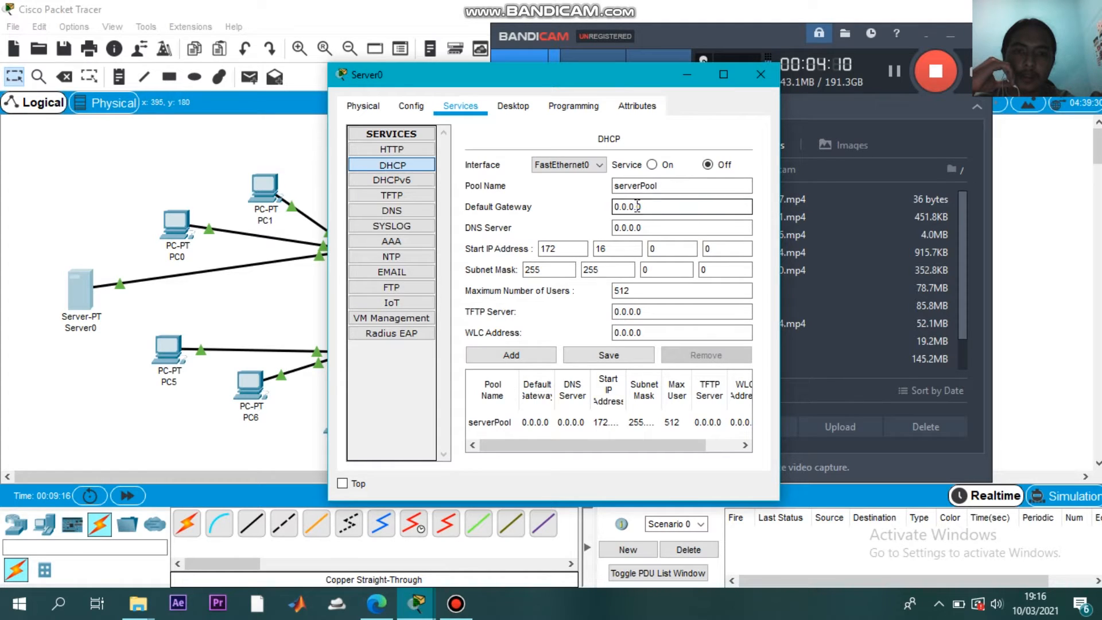
{"action": "double_click", "coordinate": [641, 207]}
{"action": "type", "text": "172.16.30.10"}
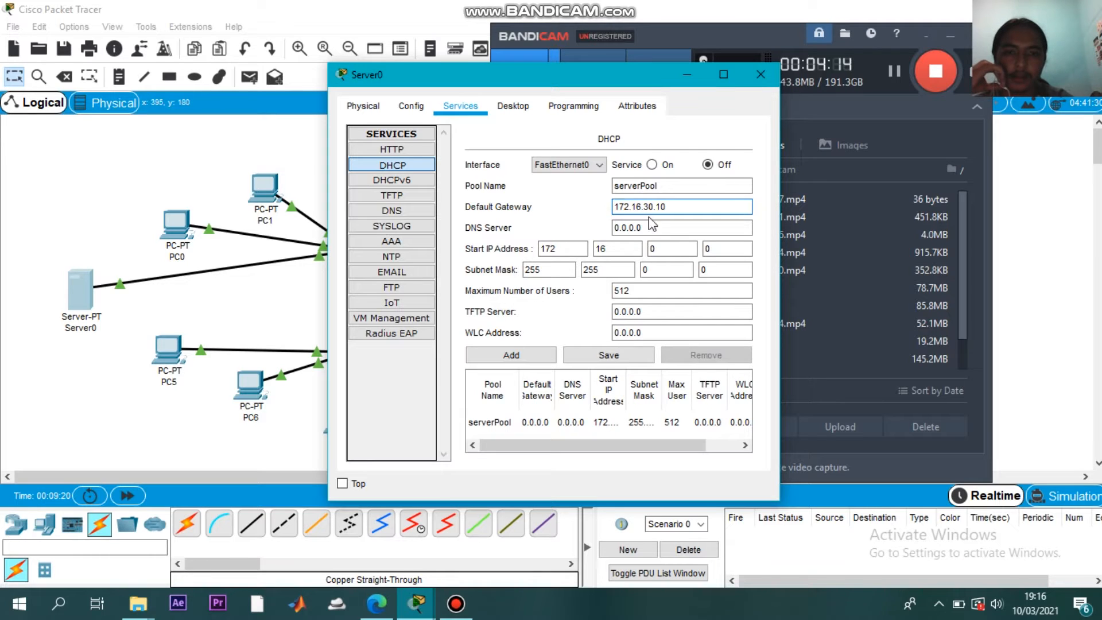
{"action": "left_click", "coordinate": [660, 227]}
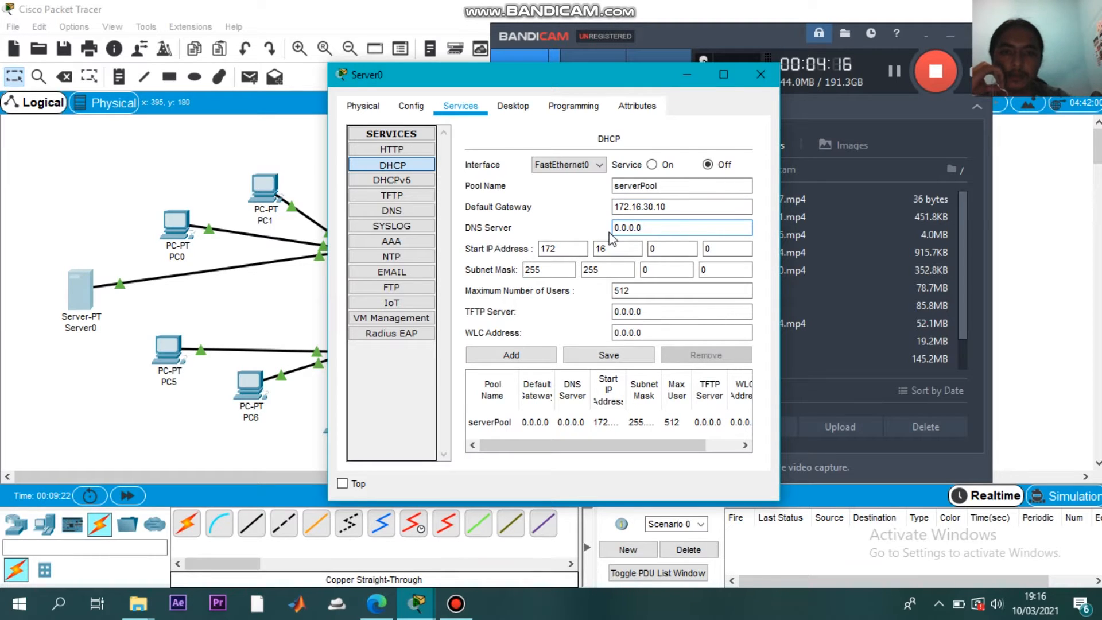
{"action": "left_click_drag", "start_coordinate": [696, 224], "coordinate": [605, 230]}
{"action": "type", "text": "172.16.30.1"}
Set the start IP address of Server0's DHCP pool to 172.16.30.2
{"action": "left_click", "coordinate": [668, 247]}
{"action": "key", "text": "BackSpace"}
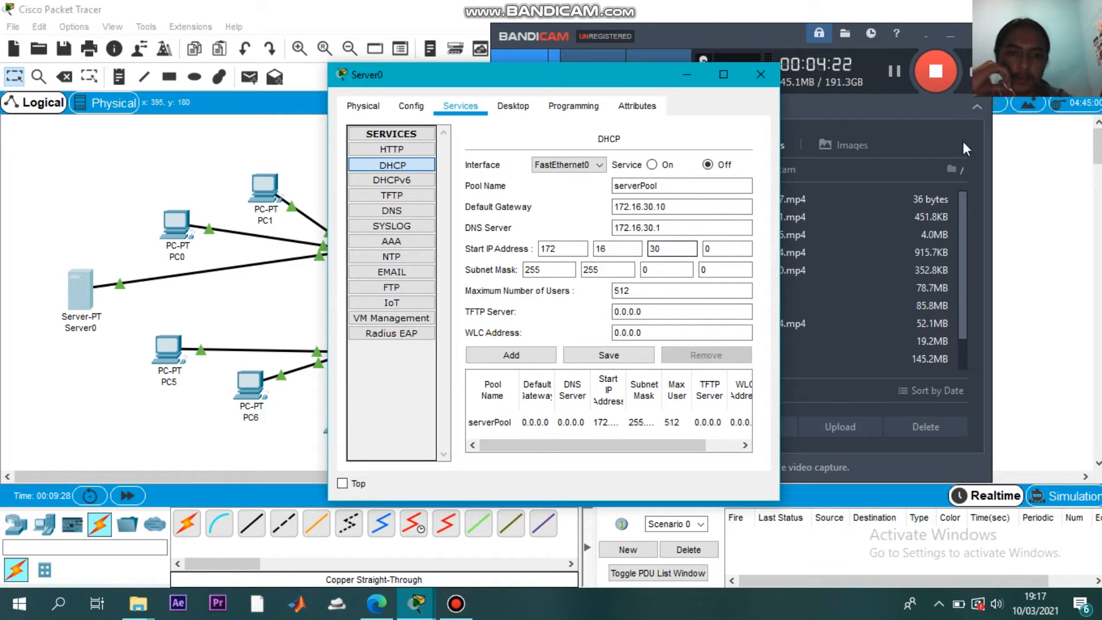
{"action": "type", "text": "30"}
{"action": "left_click", "coordinate": [746, 247]}
{"action": "key", "text": "BackSpace"}
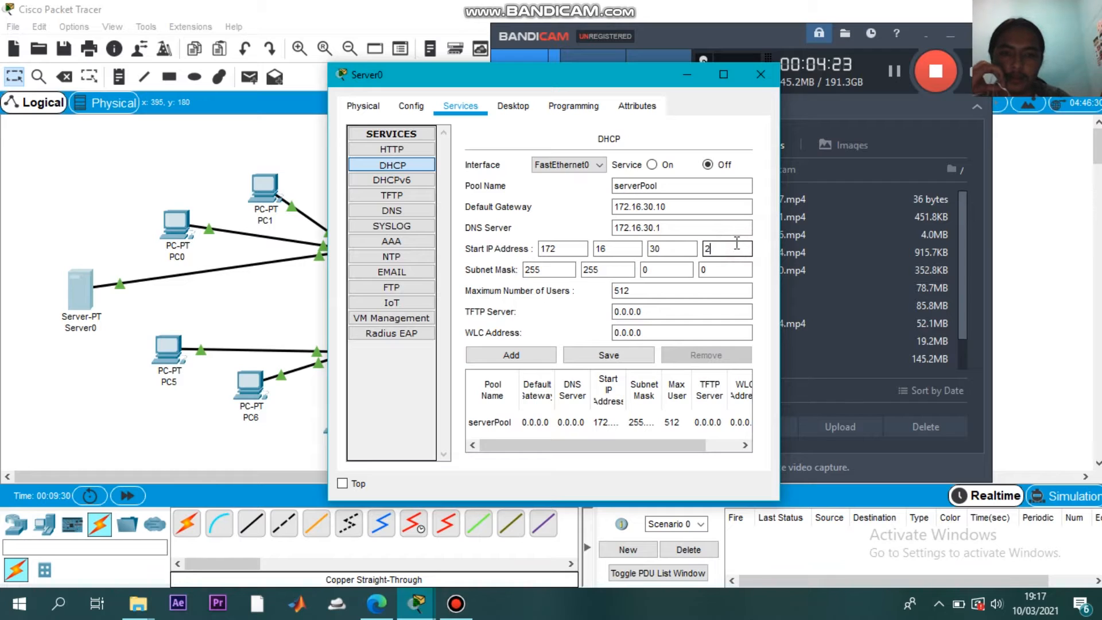
Limit Server0's DHCP pool to a maximum of 5 users, save the pool and close the server's window
{"action": "left_click", "coordinate": [629, 291]}
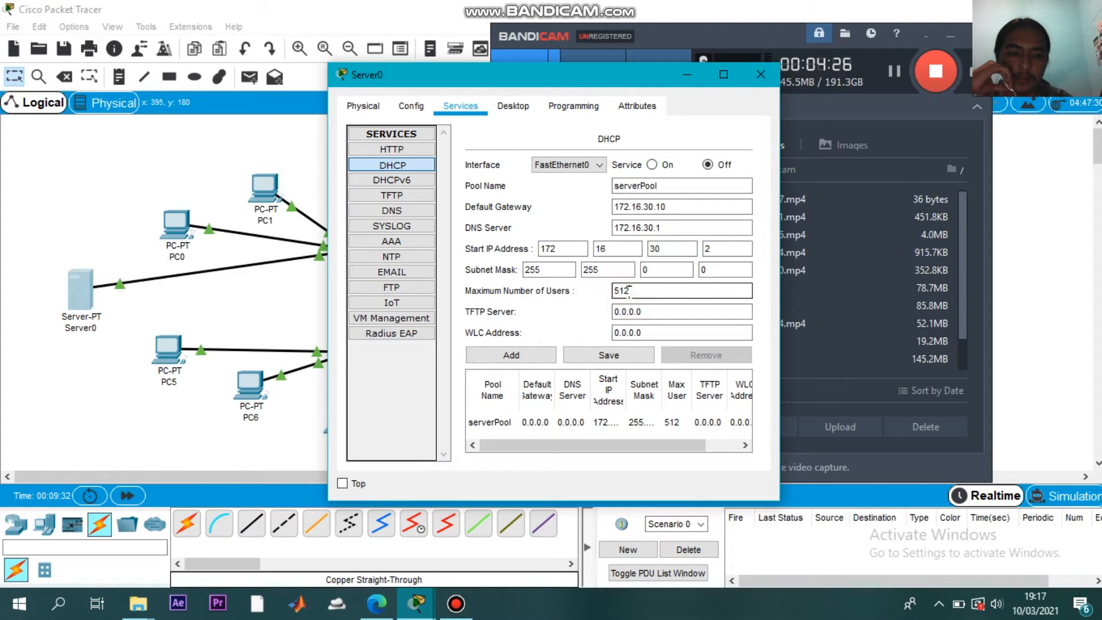
{"action": "type", "text": "5"}
{"action": "left_click", "coordinate": [509, 354]}
{"action": "left_click", "coordinate": [586, 314]}
{"action": "left_click", "coordinate": [598, 355]}
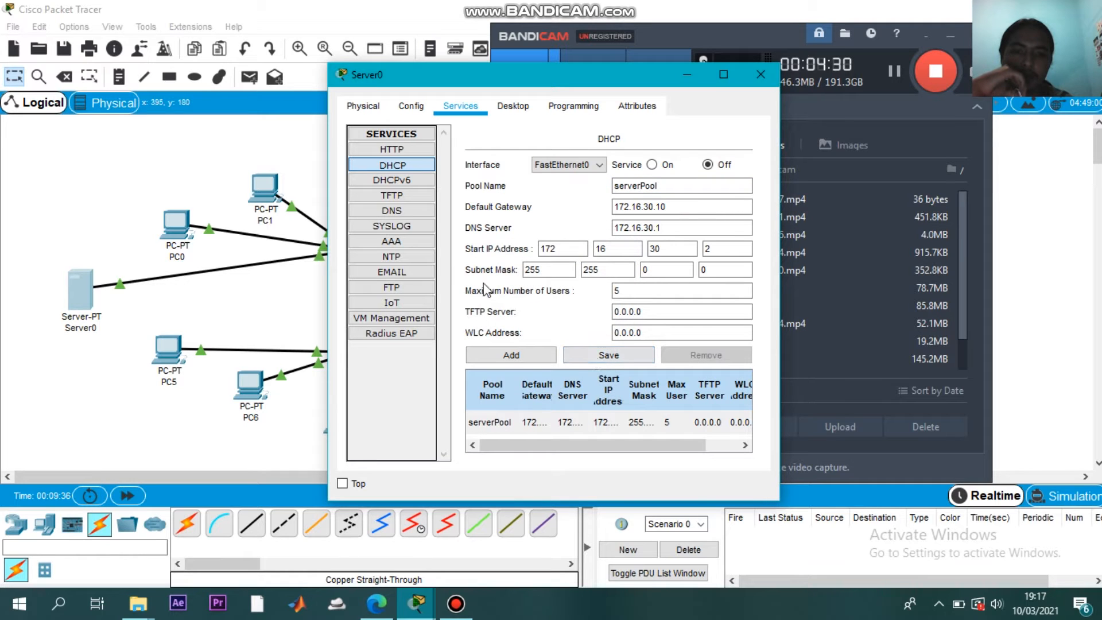
{"action": "left_click", "coordinate": [760, 74]}
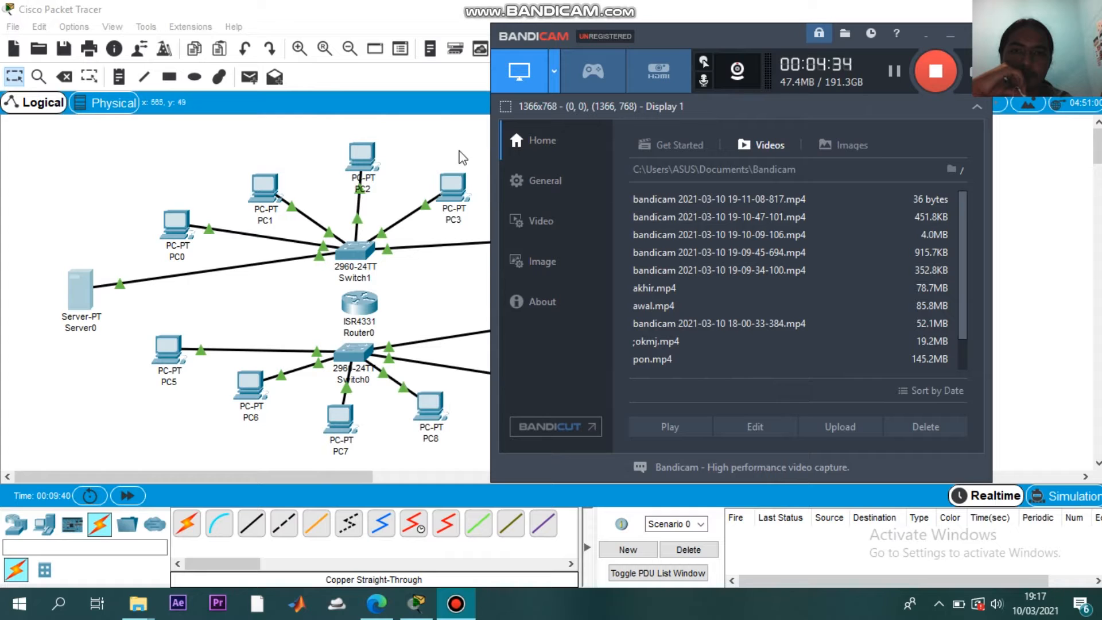
Try to obtain PC0's IP configuration through DHCP
{"action": "left_click", "coordinate": [452, 132]}
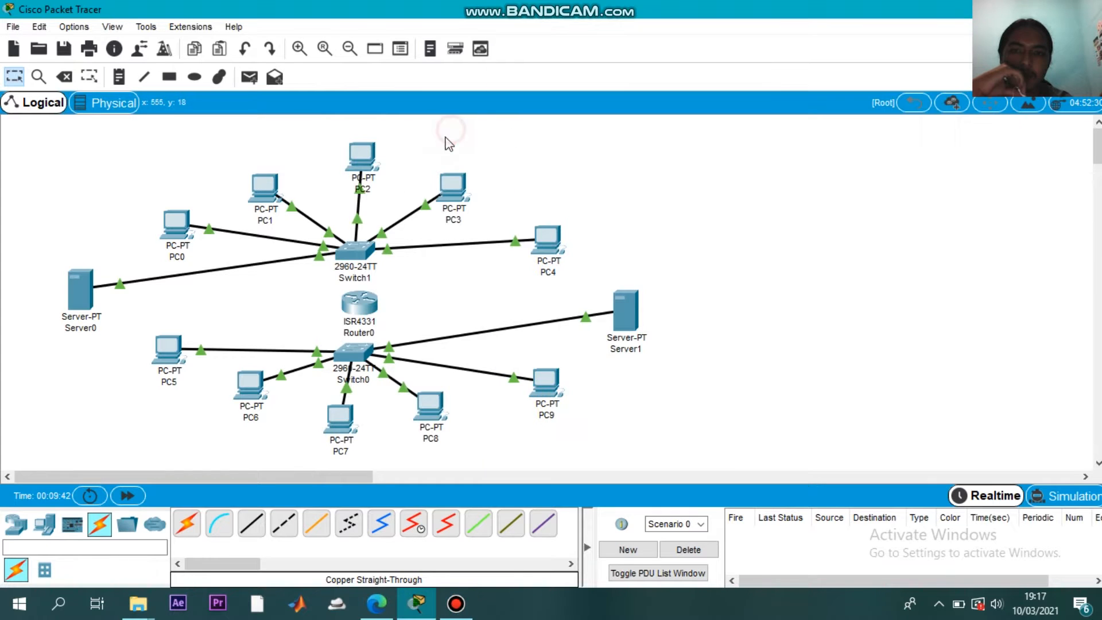
{"action": "left_click", "coordinate": [177, 222]}
{"action": "left_click", "coordinate": [383, 173]}
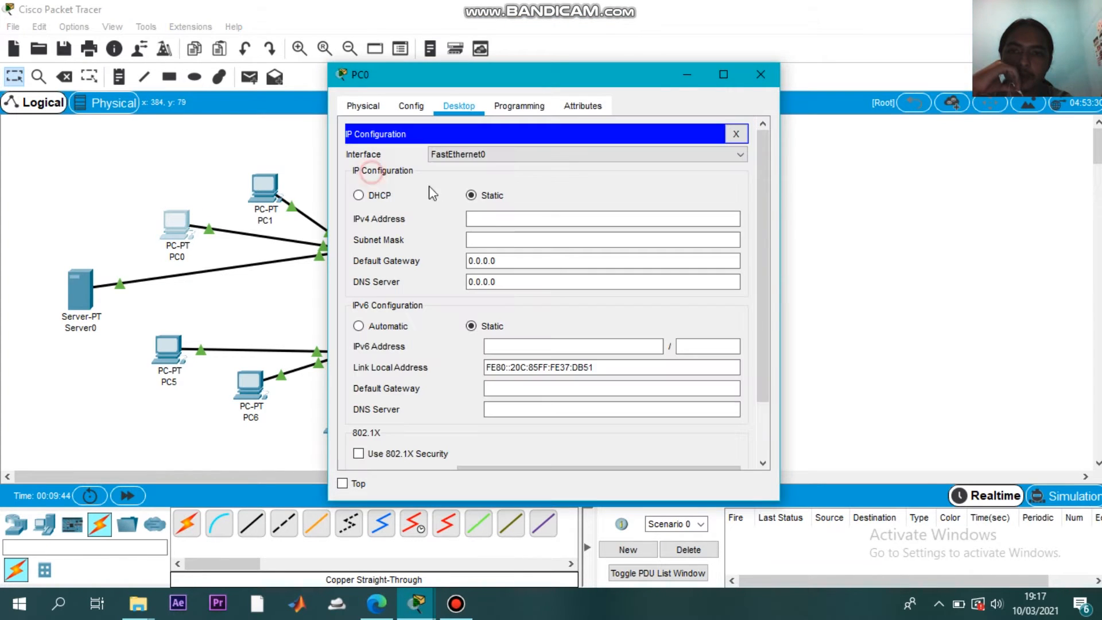
{"action": "left_click", "coordinate": [370, 196]}
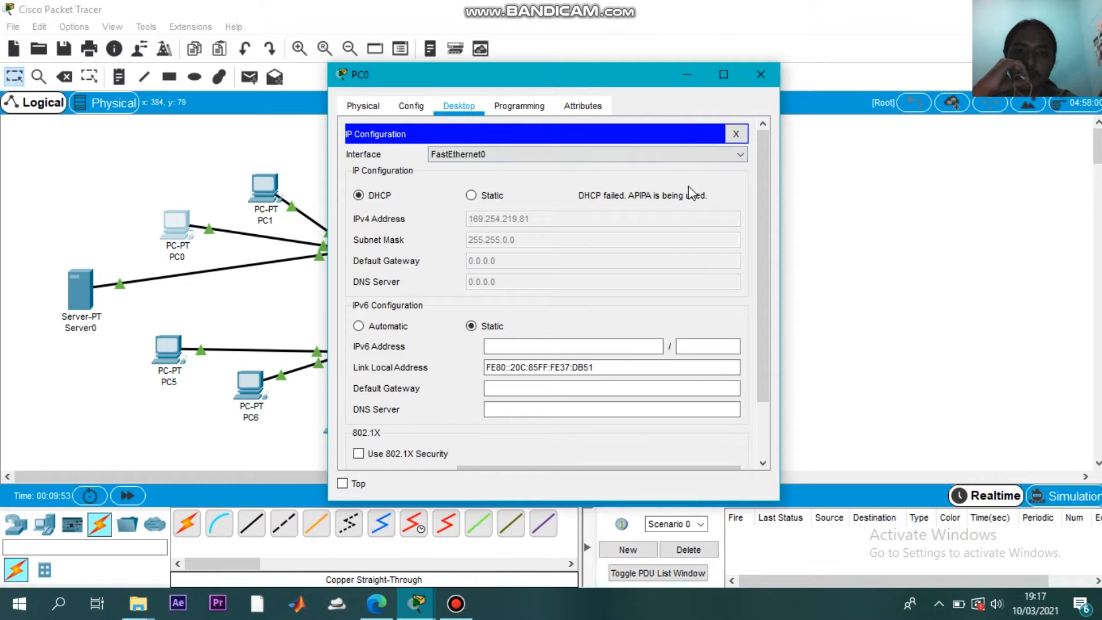
{"action": "left_click", "coordinate": [760, 75]}
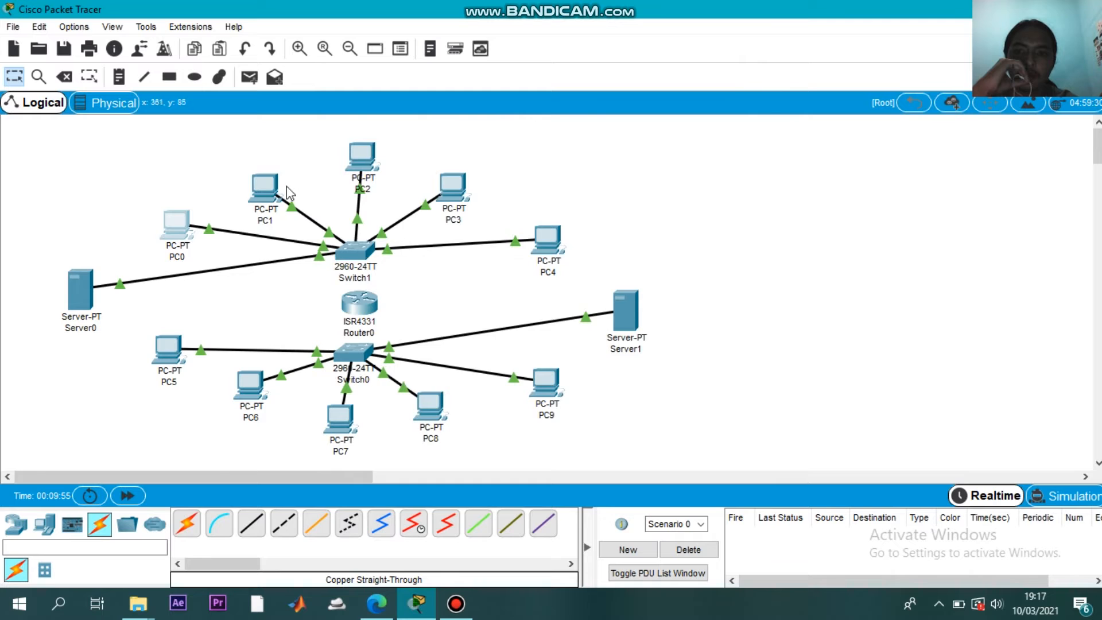
Try to obtain PC1's IP configuration through DHCP
{"action": "left_click", "coordinate": [268, 189]}
{"action": "left_click", "coordinate": [459, 105]}
{"action": "left_click", "coordinate": [387, 173]}
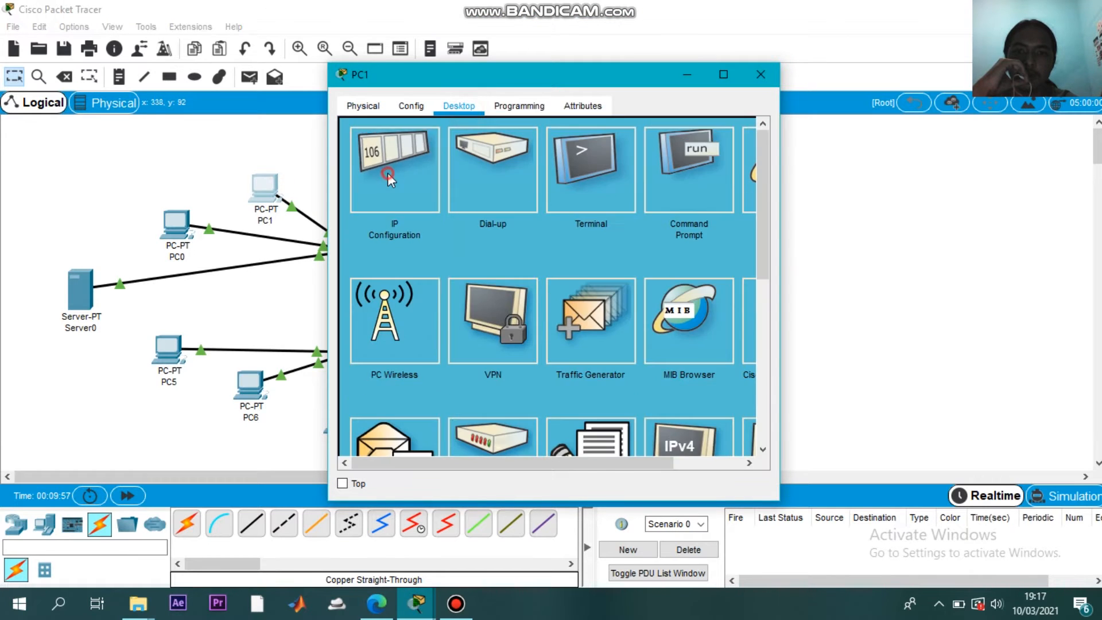
{"action": "left_click", "coordinate": [358, 196]}
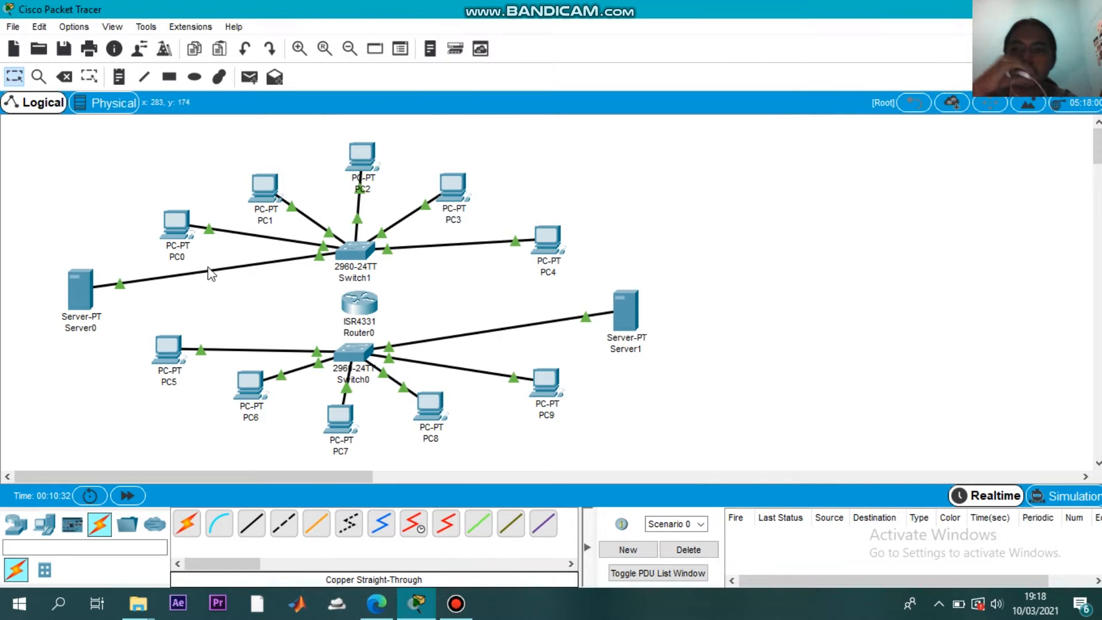
Turn on Server0's DHCP service on FastEthernet0, save the pool and close the server's window
{"action": "left_click", "coordinate": [78, 286]}
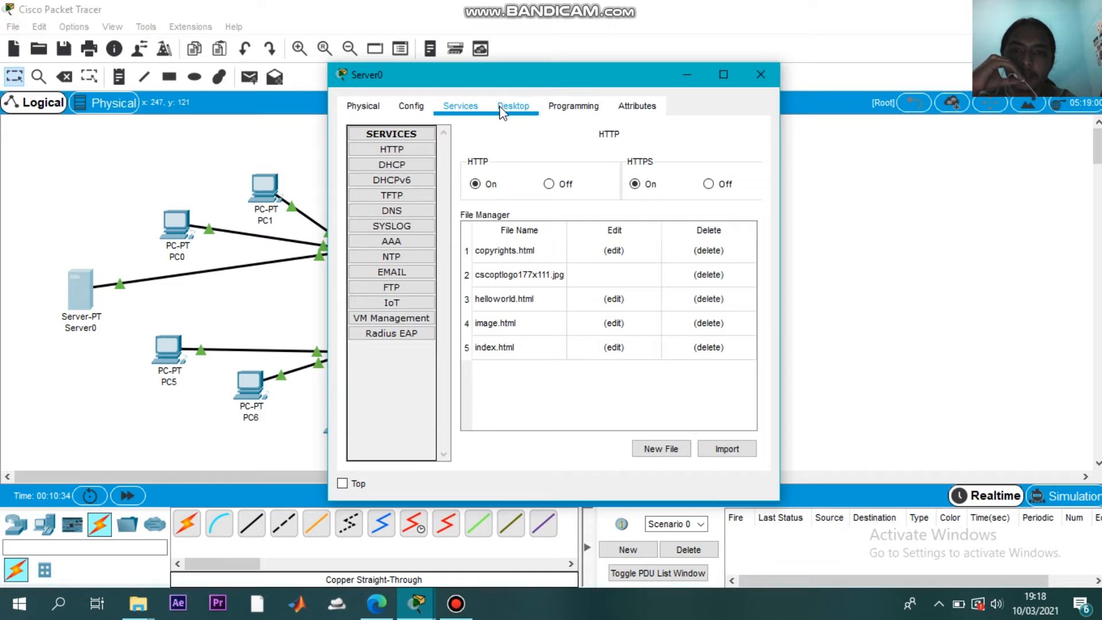
{"action": "left_click", "coordinate": [384, 165]}
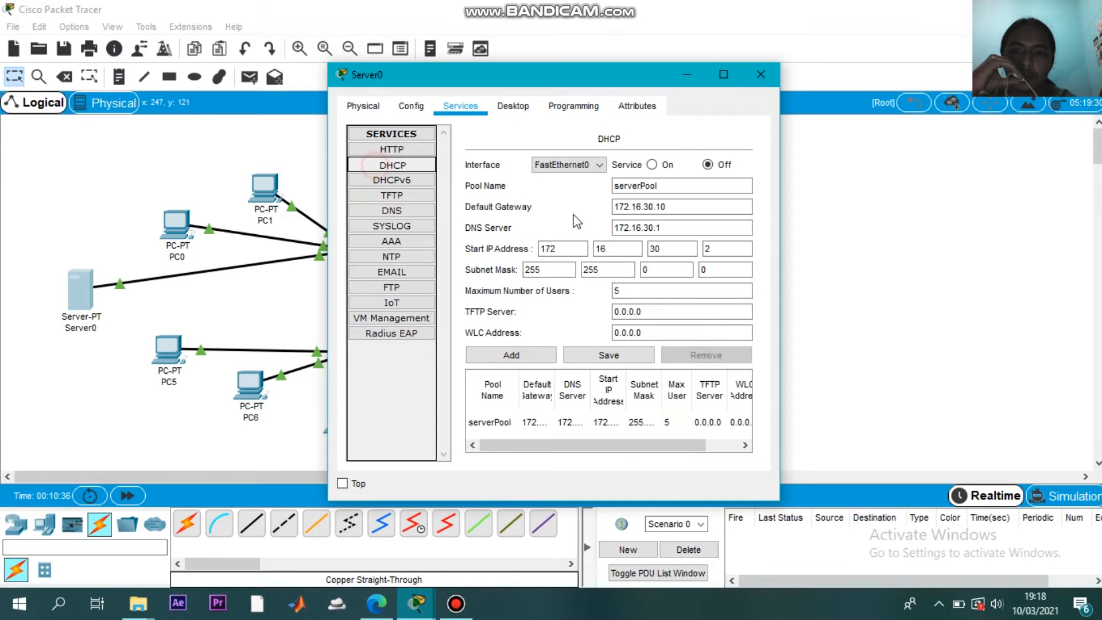
{"action": "left_click", "coordinate": [653, 165]}
{"action": "left_click", "coordinate": [609, 355]}
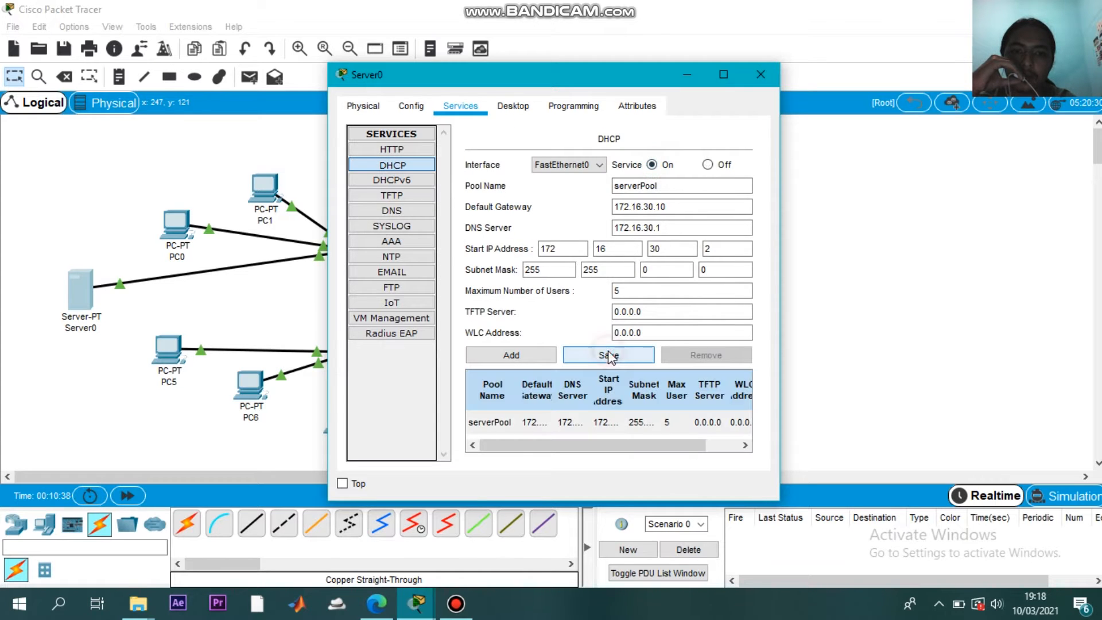
{"action": "left_click", "coordinate": [760, 75]}
Switch PC0's IP configuration to static and back to DHCP to request a new address
{"action": "left_click", "coordinate": [156, 216]}
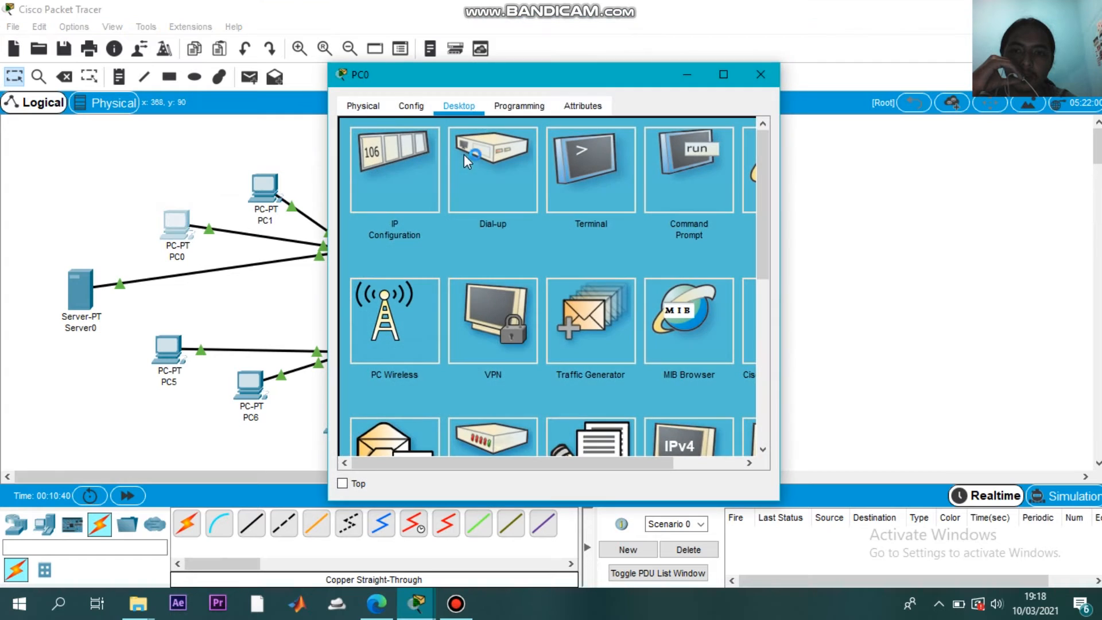
{"action": "left_click", "coordinate": [389, 183]}
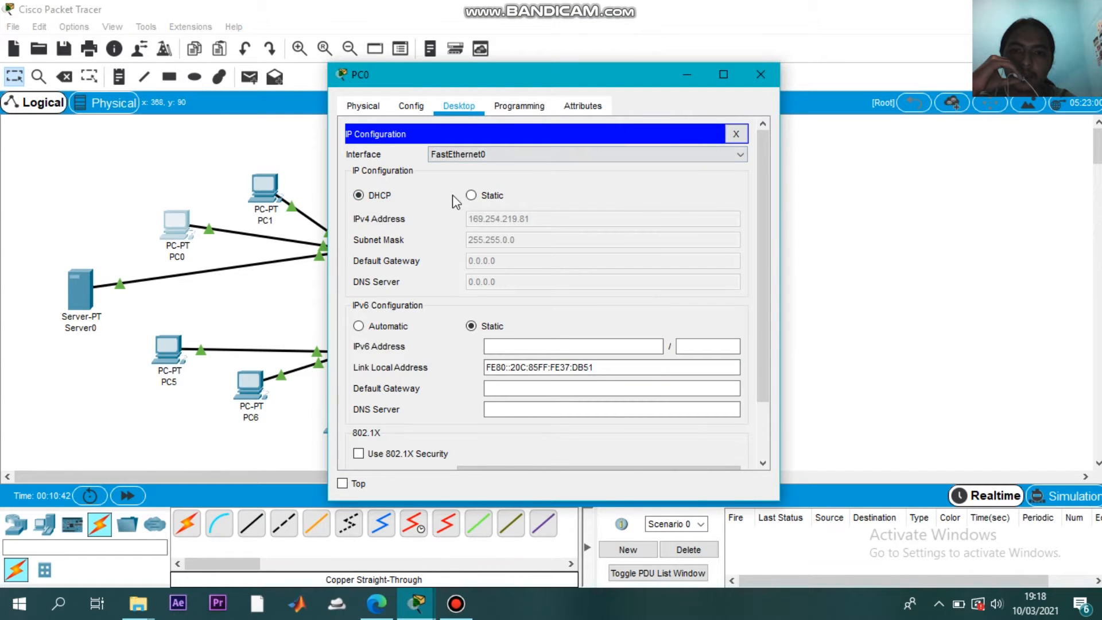
{"action": "left_click", "coordinate": [471, 196]}
{"action": "left_click", "coordinate": [372, 195]}
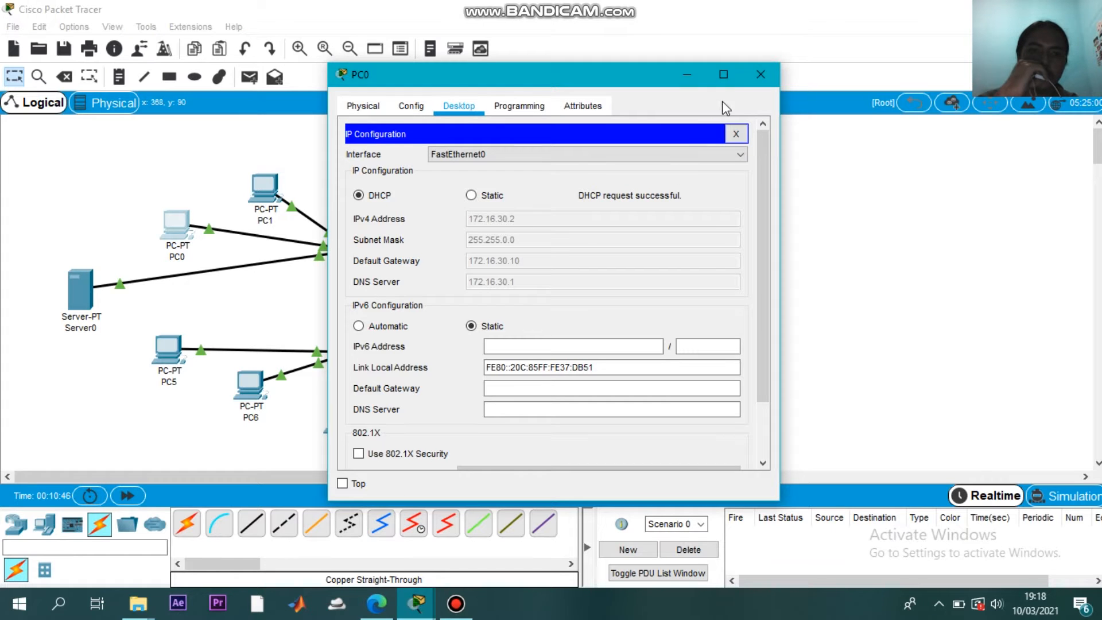
Renew PC1's address by switching its IP configuration to static and back to DHCP, and close its window
{"action": "left_click", "coordinate": [268, 188]}
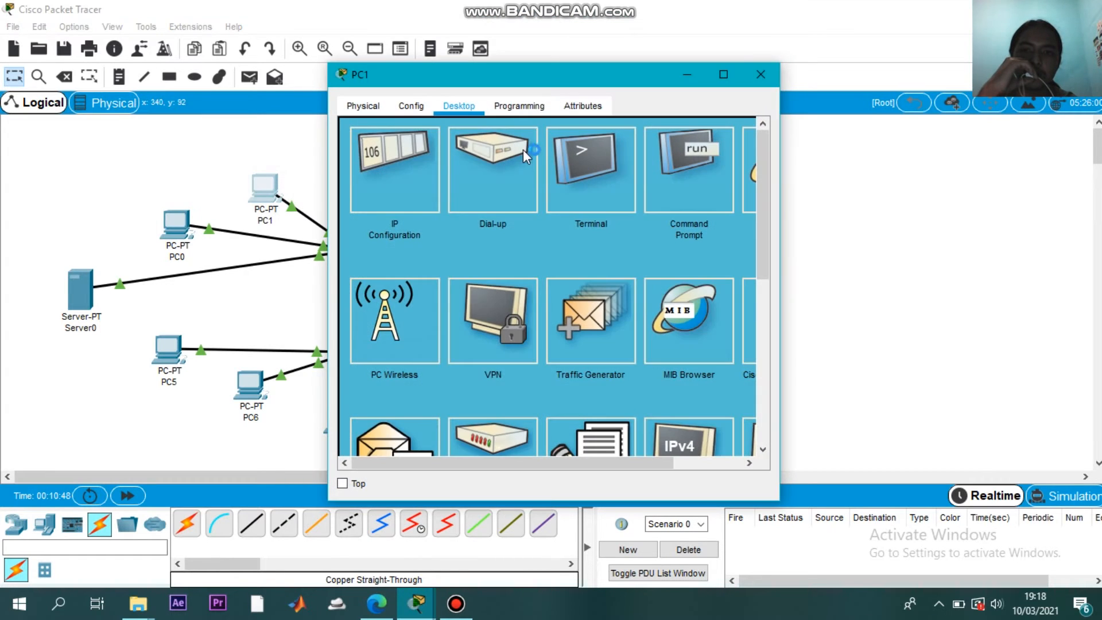
{"action": "left_click", "coordinate": [399, 182]}
{"action": "left_click", "coordinate": [471, 195]}
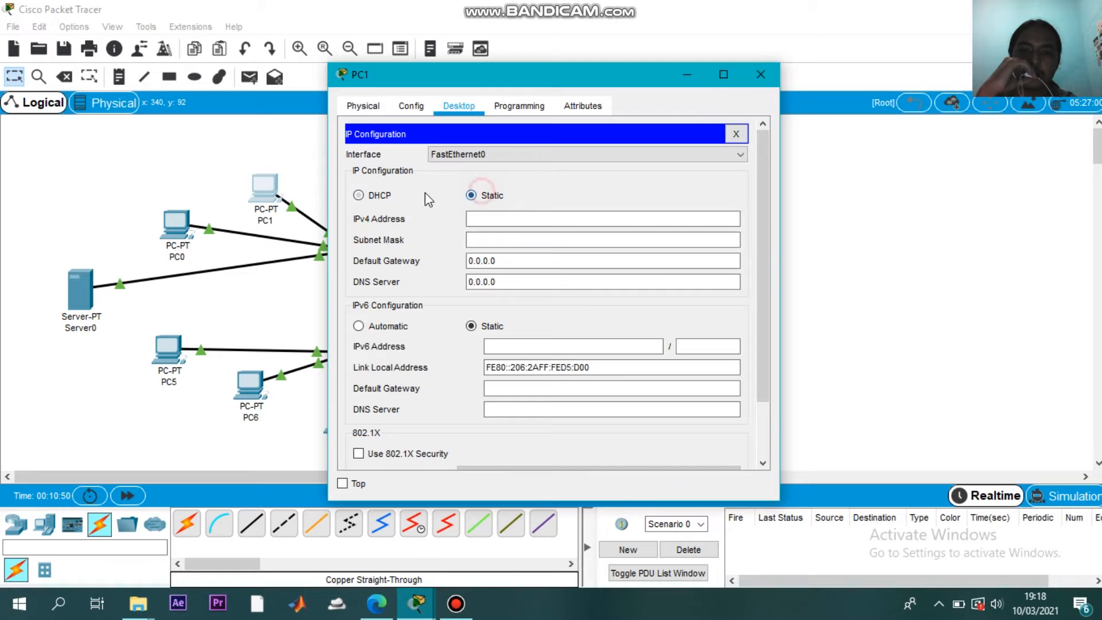
{"action": "left_click", "coordinate": [358, 195]}
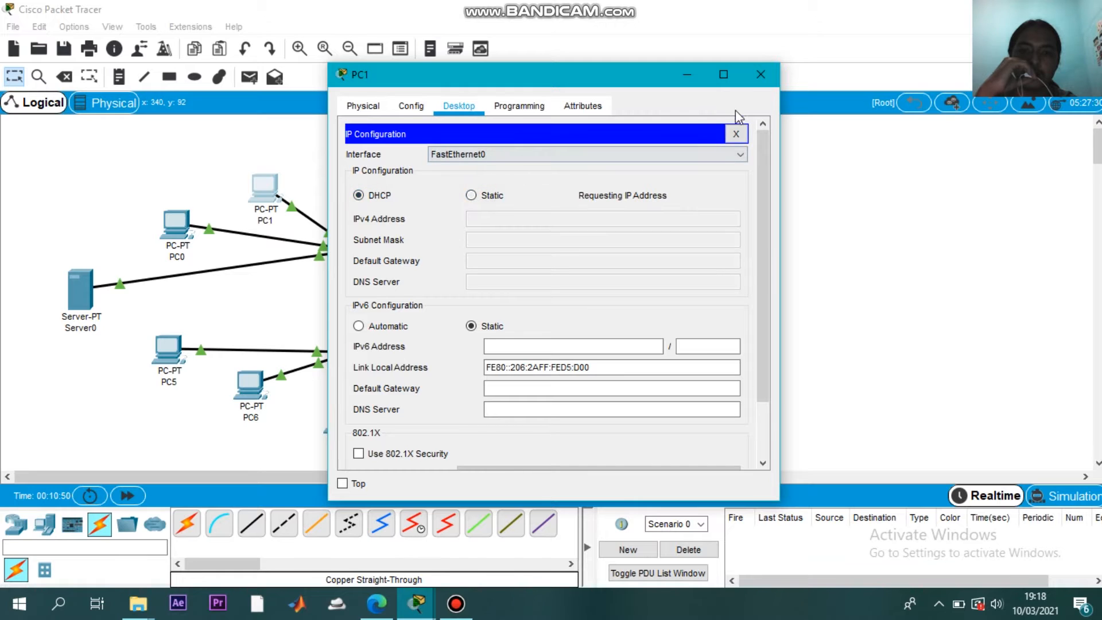
{"action": "left_click", "coordinate": [760, 74]}
Set PC2's IP configuration to DHCP and close its window
{"action": "left_click", "coordinate": [361, 169]}
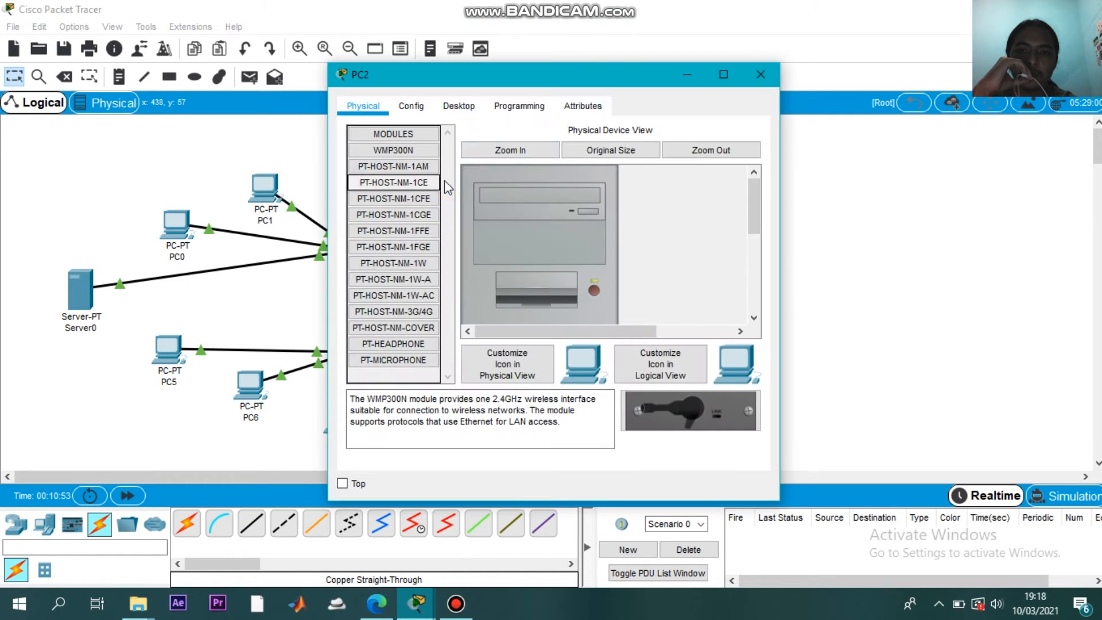
{"action": "left_click", "coordinate": [458, 106]}
{"action": "left_click", "coordinate": [371, 181]}
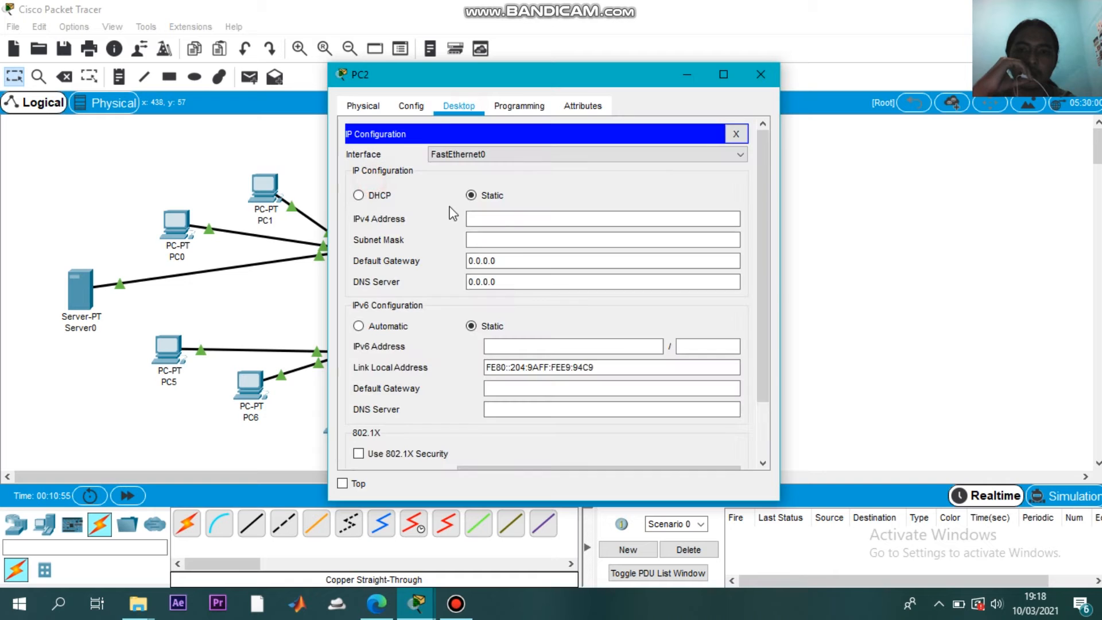
{"action": "left_click", "coordinate": [381, 195]}
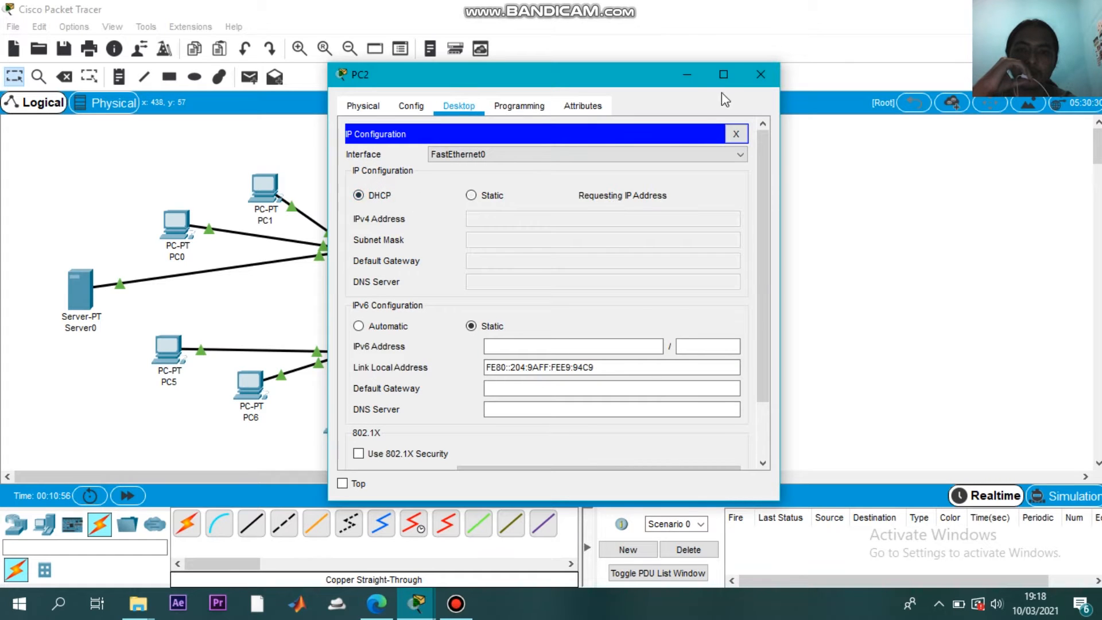
{"action": "left_click", "coordinate": [761, 75]}
Set PC3's IP configuration to DHCP and close its window
{"action": "left_click", "coordinate": [450, 183]}
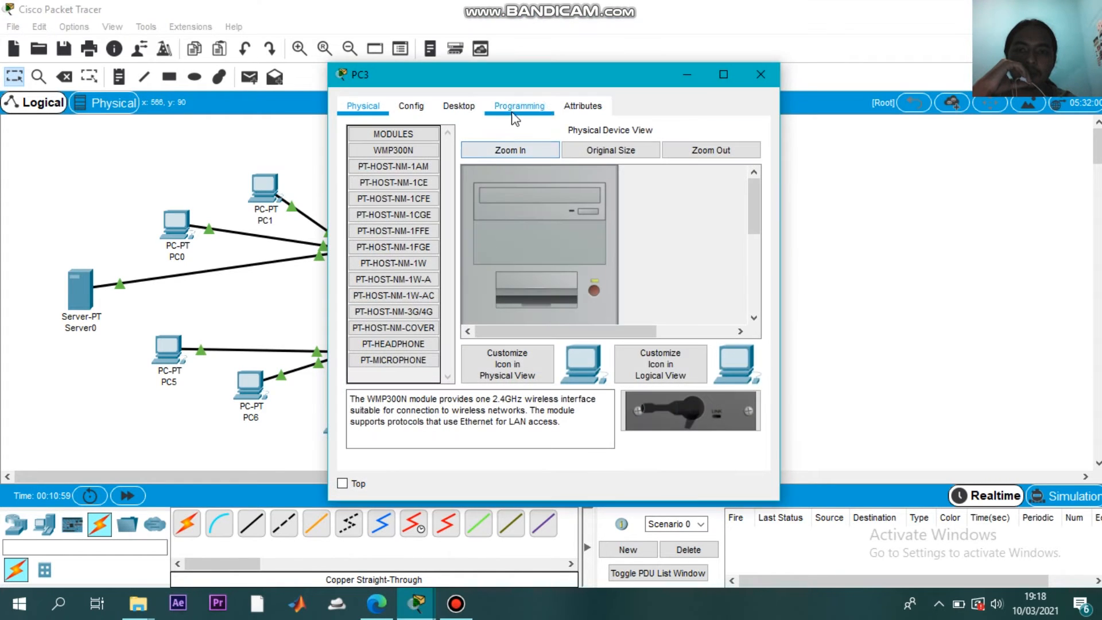
{"action": "left_click", "coordinate": [458, 106]}
{"action": "left_click", "coordinate": [373, 182]}
{"action": "left_click", "coordinate": [359, 195]}
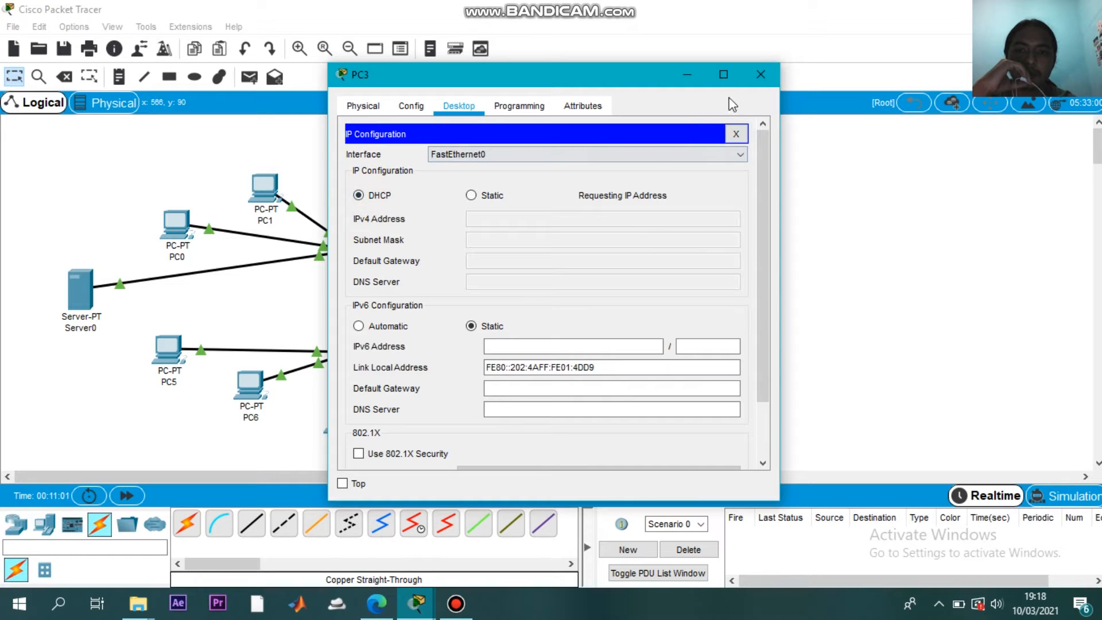
{"action": "left_click", "coordinate": [760, 75]}
Set PC4's IP configuration to DHCP and close its window
{"action": "left_click", "coordinate": [545, 237]}
{"action": "left_click", "coordinate": [462, 106]}
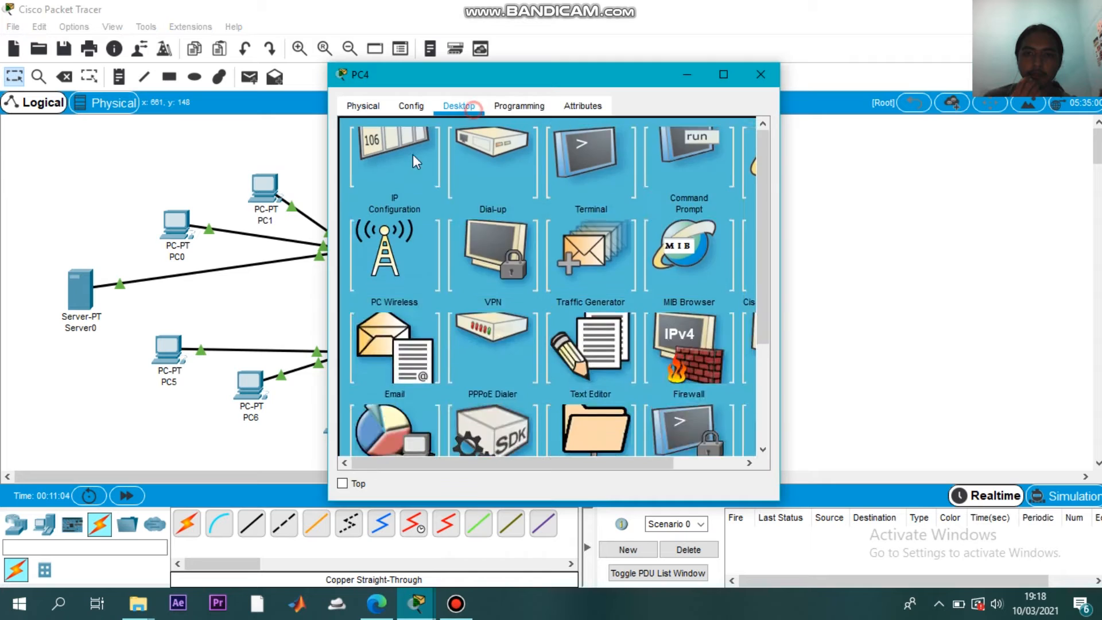
{"action": "left_click", "coordinate": [433, 152]}
{"action": "left_click", "coordinate": [391, 201]}
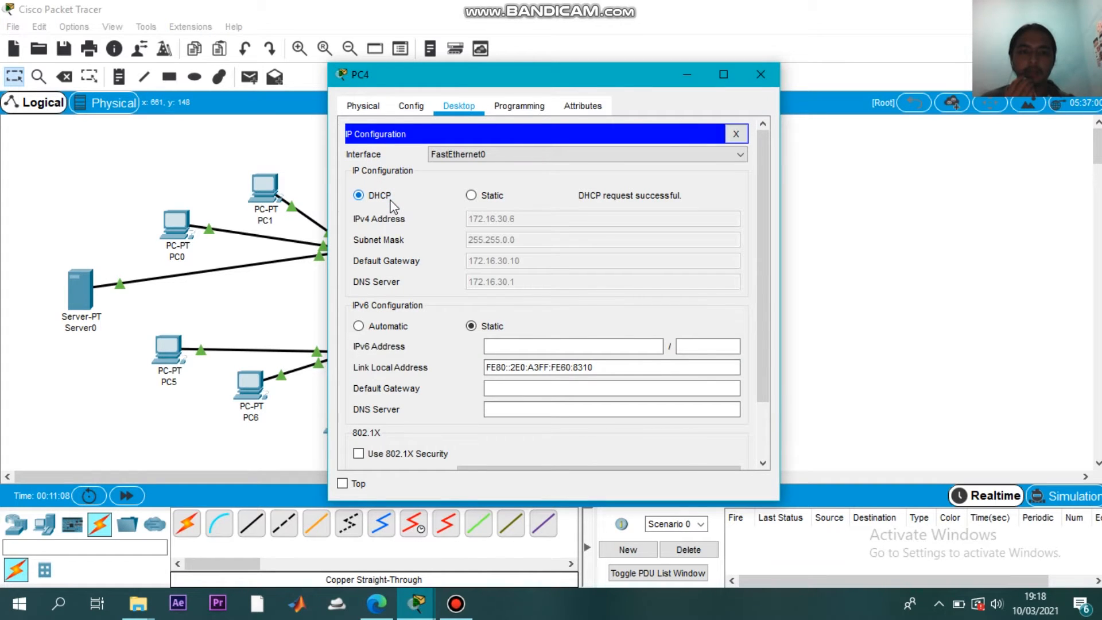
{"action": "left_click", "coordinate": [760, 75]}
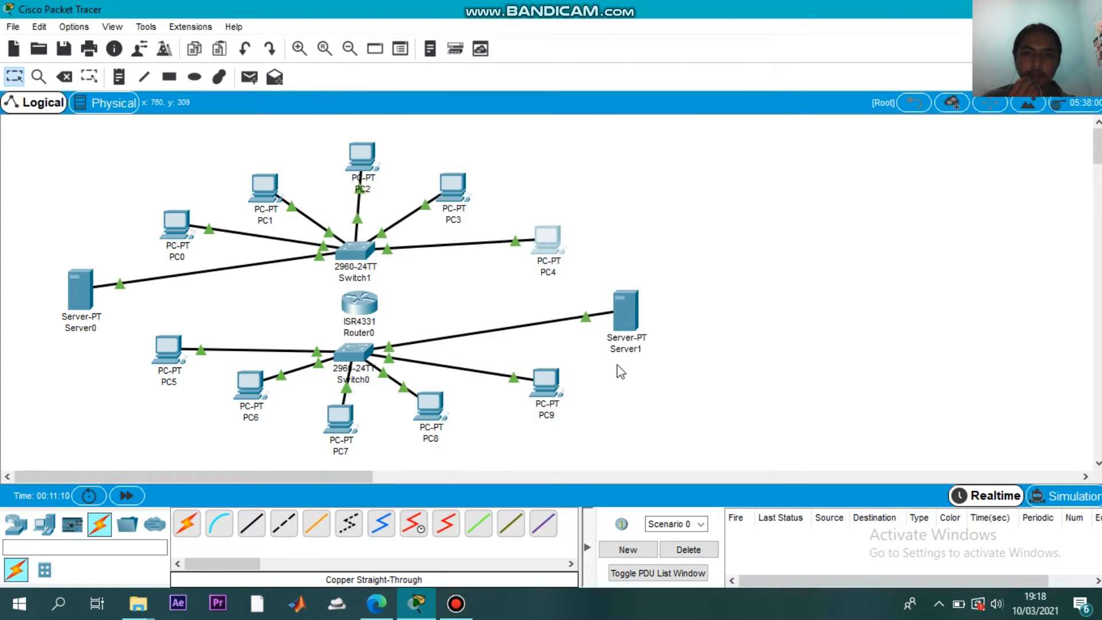
Give Server1 the static IPv4 address 192.168.30.1 with subnet mask 255.255.255.0
{"action": "left_click", "coordinate": [626, 315]}
{"action": "left_click", "coordinate": [459, 105]}
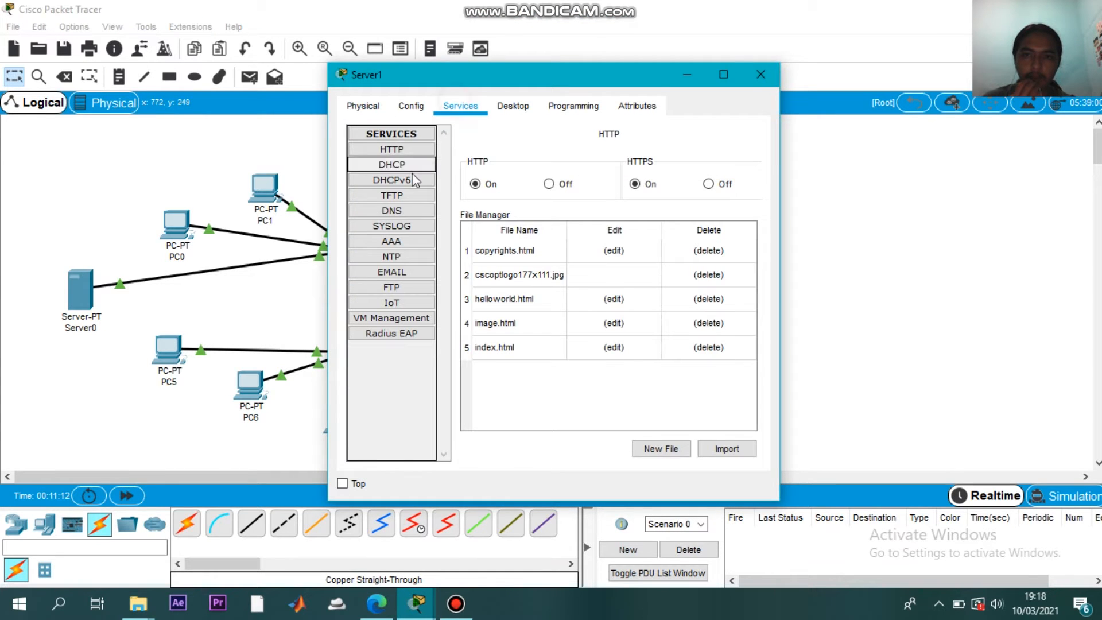
{"action": "left_click", "coordinate": [513, 105]}
{"action": "left_click", "coordinate": [391, 171]}
{"action": "left_click", "coordinate": [516, 199]}
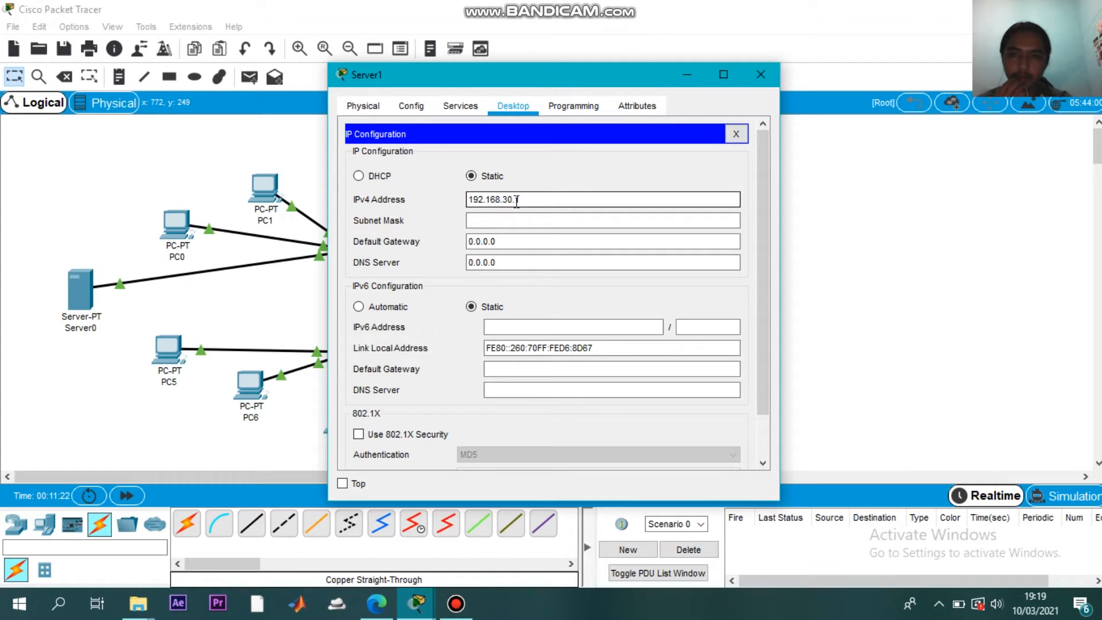
Reuse Server1's IPv4 address to set its default gateway to 192.168.30.10 and its DNS server to 192.168.30.1
{"action": "left_click_drag", "start_coordinate": [523, 199], "coordinate": [467, 199]}
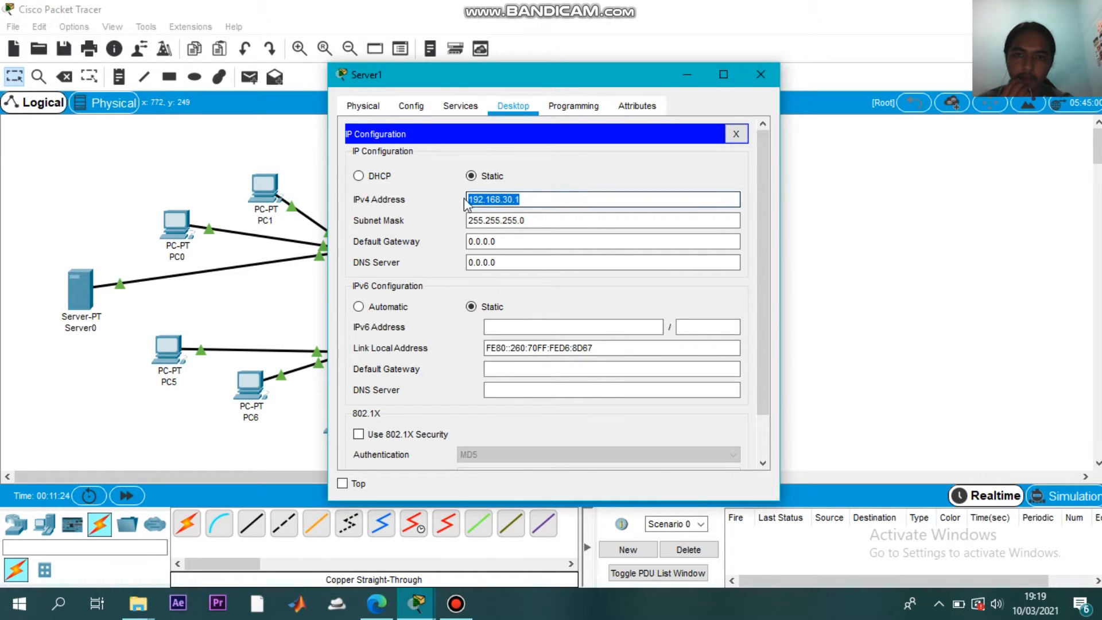
{"action": "right_click", "coordinate": [482, 199]}
{"action": "left_click", "coordinate": [519, 269]}
{"action": "left_click_drag", "start_coordinate": [508, 242], "coordinate": [470, 243]}
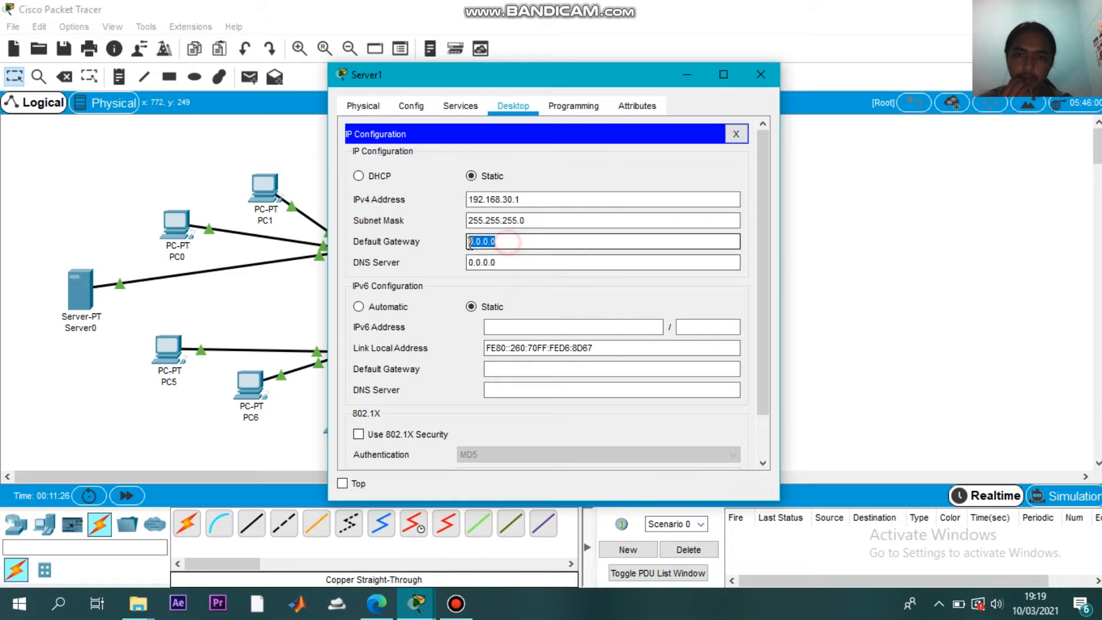
{"action": "right_click", "coordinate": [529, 246]}
{"action": "left_click", "coordinate": [548, 329]}
{"action": "left_click", "coordinate": [512, 261]}
{"action": "double_click", "coordinate": [512, 260]}
{"action": "right_click", "coordinate": [508, 265]}
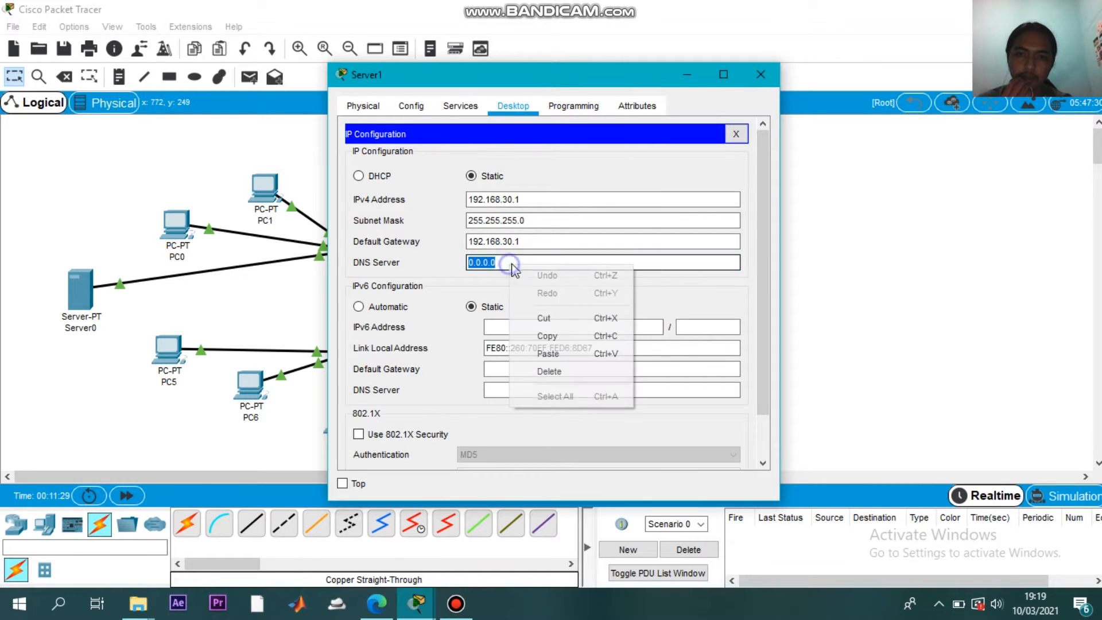
{"action": "left_click", "coordinate": [541, 353]}
{"action": "left_click", "coordinate": [535, 242]}
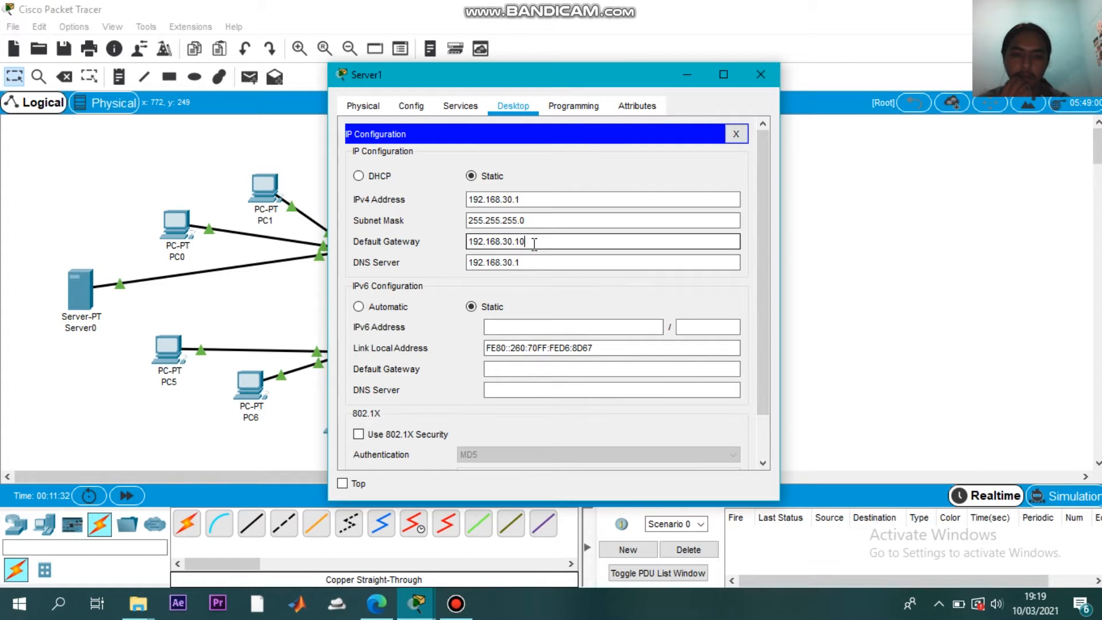
In Server1's DHCP service, set the pool's default gateway to 192.168.30.10 and DNS server to 192.168.30.1
{"action": "left_click", "coordinate": [444, 105]}
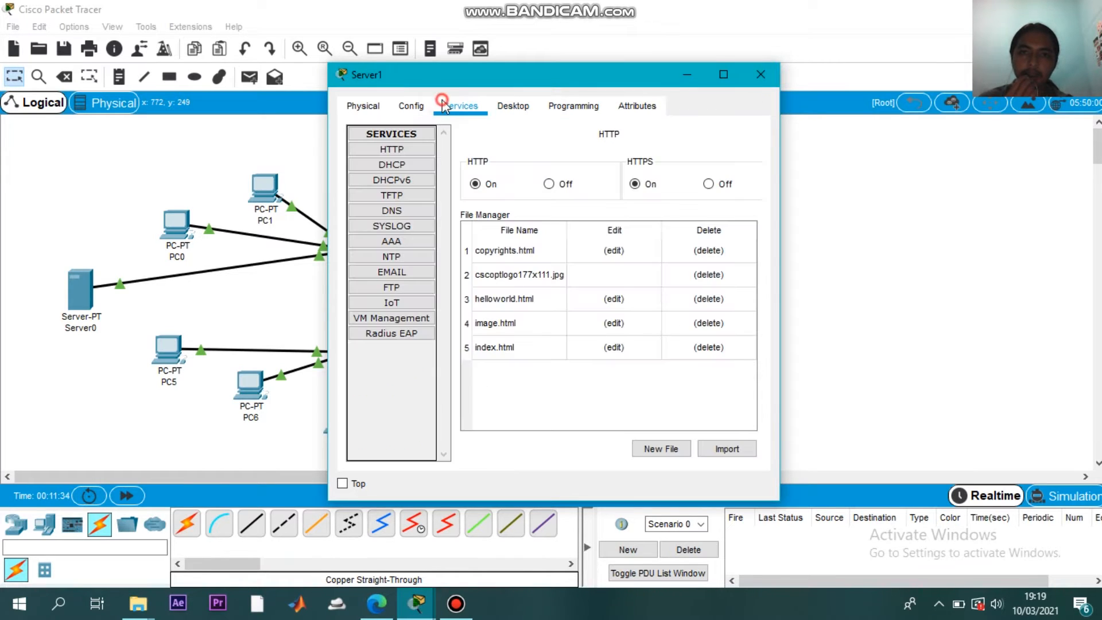
{"action": "left_click", "coordinate": [392, 164]}
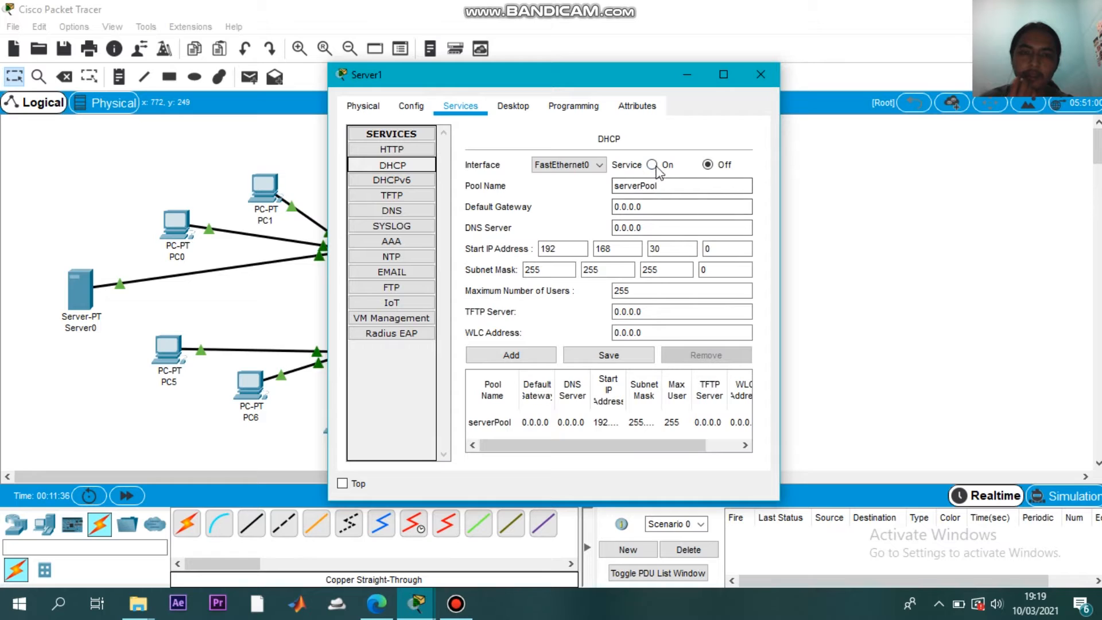
{"action": "left_click_drag", "start_coordinate": [662, 212], "coordinate": [609, 213]}
{"action": "key", "text": "ctrl+v"}
{"action": "left_click_drag", "start_coordinate": [686, 226], "coordinate": [613, 225]}
{"action": "key", "text": "ctrl+v"}
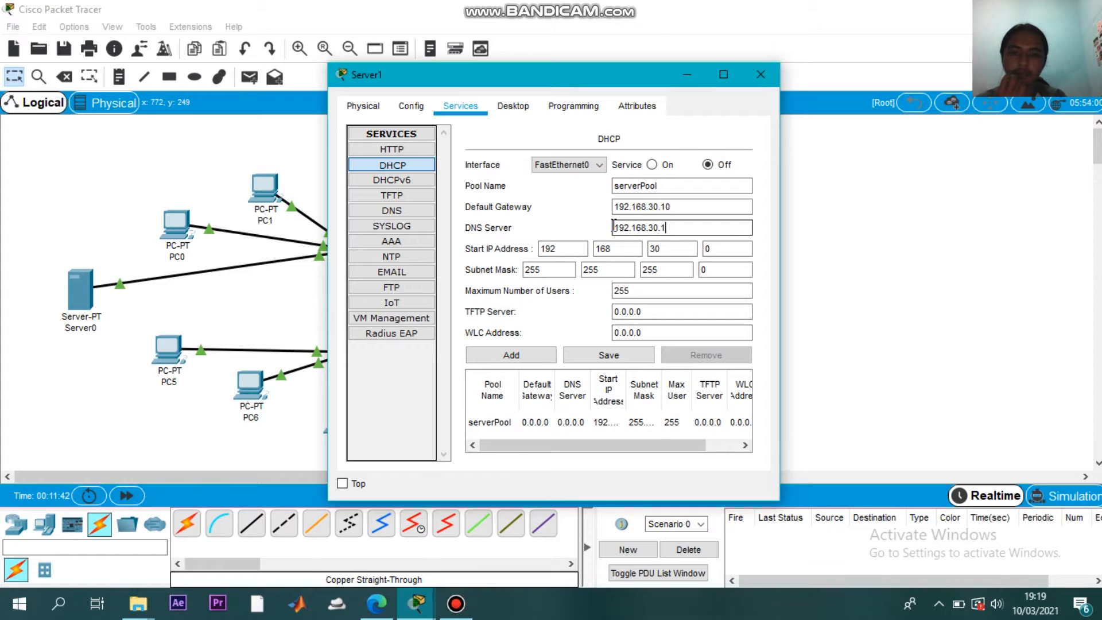
Set Server1's DHCP pool to start at 192.168.30.2 with a maximum of 5 users, and save it
{"action": "left_click", "coordinate": [709, 248]}
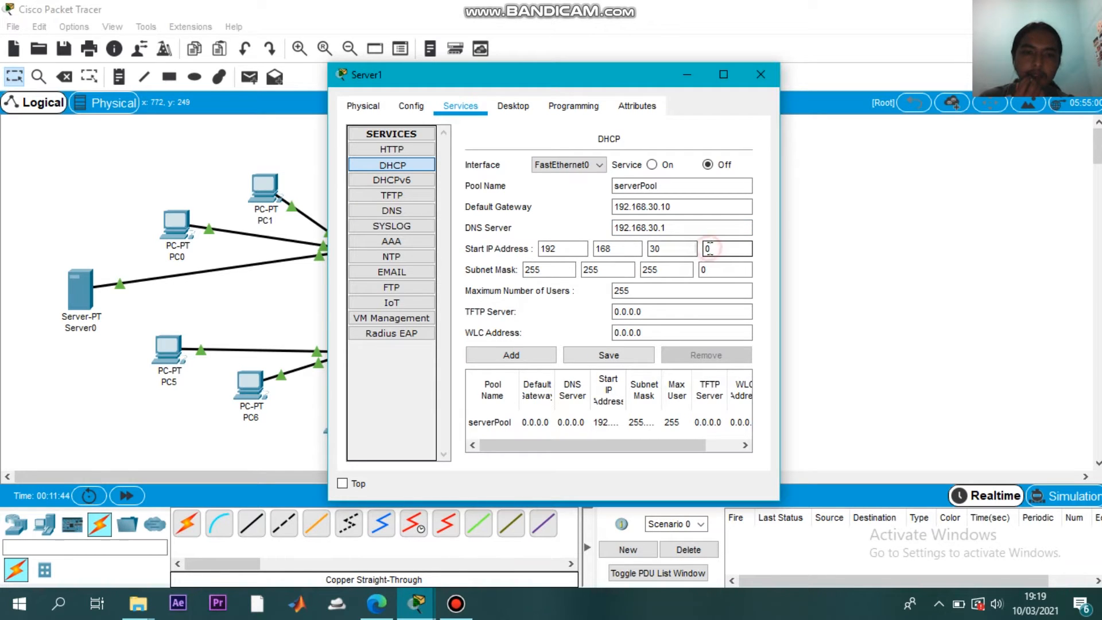
{"action": "type", "text": "2"}
{"action": "left_click", "coordinate": [660, 290]}
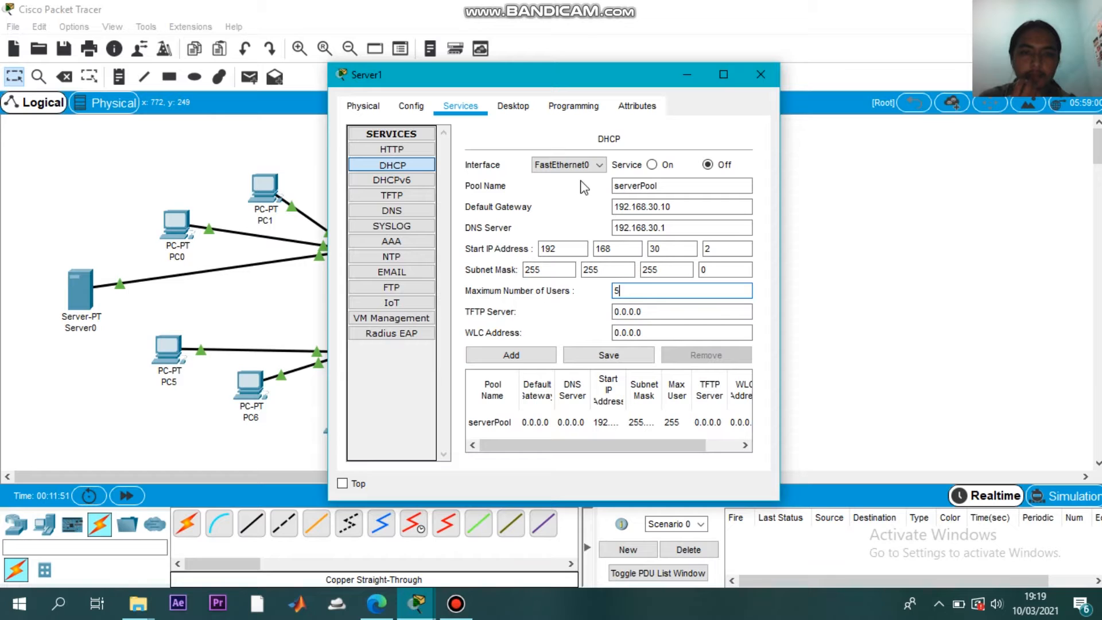
{"action": "left_click", "coordinate": [614, 357]}
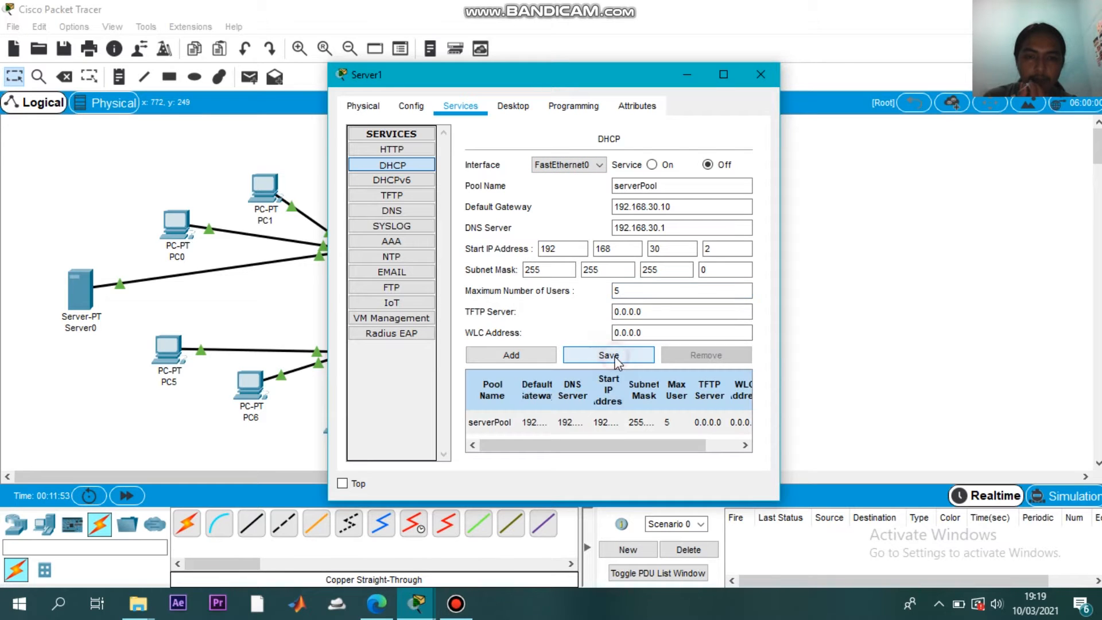
Turn on Server1's DHCP service and close its window
{"action": "left_click", "coordinate": [635, 228]}
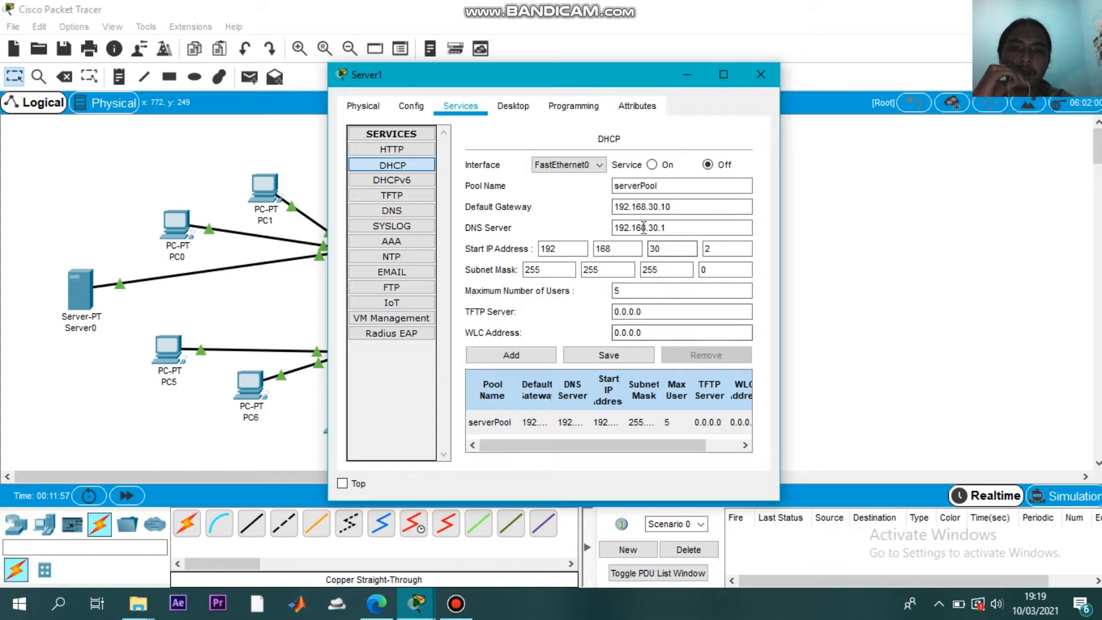
{"action": "left_click", "coordinate": [651, 164]}
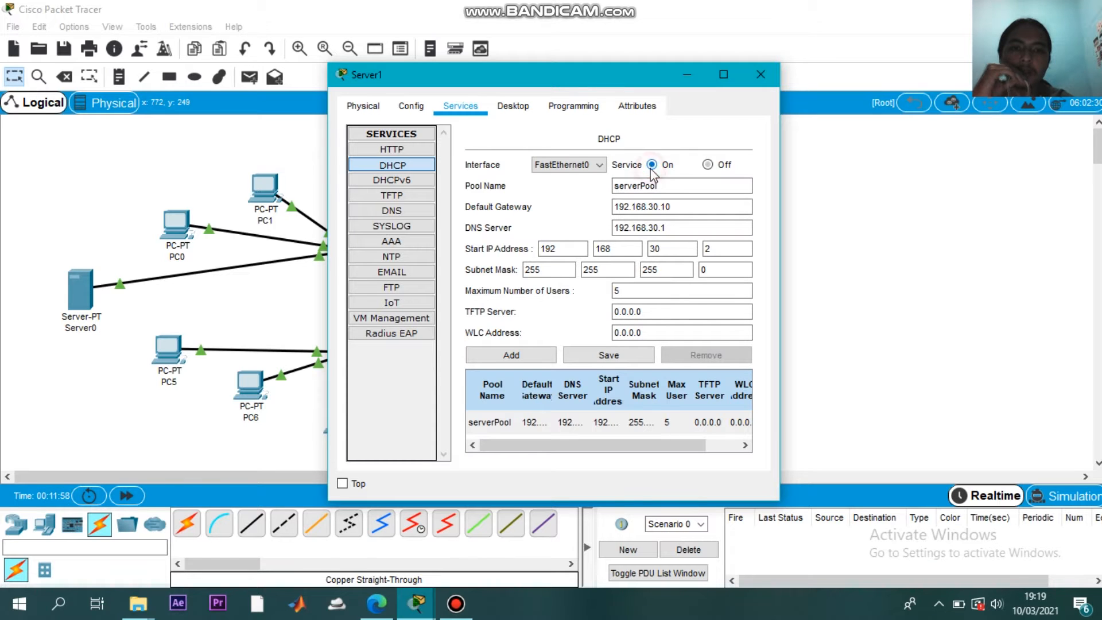
{"action": "left_click", "coordinate": [760, 75]}
Set PC5's IP configuration to DHCP and close its window
{"action": "left_click", "coordinate": [168, 348]}
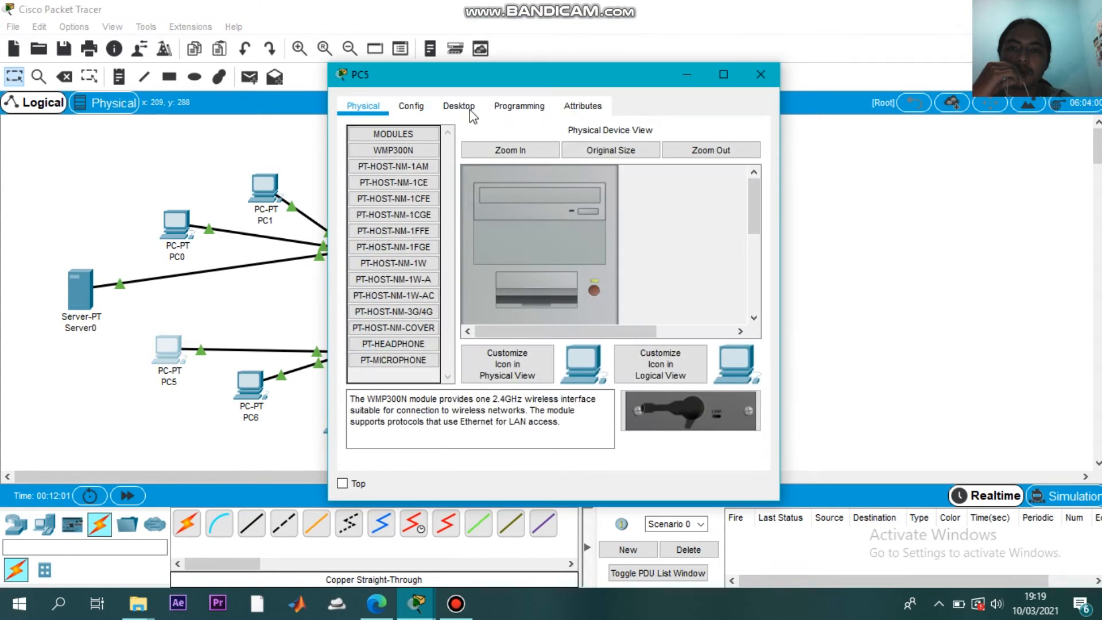
{"action": "left_click", "coordinate": [459, 105]}
{"action": "left_click", "coordinate": [405, 157]}
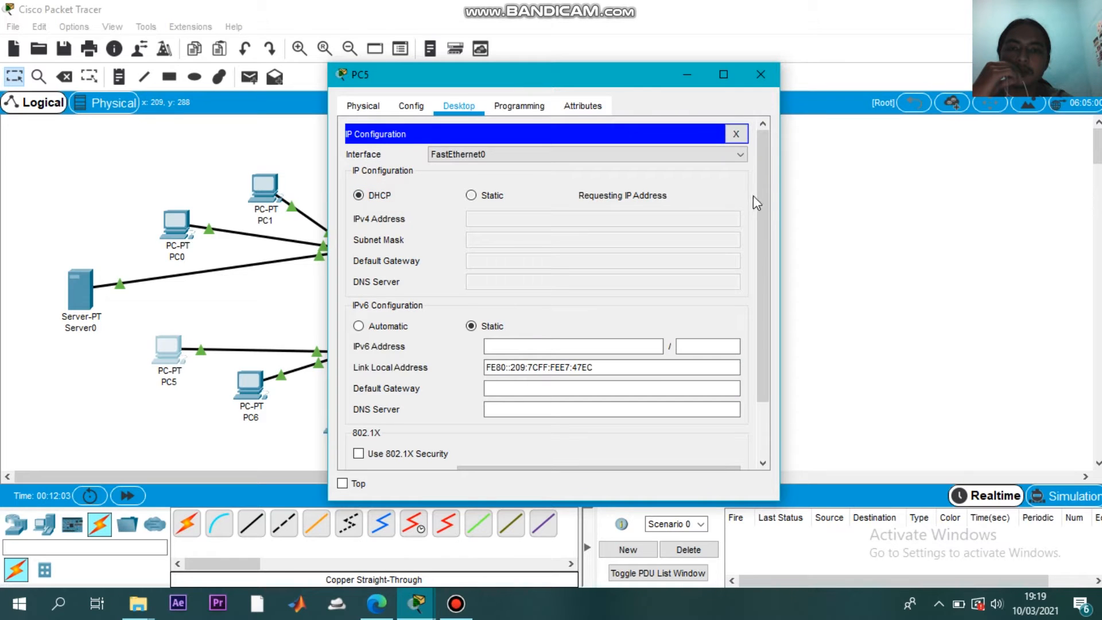
{"action": "left_click", "coordinate": [761, 75]}
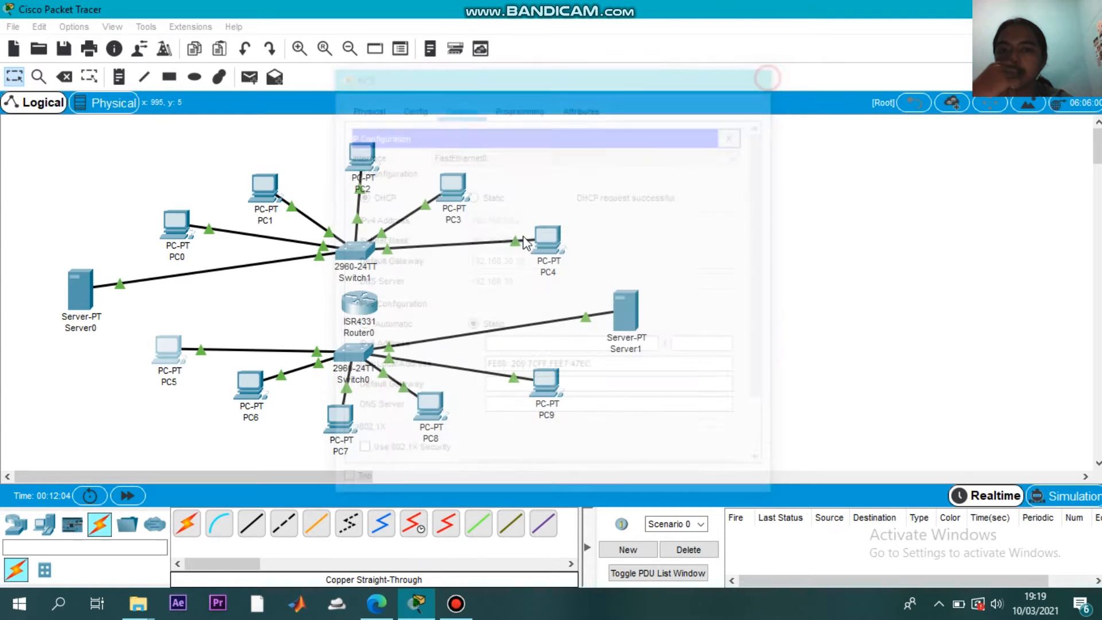
Set PC6's IP configuration to DHCP and close its window
{"action": "left_click", "coordinate": [257, 382]}
{"action": "left_click", "coordinate": [459, 105]}
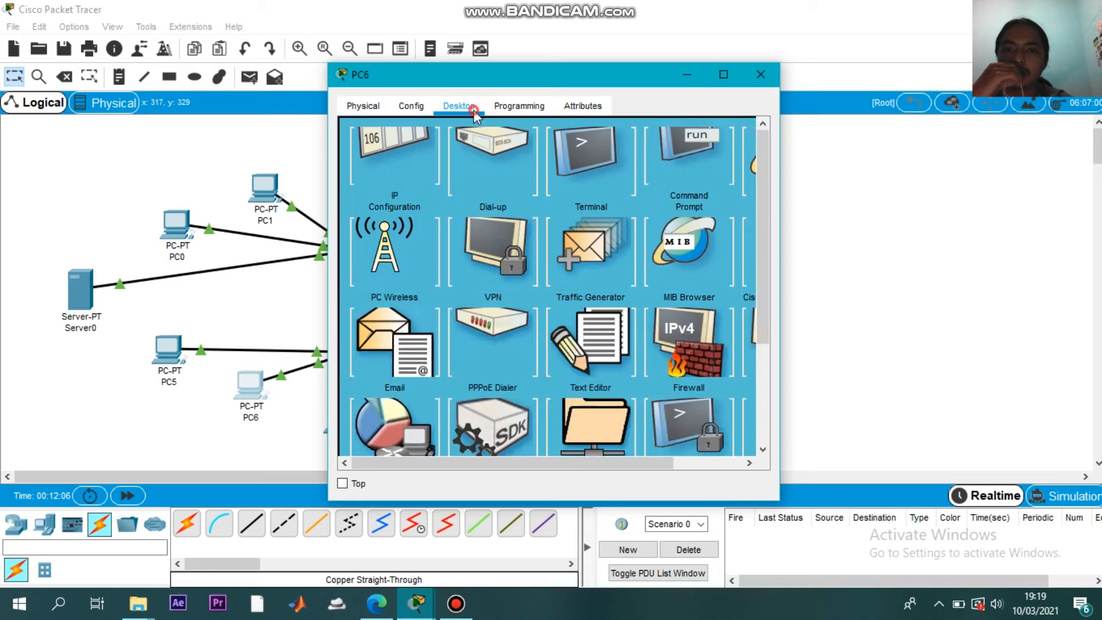
{"action": "left_click", "coordinate": [384, 179]}
{"action": "left_click", "coordinate": [374, 196]}
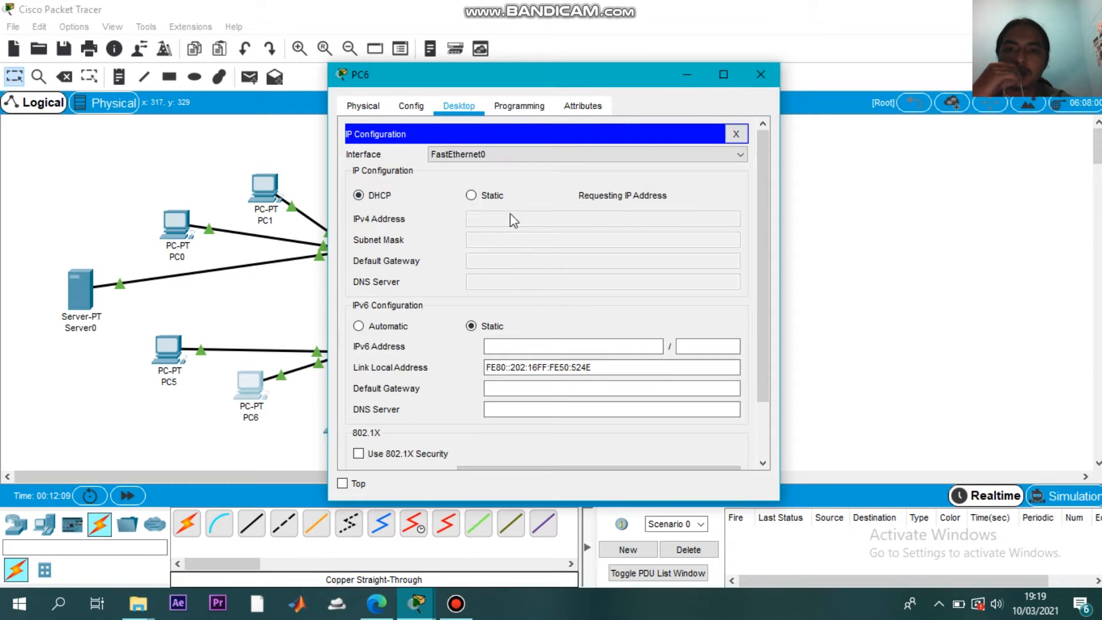
{"action": "left_click", "coordinate": [760, 74]}
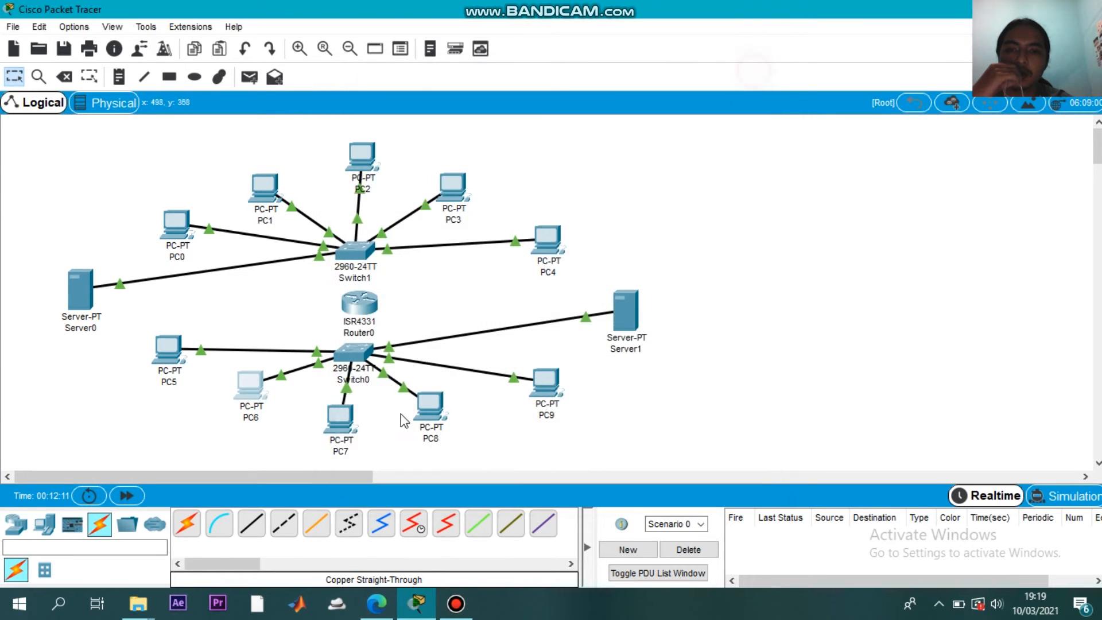
Set PC7's IP configuration to DHCP and close its window
{"action": "left_click", "coordinate": [342, 408]}
{"action": "left_click", "coordinate": [448, 109]}
{"action": "left_click", "coordinate": [407, 171]}
{"action": "left_click", "coordinate": [383, 196]}
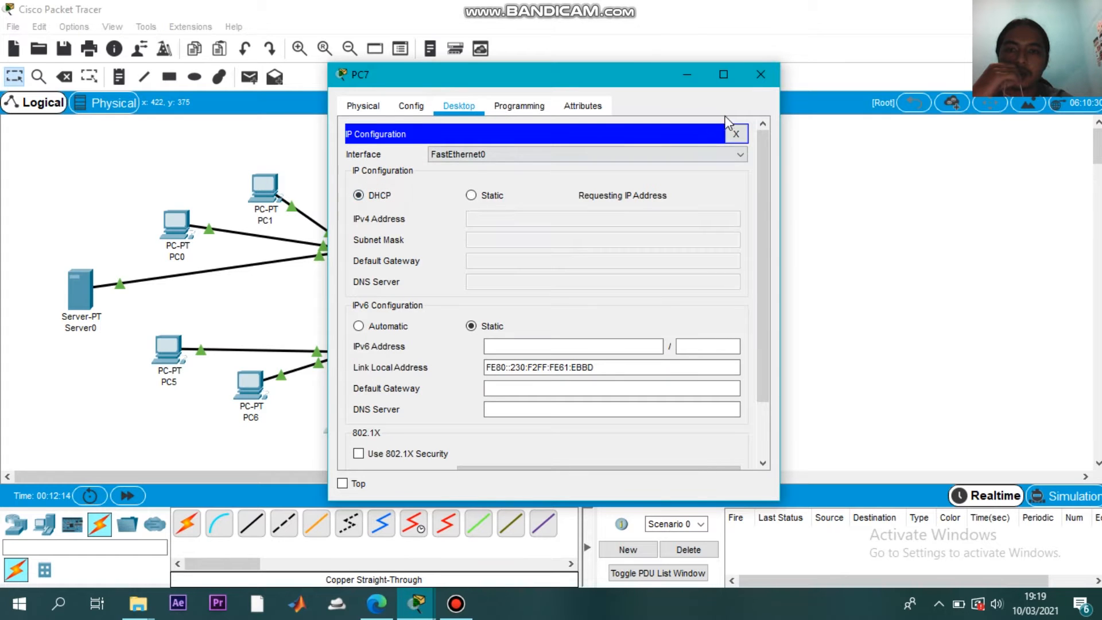
{"action": "left_click", "coordinate": [760, 74]}
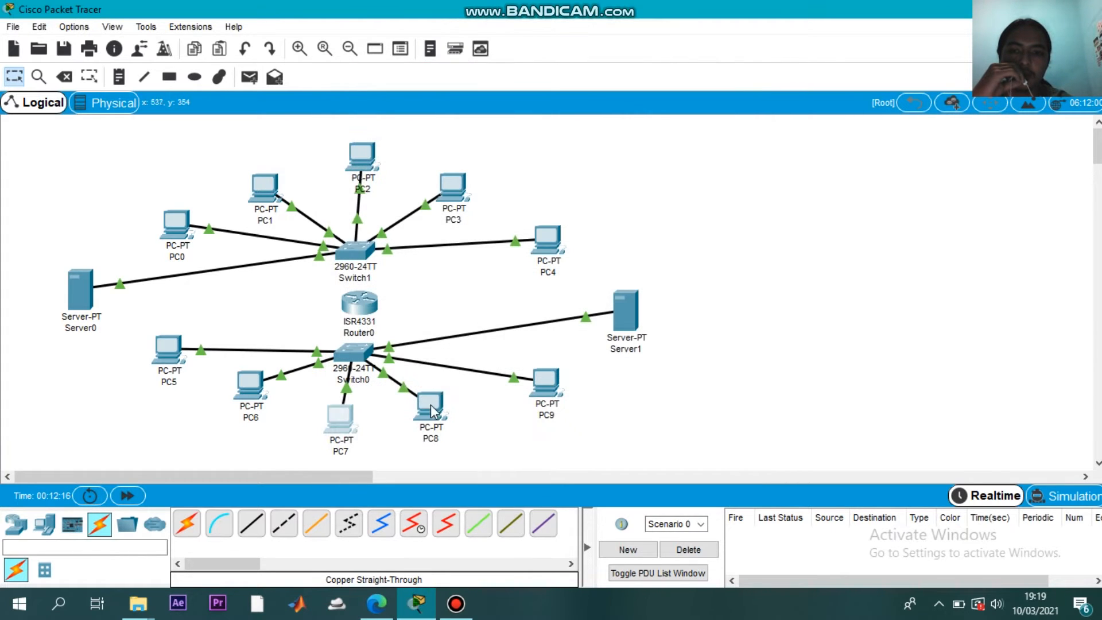
Set PC8's IP configuration to DHCP and close its window
{"action": "left_click", "coordinate": [430, 409]}
{"action": "left_click", "coordinate": [459, 106]}
{"action": "left_click", "coordinate": [407, 171]}
{"action": "left_click", "coordinate": [370, 195]}
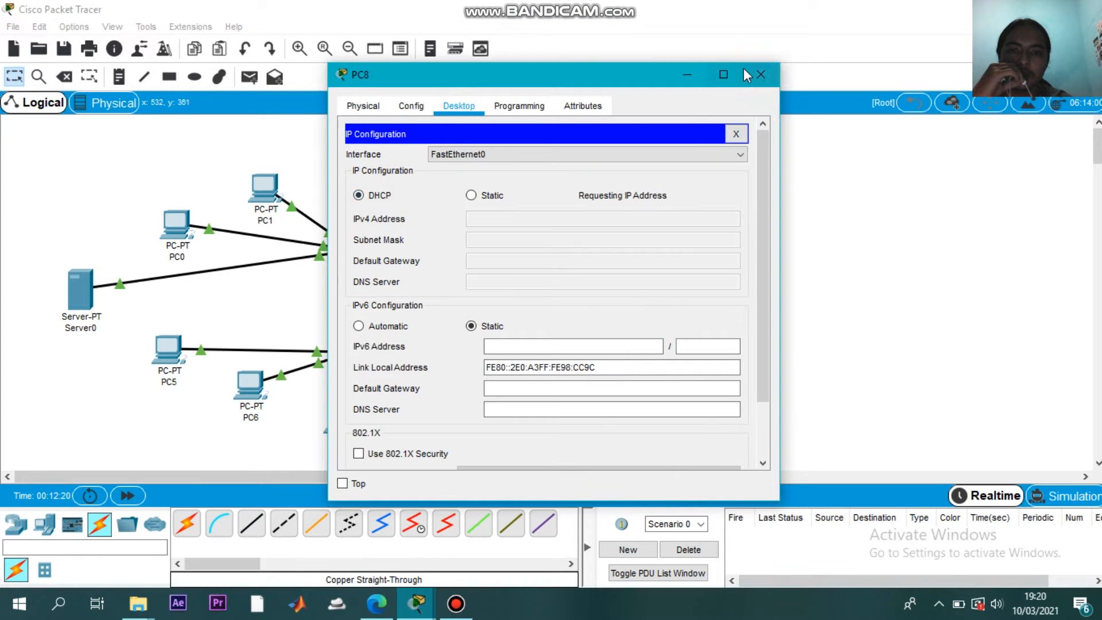
{"action": "left_click", "coordinate": [761, 75]}
Set PC9's IP configuration to DHCP and close its window
{"action": "left_click", "coordinate": [545, 380]}
{"action": "left_click", "coordinate": [459, 107]}
{"action": "left_click", "coordinate": [395, 166]}
{"action": "left_click", "coordinate": [370, 196]}
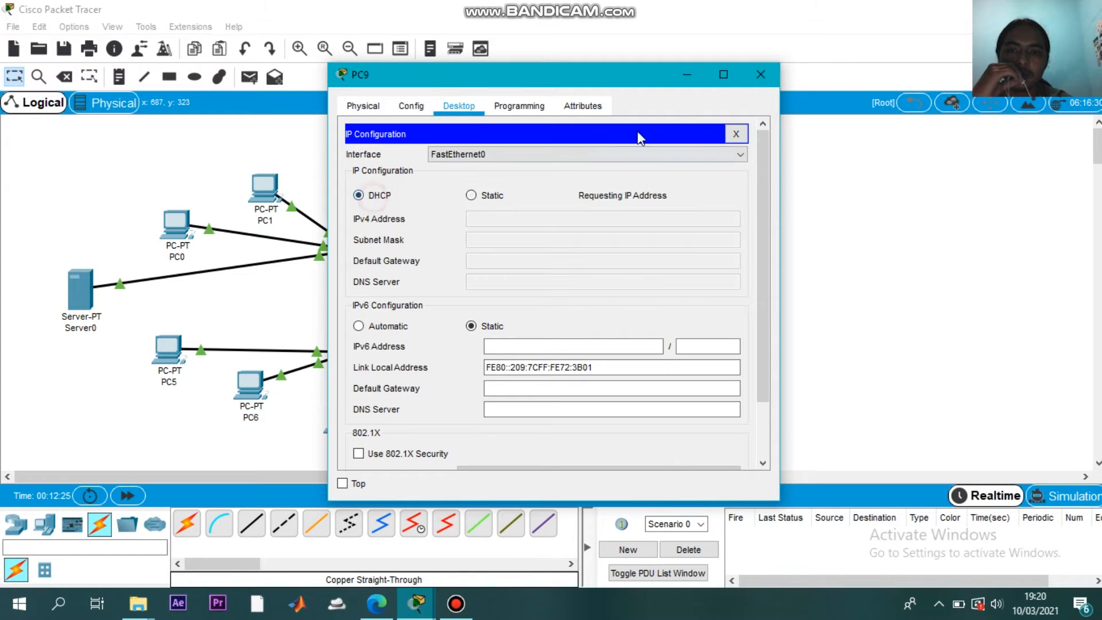
{"action": "left_click", "coordinate": [754, 82]}
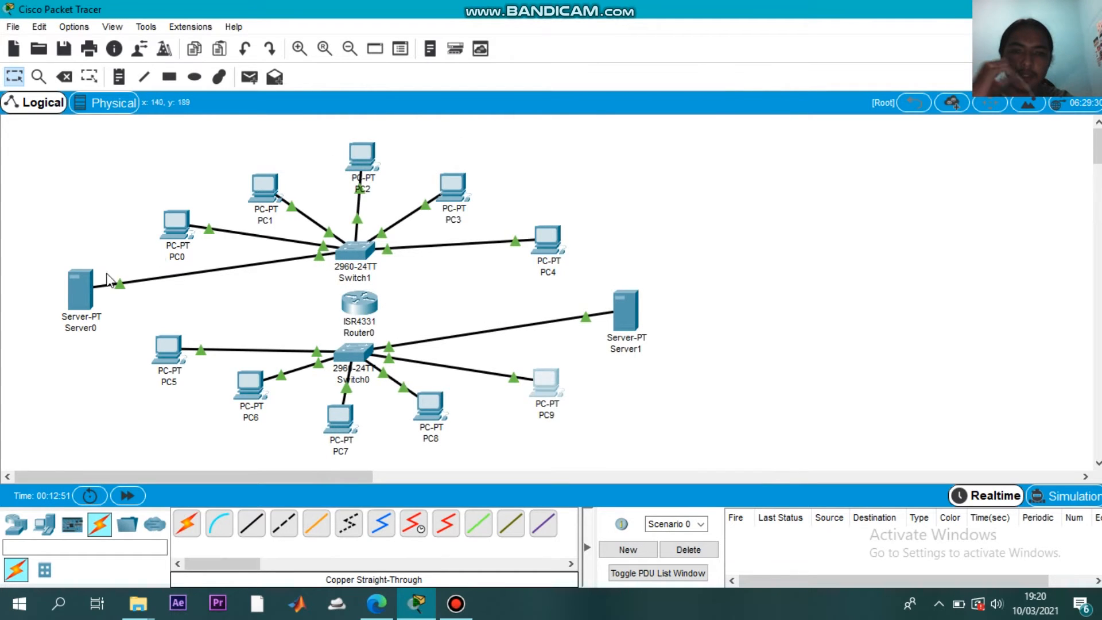
Review the DHCP pool settings on Server0 and close its window
{"action": "left_click", "coordinate": [78, 287]}
{"action": "left_click", "coordinate": [395, 165]}
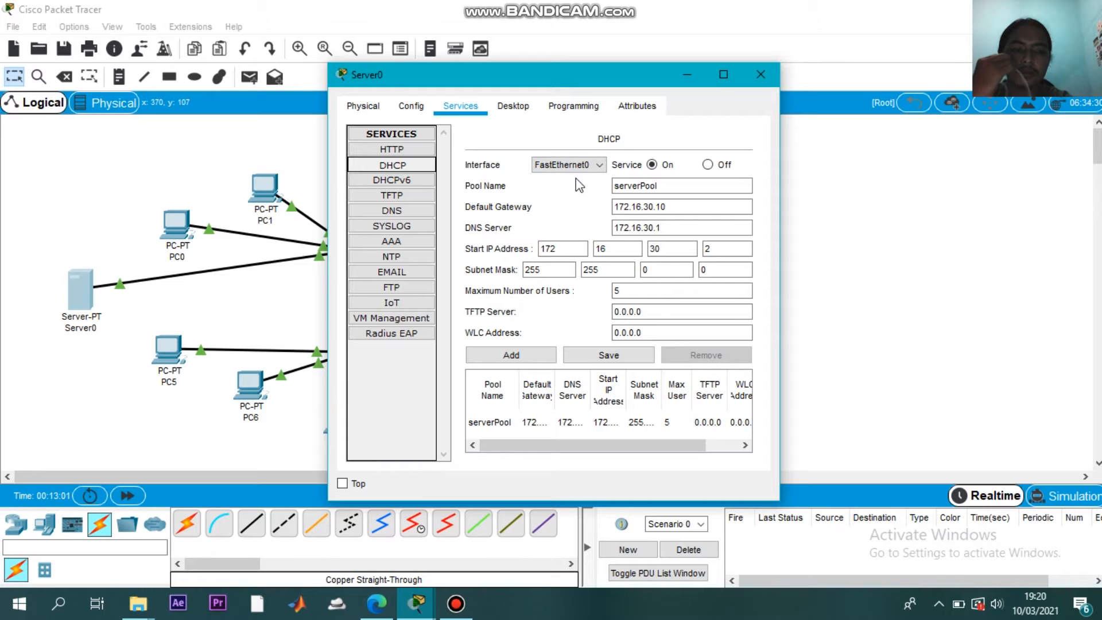
{"action": "left_click", "coordinate": [758, 75]}
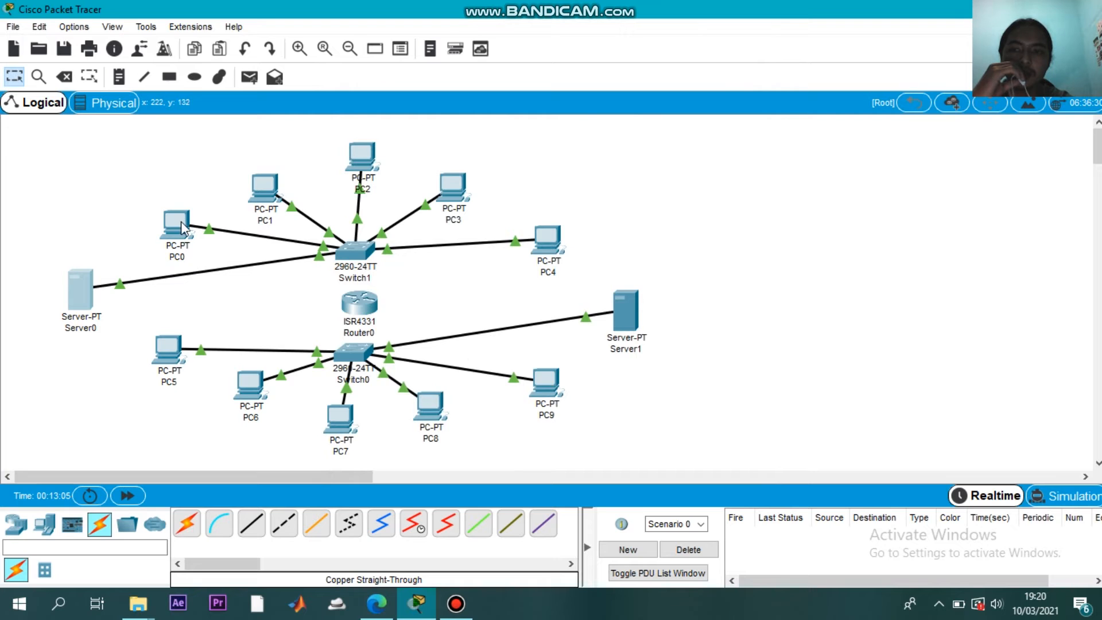
{"action": "left_click", "coordinate": [78, 296]}
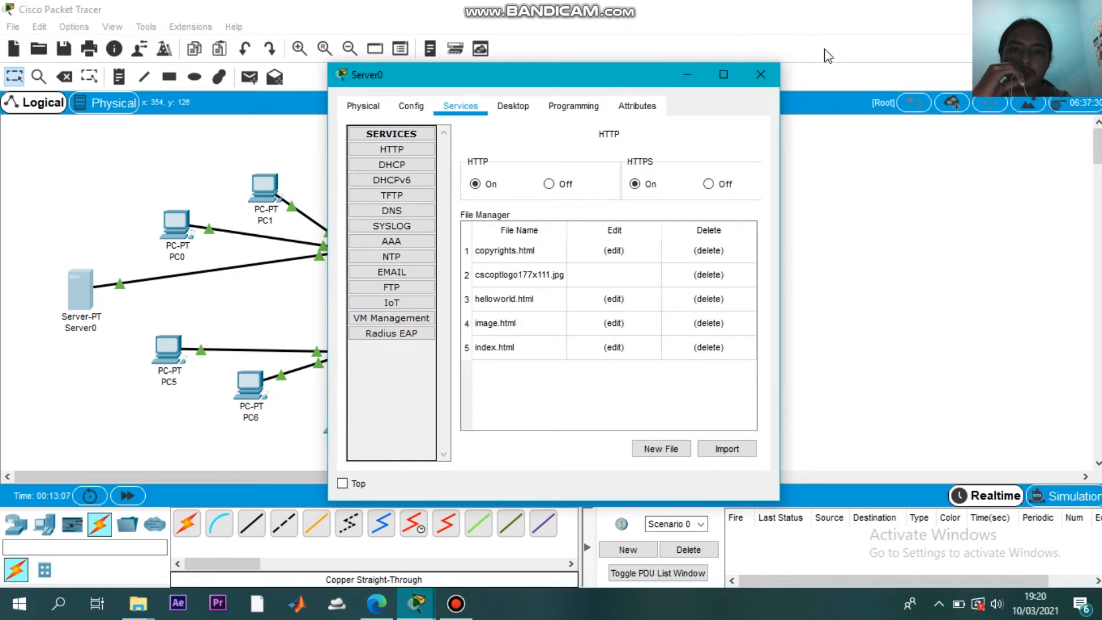
{"action": "left_click", "coordinate": [760, 75]}
{"action": "left_click", "coordinate": [174, 225]}
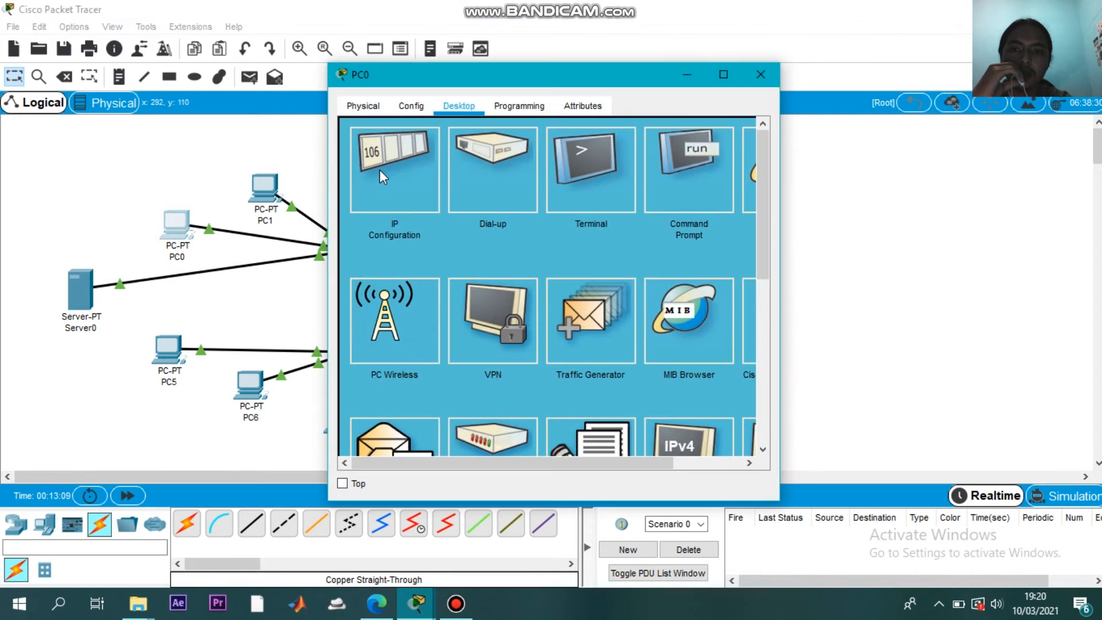
{"action": "left_click", "coordinate": [759, 75]}
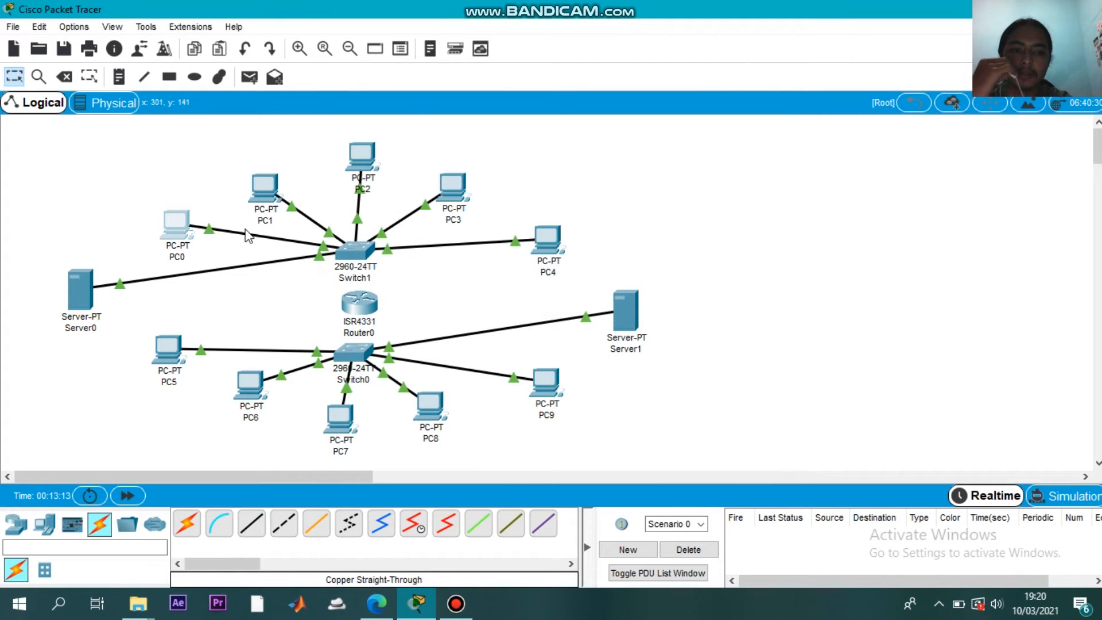
{"action": "left_click", "coordinate": [79, 291]}
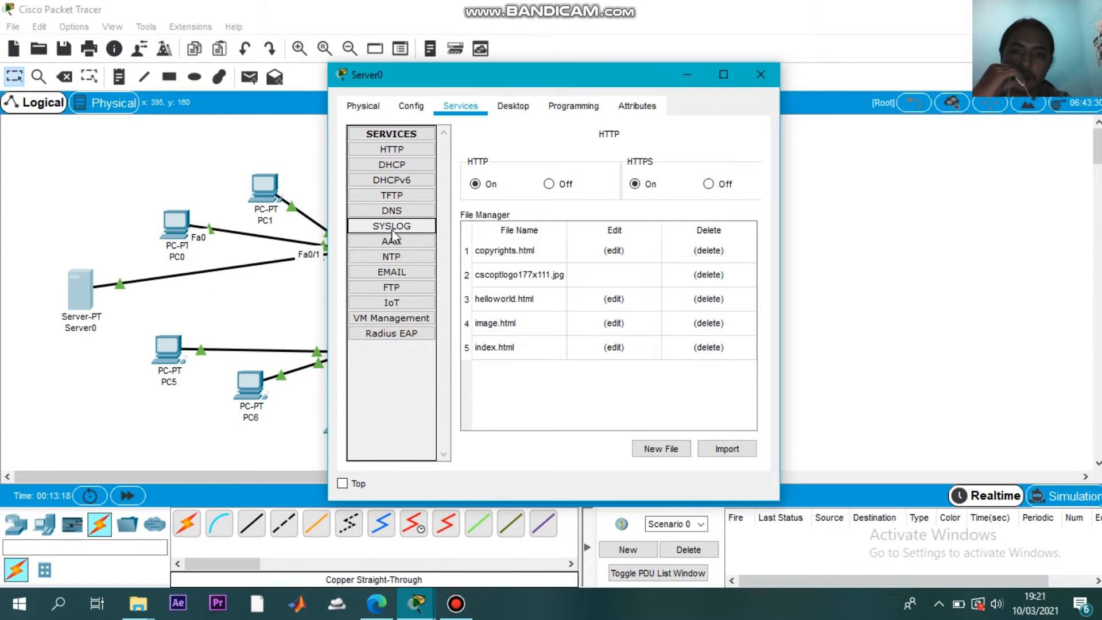
{"action": "left_click", "coordinate": [392, 195]}
{"action": "left_click", "coordinate": [392, 149]}
{"action": "left_click", "coordinate": [516, 349]}
{"action": "left_click", "coordinate": [618, 348]}
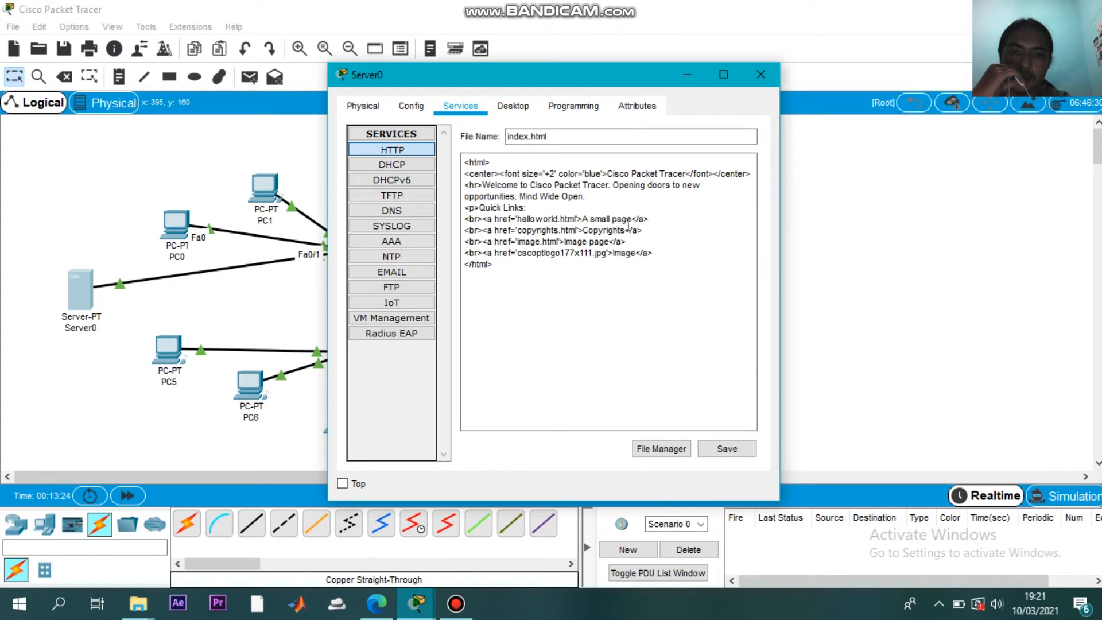
{"action": "left_click_drag", "start_coordinate": [609, 173], "coordinate": [686, 167]}
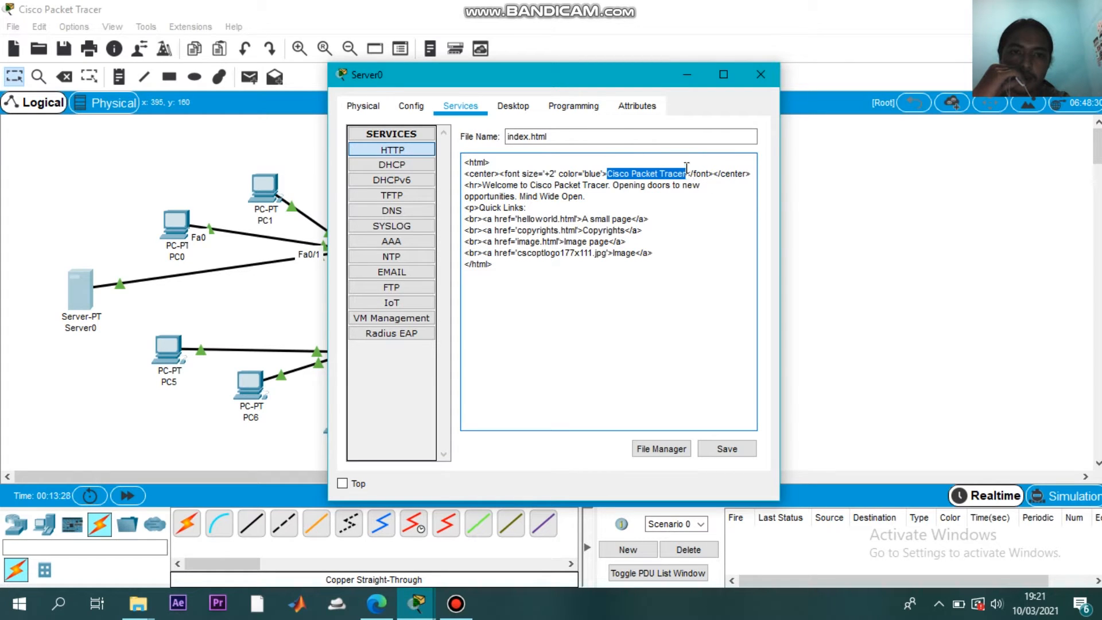
{"action": "key", "text": "BackSpace"}
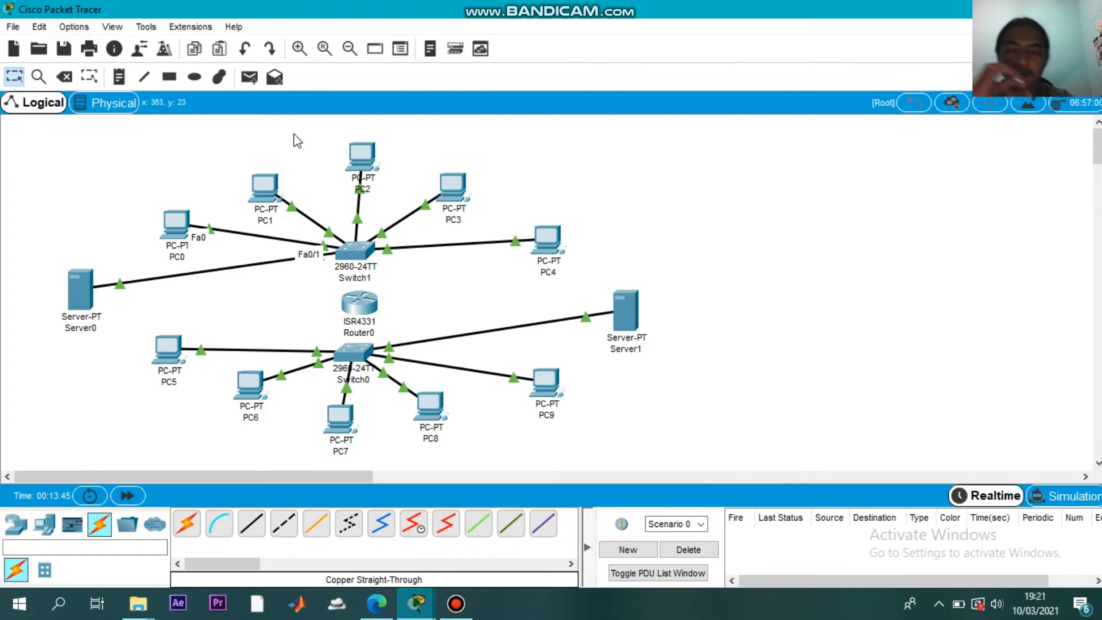
{"action": "left_click", "coordinate": [78, 290]}
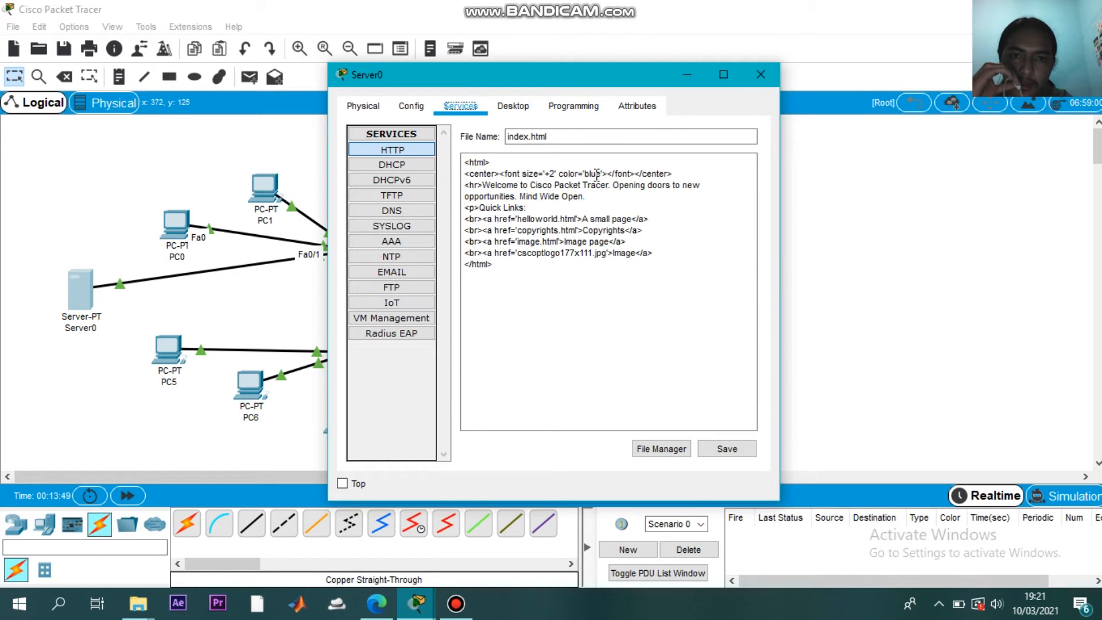
{"action": "left_click", "coordinate": [747, 82]}
Open Server0's index.html for editing and replace the blue heading text "Cisco Packet Tracer" with "DESA"
{"action": "left_click", "coordinate": [83, 289]}
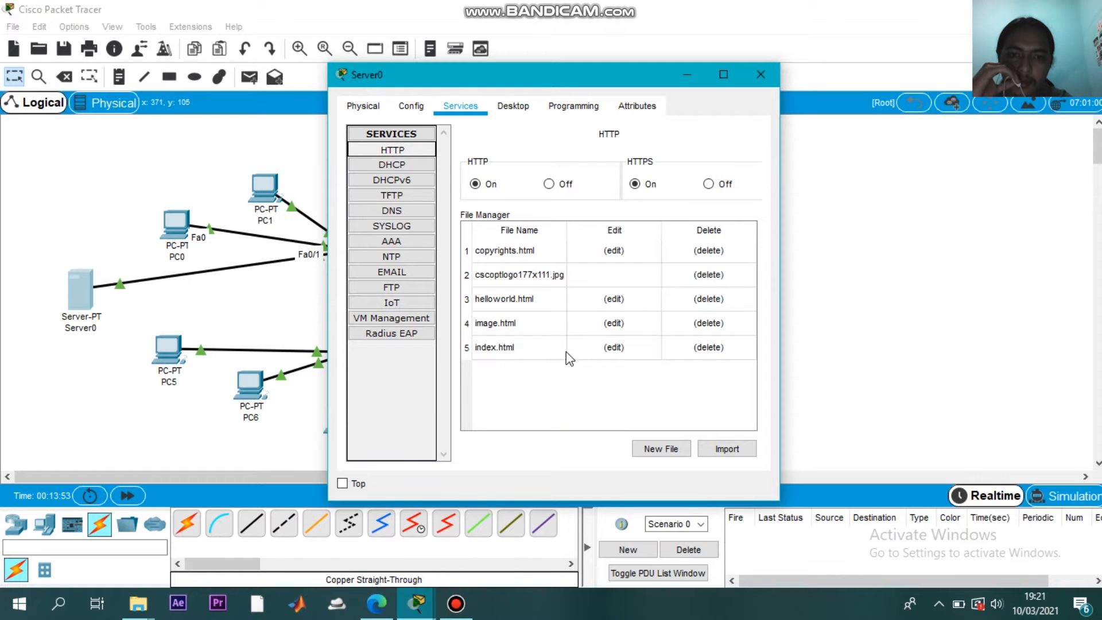
{"action": "left_click", "coordinate": [610, 347]}
{"action": "left_click_drag", "start_coordinate": [610, 173], "coordinate": [686, 173]}
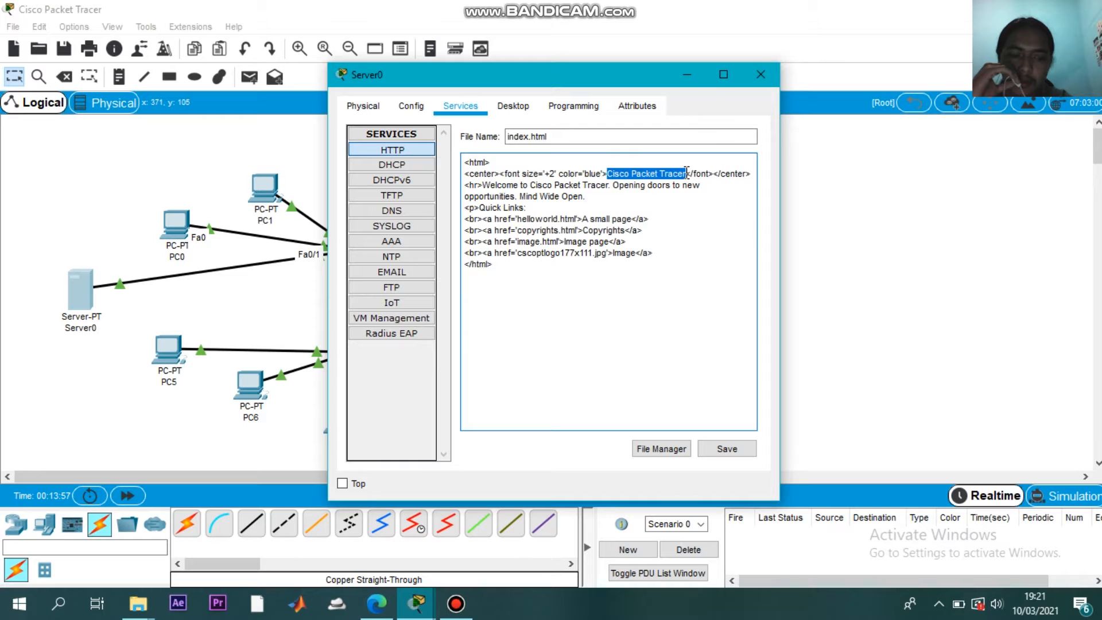
{"action": "key", "text": "BackSpace"}
{"action": "type", "text": "DESA"}
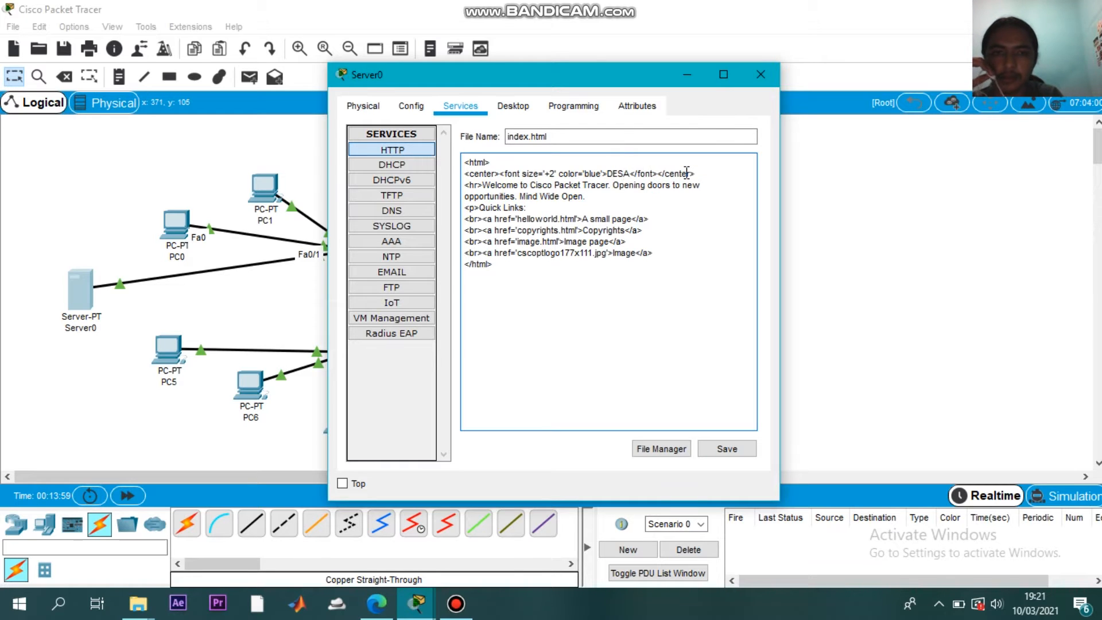
Replace "Welcome to Cisco Packet Tracer" in index.html with "SELAMAT DATANG PARA PENGURUS DESA TAHUN 2021/2022"
{"action": "left_click", "coordinate": [606, 188]}
{"action": "key", "text": "BackSpace"}
{"action": "key", "text": "BackSpace"}
{"action": "key", "text": "BackSpace"}
{"action": "key", "text": "BackSpace"}
{"action": "key", "text": "BackSpace"}
{"action": "key", "text": "BackSpace"}
{"action": "key", "text": "BackSpace"}
{"action": "key", "text": "BackSpace"}
{"action": "key", "text": "BackSpace"}
{"action": "key", "text": "BackSpace"}
{"action": "key", "text": "BackSpace"}
{"action": "key", "text": "BackSpace"}
{"action": "key", "text": "BackSpace"}
{"action": "key", "text": "BackSpace"}
{"action": "key", "text": "BackSpace"}
{"action": "key", "text": "BackSpace"}
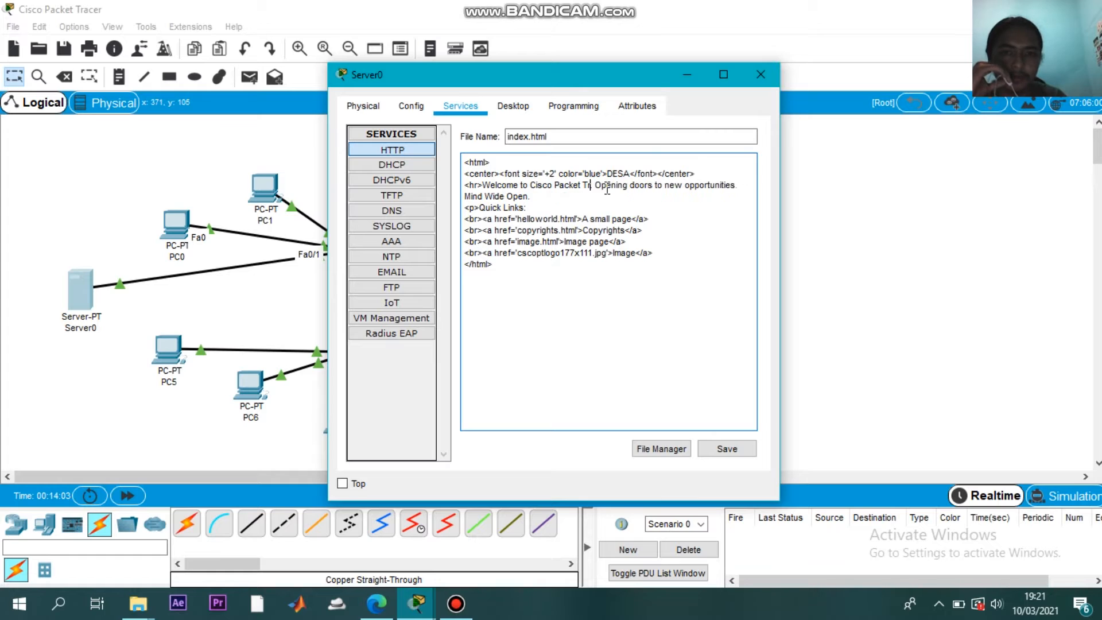
{"action": "key", "text": "BackSpace"}
{"action": "key", "text": "BackSpace"}
{"action": "key", "text": "BackSpace"}
{"action": "key", "text": "BackSpace"}
{"action": "key", "text": "BackSpace"}
{"action": "key", "text": "BackSpace"}
{"action": "key", "text": "BackSpace"}
{"action": "key", "text": "BackSpace"}
{"action": "key", "text": "BackSpace"}
{"action": "key", "text": "BackSpace"}
{"action": "key", "text": "BackSpace"}
{"action": "key", "text": "BackSpace"}
{"action": "key", "text": "BackSpace"}
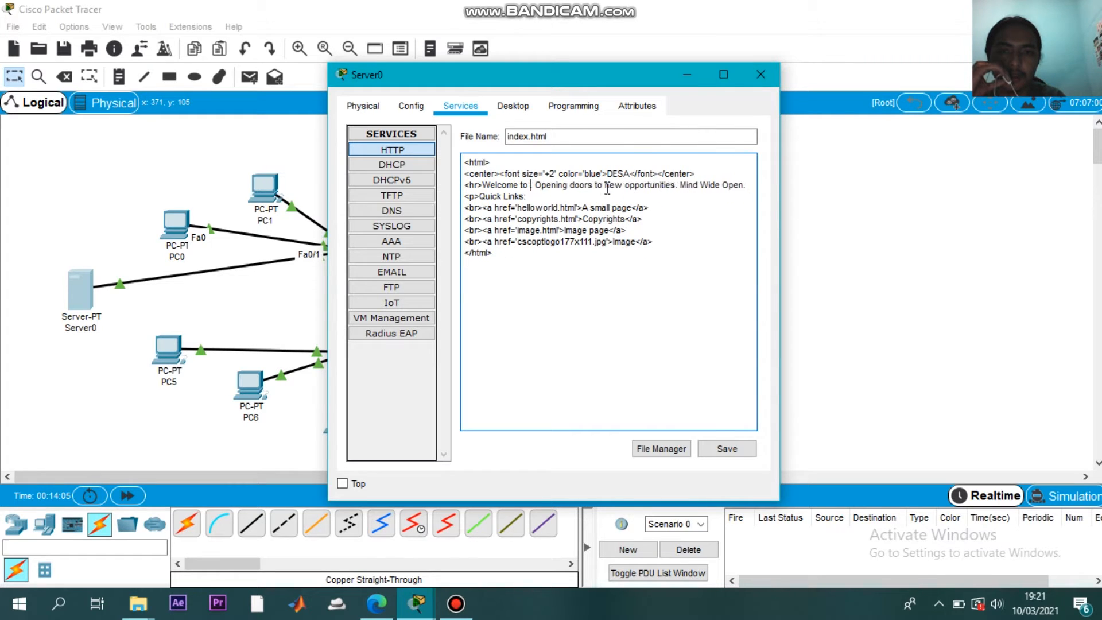
{"action": "key", "text": "BackSpace"}
{"action": "key", "text": "BackSpace"}
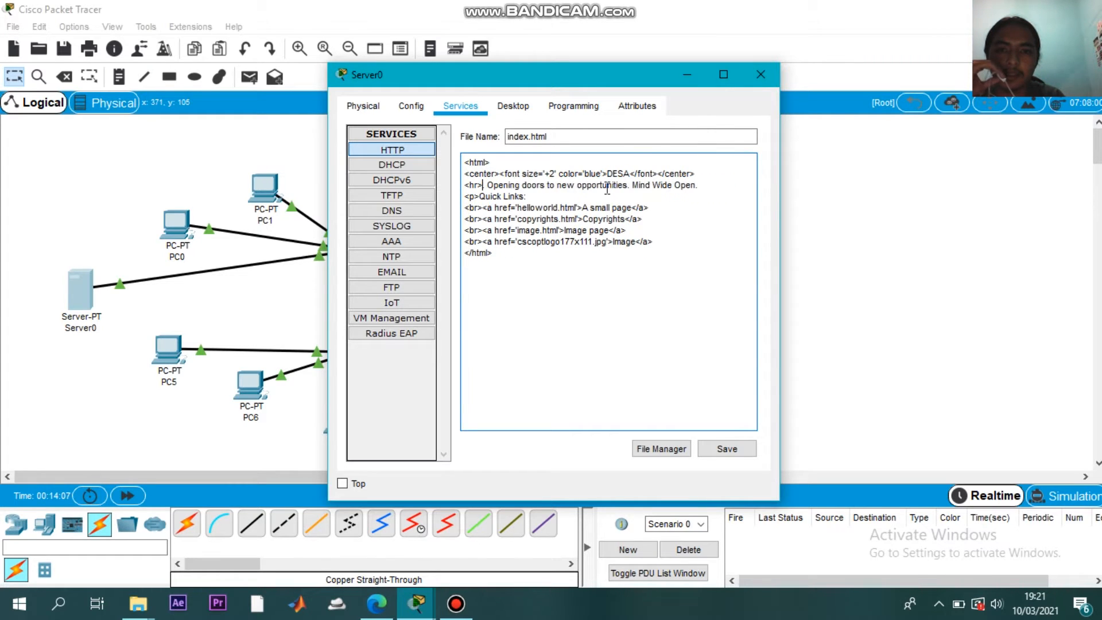
{"action": "type", "text": "SE"}
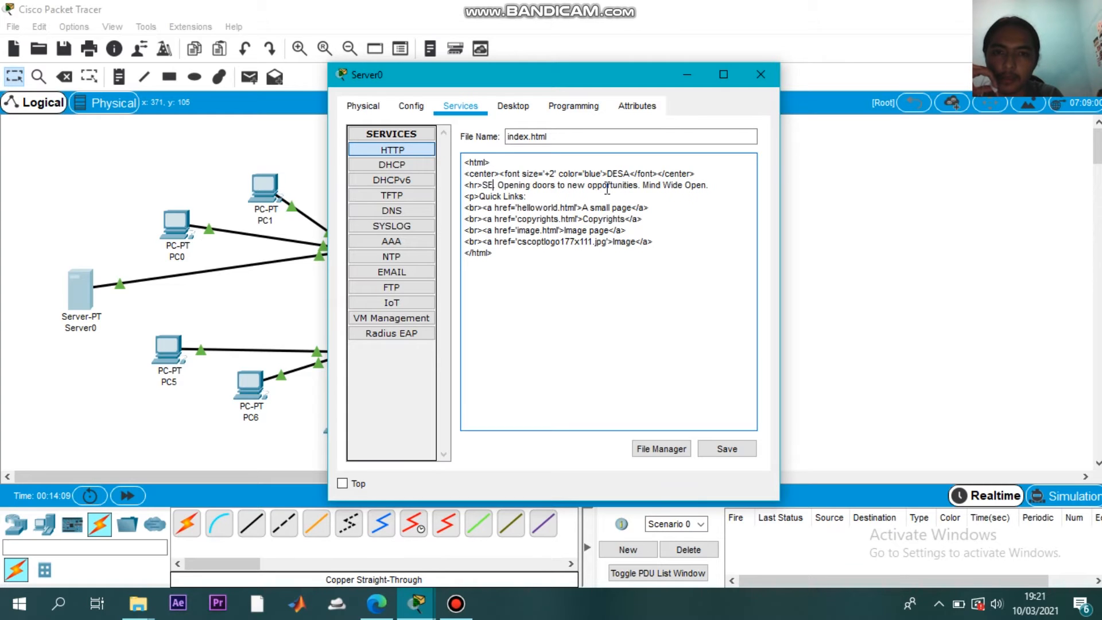
{"action": "type", "text": "LAMAT "}
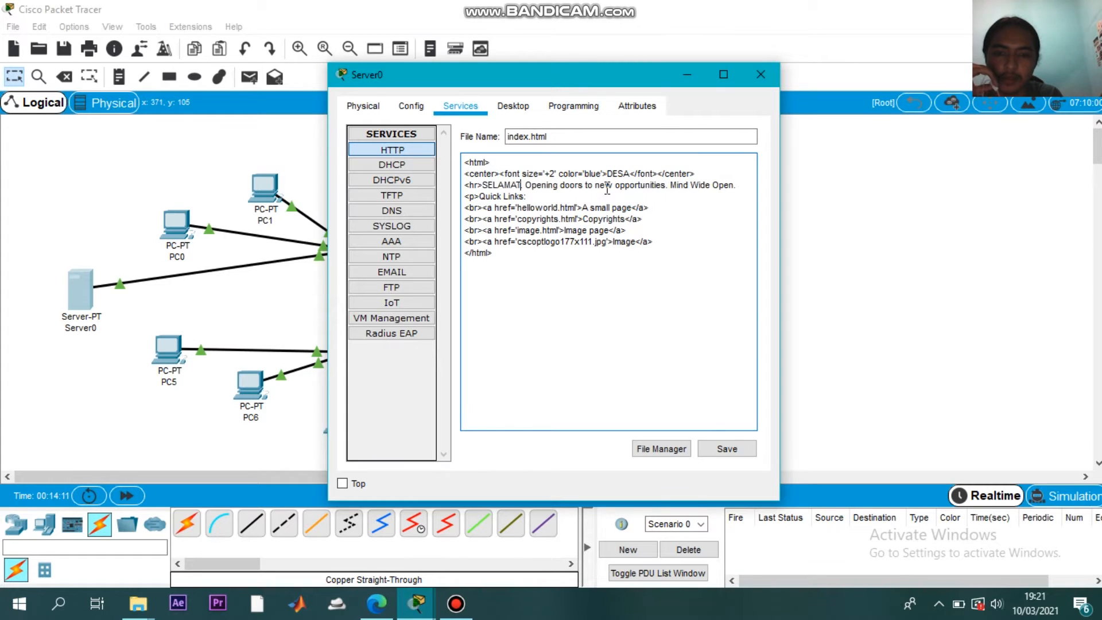
{"action": "type", "text": "DATANG"}
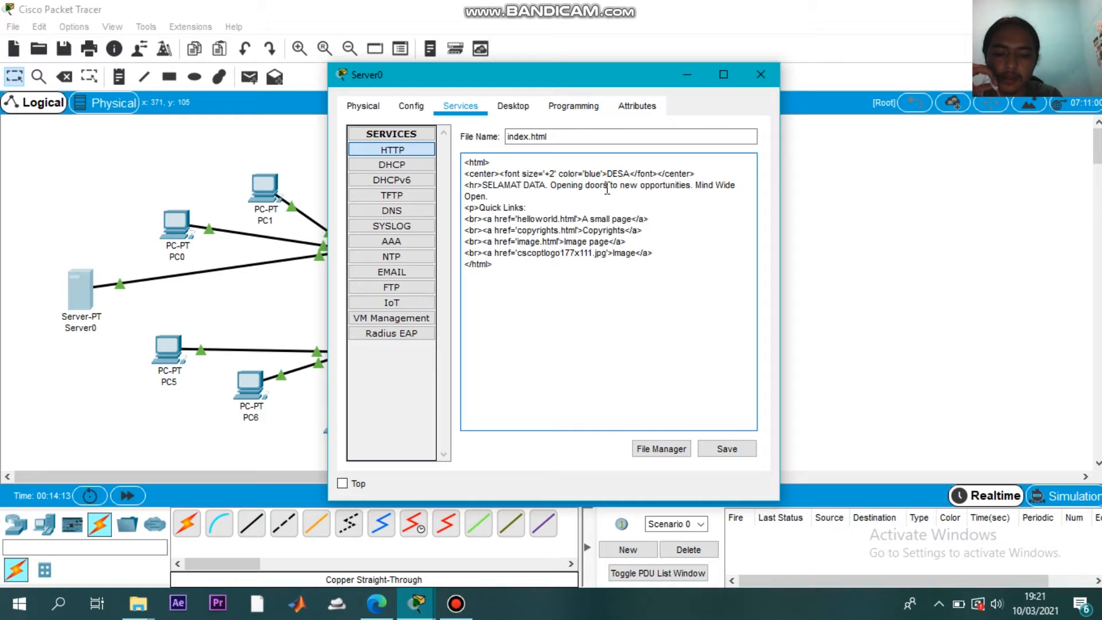
{"action": "type", "text": " PARA P"}
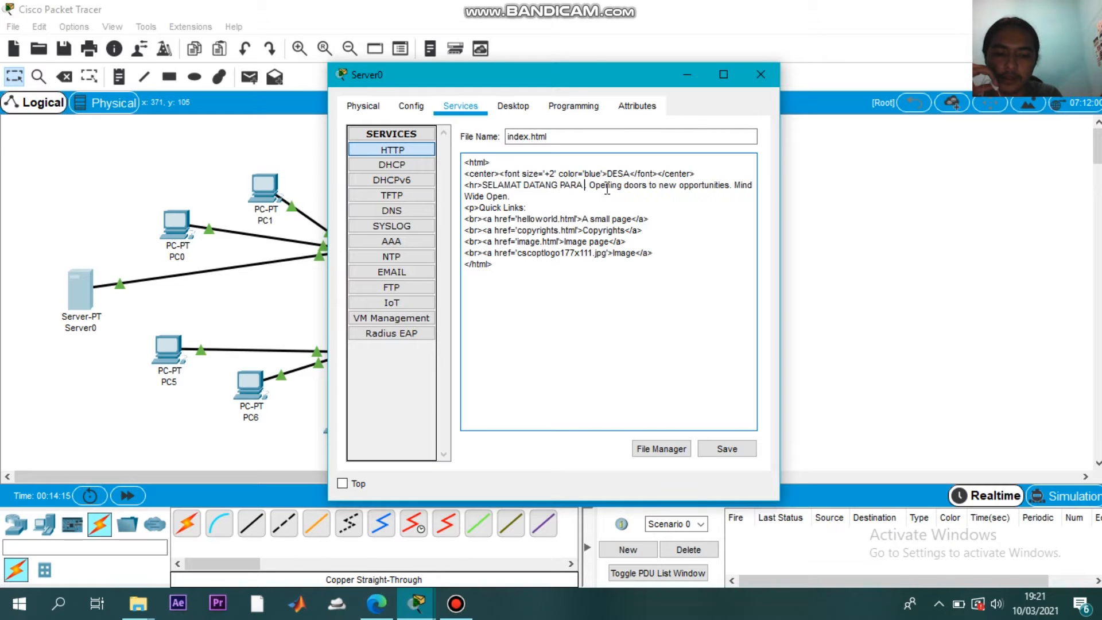
{"action": "type", "text": "ENGURUS "}
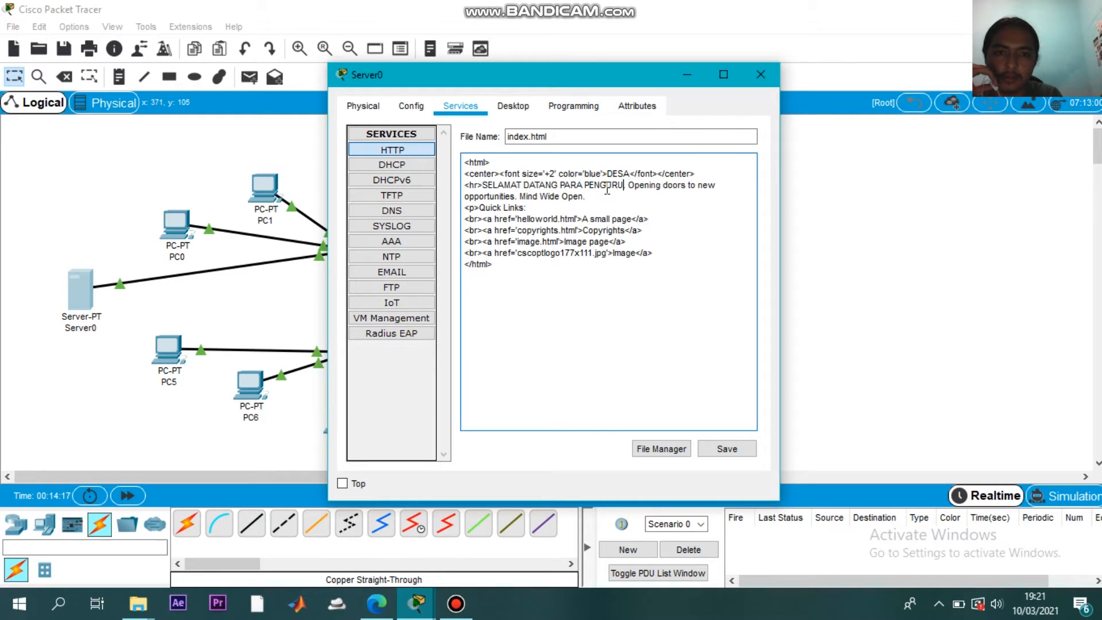
{"action": "type", "text": "DESA TAH"}
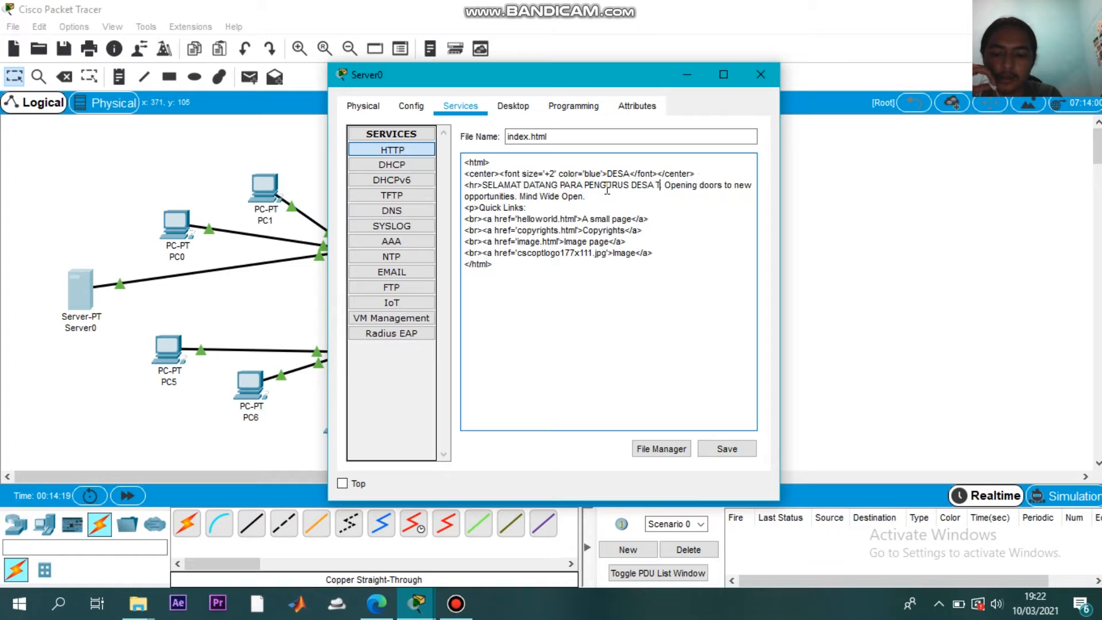
{"action": "type", "text": "UN 2"}
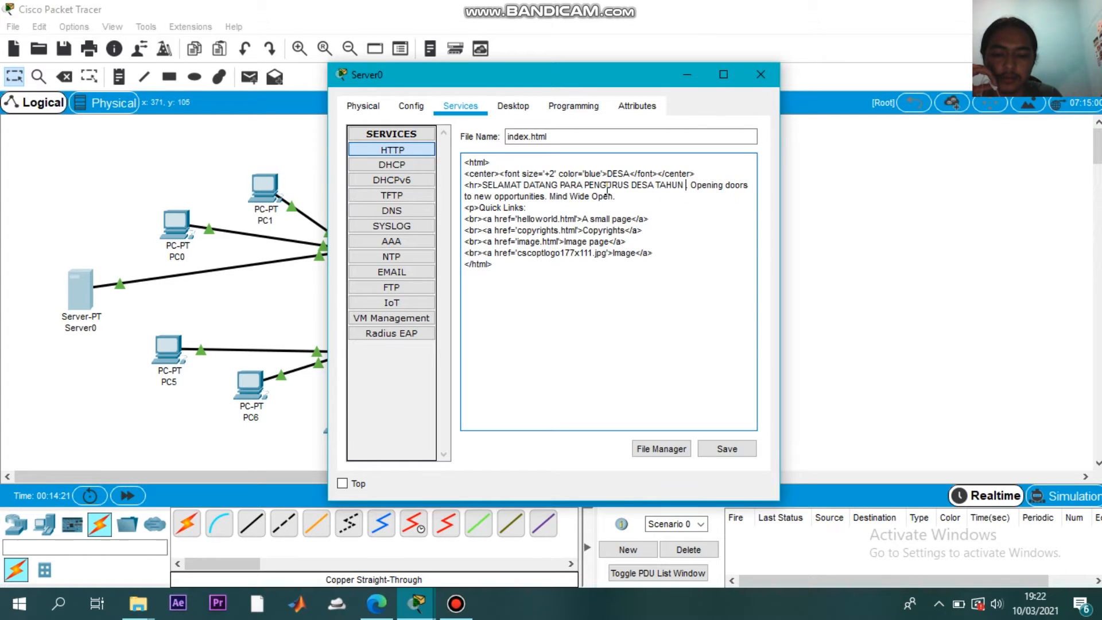
{"action": "type", "text": "021"}
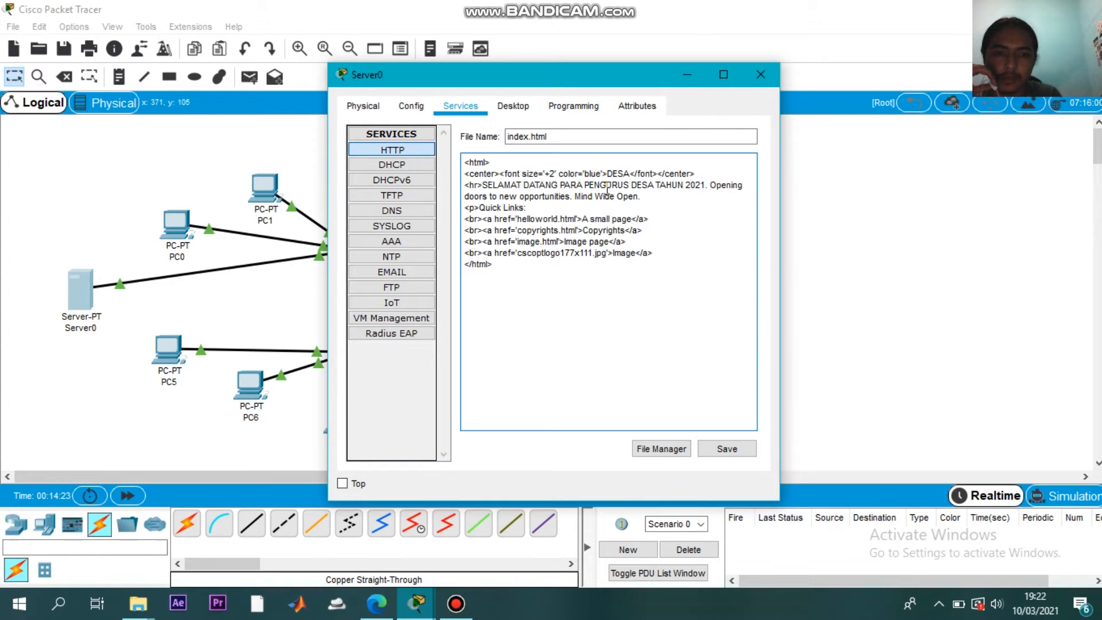
{"action": "type", "text": "/2022"}
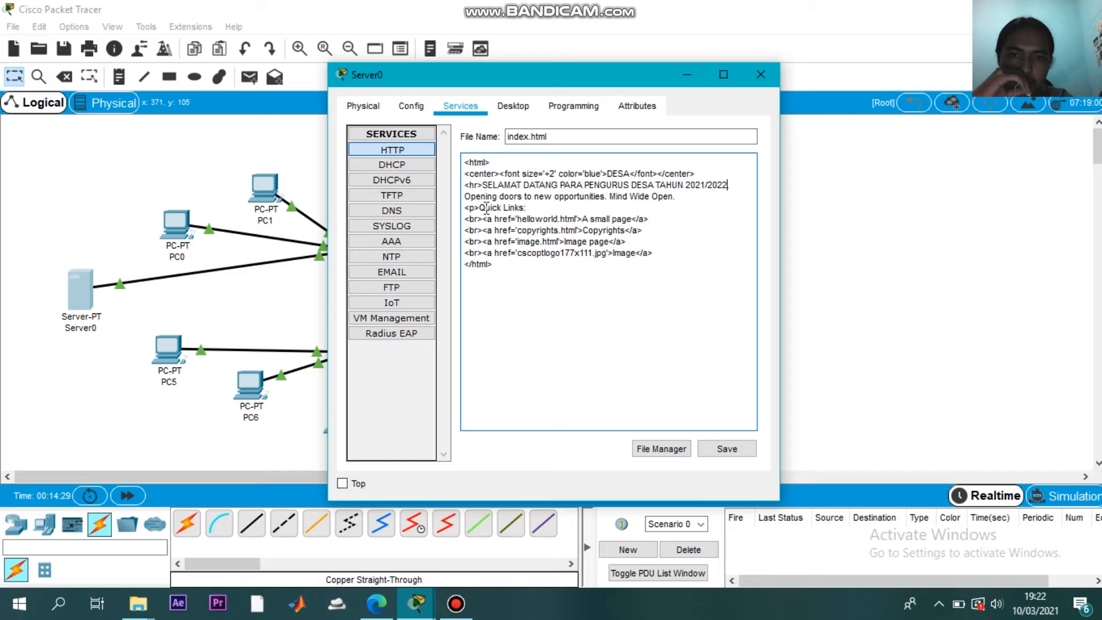
Delete the Quick Links text and its four links from index.html, and save the file over the existing one
{"action": "left_click_drag", "start_coordinate": [480, 207], "coordinate": [656, 255]}
{"action": "key", "text": "BackSpace"}
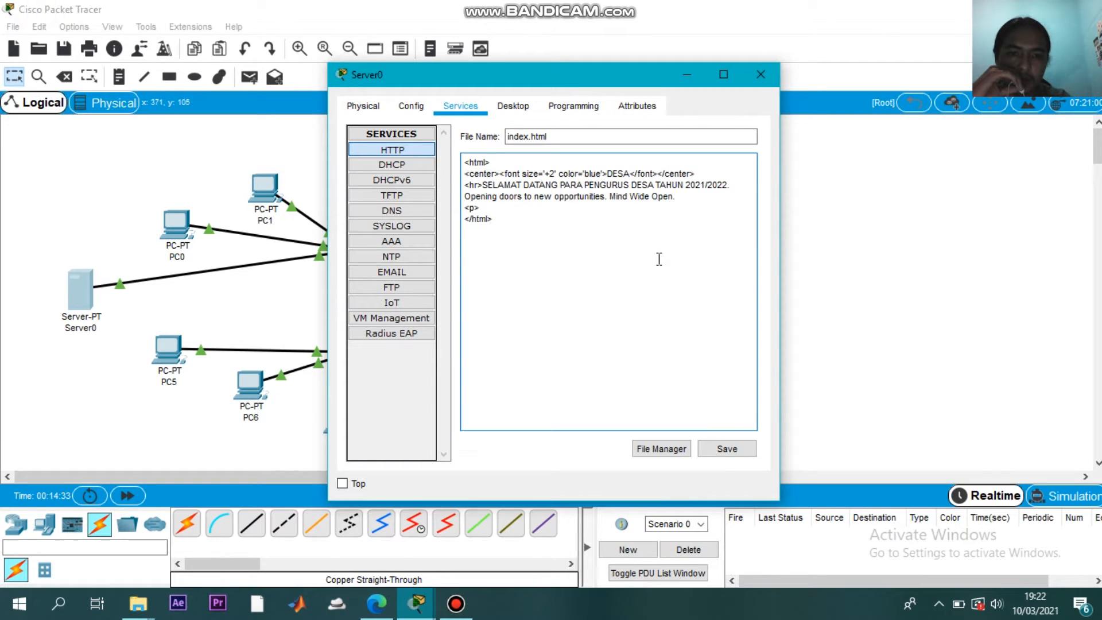
{"action": "left_click", "coordinate": [725, 448]}
{"action": "left_click", "coordinate": [583, 312]}
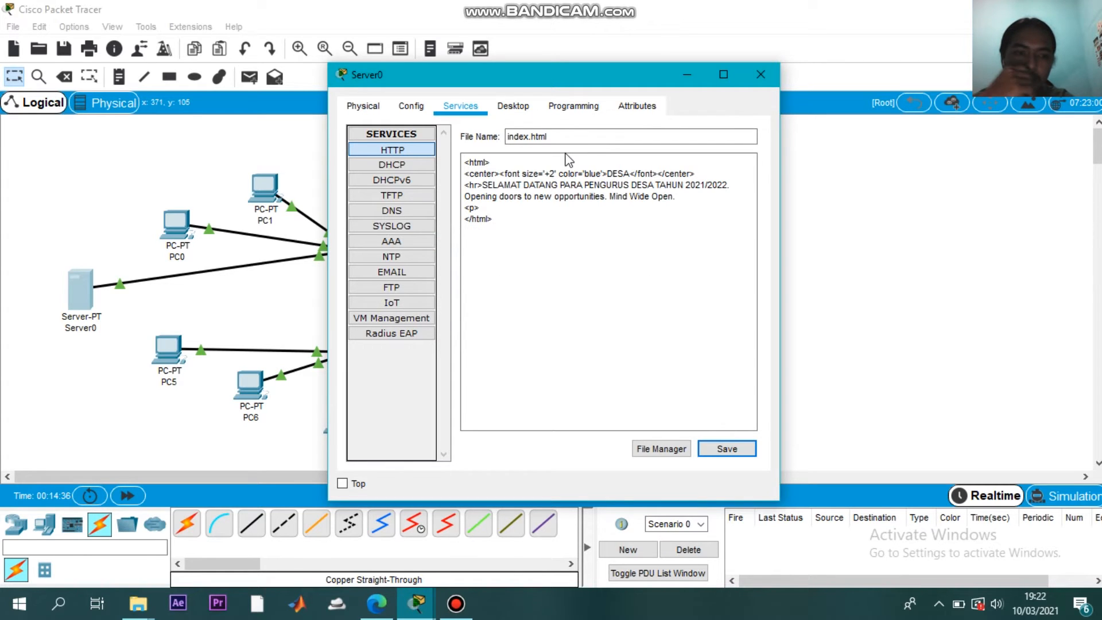
Add a DNS A record on Server0 with the desa.com mail address as its name and 172.16.30.1 as its address, copying the IP for reuse
{"action": "left_click", "coordinate": [408, 212]}
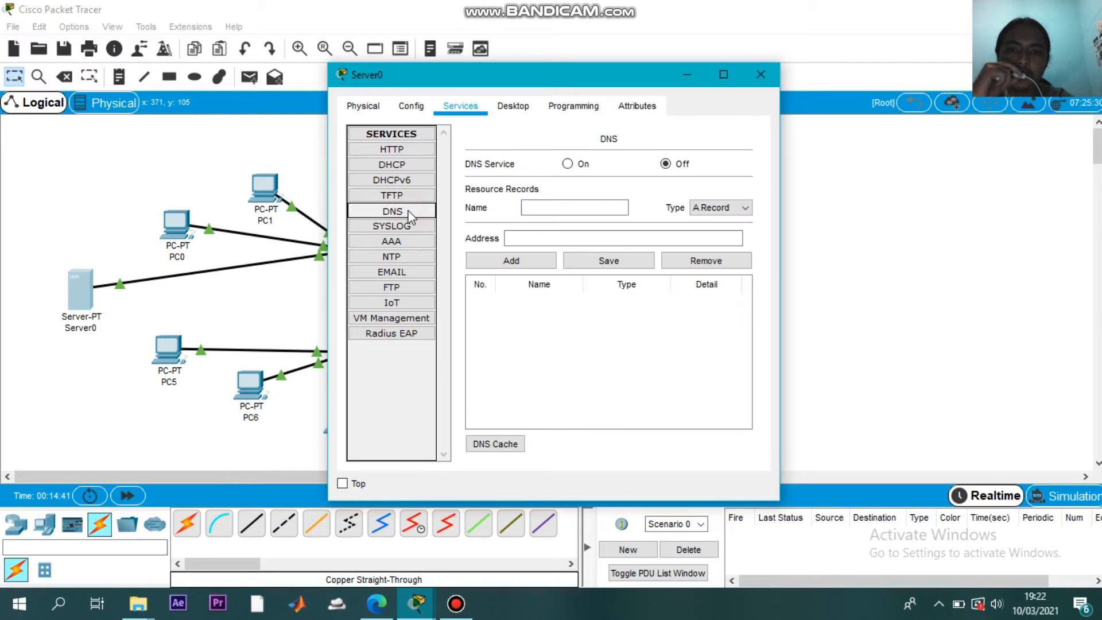
{"action": "left_click", "coordinate": [526, 208]}
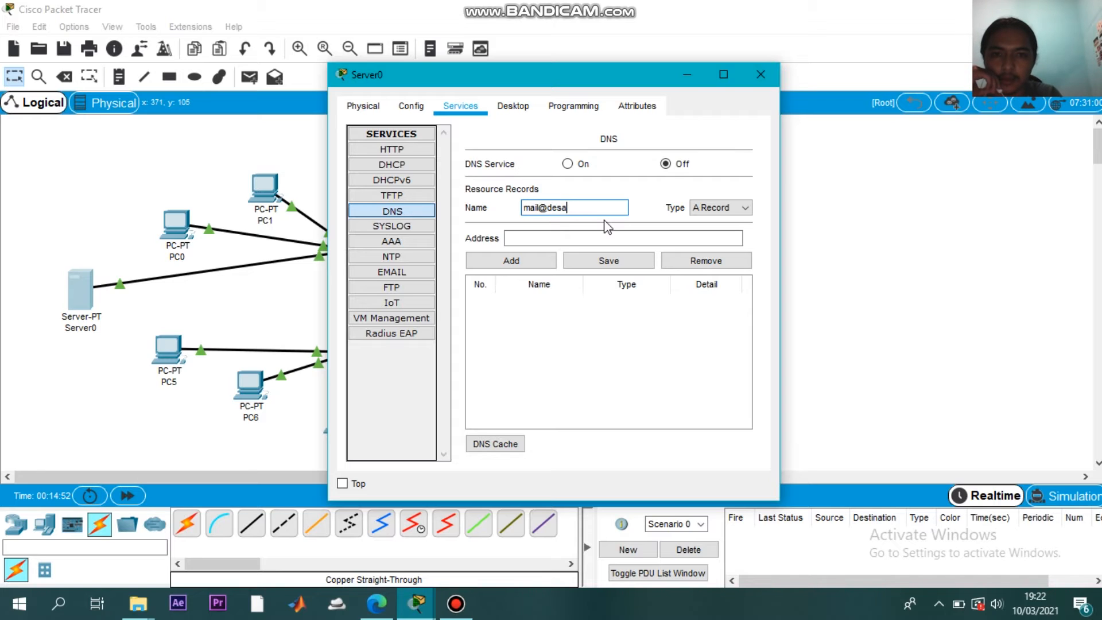
{"action": "left_click", "coordinate": [612, 237]}
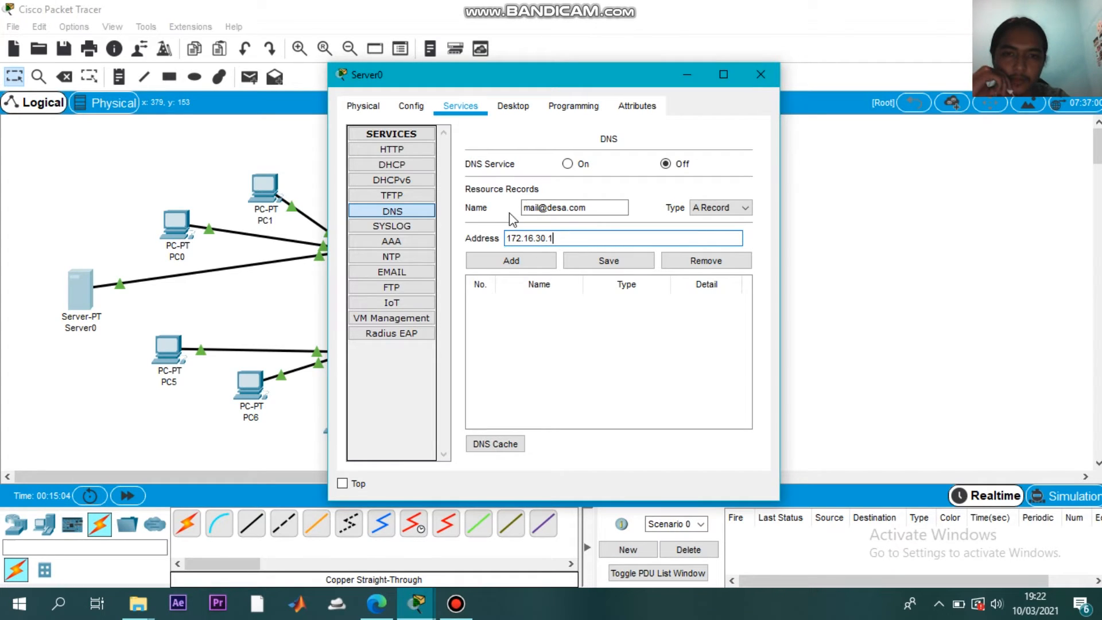
{"action": "double_click", "coordinate": [505, 238]}
{"action": "left_click", "coordinate": [504, 238]}
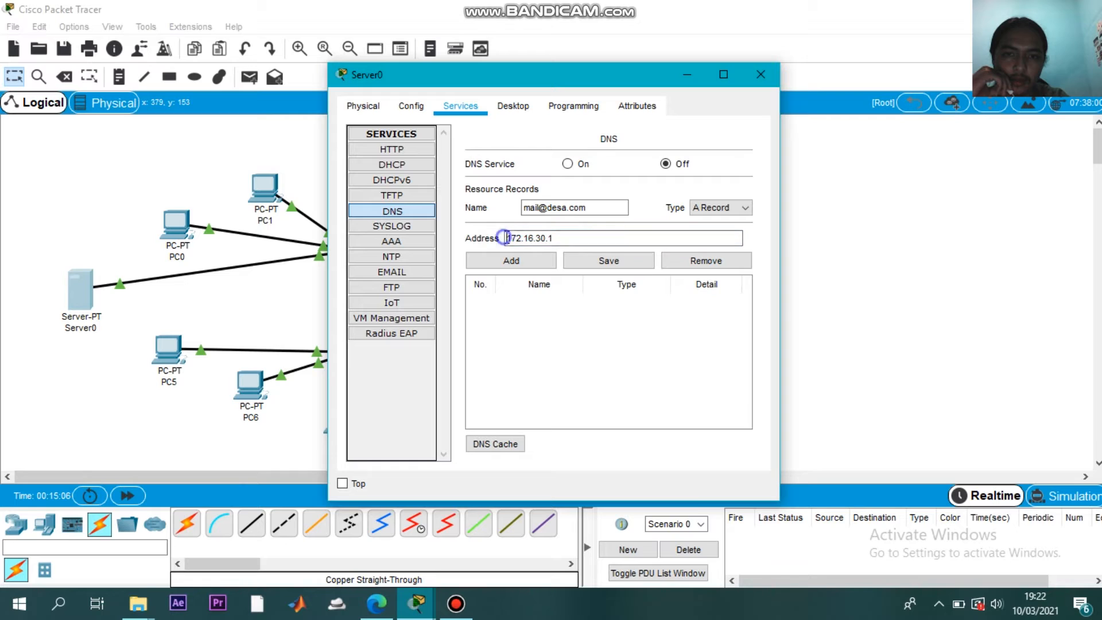
{"action": "left_click_drag", "start_coordinate": [568, 241], "coordinate": [499, 246]}
{"action": "right_click", "coordinate": [516, 237]}
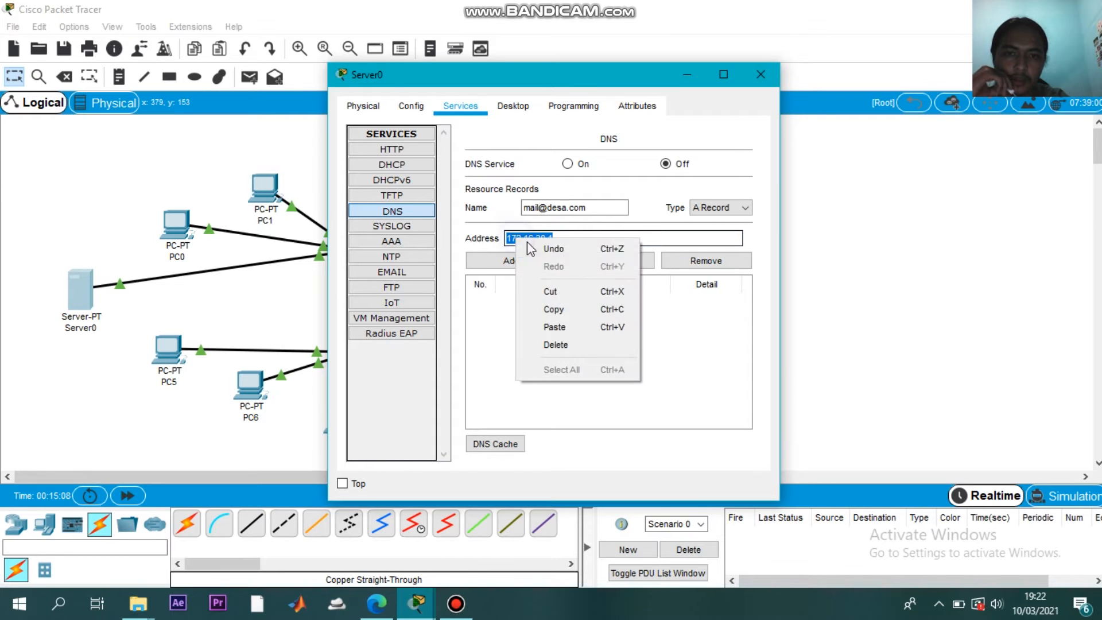
{"action": "left_click", "coordinate": [548, 303]}
{"action": "left_click", "coordinate": [585, 233]}
{"action": "left_click", "coordinate": [714, 209]}
{"action": "left_click", "coordinate": [714, 214]}
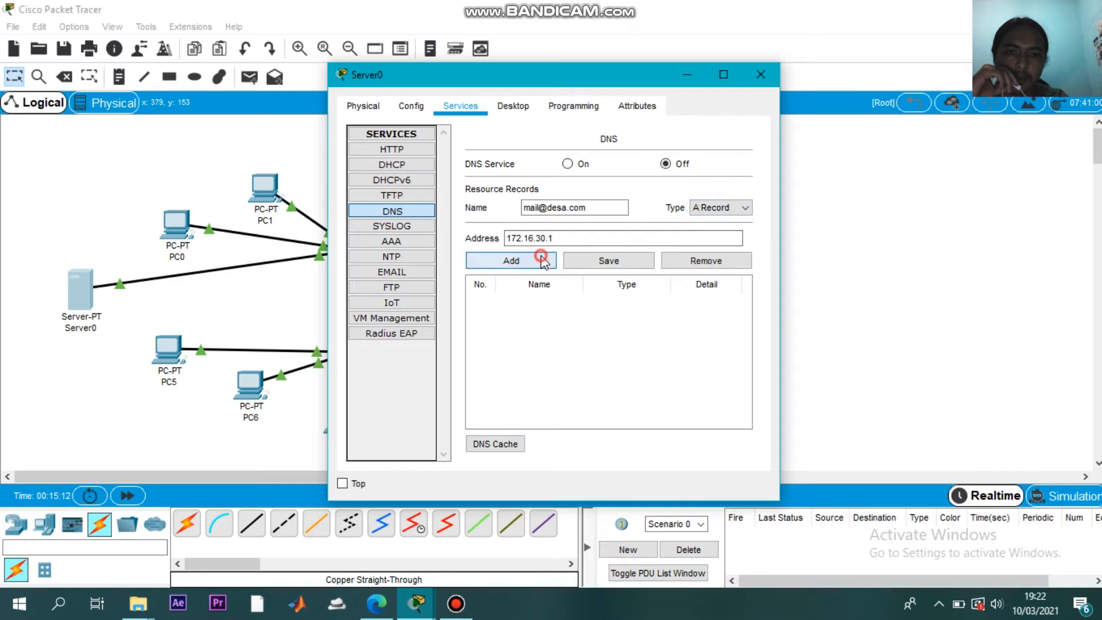
{"action": "left_click", "coordinate": [511, 260]}
{"action": "left_click", "coordinate": [533, 238]}
{"action": "right_click", "coordinate": [533, 238]}
{"action": "left_click", "coordinate": [577, 326]}
{"action": "left_click", "coordinate": [564, 206]}
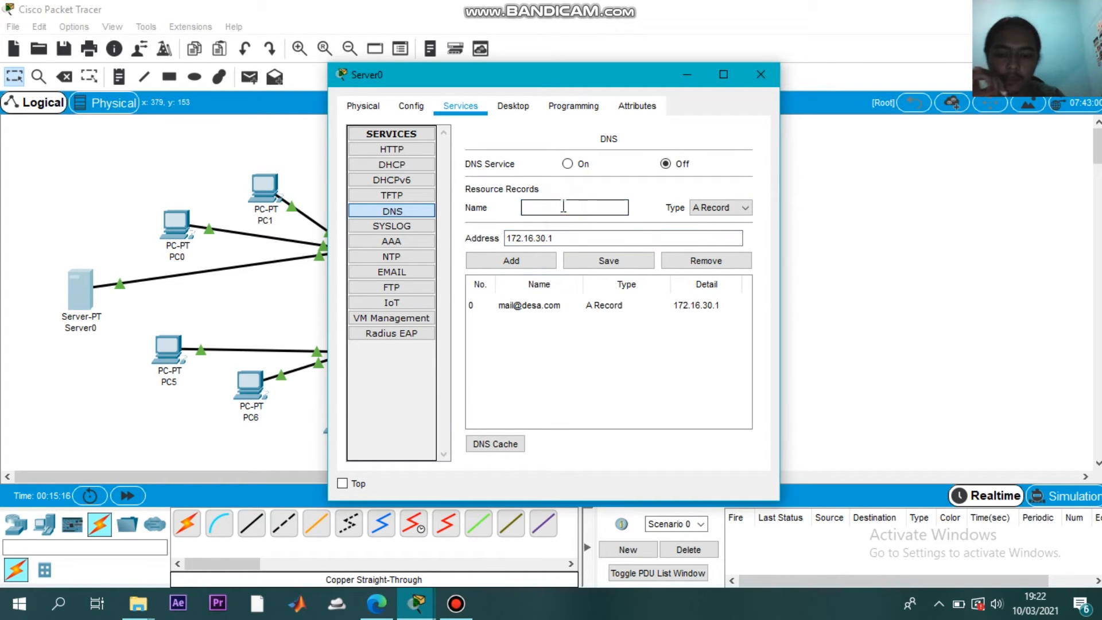
{"action": "type", "text": "www.desa.com"}
{"action": "left_click", "coordinate": [540, 261]}
{"action": "left_click", "coordinate": [599, 262]}
{"action": "left_click", "coordinate": [596, 313]}
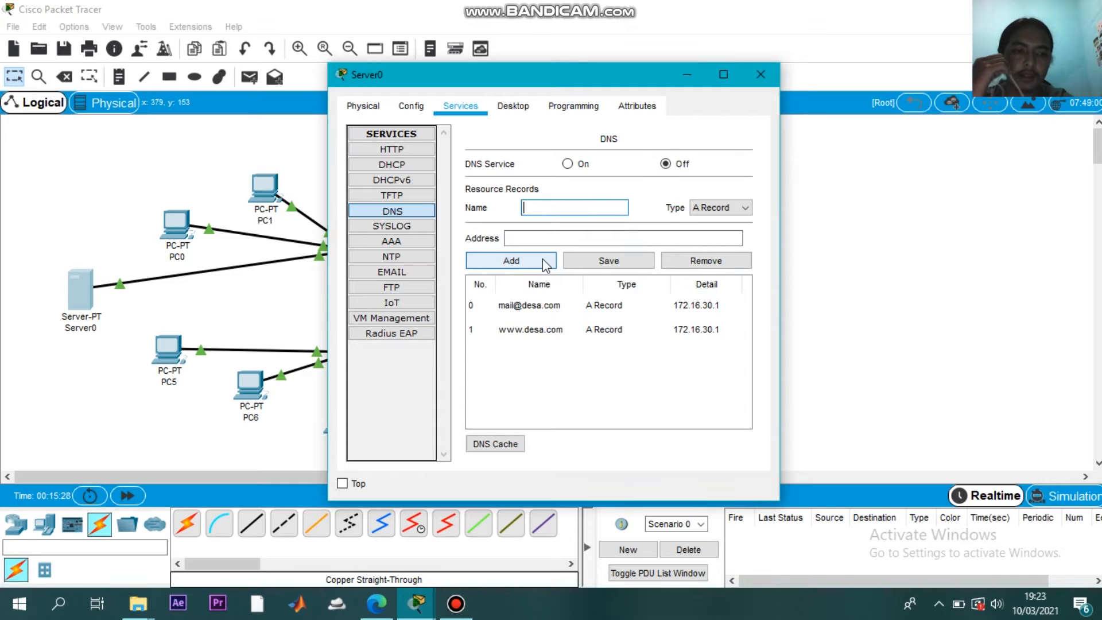
Review Server0's DNS and EMAIL service settings and close its window
{"action": "left_click", "coordinate": [397, 212]}
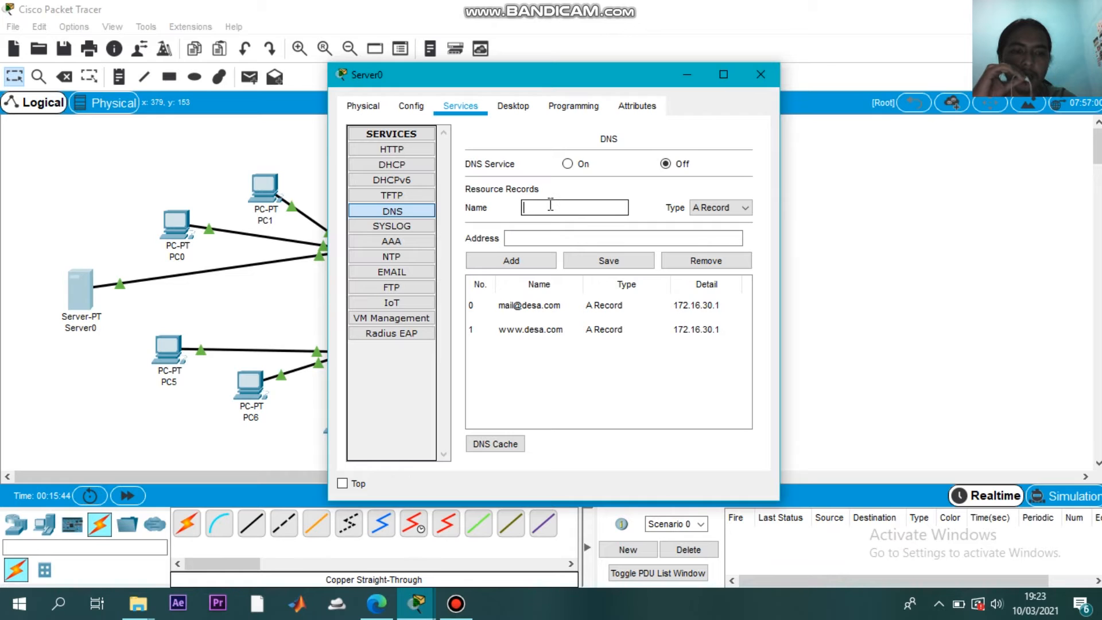
{"action": "left_click", "coordinate": [543, 234]}
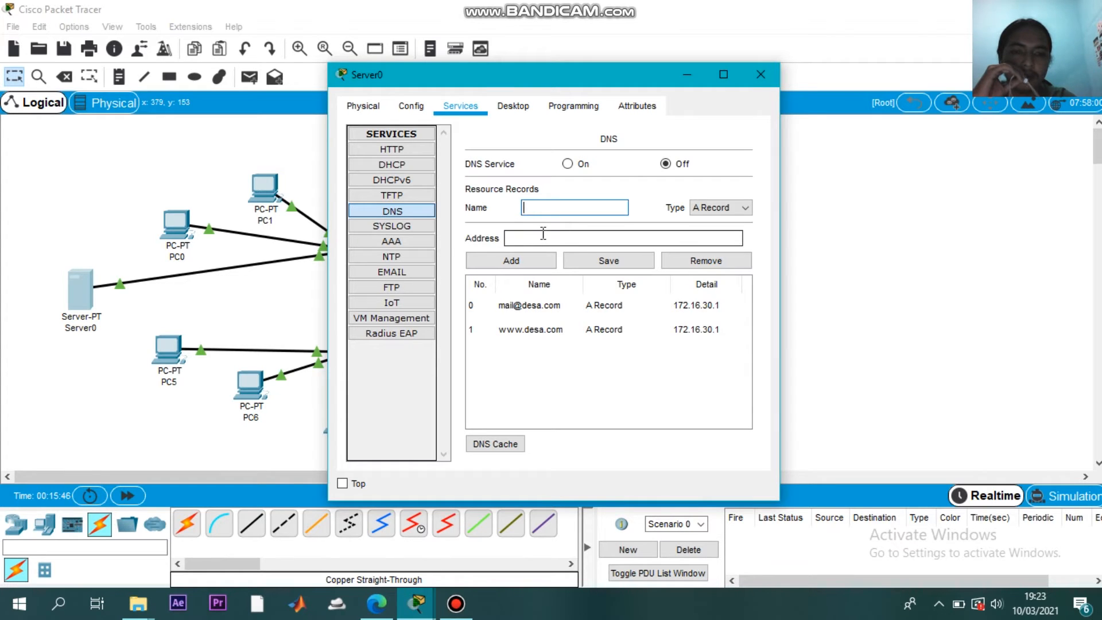
{"action": "left_click", "coordinate": [398, 274]}
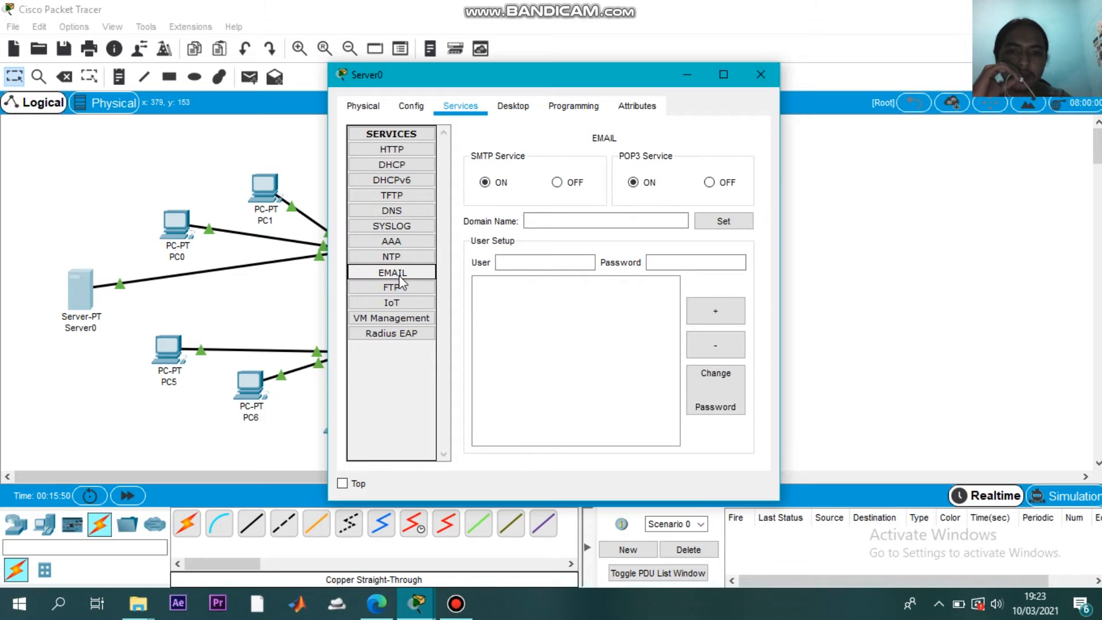
{"action": "left_click", "coordinate": [550, 222]}
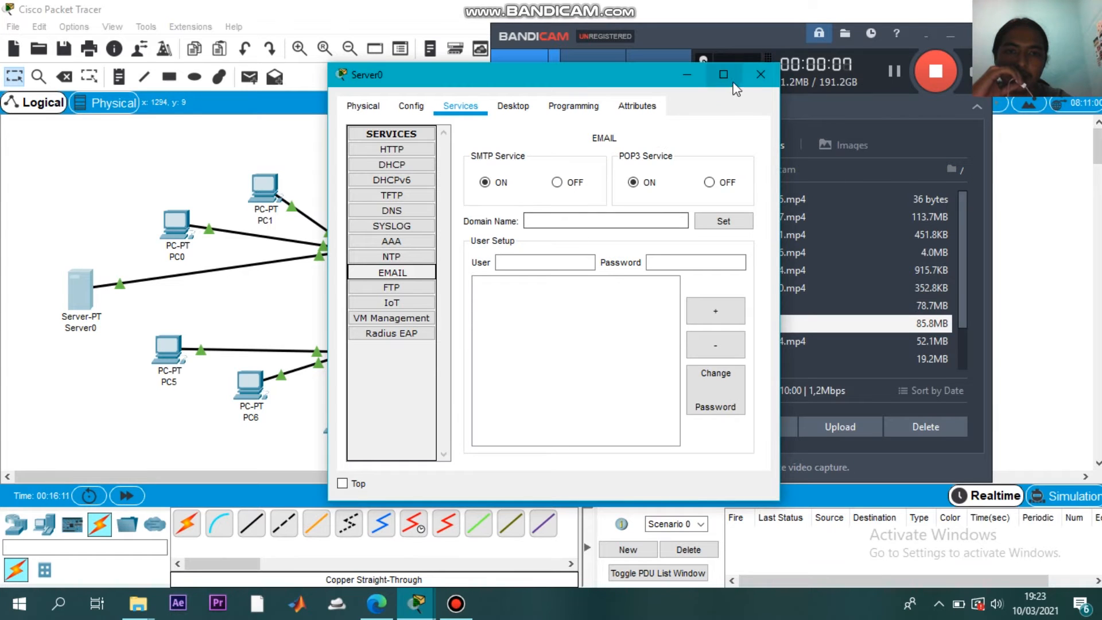
{"action": "left_click", "coordinate": [760, 75]}
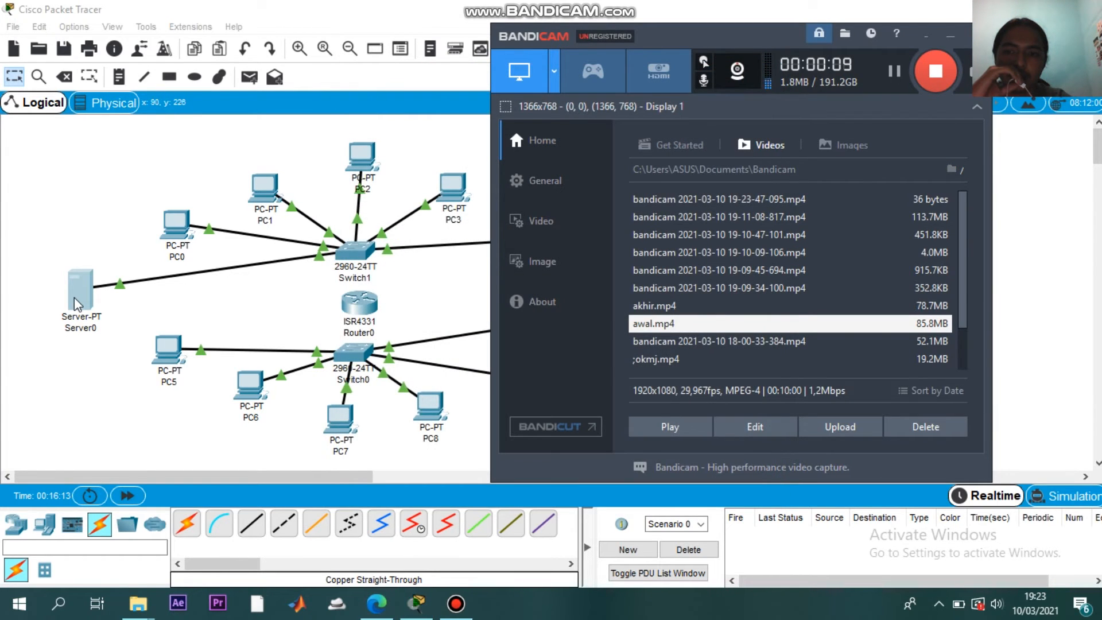
Enter desa.com as the domain name in Server0's EMAIL service
{"action": "left_click", "coordinate": [78, 295]}
{"action": "double_click", "coordinate": [78, 296]}
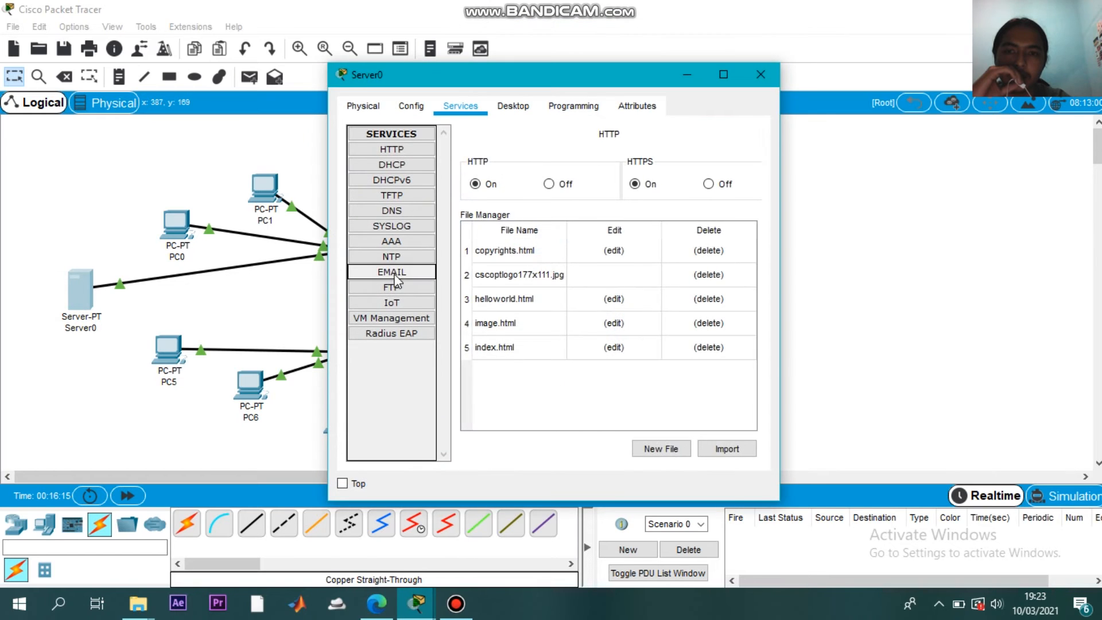
{"action": "left_click", "coordinate": [392, 272]}
{"action": "left_click", "coordinate": [549, 220]}
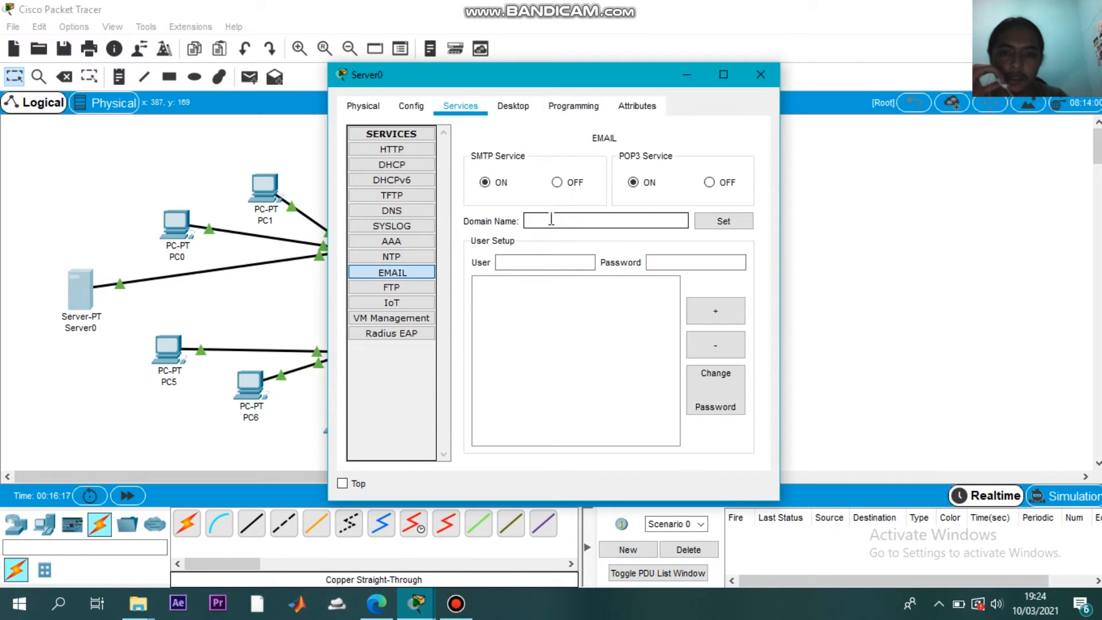
{"action": "type", "text": "desa.com"}
Add the mail user user1 with its password on Server0 and apply the email domain name
{"action": "left_click", "coordinate": [544, 264]}
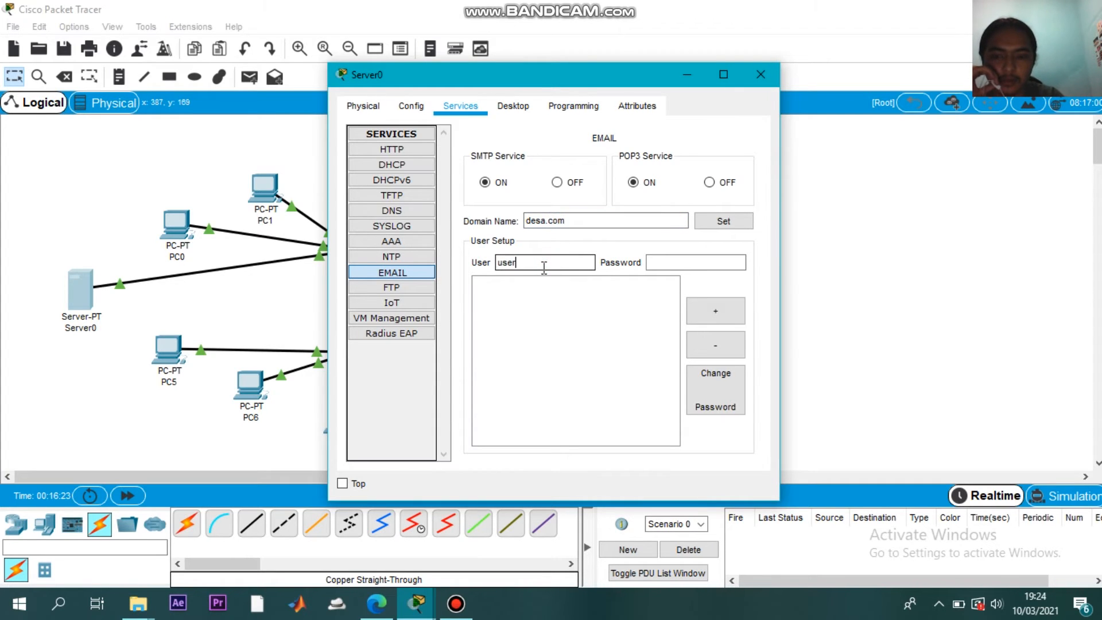
{"action": "left_click", "coordinate": [666, 258]}
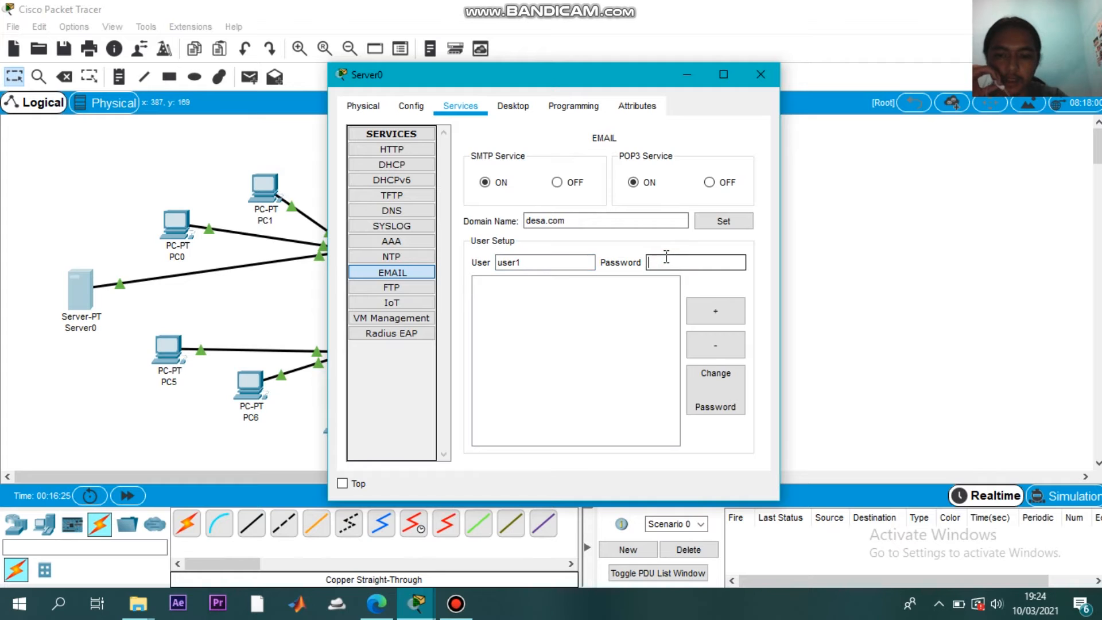
{"action": "type", "text": "1"}
{"action": "left_click", "coordinate": [722, 221]}
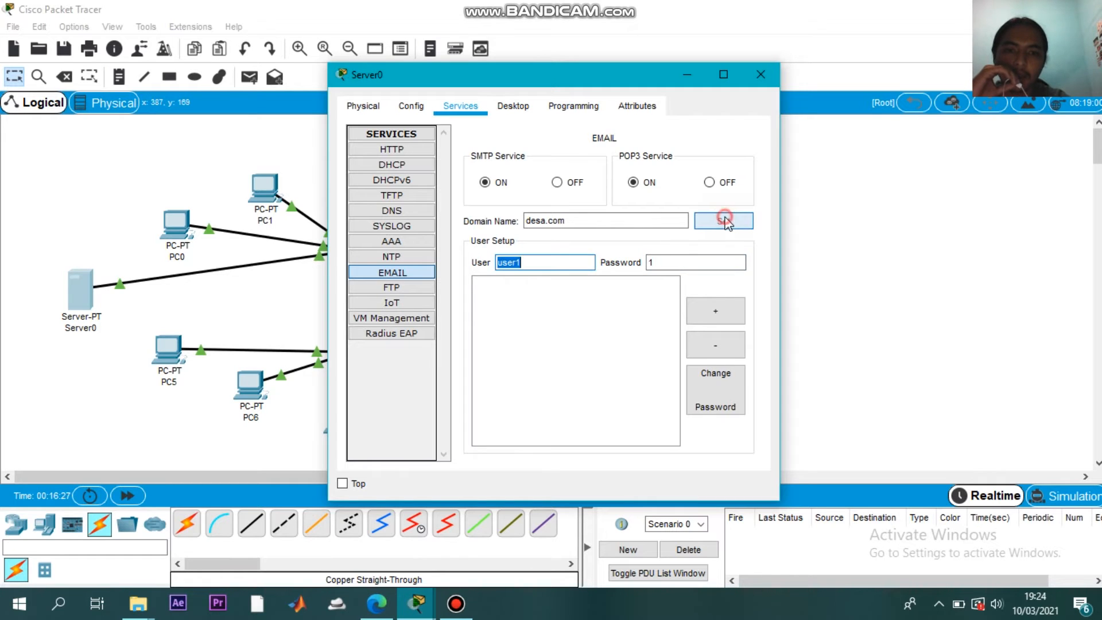
{"action": "left_click", "coordinate": [721, 321]}
Add a second mail user named user2 with its password, and close Server0's window
{"action": "left_click", "coordinate": [588, 262]}
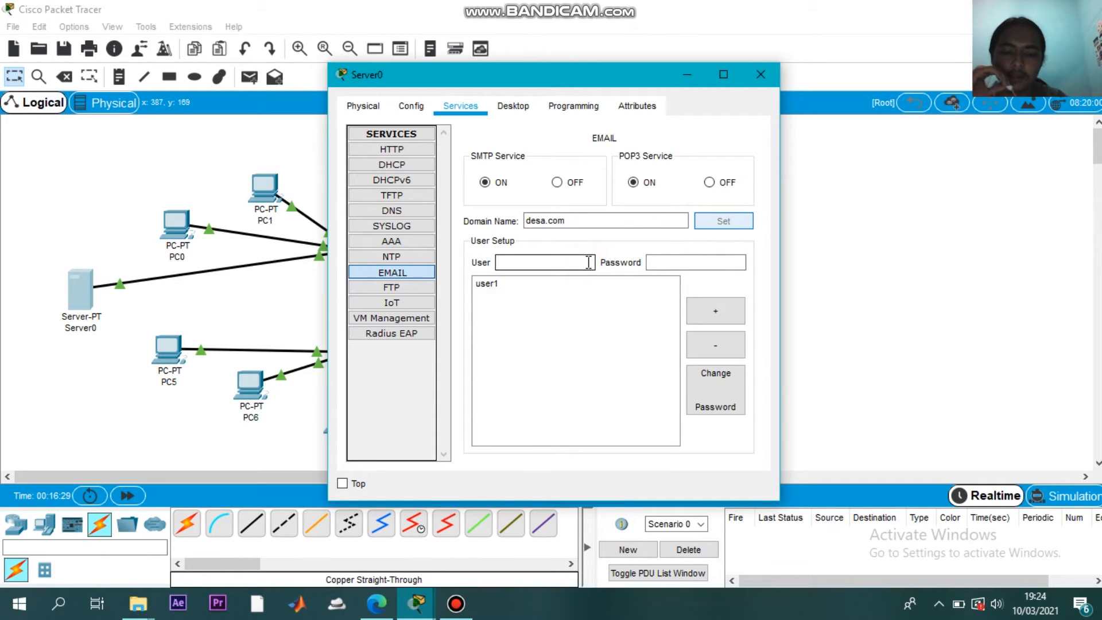
{"action": "type", "text": "user2"}
{"action": "left_click", "coordinate": [666, 262]}
{"action": "type", "text": "2"}
{"action": "left_click", "coordinate": [728, 314]}
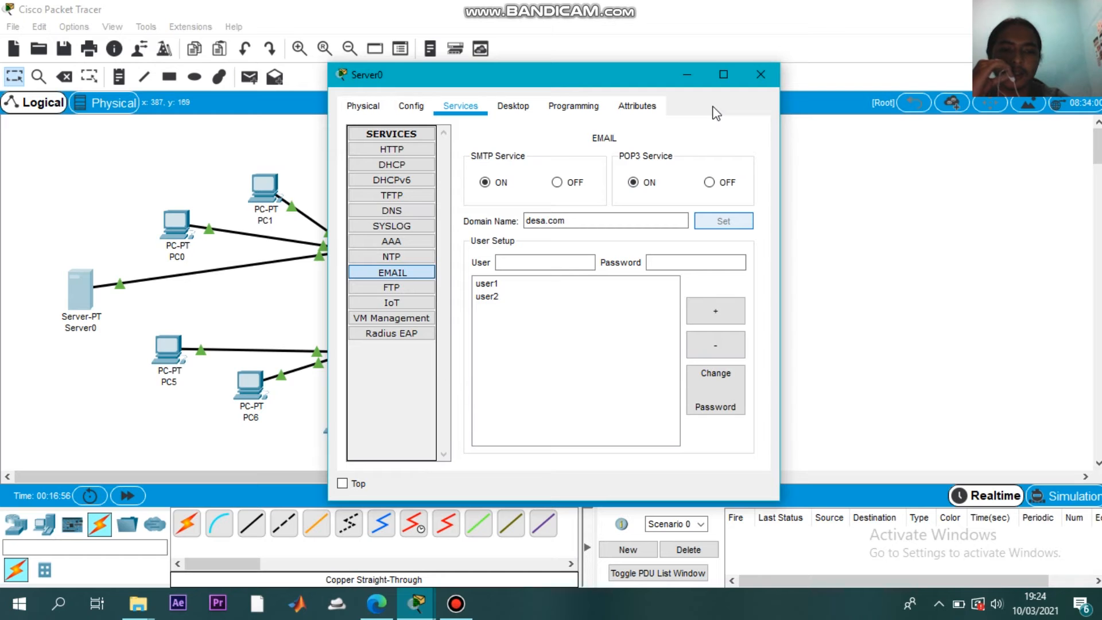
{"action": "left_click", "coordinate": [760, 74]}
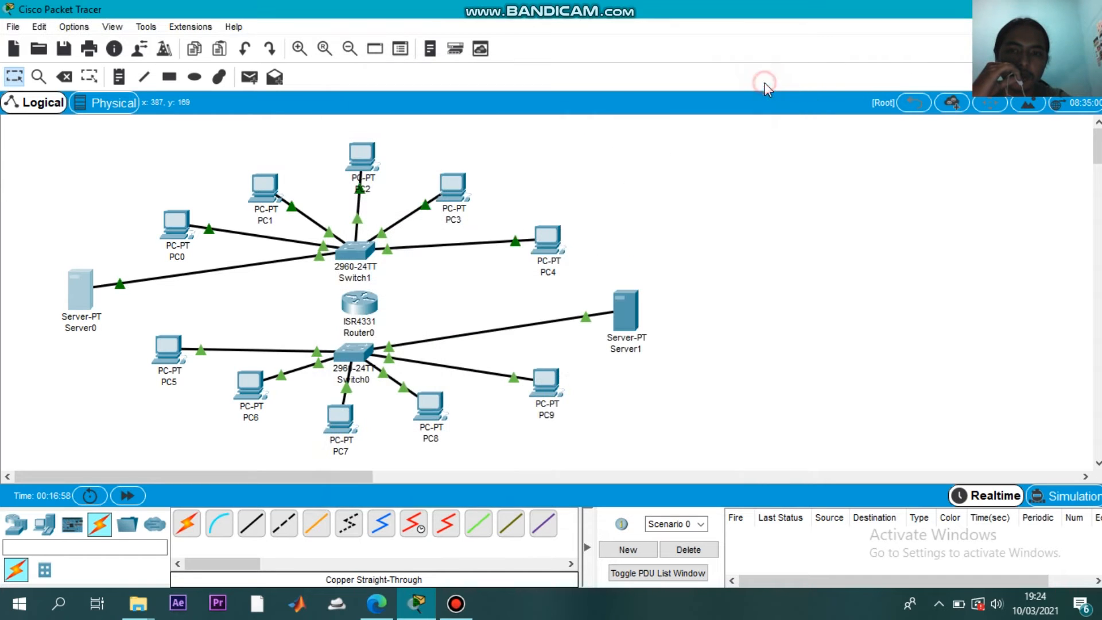
In PC0's mail configuration, enter user1 as the name and fill in user1's email address at desa.com
{"action": "left_click", "coordinate": [174, 224]}
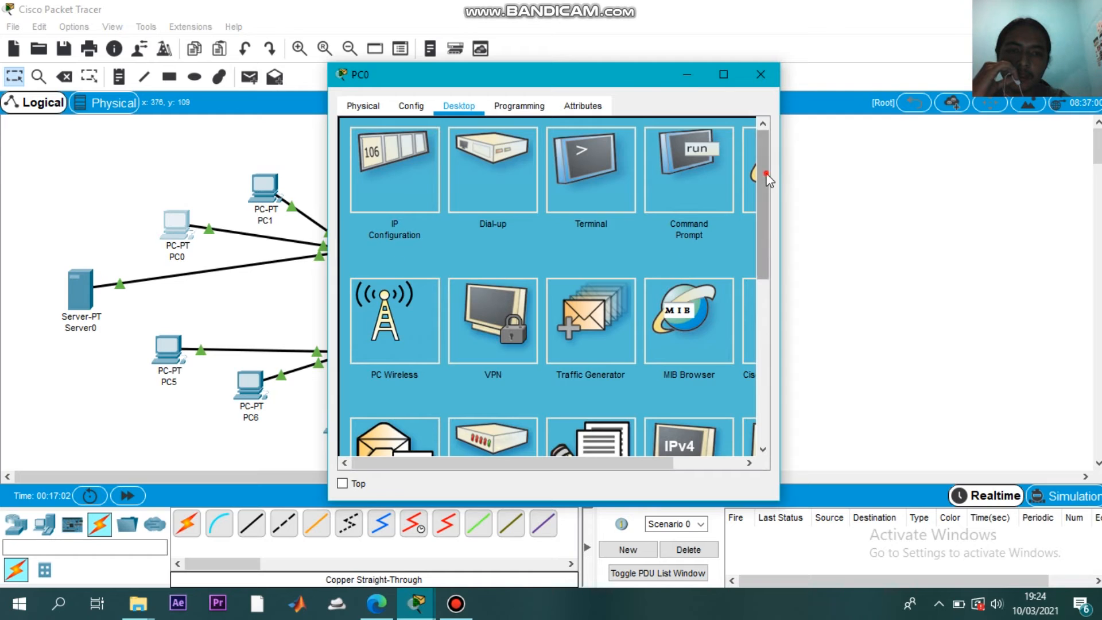
{"action": "scroll", "coordinate": [738, 264], "scroll_direction": "down", "scroll_amount": 3}
{"action": "left_click", "coordinate": [376, 310]}
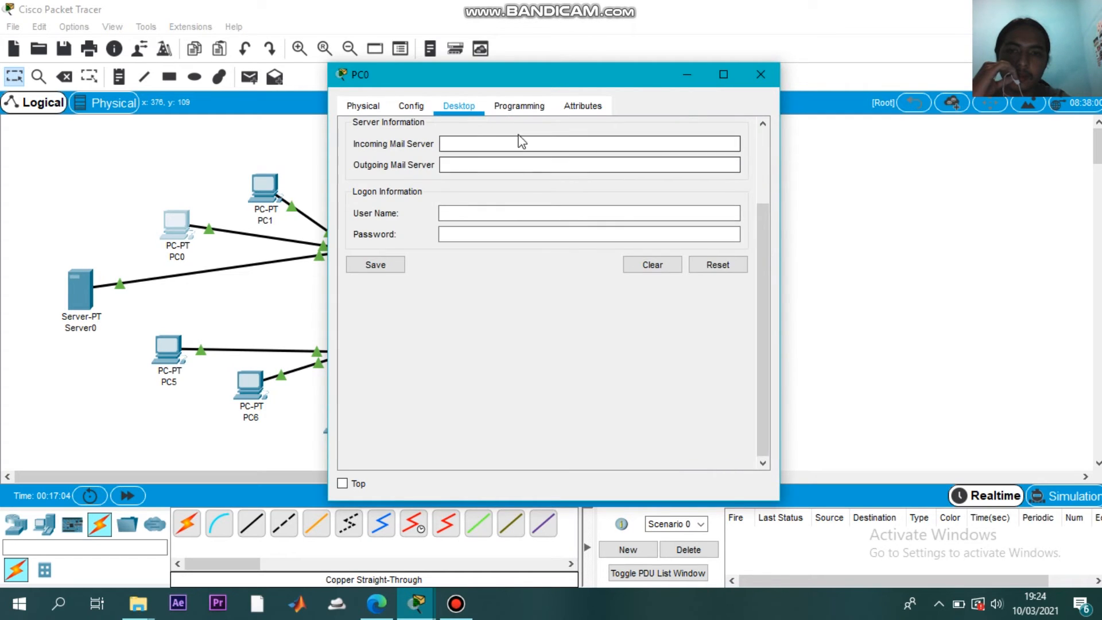
{"action": "left_click", "coordinate": [411, 106]}
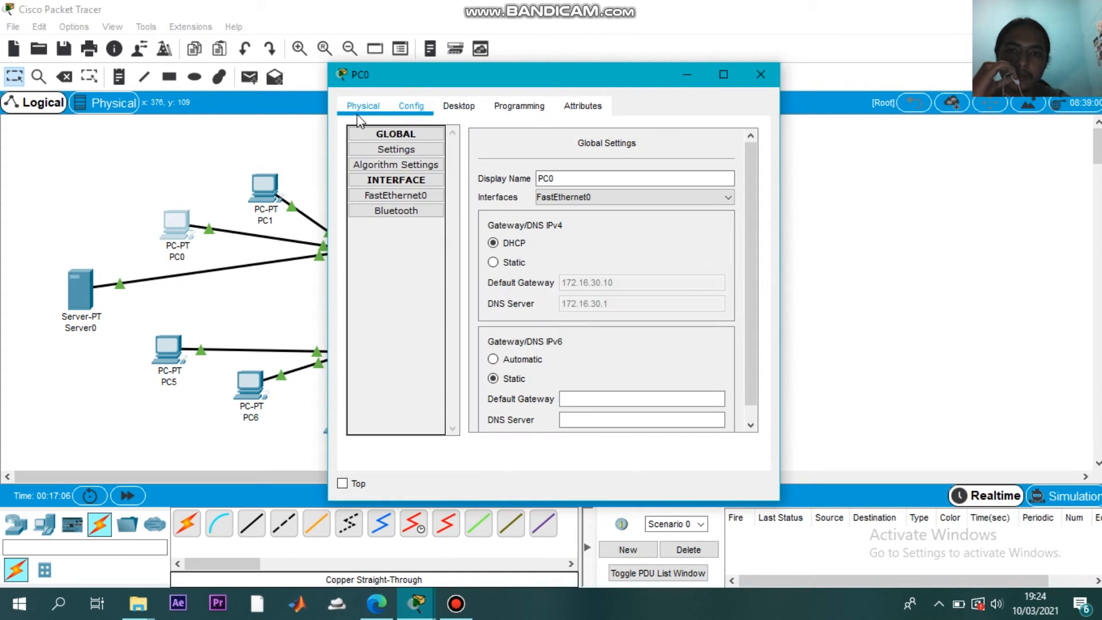
{"action": "left_click", "coordinate": [457, 105]}
{"action": "left_click", "coordinate": [454, 144]}
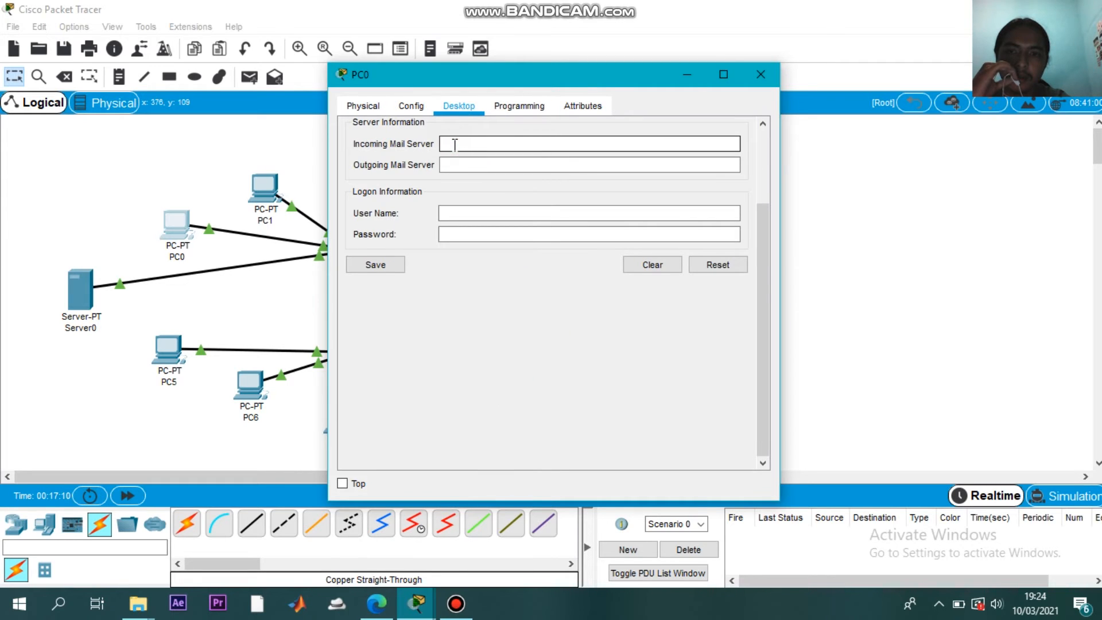
{"action": "left_click_drag", "start_coordinate": [757, 242], "coordinate": [755, 161]}
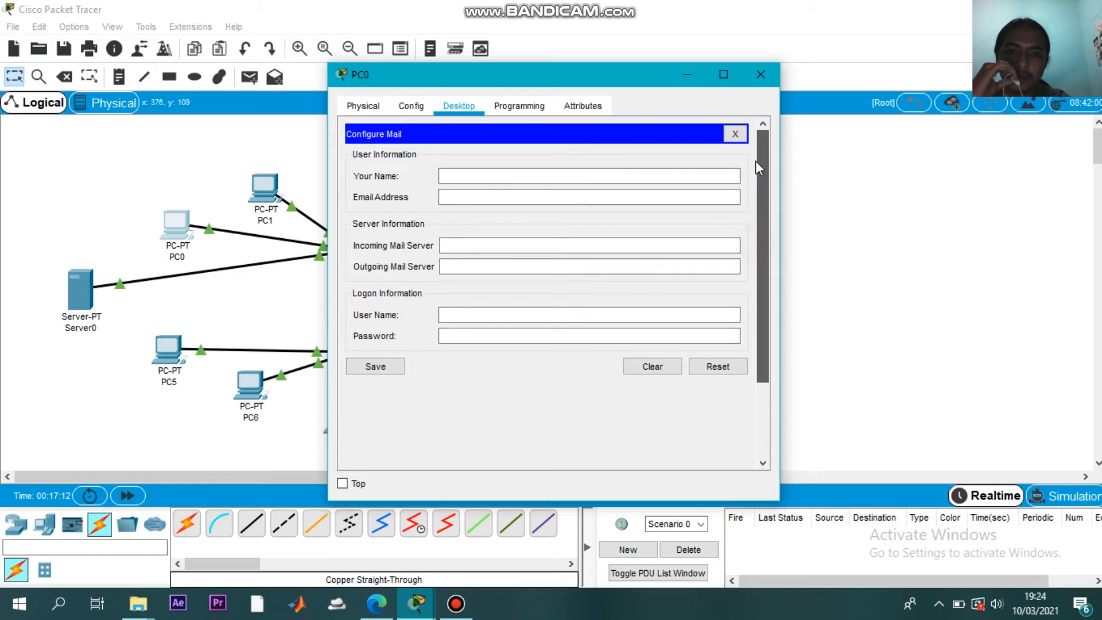
{"action": "left_click", "coordinate": [471, 176]}
{"action": "type", "text": "user1"}
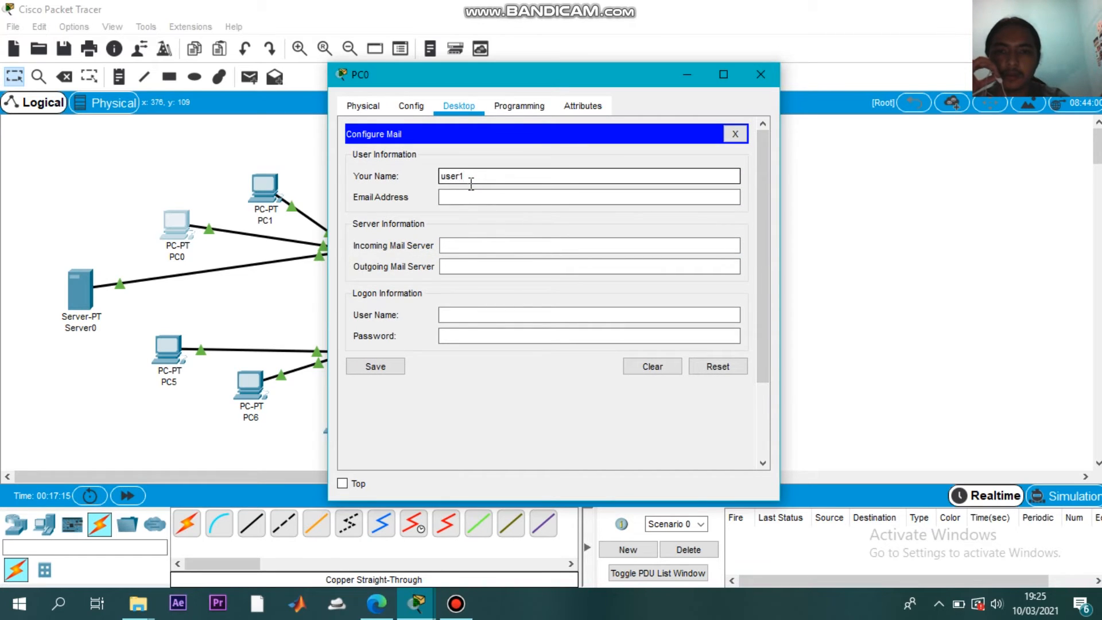
{"action": "left_click", "coordinate": [470, 193]}
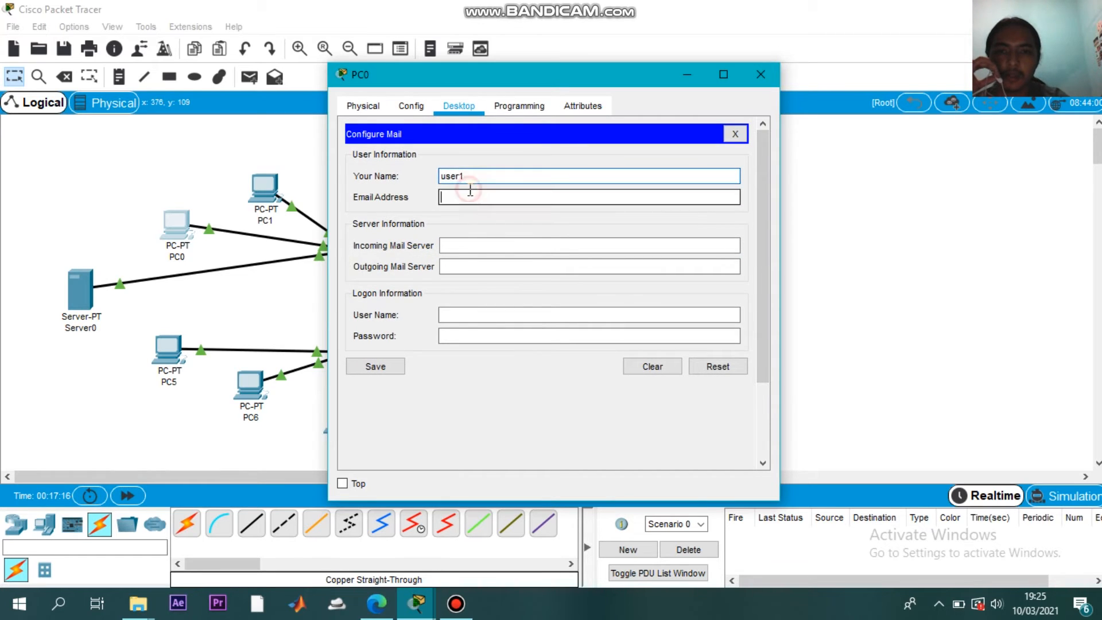
{"action": "type", "text": "user1@desa.com"}
Set PC0's incoming and outgoing mail servers to the desa.com mail address
{"action": "left_click", "coordinate": [479, 246]}
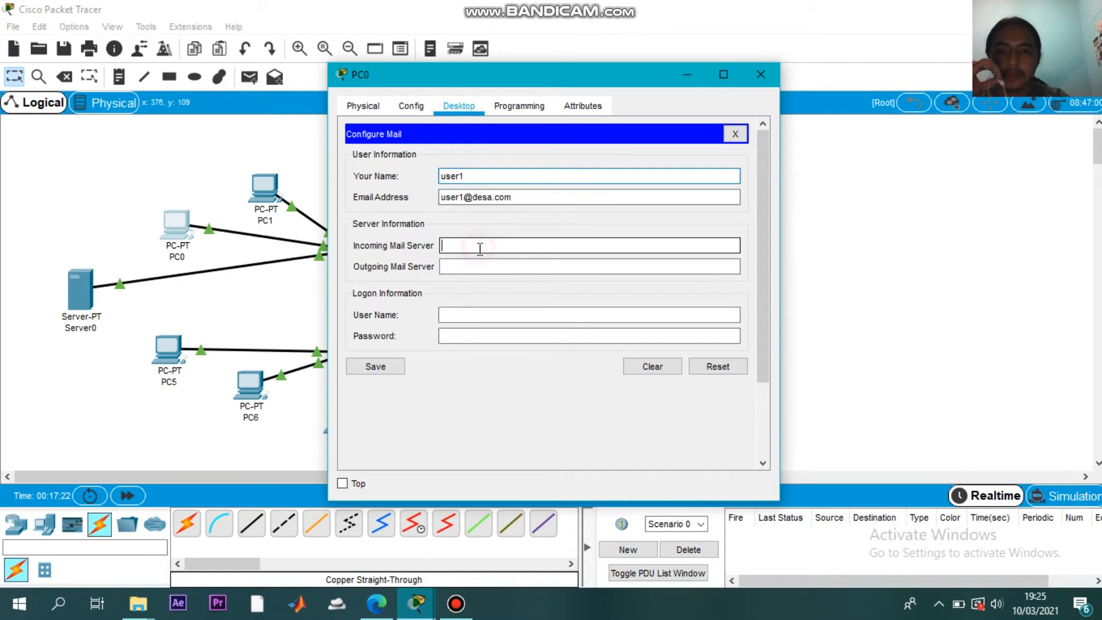
{"action": "type", "text": "mail"}
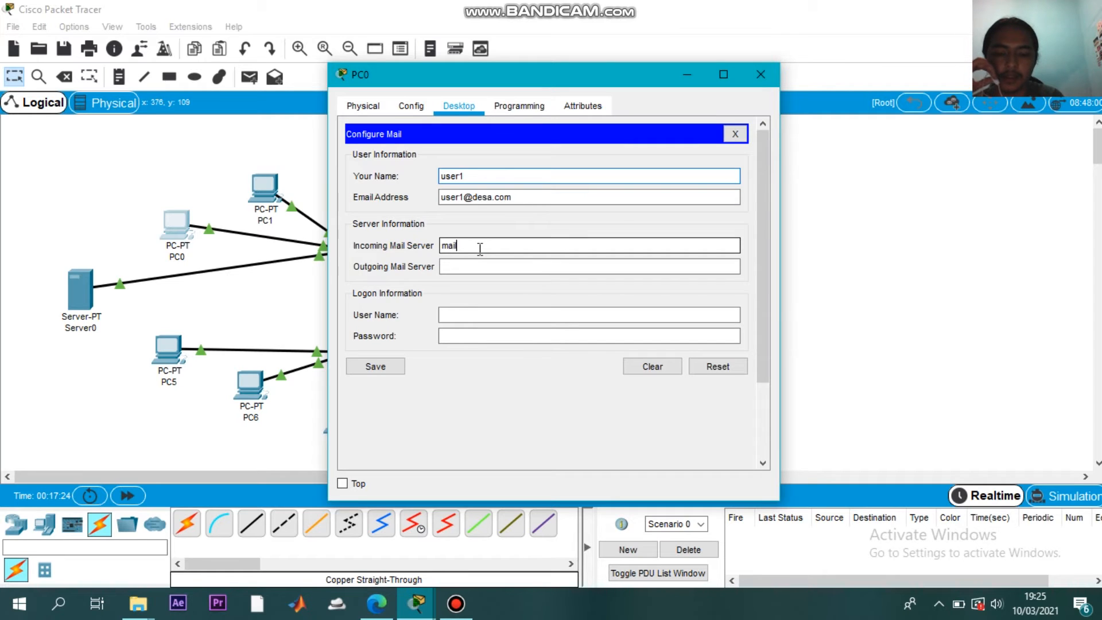
{"action": "type", "text": "@desa.com"}
{"action": "left_click", "coordinate": [480, 262]}
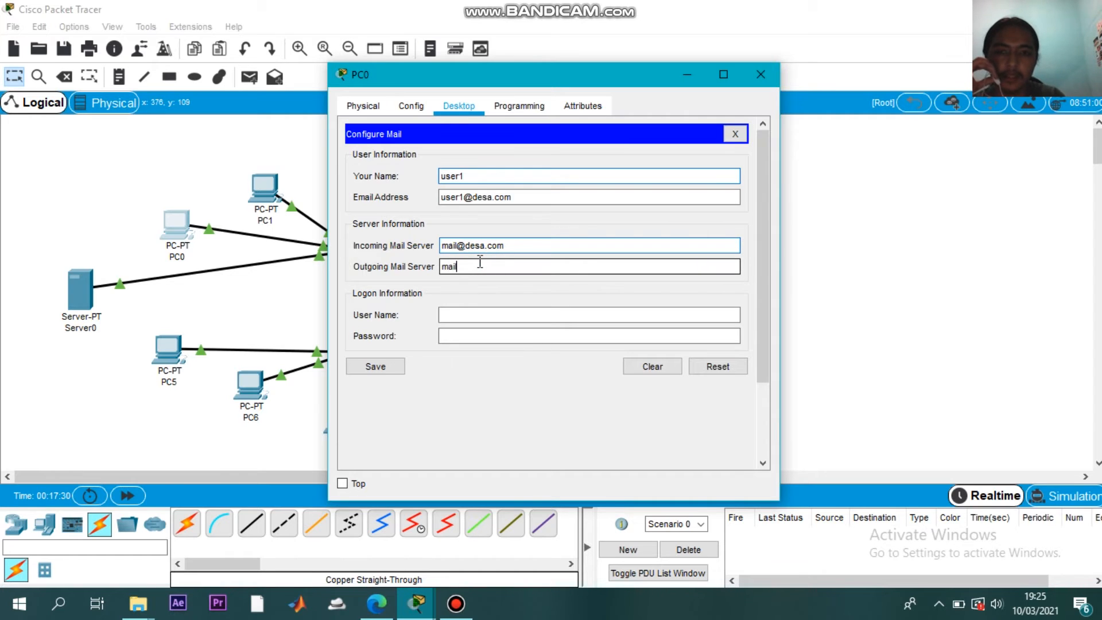
{"action": "type", "text": "mail@de"}
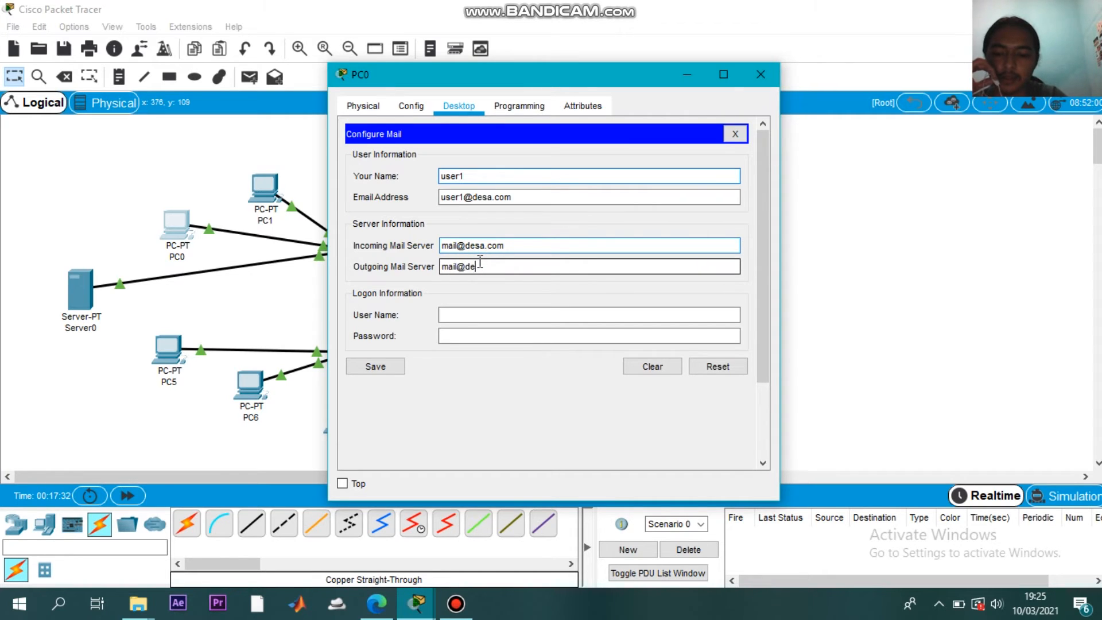
{"action": "type", "text": "sa.com"}
Enter user1 and the account password as PC0's mail logon, save the configuration and close PC0's window
{"action": "left_click", "coordinate": [465, 315]}
{"action": "type", "text": "use"}
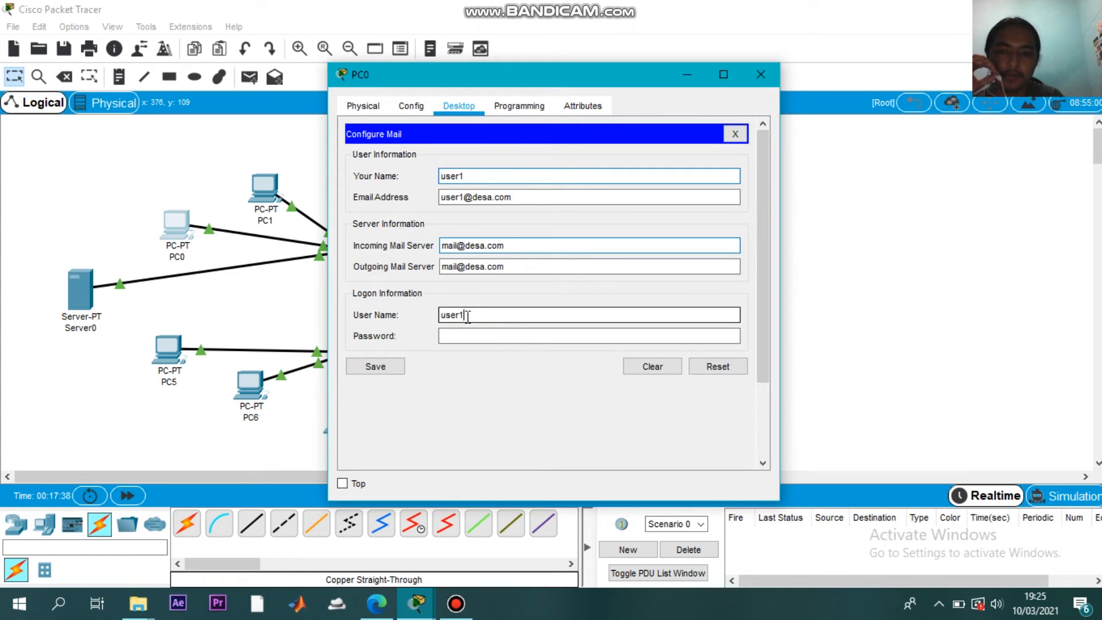
{"action": "type", "text": "r1"}
{"action": "left_click", "coordinate": [626, 335]}
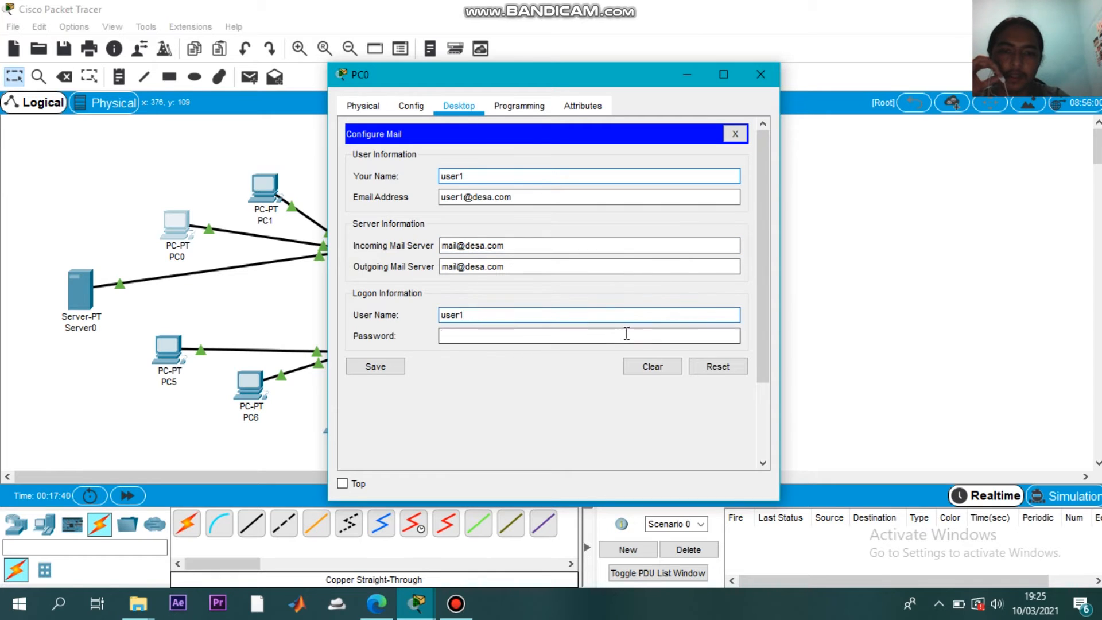
{"action": "type", "text": "1"}
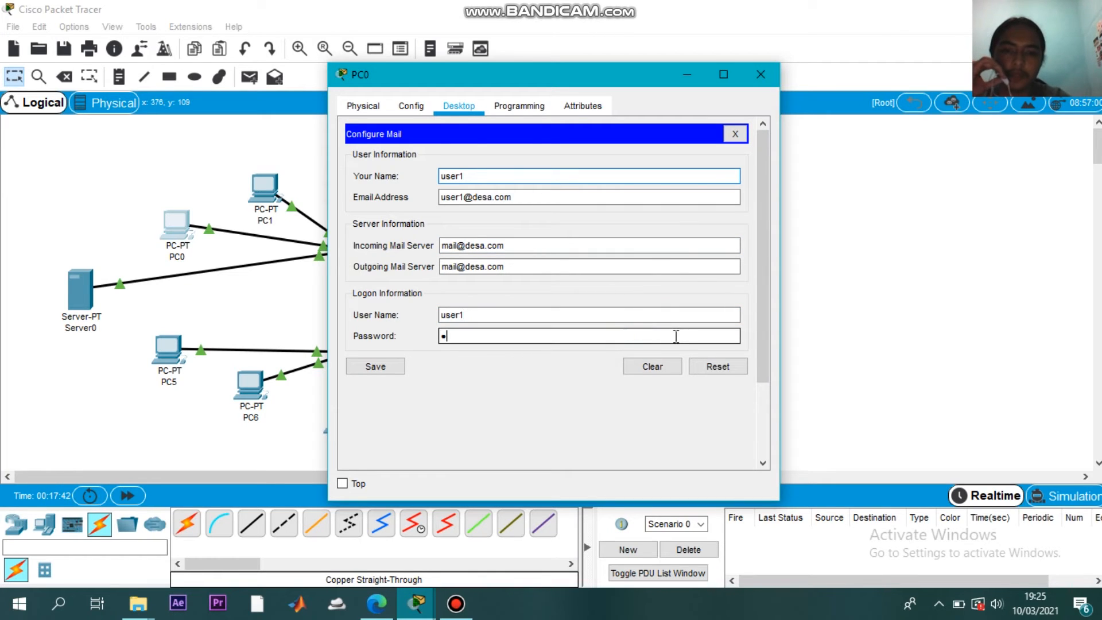
{"action": "left_click", "coordinate": [378, 366]}
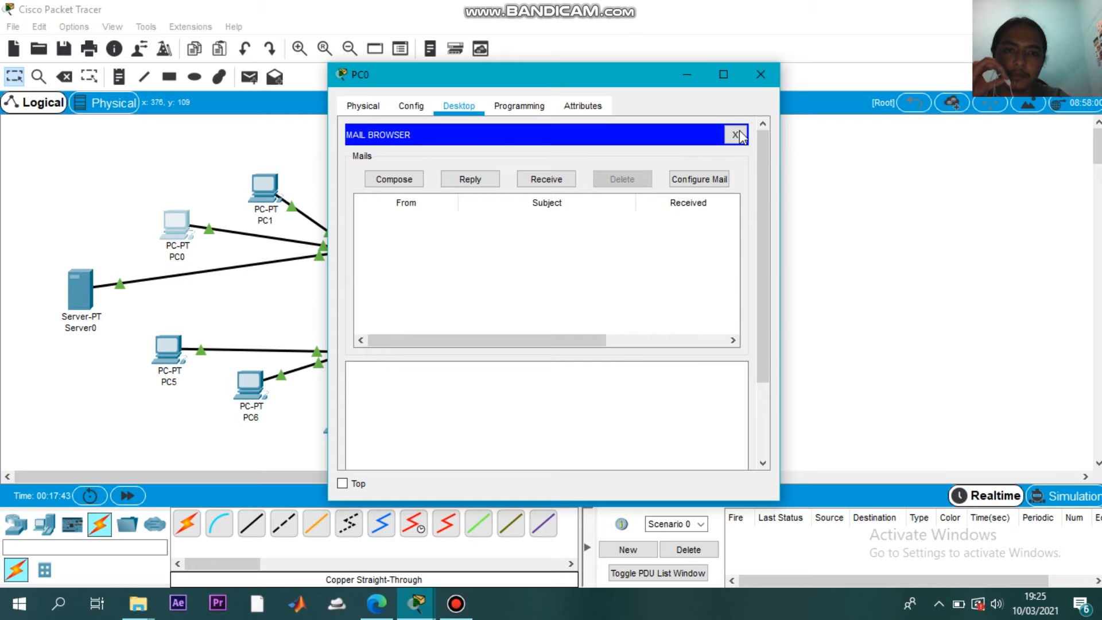
{"action": "left_click", "coordinate": [760, 75]}
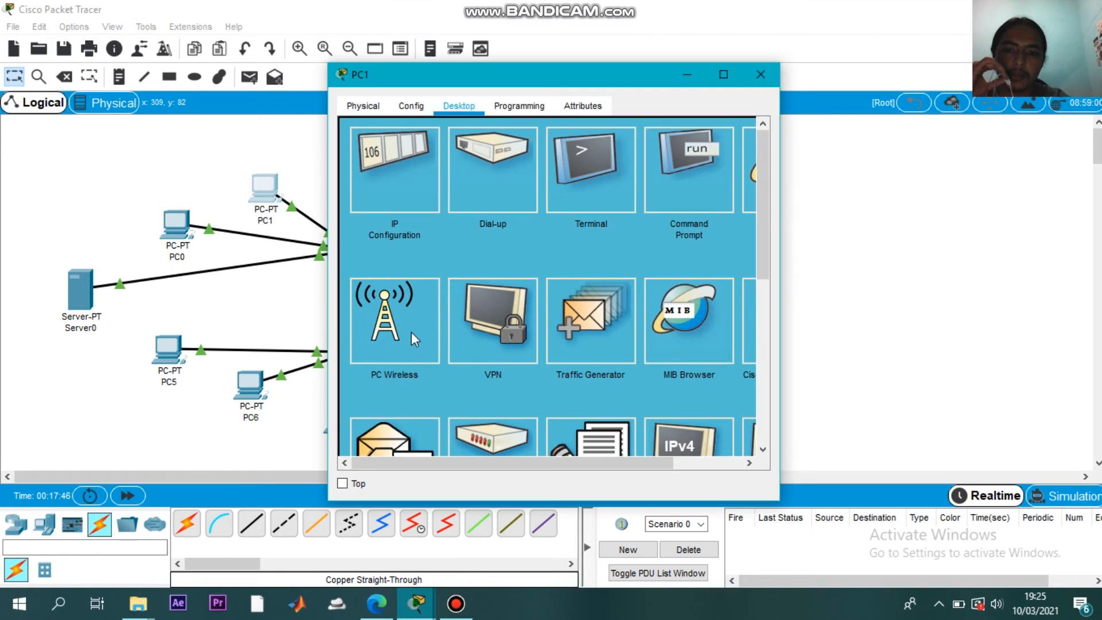
In PC1's mail configuration, enter user2 as the name and fill in user2's email address at desa.com
{"action": "scroll", "coordinate": [514, 314], "scroll_direction": "down", "scroll_amount": 3}
{"action": "left_click", "coordinate": [386, 300]}
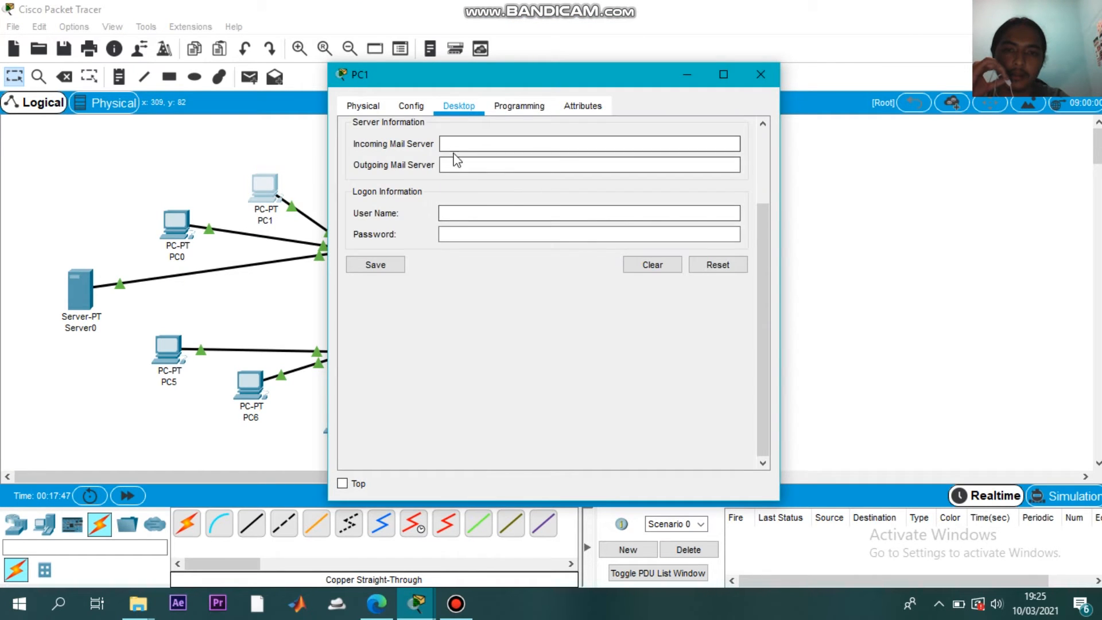
{"action": "scroll", "coordinate": [734, 252], "scroll_direction": "up", "scroll_amount": 3}
{"action": "left_click", "coordinate": [516, 169]}
{"action": "type", "text": "user2"}
{"action": "left_click", "coordinate": [487, 192]}
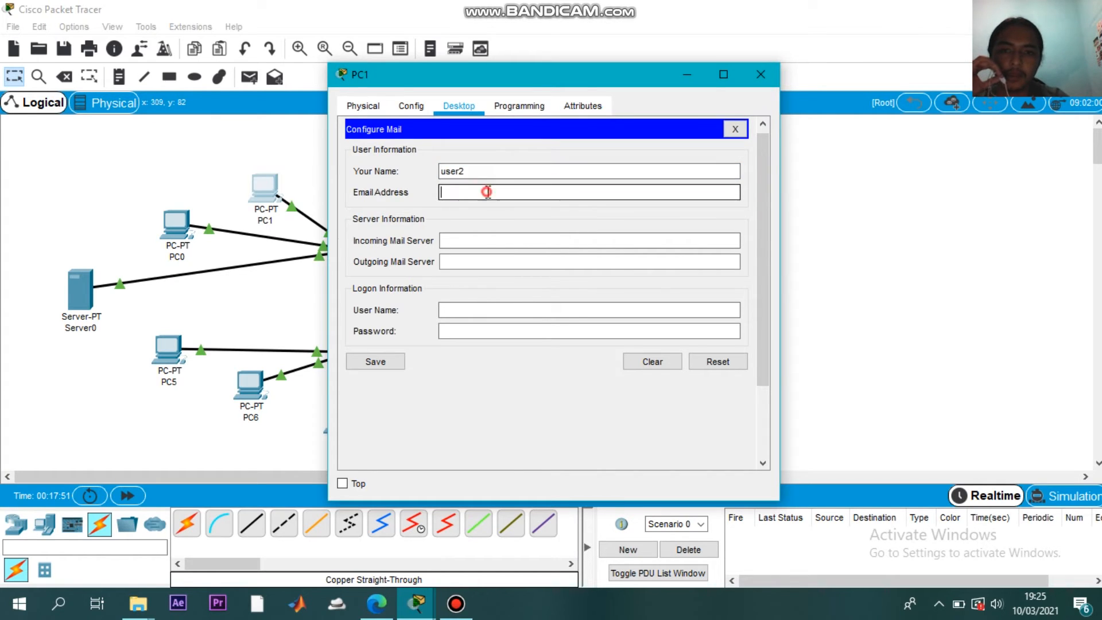
{"action": "type", "text": "user2"}
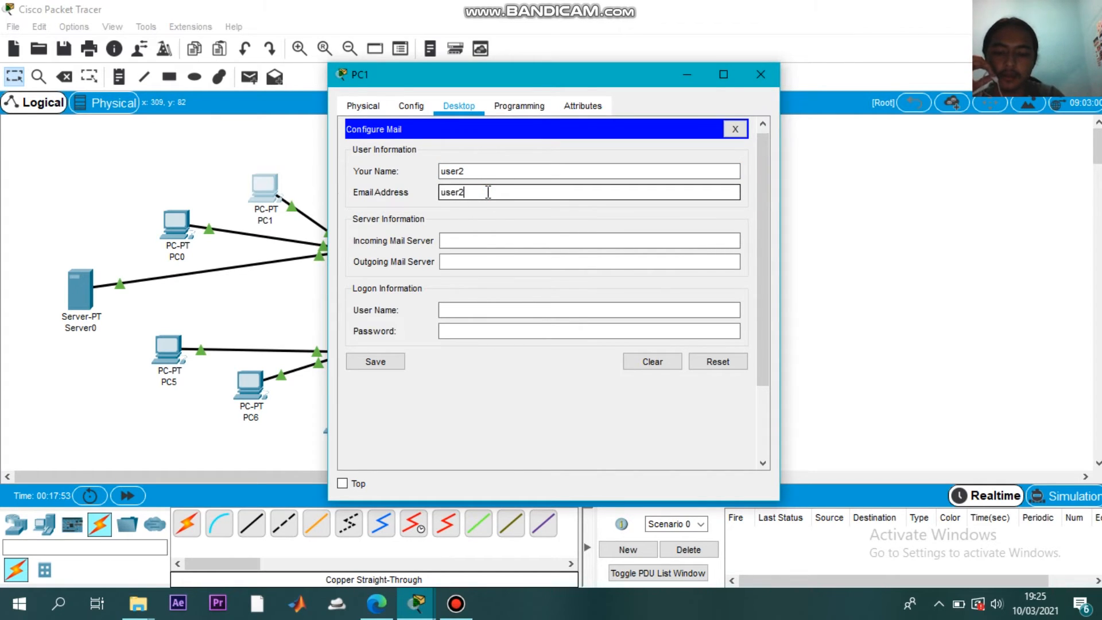
{"action": "type", "text": "@desa.com"}
Set PC1's incoming mail server to the desa.com mail address, correcting the mistyped ending
{"action": "left_click", "coordinate": [476, 238]}
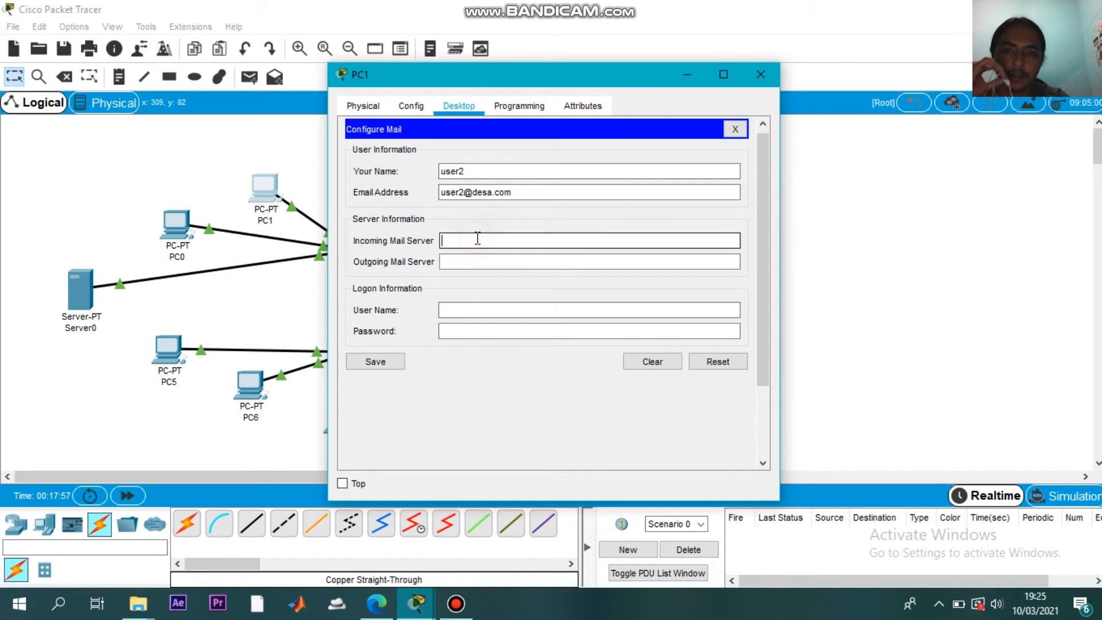
{"action": "type", "text": "mail"}
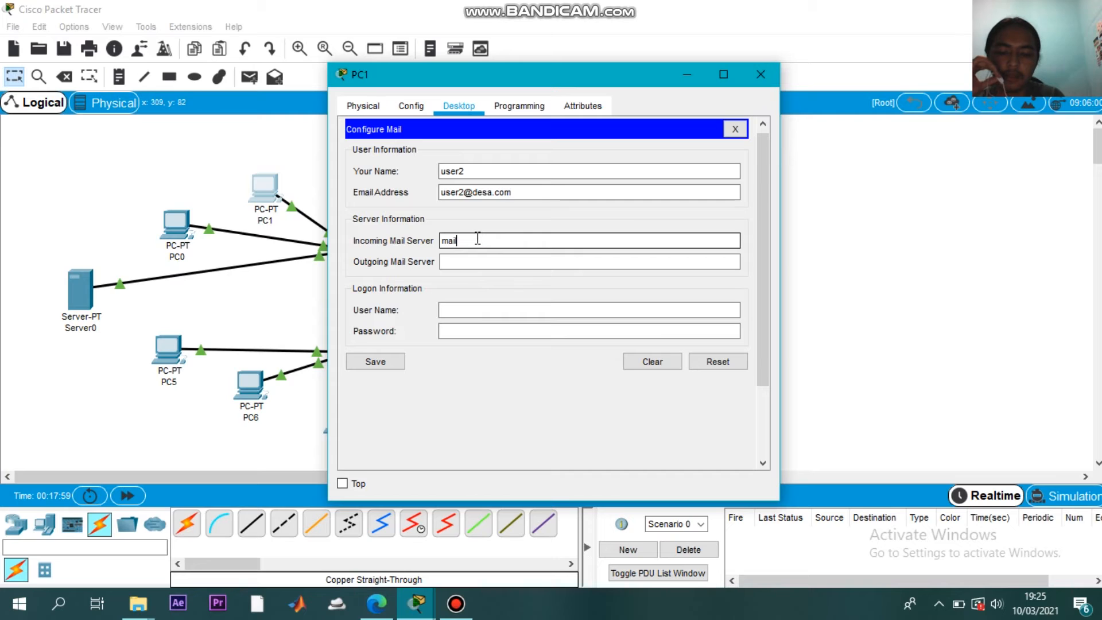
{"action": "type", "text": "@desa.copm"}
{"action": "left_click_drag", "start_coordinate": [515, 245], "coordinate": [485, 248]}
{"action": "left_click", "coordinate": [472, 248]}
{"action": "left_click", "coordinate": [515, 240]}
{"action": "key", "text": "BackSpace"}
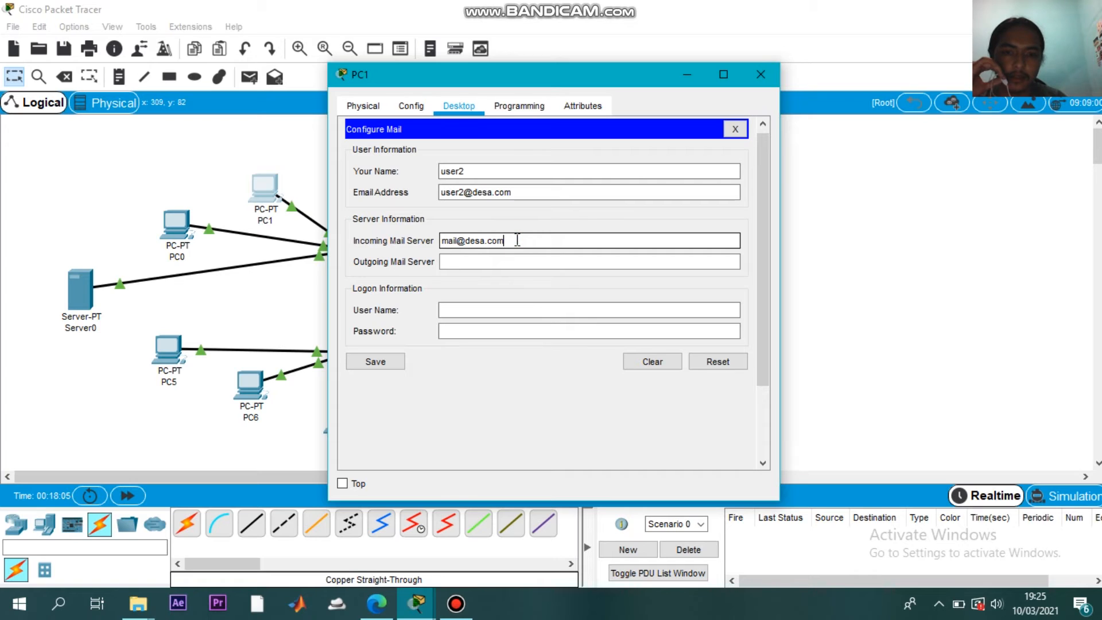
Set PC1's outgoing mail server to the same desa.com mail address as its incoming server
{"action": "left_click_drag", "start_coordinate": [517, 241], "coordinate": [399, 238]}
{"action": "right_click", "coordinate": [494, 238]}
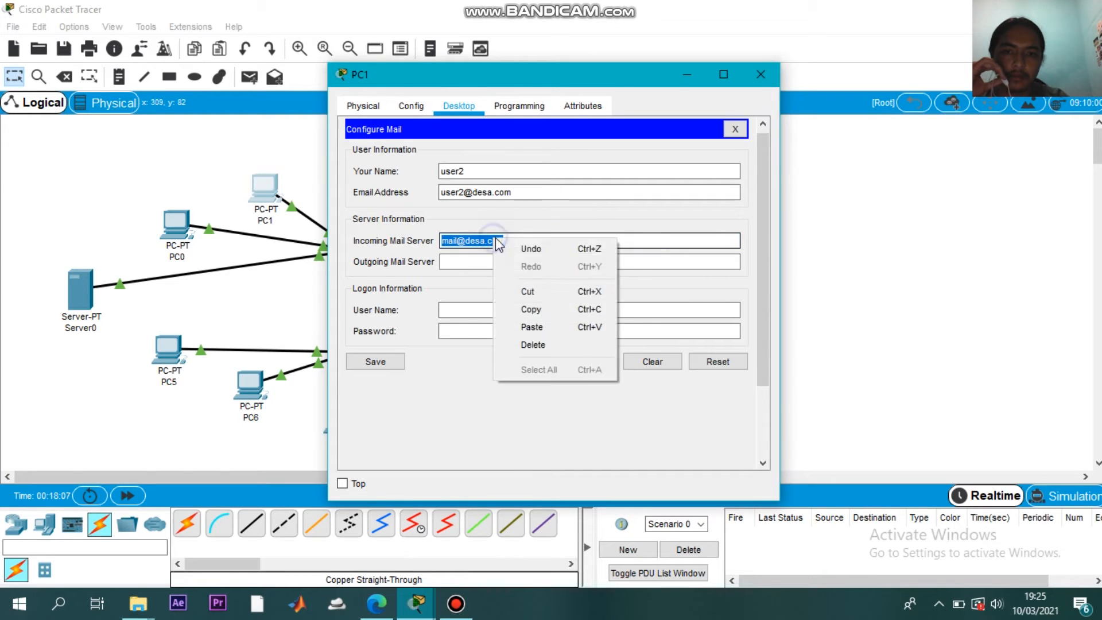
{"action": "left_click", "coordinate": [527, 309]}
{"action": "left_click", "coordinate": [477, 259]}
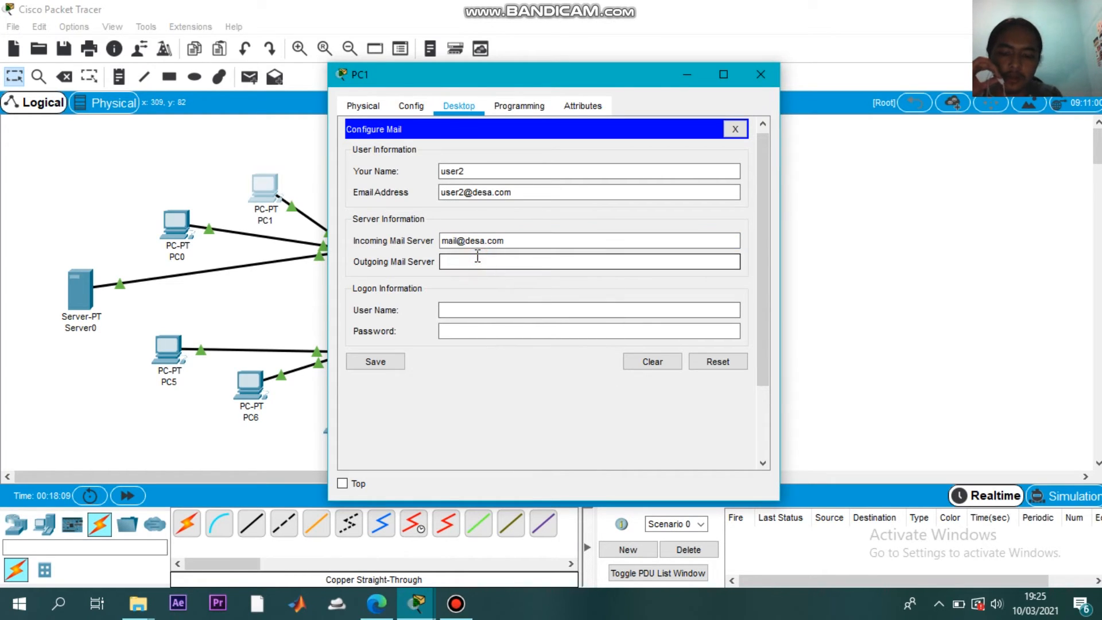
{"action": "type", "text": "V"}
{"action": "key", "text": "BackSpace"}
{"action": "type", "text": "mail@"}
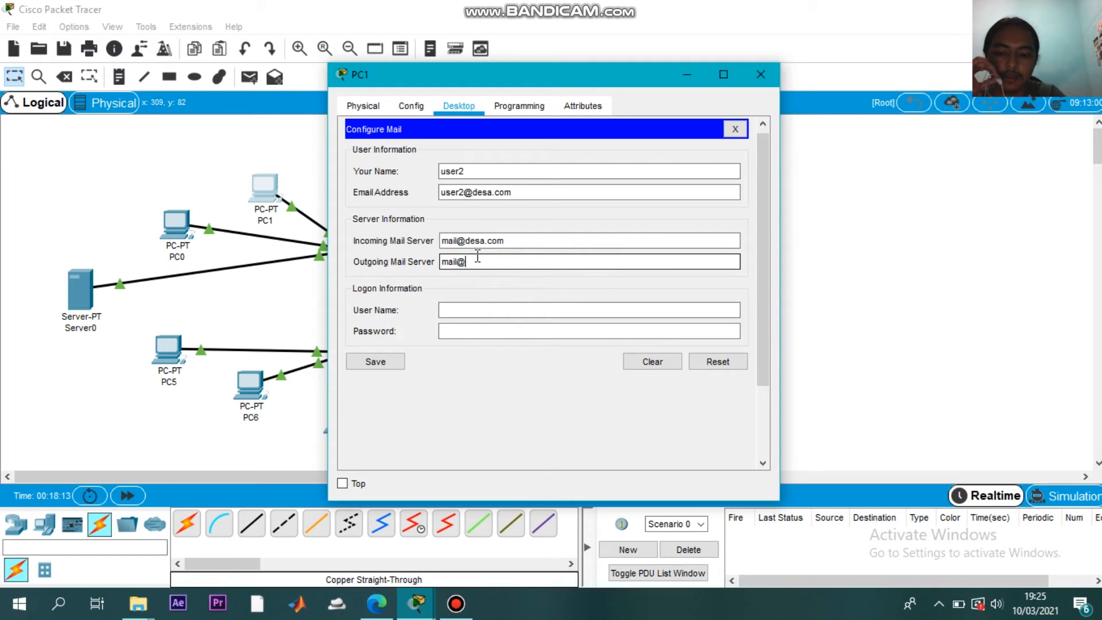
{"action": "type", "text": "desa.co"}
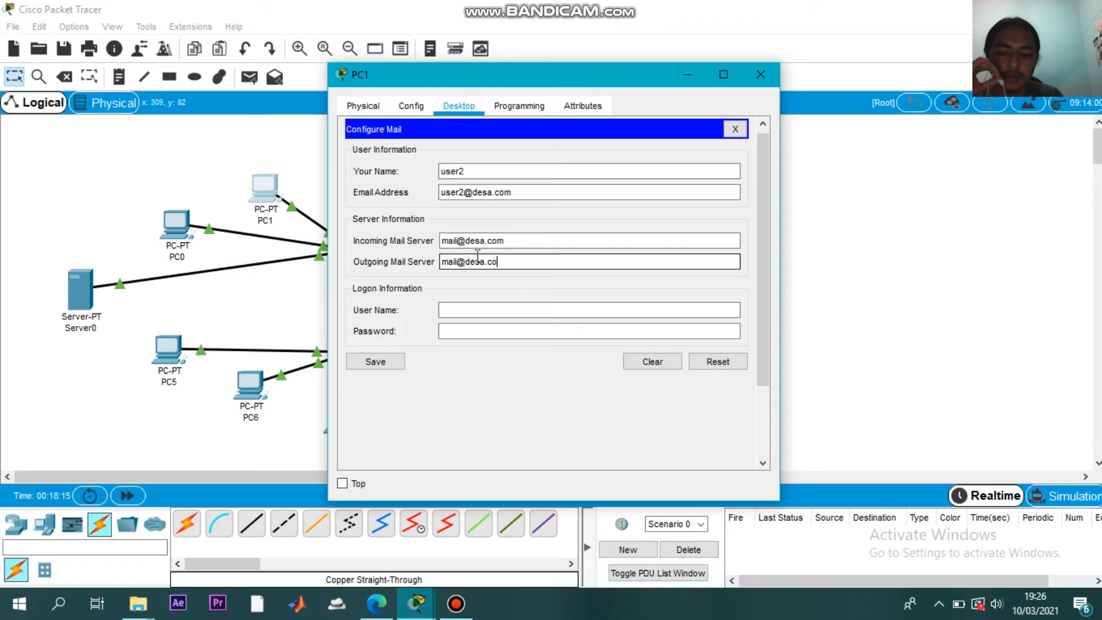
Enter user2 and the account password as PC1's mail logon and save the configuration
{"action": "left_click", "coordinate": [451, 308]}
{"action": "type", "text": "user"}
{"action": "left_click", "coordinate": [445, 333]}
{"action": "type", "text": "1"}
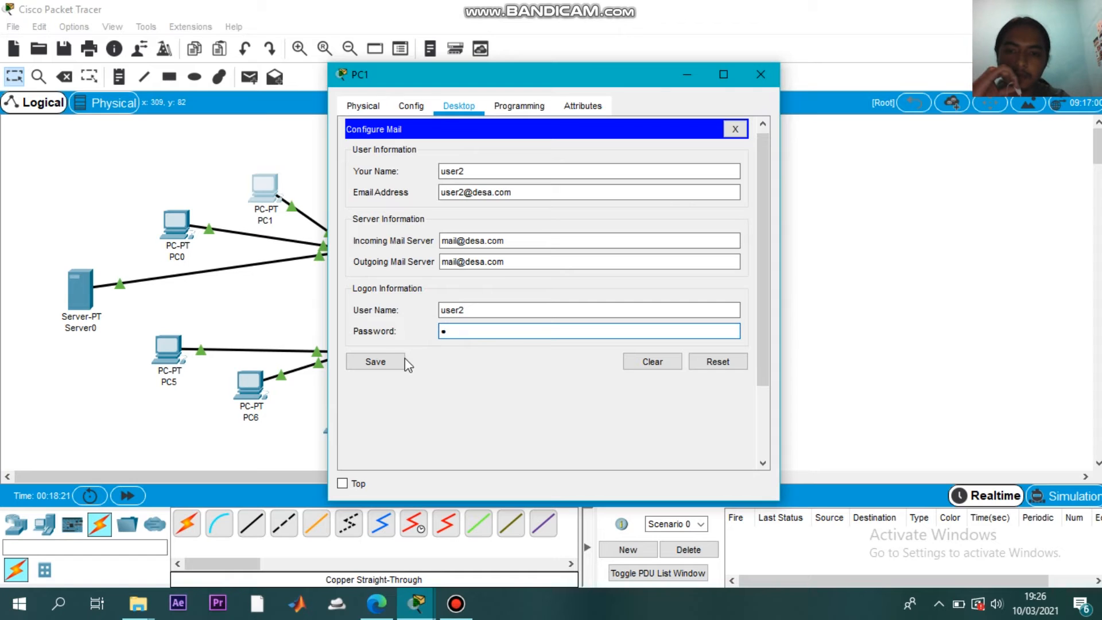
{"action": "left_click", "coordinate": [383, 360]}
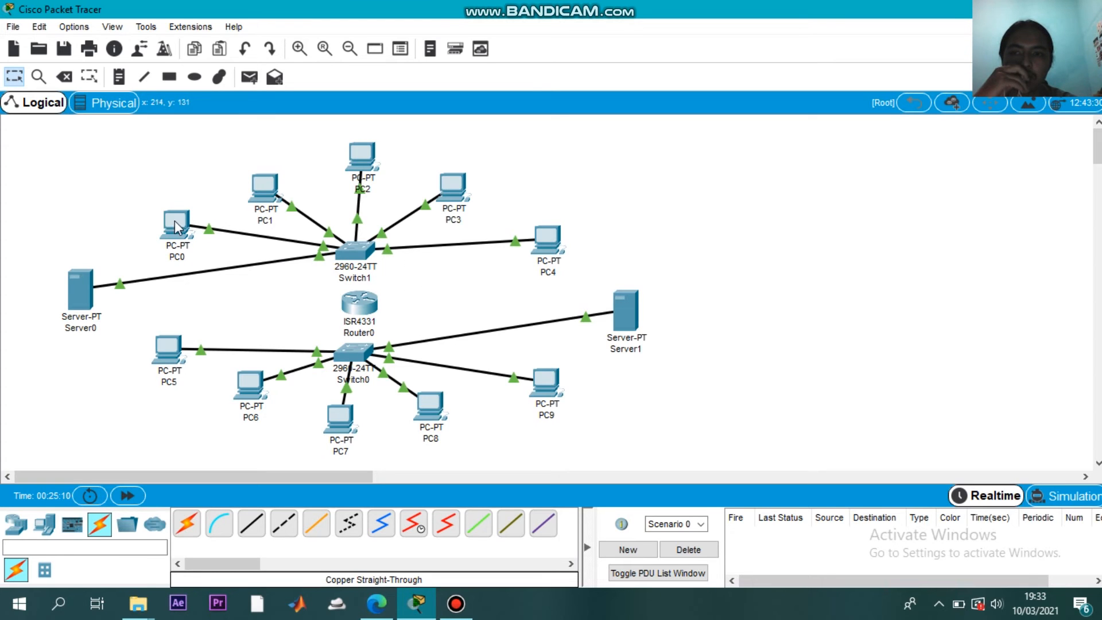
{"action": "left_click", "coordinate": [73, 293]}
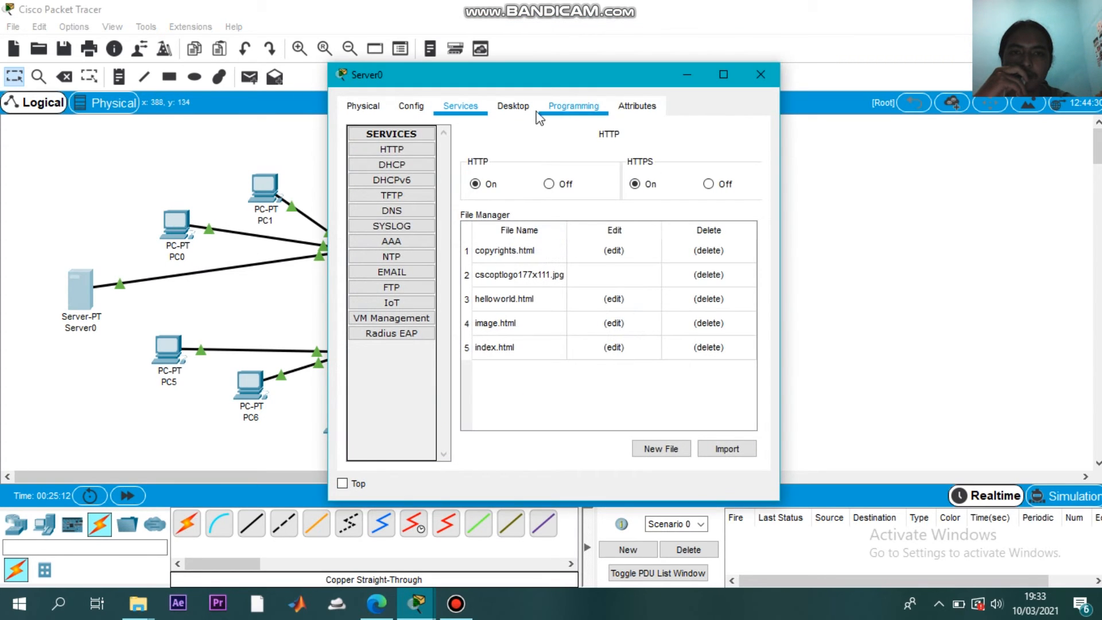
{"action": "left_click", "coordinate": [514, 106]}
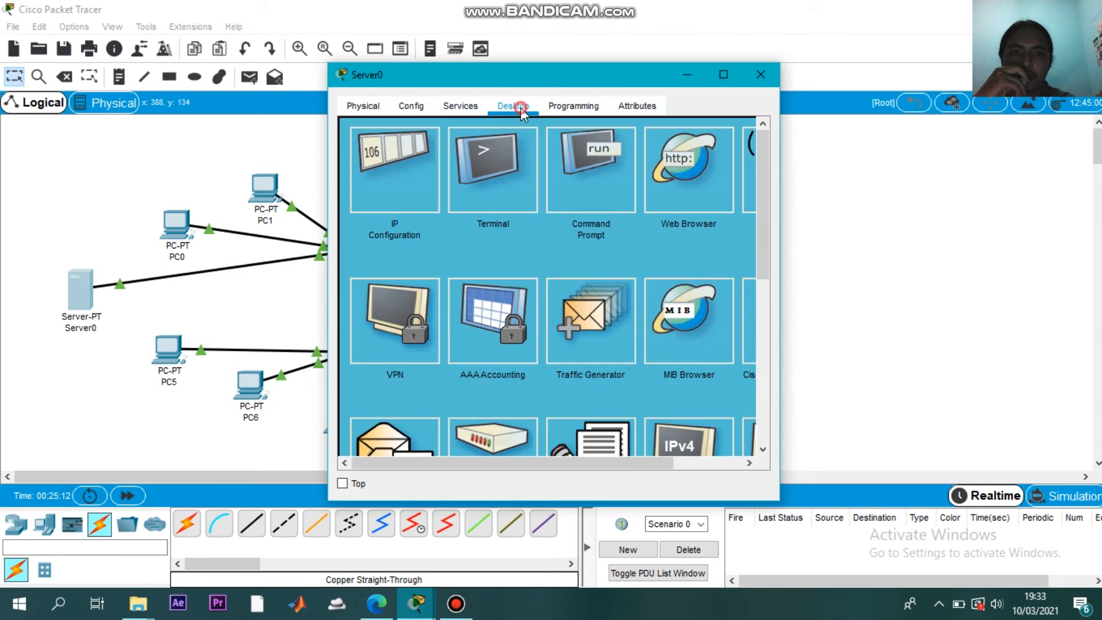
{"action": "left_click", "coordinate": [698, 163]}
{"action": "left_click", "coordinate": [497, 150]}
{"action": "type", "text": "we"}
{"action": "type", "text": "www"}
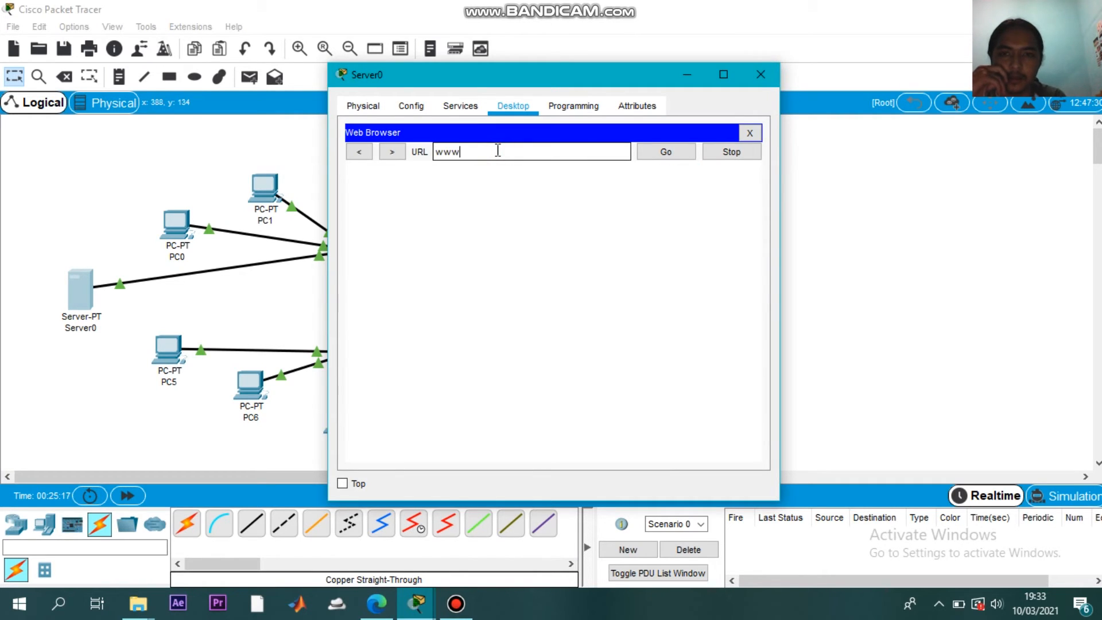
{"action": "type", "text": ".desa.com"}
{"action": "key", "text": "Return"}
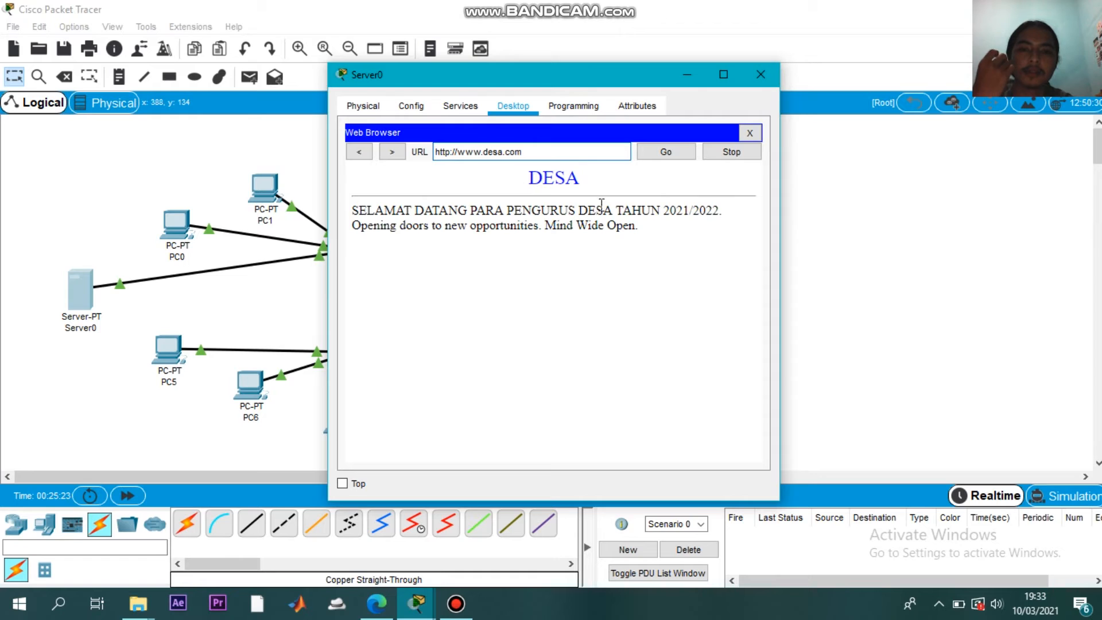
{"action": "left_click_drag", "start_coordinate": [350, 225], "coordinate": [673, 243]}
{"action": "triple_click", "coordinate": [674, 243]}
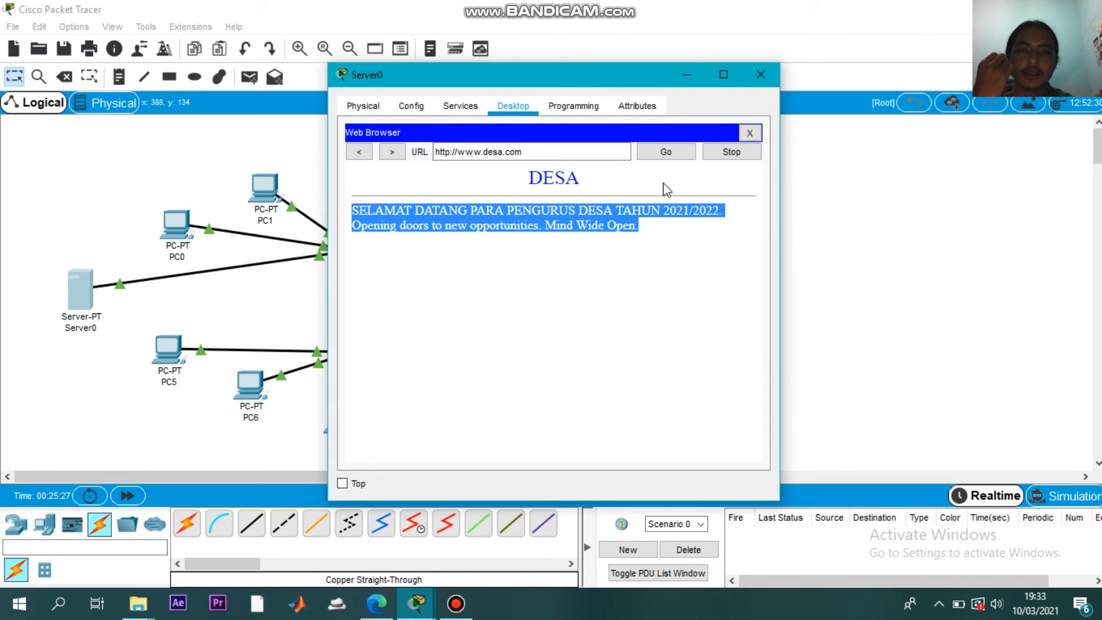
Load 172.16.30.1 in Server0's web browser, then leave Server0 and open PC0
{"action": "left_click", "coordinate": [567, 158]}
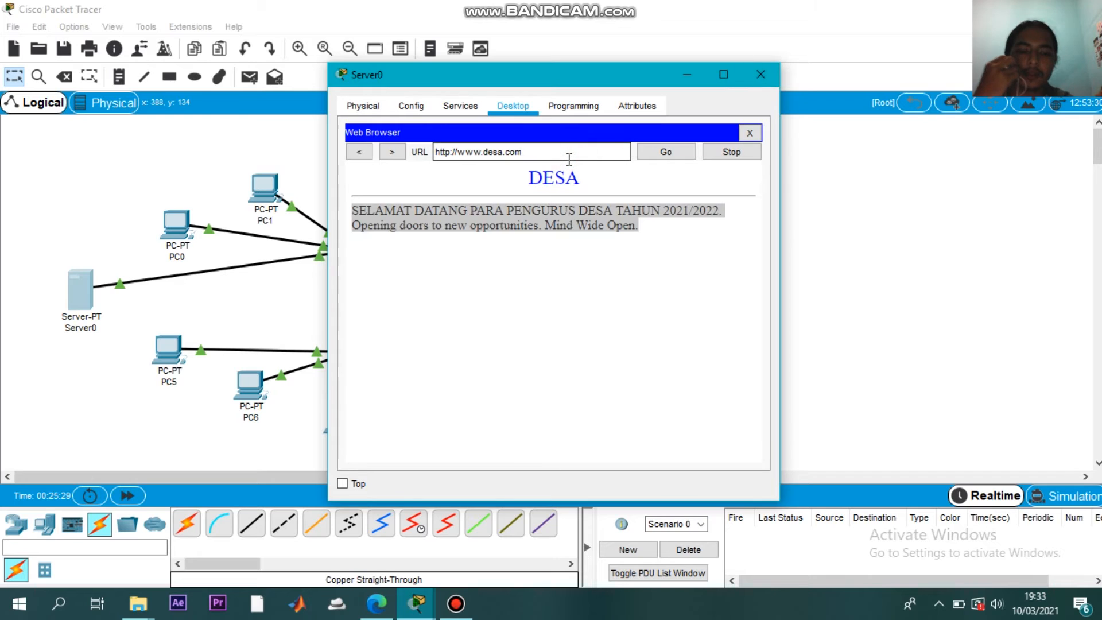
{"action": "key", "text": "BackSpace"}
{"action": "key", "text": "BackSpace"}
{"action": "key", "text": "BackSpace"}
{"action": "key", "text": "BackSpace"}
{"action": "key", "text": "BackSpace"}
{"action": "key", "text": "BackSpace"}
{"action": "key", "text": "BackSpace"}
{"action": "key", "text": "BackSpace"}
{"action": "key", "text": "BackSpace"}
{"action": "key", "text": "BackSpace"}
{"action": "key", "text": "BackSpace"}
{"action": "key", "text": "BackSpace"}
{"action": "key", "text": "BackSpace"}
{"action": "key", "text": "BackSpace"}
{"action": "key", "text": "BackSpace"}
{"action": "key", "text": "BackSpace"}
{"action": "key", "text": "BackSpace"}
{"action": "key", "text": "BackSpace"}
{"action": "type", "text": "172.1"}
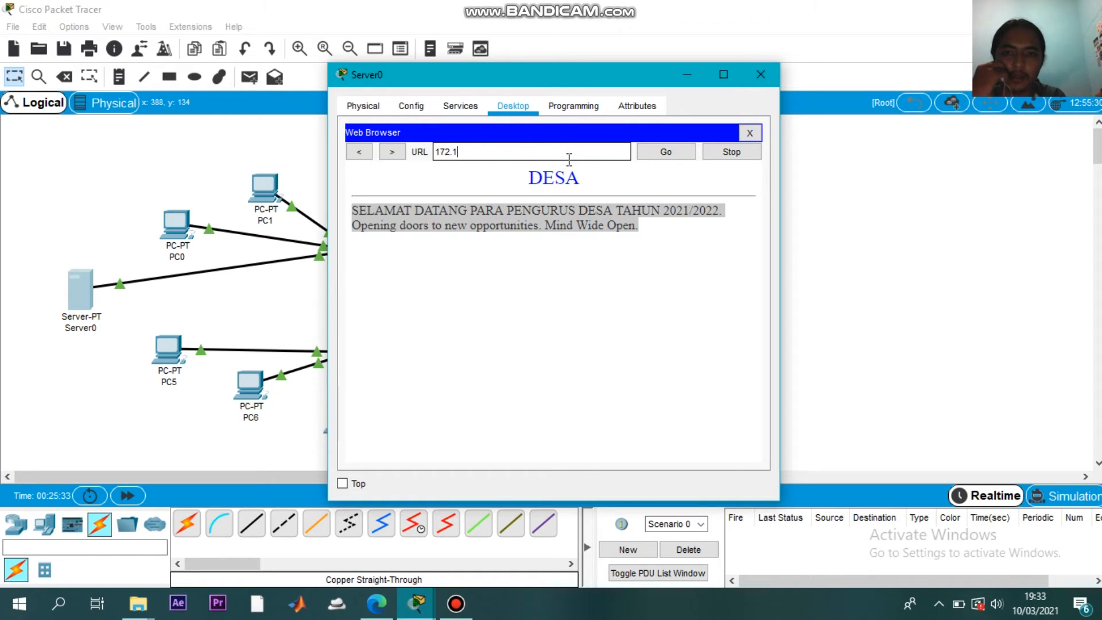
{"action": "type", "text": "6.30.1"}
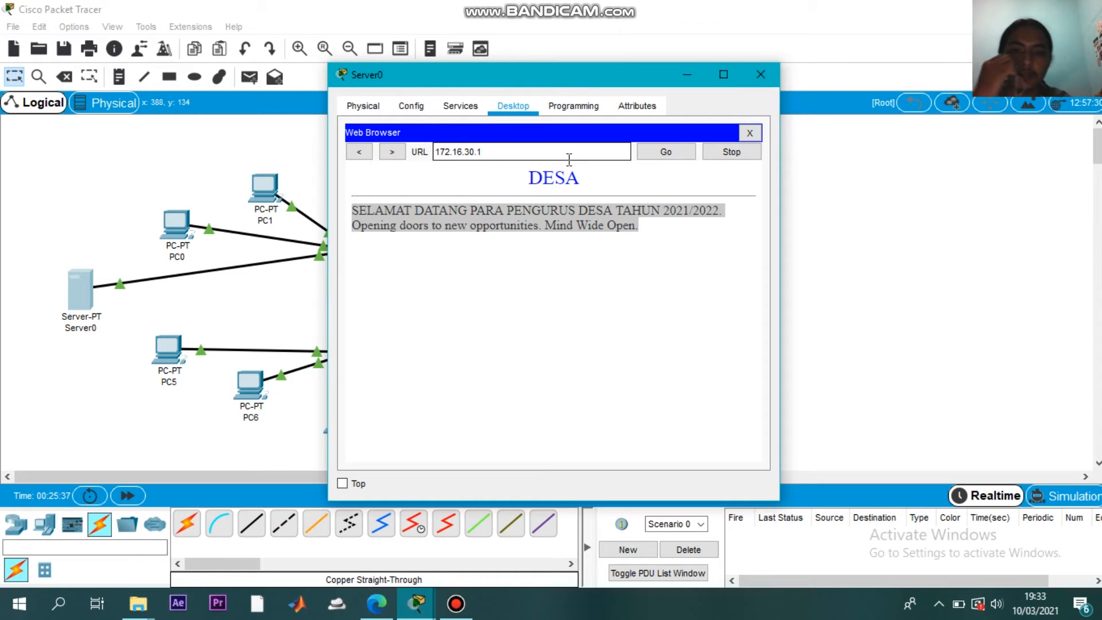
{"action": "left_click", "coordinate": [642, 156]}
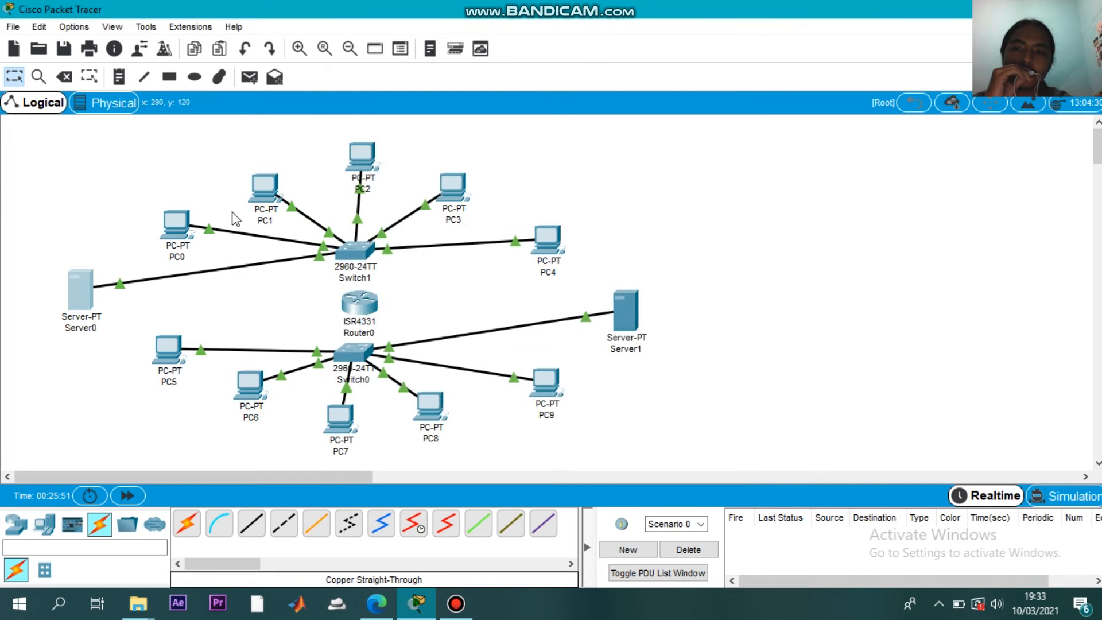
{"action": "left_click", "coordinate": [760, 75]}
{"action": "left_click", "coordinate": [185, 229]}
Delete the line "Opening doors to new opportunities. Mind Wide Open." from Server0's index.html and save it, overwriting the existing file
{"action": "left_click", "coordinate": [69, 299]}
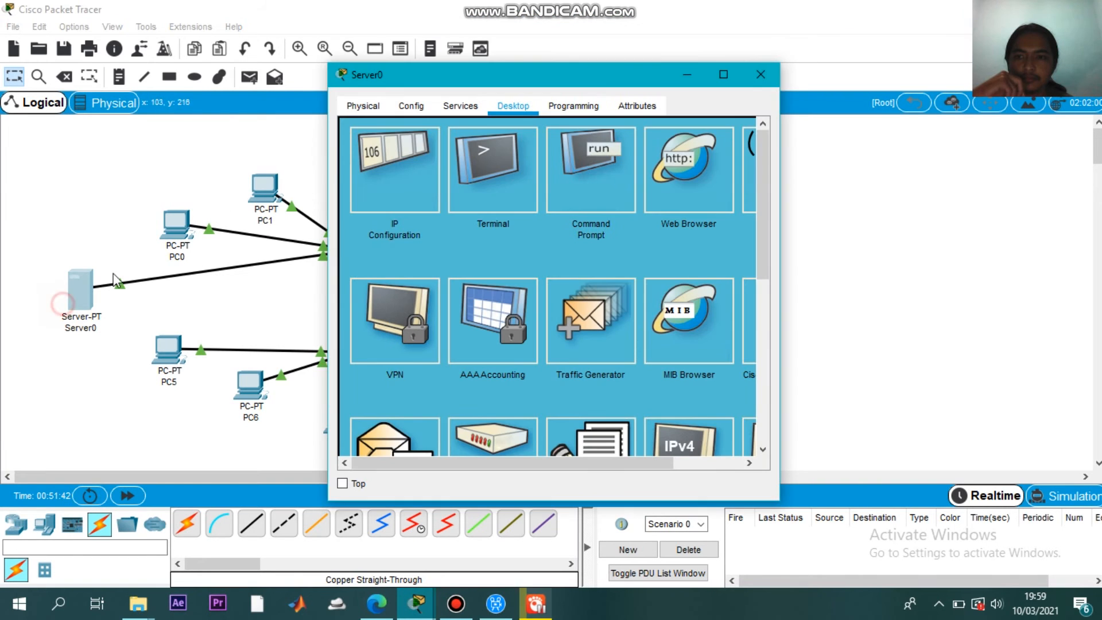
{"action": "left_click", "coordinate": [458, 106]}
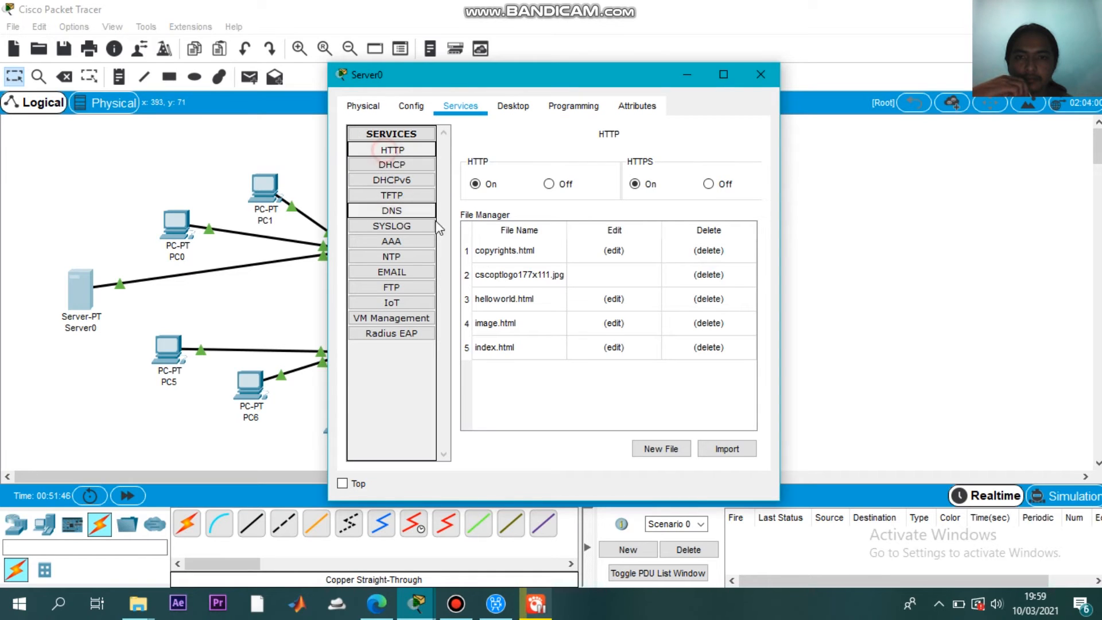
{"action": "left_click", "coordinate": [612, 347]}
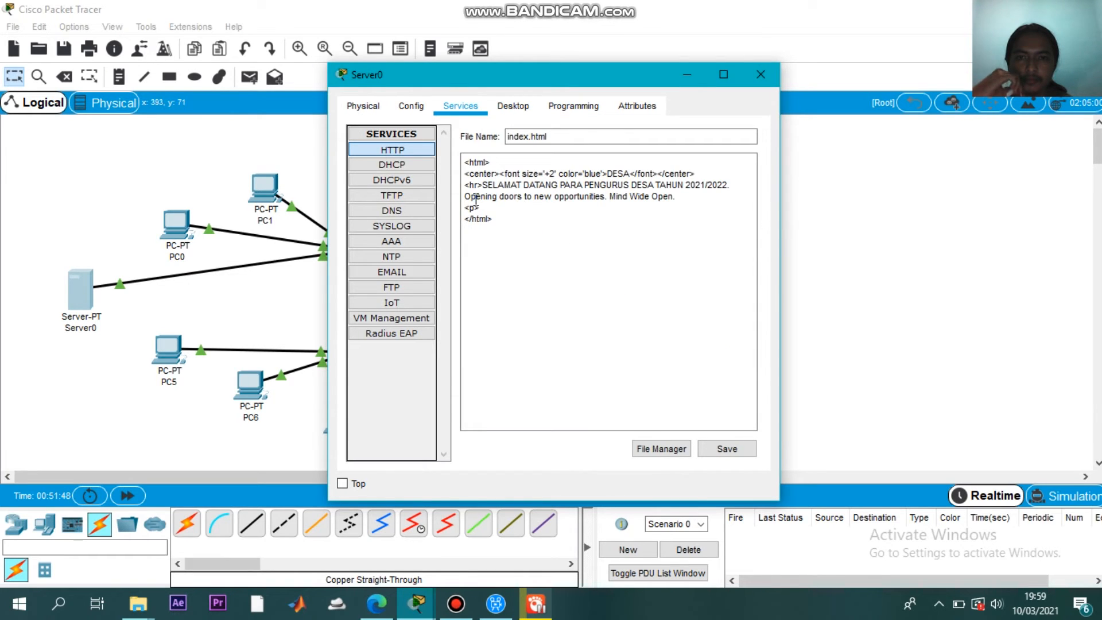
{"action": "left_click_drag", "start_coordinate": [464, 196], "coordinate": [679, 196]}
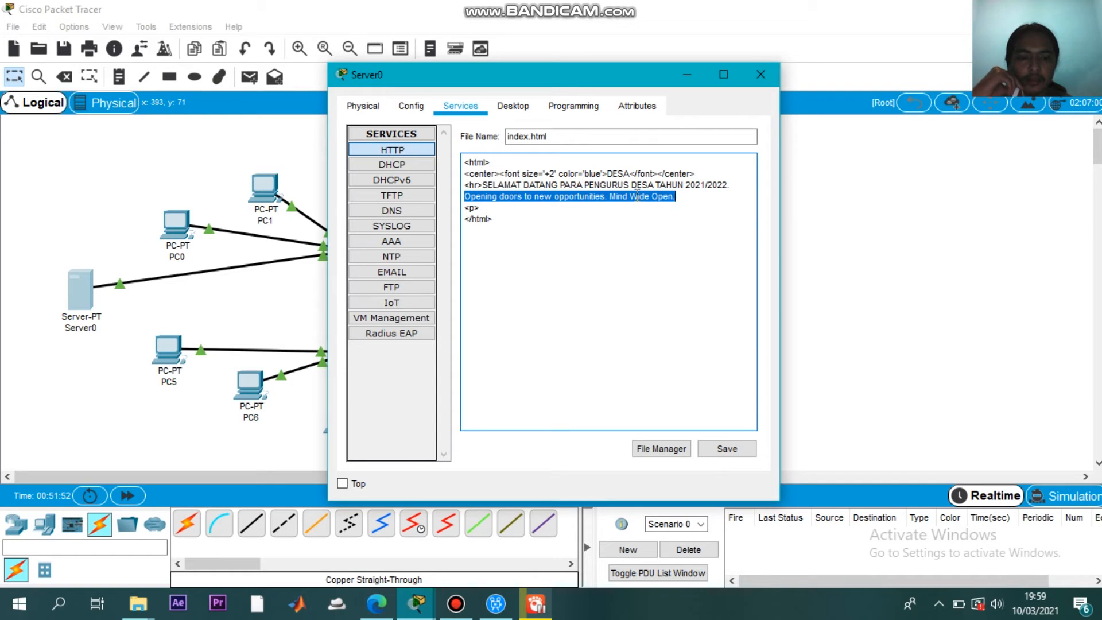
{"action": "key", "text": "BackSpace"}
{"action": "left_click", "coordinate": [727, 449]}
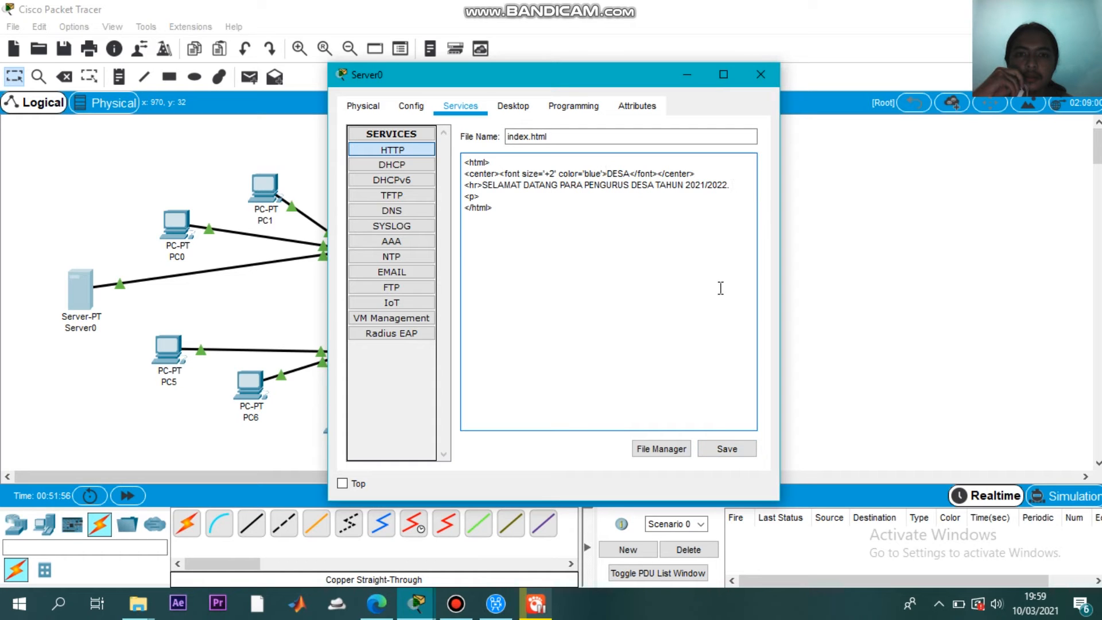
{"action": "left_click", "coordinate": [726, 448]}
{"action": "left_click", "coordinate": [605, 316]}
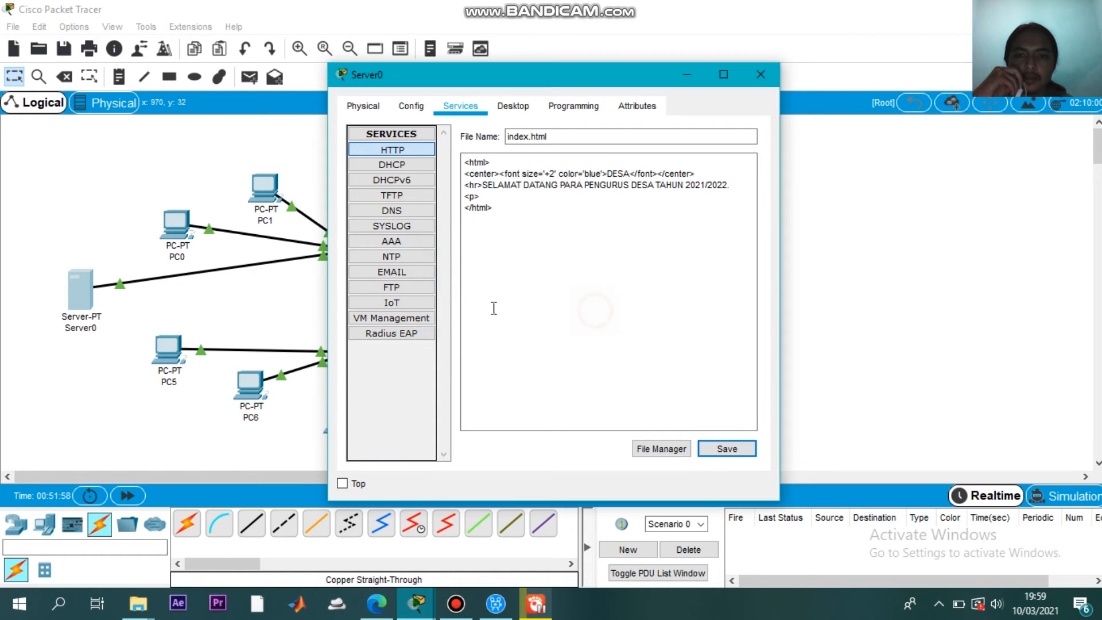
{"action": "left_click", "coordinate": [727, 449]}
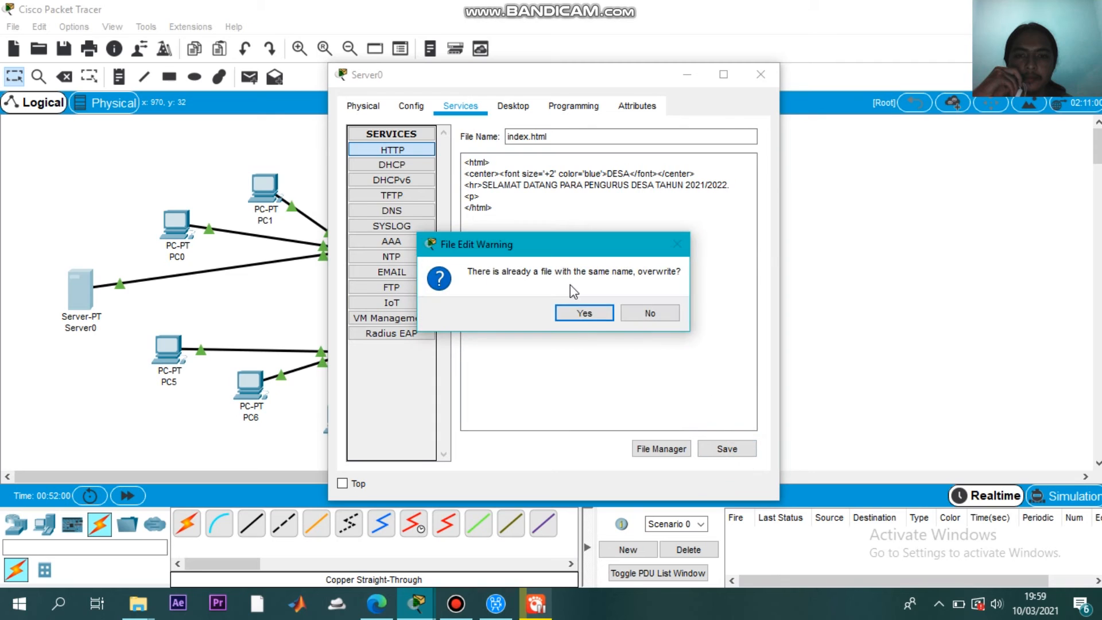
{"action": "left_click", "coordinate": [584, 314]}
{"action": "left_click", "coordinate": [760, 74]}
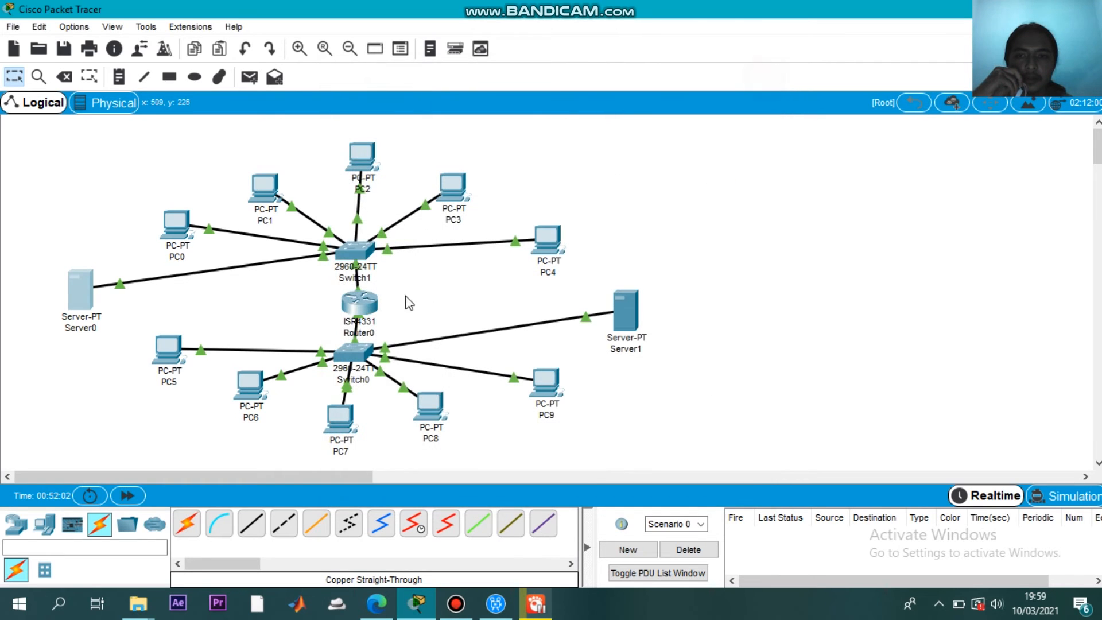
{"action": "left_click", "coordinate": [85, 282]}
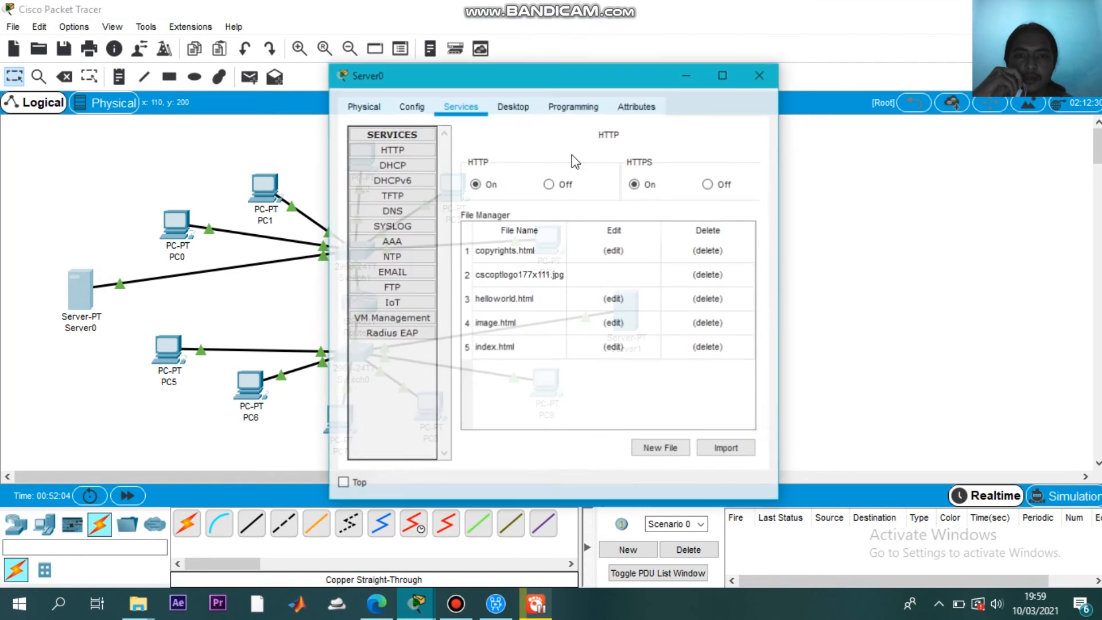
{"action": "left_click", "coordinate": [512, 106]}
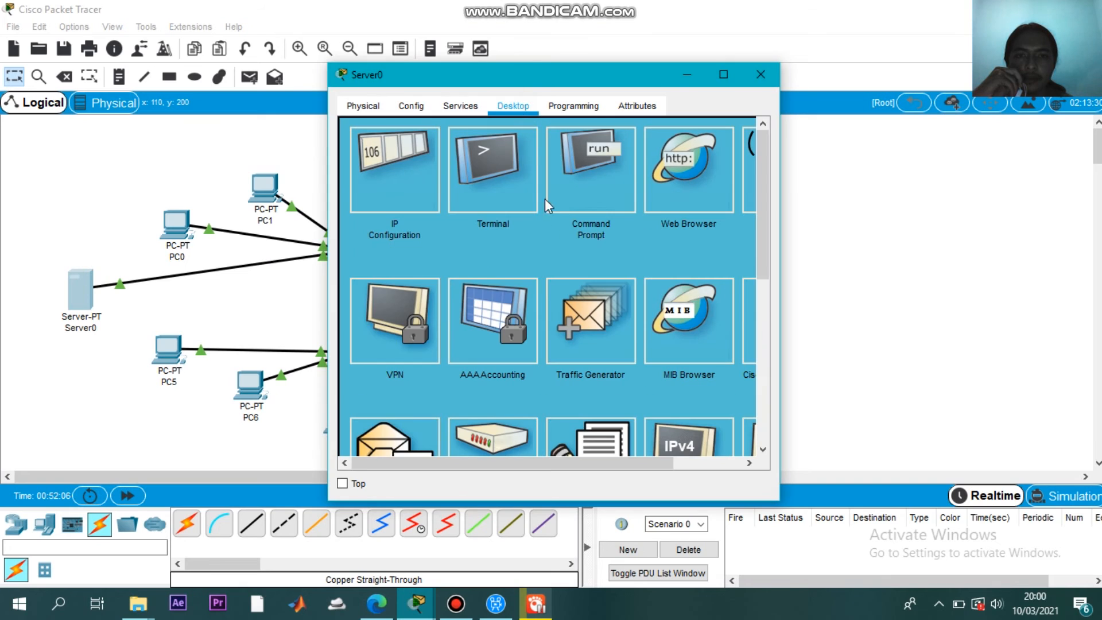
{"action": "left_click", "coordinate": [666, 167]}
{"action": "left_click", "coordinate": [556, 154]}
{"action": "type", "text": "www/be"}
{"action": "key", "text": "BackSpace"}
{"action": "key", "text": "BackSpace"}
{"action": "type", "text": ".desa/"}
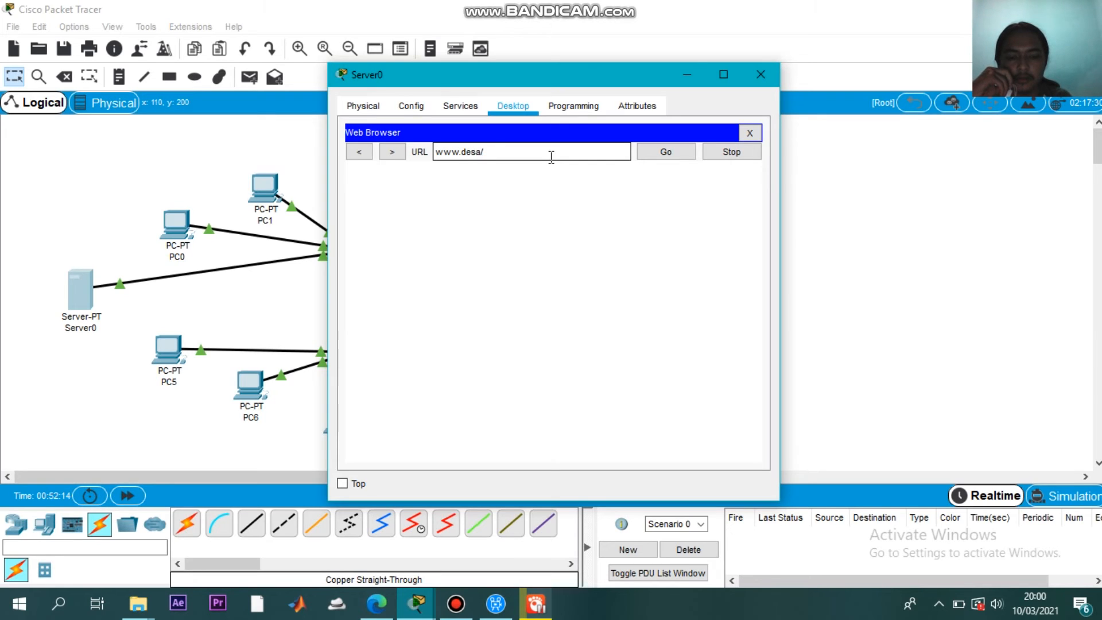
{"action": "type", "text": "com"}
{"action": "key", "text": "Return"}
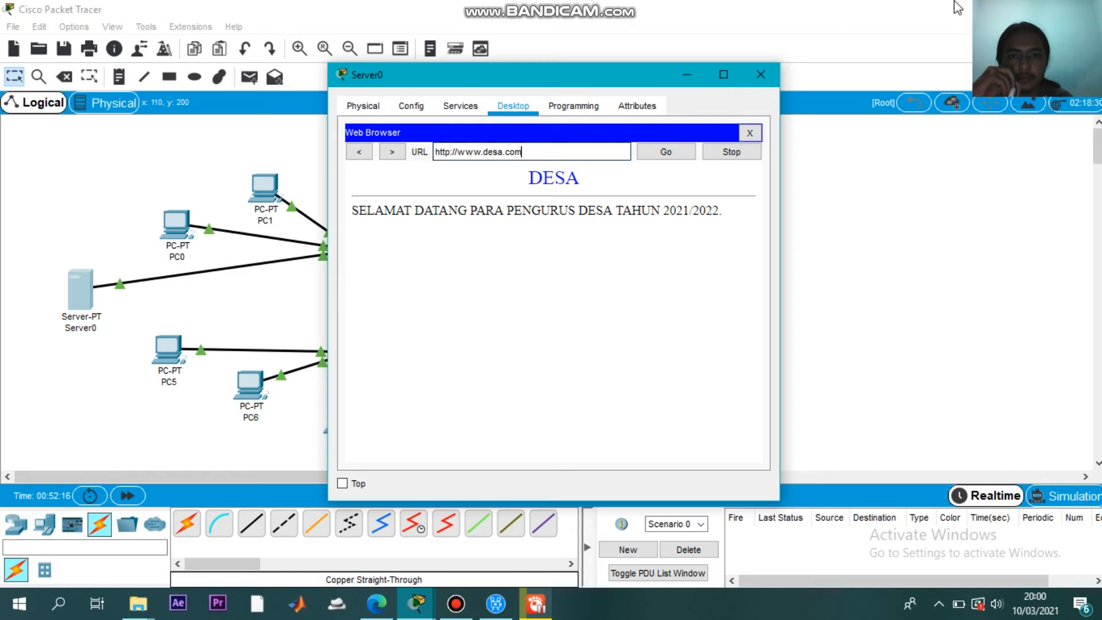
{"action": "left_click", "coordinate": [668, 151]}
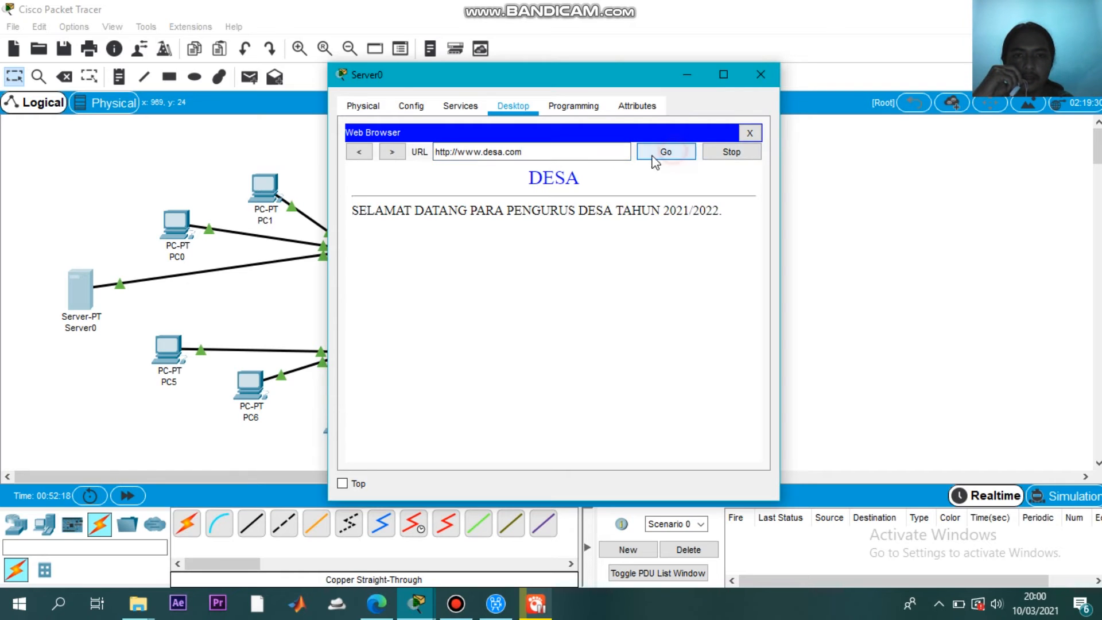
Replace the domain name with the server's IP address in Server0's web browser and load the page
{"action": "left_click_drag", "start_coordinate": [562, 152], "coordinate": [438, 152]}
{"action": "type", "text": "172."}
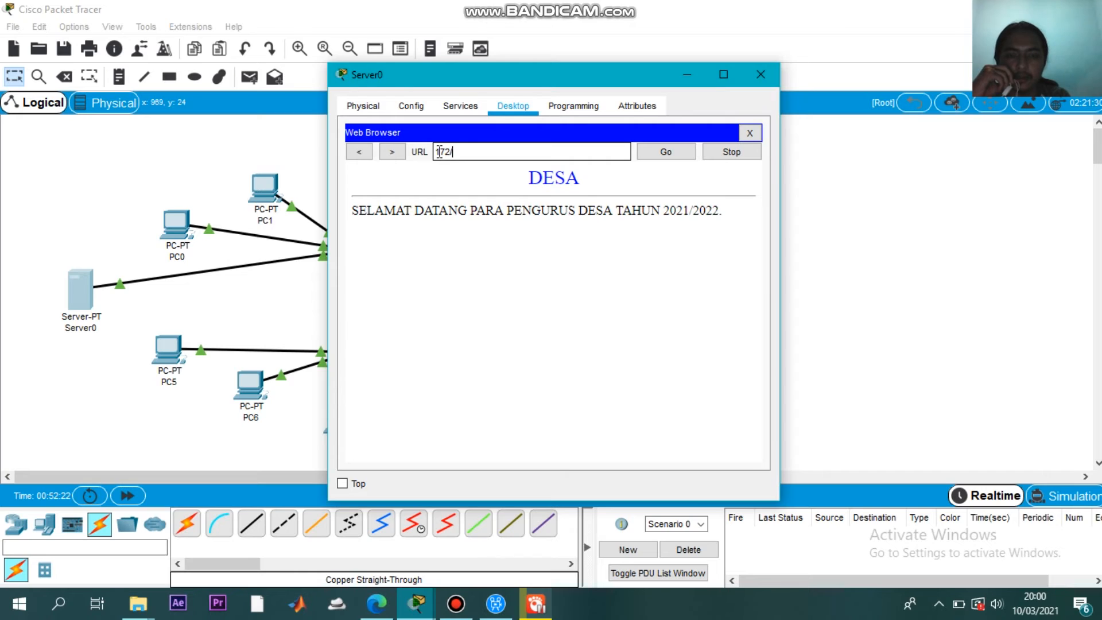
{"action": "type", "text": ".1"}
{"action": "type", "text": "1"}
{"action": "left_click", "coordinate": [666, 152]}
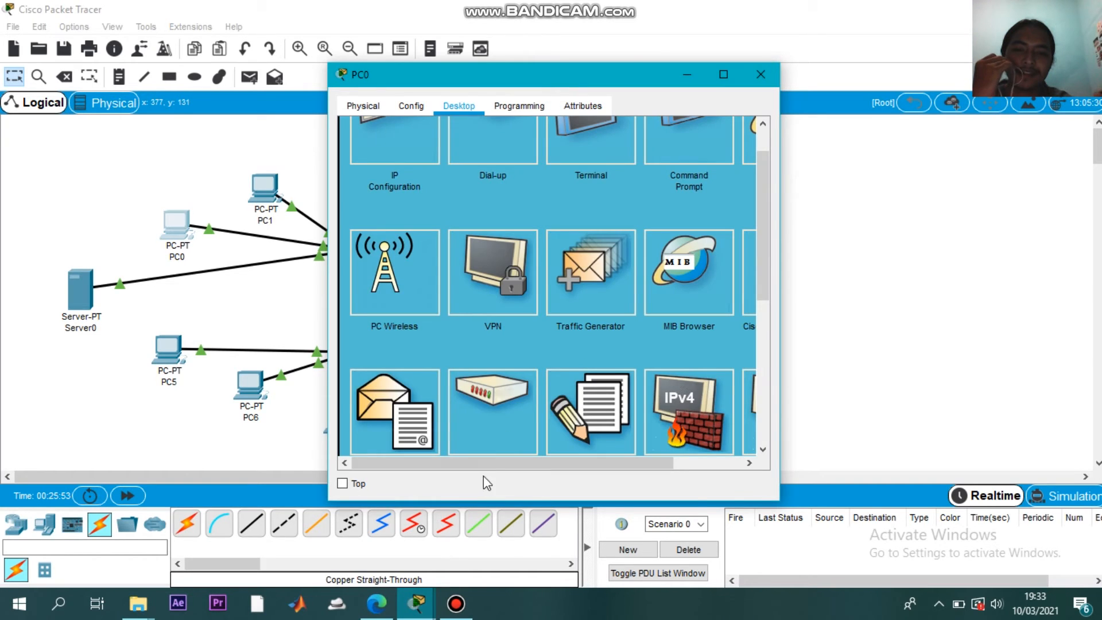
Compose a new mail on PC0 to user2's address at desa.com with the subject "untuk kaur pemerintahan"
{"action": "left_click_drag", "start_coordinate": [483, 462], "coordinate": [551, 463]}
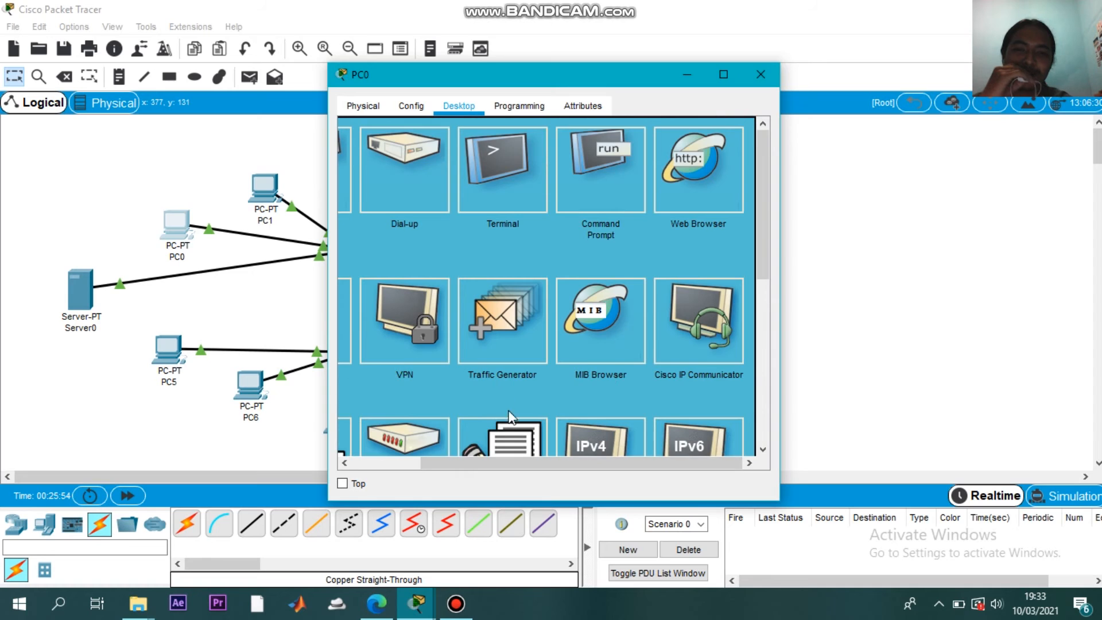
{"action": "scroll", "coordinate": [466, 383], "scroll_direction": "left", "scroll_amount": 2}
{"action": "scroll", "coordinate": [354, 339], "scroll_direction": "down", "scroll_amount": 2}
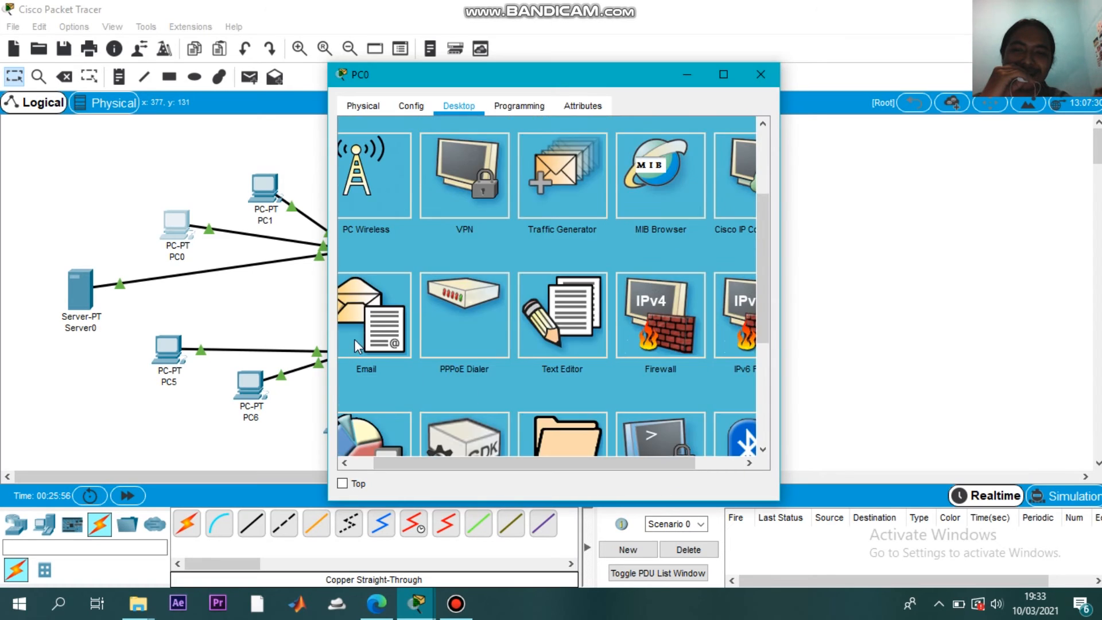
{"action": "left_click", "coordinate": [353, 339]}
{"action": "left_click", "coordinate": [402, 181]}
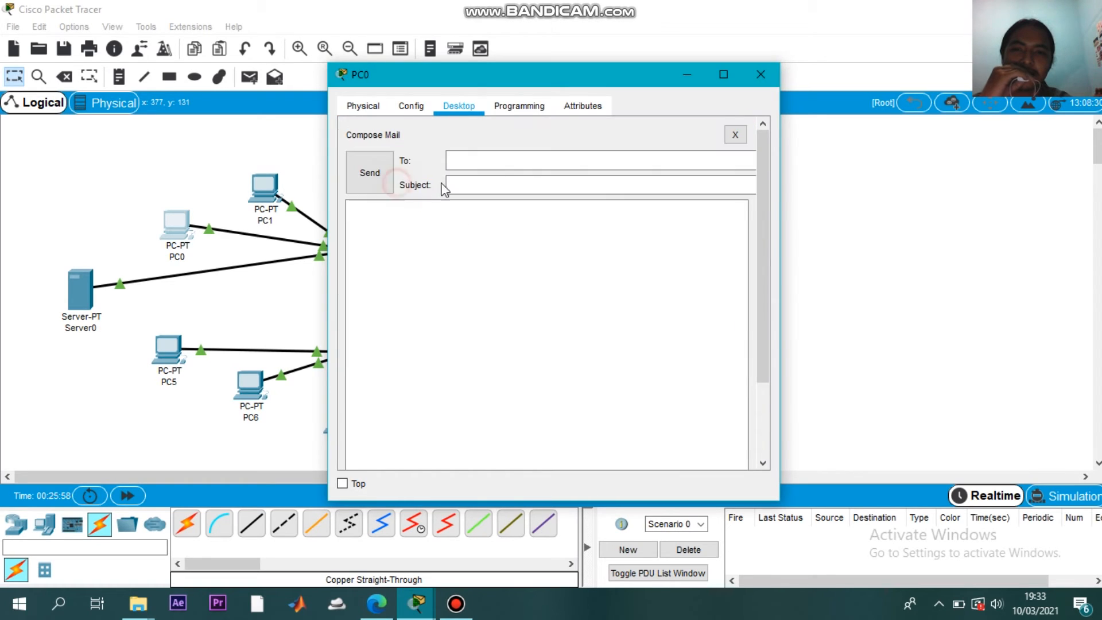
{"action": "left_click", "coordinate": [520, 159]}
{"action": "type", "text": "us"}
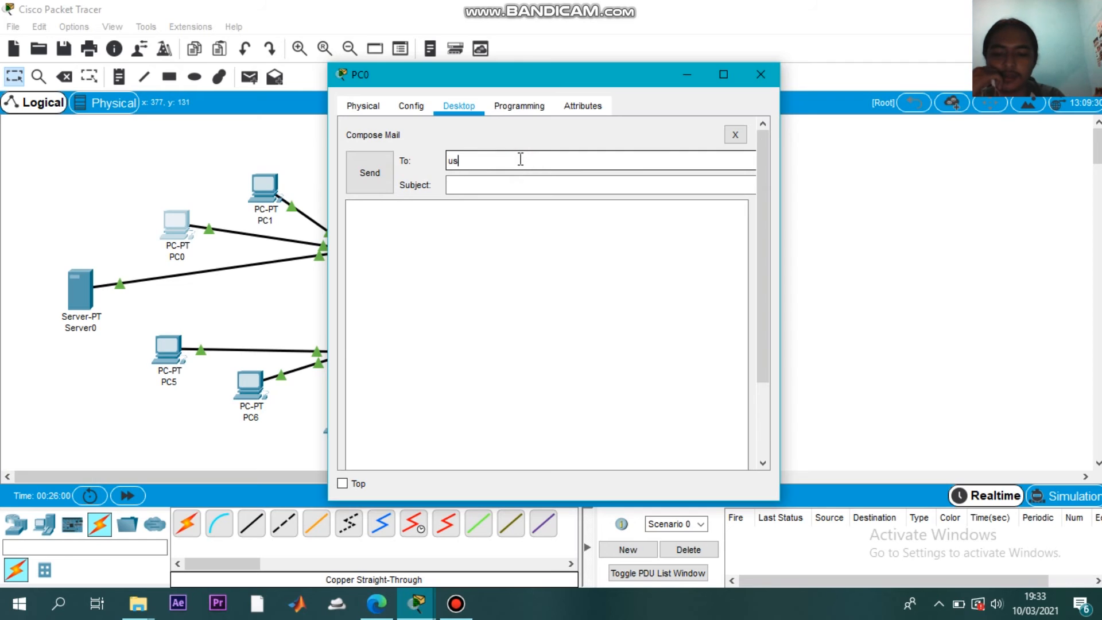
{"action": "type", "text": "er2@desa.com"}
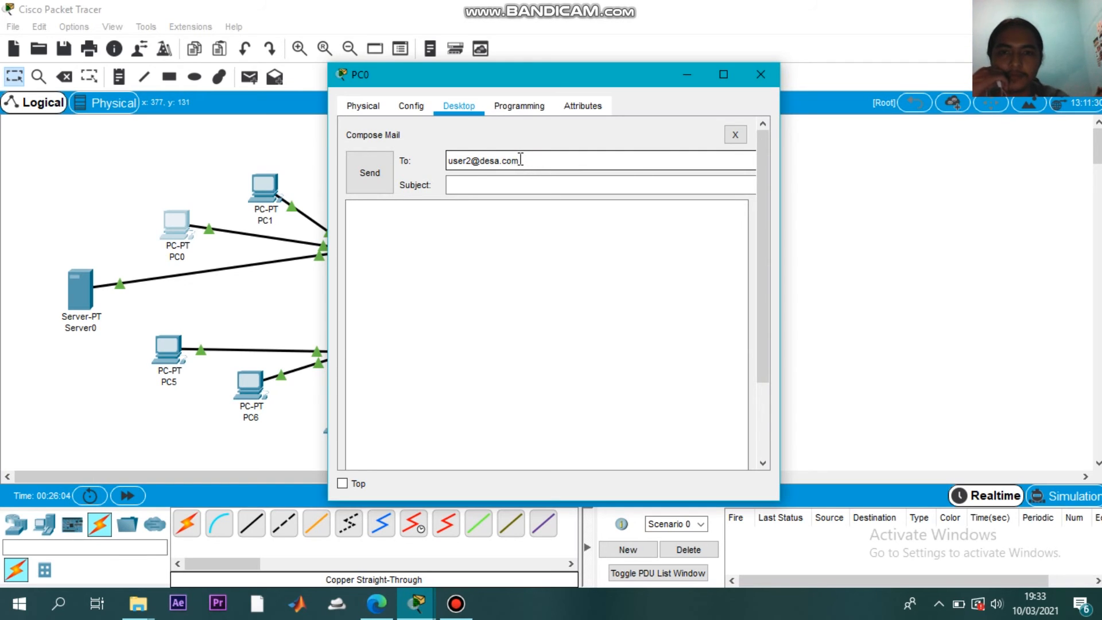
{"action": "left_click", "coordinate": [507, 180]}
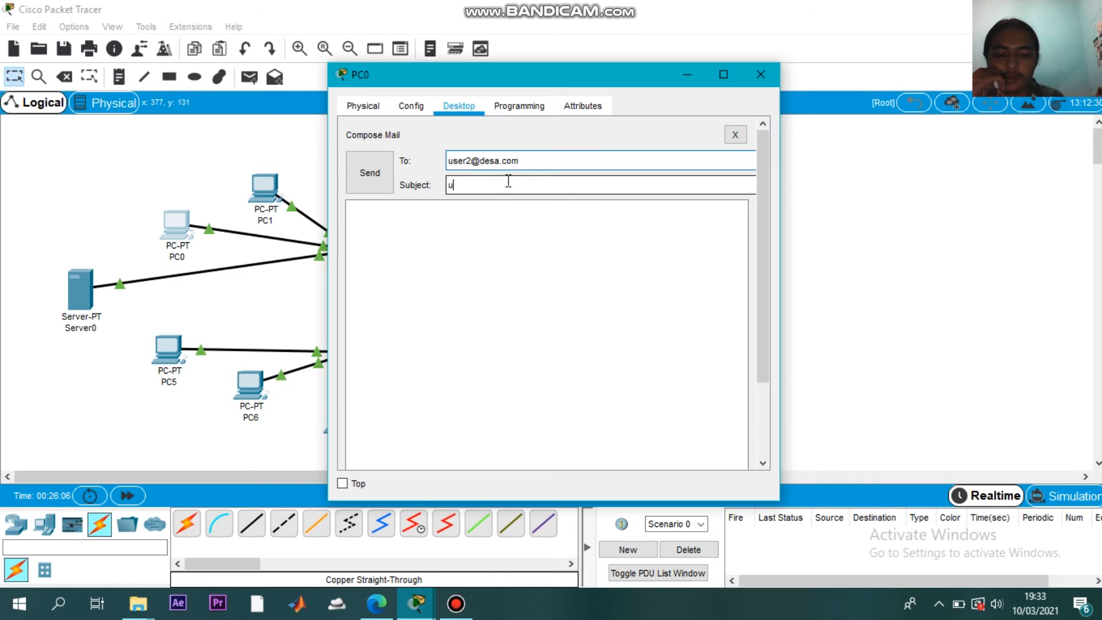
{"action": "type", "text": "untuk kaur pemerintahan"}
Write the mail body on PC0: "Assalamualaikum wr.wb" and "untuk kaur pemerintahan bagaimana perkembangan desa sekarang dengsan desa dahulu?" on separate lines
{"action": "left_click", "coordinate": [504, 211]}
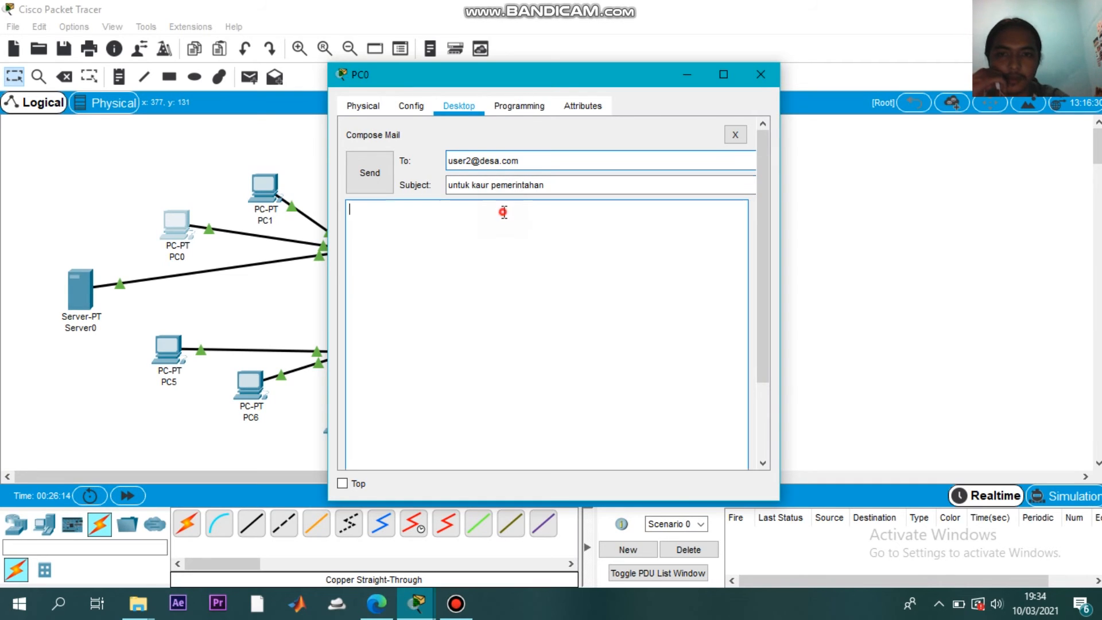
{"action": "type", "text": "Assalamualaikum wr.wb"}
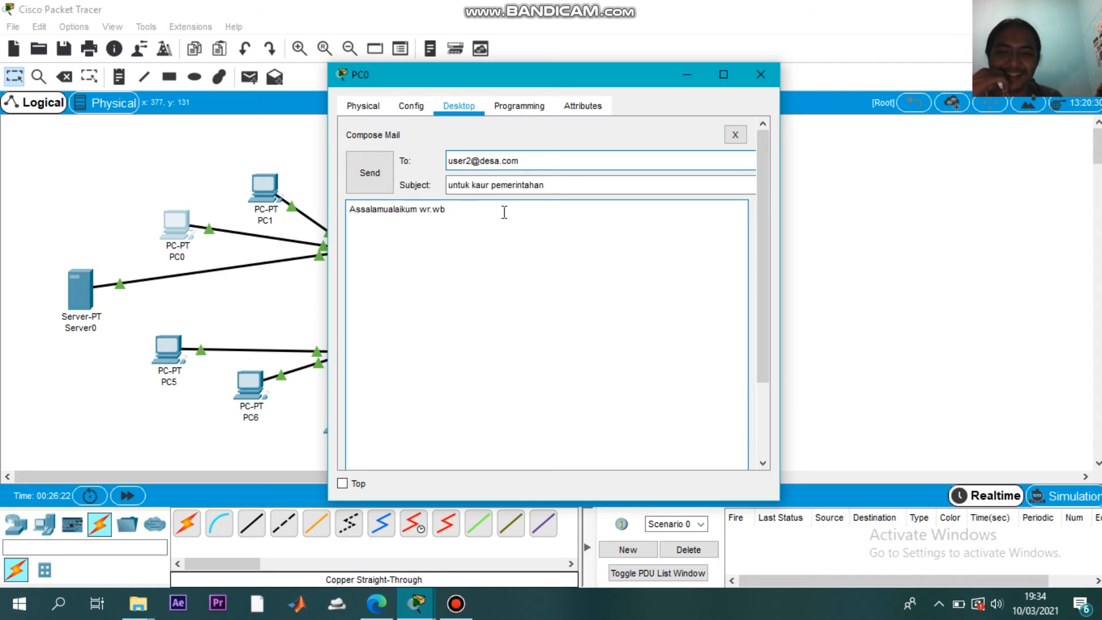
{"action": "key", "text": "Return"}
{"action": "type", "text": "untuk ks"}
{"action": "type", "text": "ir"}
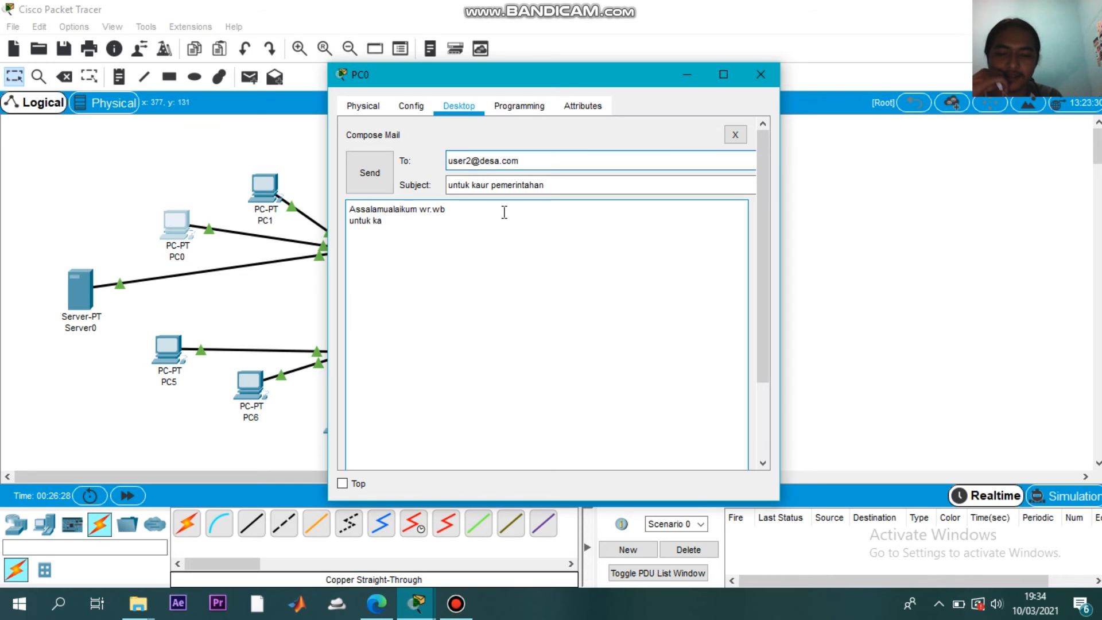
{"action": "type", "text": " pemerintahan b"}
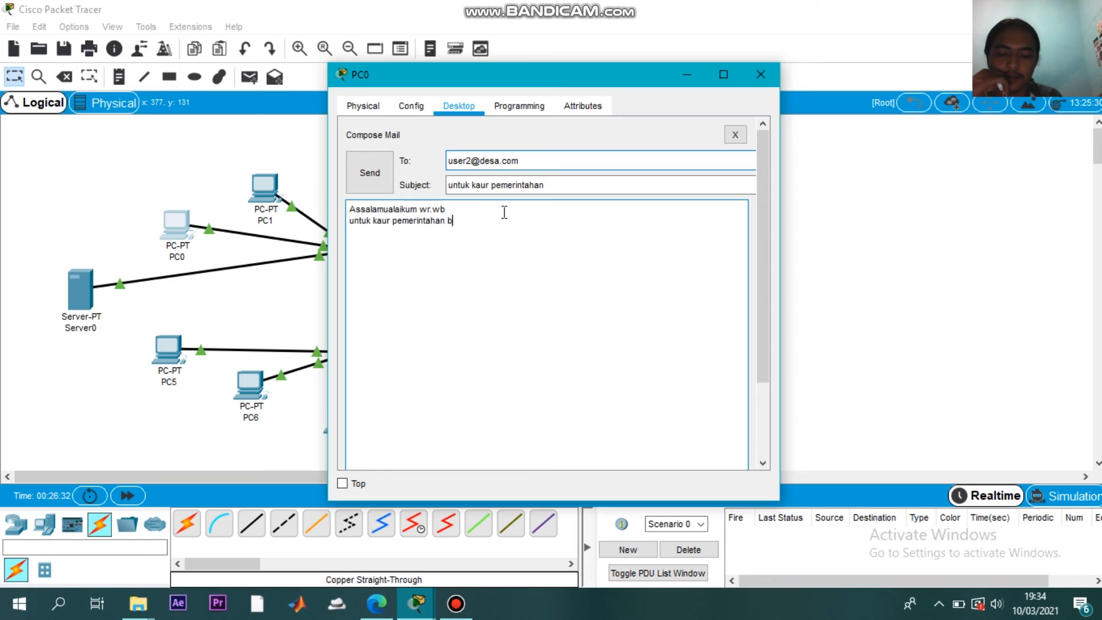
{"action": "type", "text": "agaimana perk"}
{"action": "type", "text": "embs"}
{"action": "type", "text": "bang"}
{"action": "type", "text": "an desa"}
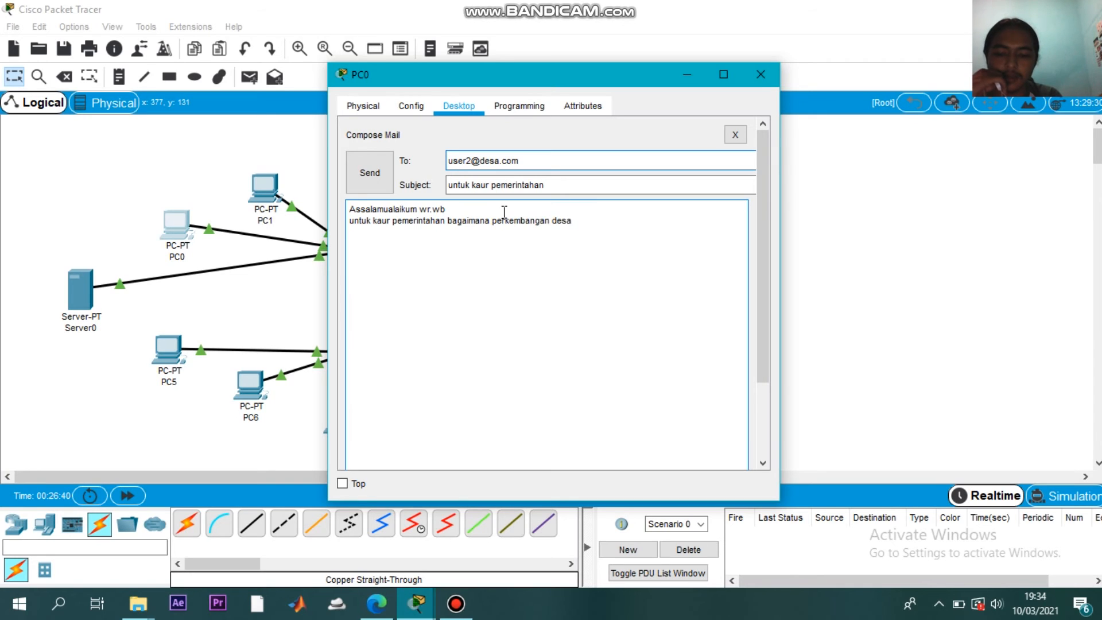
{"action": "type", "text": " sekarang dengsan des"}
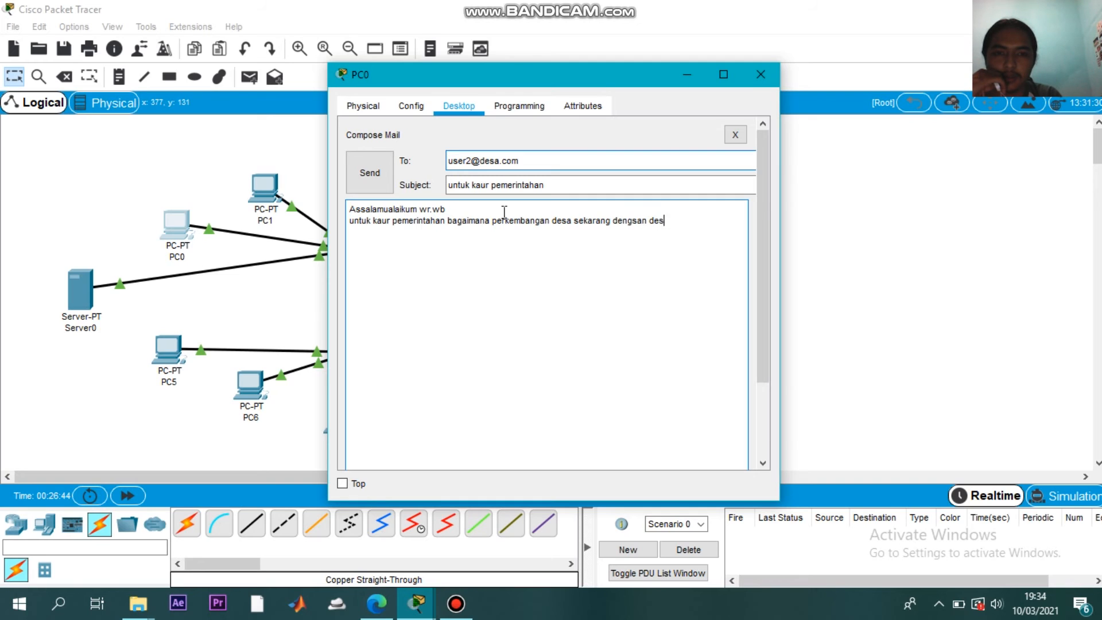
{"action": "type", "text": "a dahulu"}
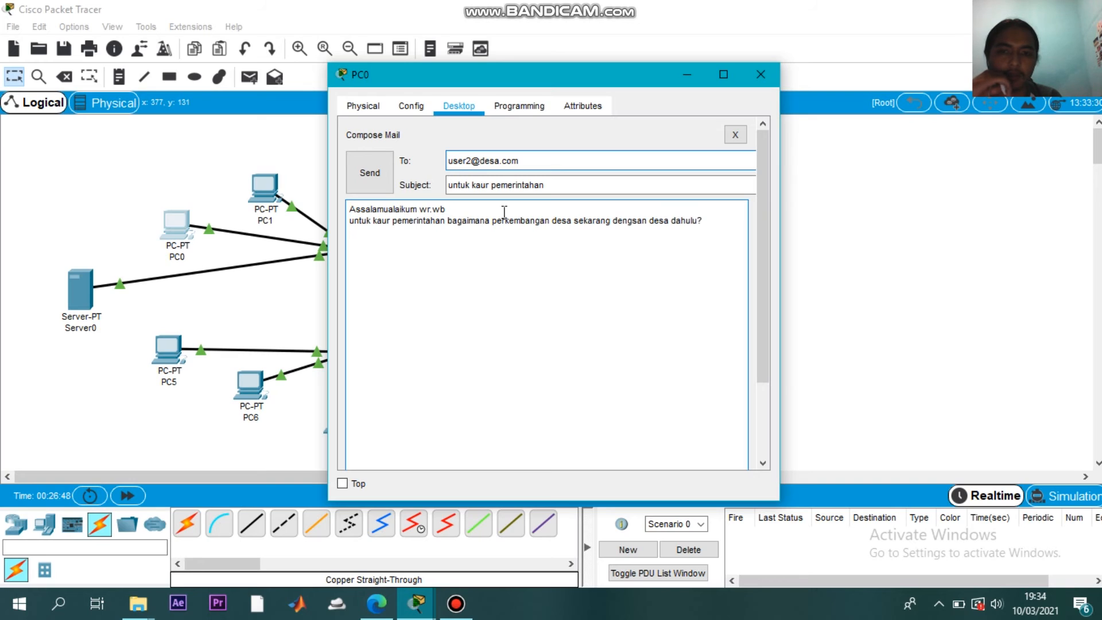
{"action": "type", "text": "?"}
Add the closing line "salam dari kaur pererncanaan" to PC0's mail and send it
{"action": "key", "text": "Return"}
{"action": "type", "text": "untuk"}
{"action": "key", "text": "BackSpace"}
{"action": "key", "text": "BackSpace"}
{"action": "key", "text": "BackSpace"}
{"action": "type", "text": "salam dari k"}
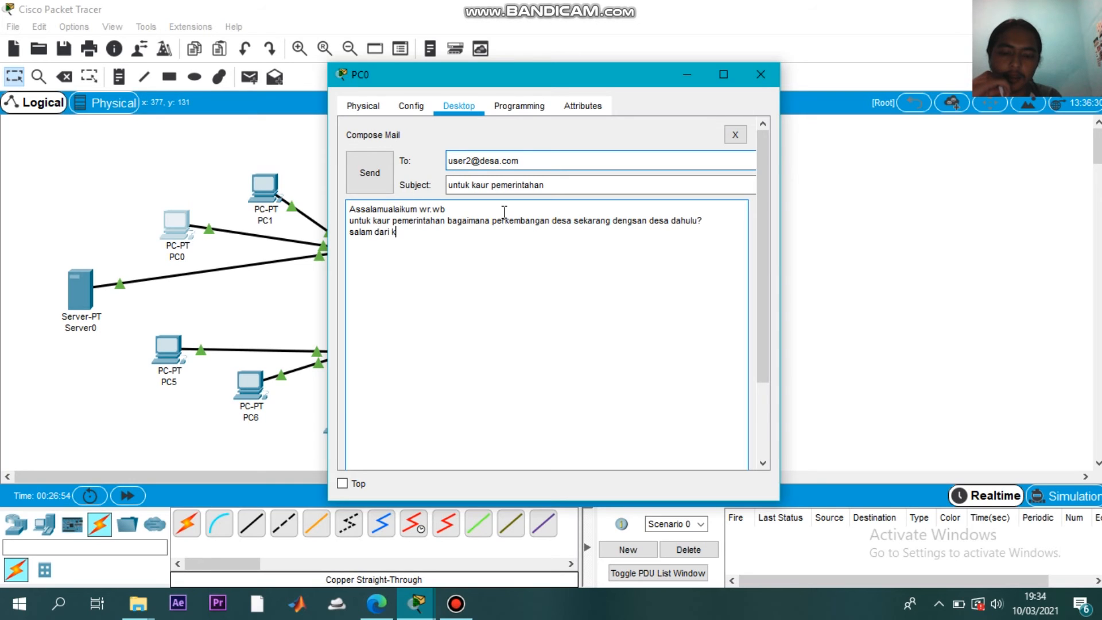
{"action": "type", "text": "aur pererncanaan"}
{"action": "left_click", "coordinate": [369, 172]}
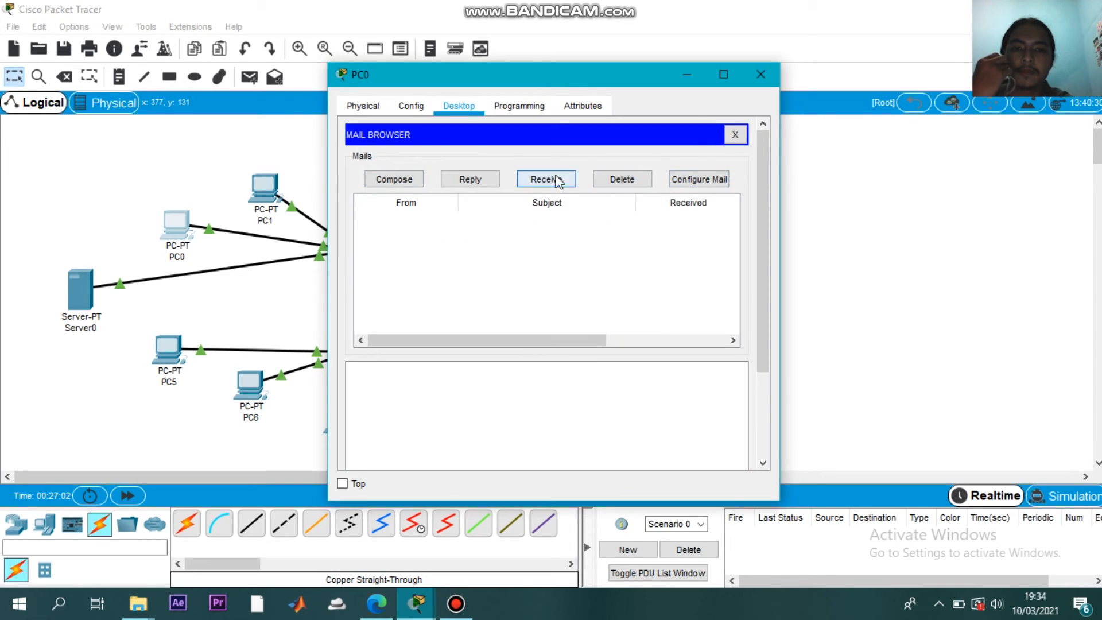
Close PC0 and receive the new mail in PC1's mail browser
{"action": "left_click", "coordinate": [769, 73]}
{"action": "left_click", "coordinate": [263, 185]}
{"action": "scroll", "coordinate": [466, 243], "scroll_direction": "down", "scroll_amount": 3}
{"action": "left_click", "coordinate": [393, 278]}
{"action": "scroll", "coordinate": [527, 172], "scroll_direction": "up", "scroll_amount": 2}
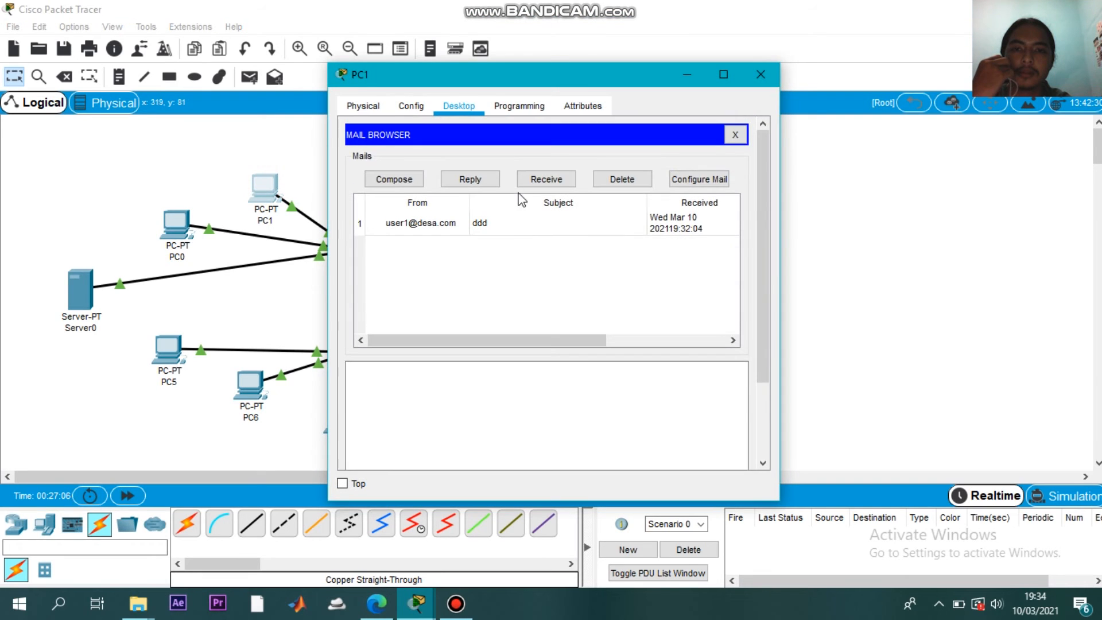
{"action": "left_click", "coordinate": [541, 181]}
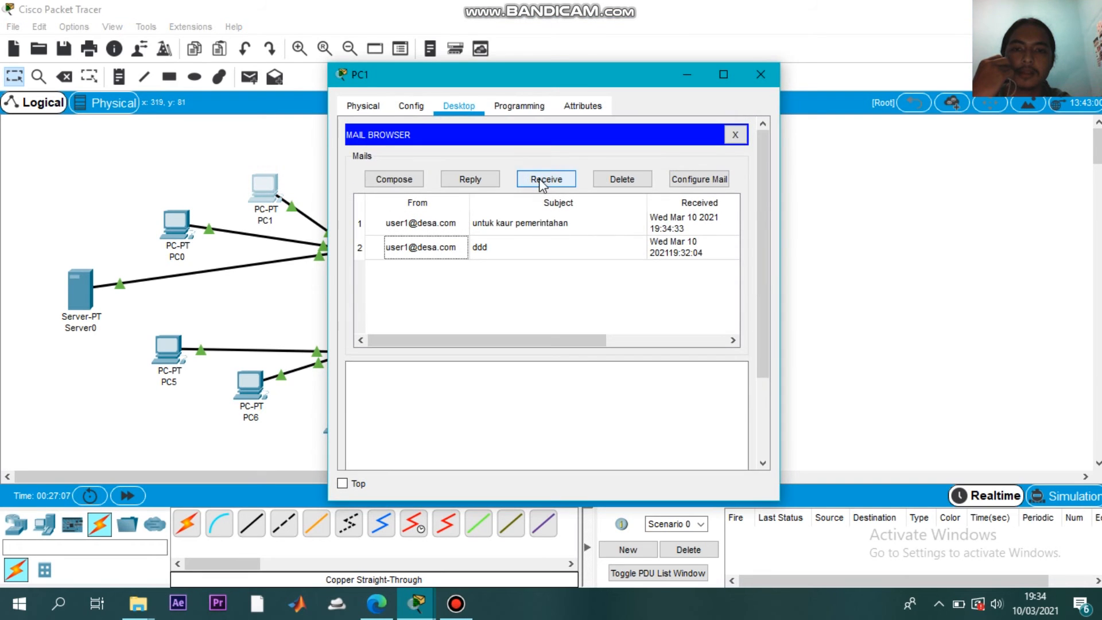
Open the received mail "untuk kaur pemerintahan" on PC1 and read its full message
{"action": "left_click", "coordinate": [510, 223]}
{"action": "scroll", "coordinate": [425, 415], "scroll_direction": "down", "scroll_amount": 2}
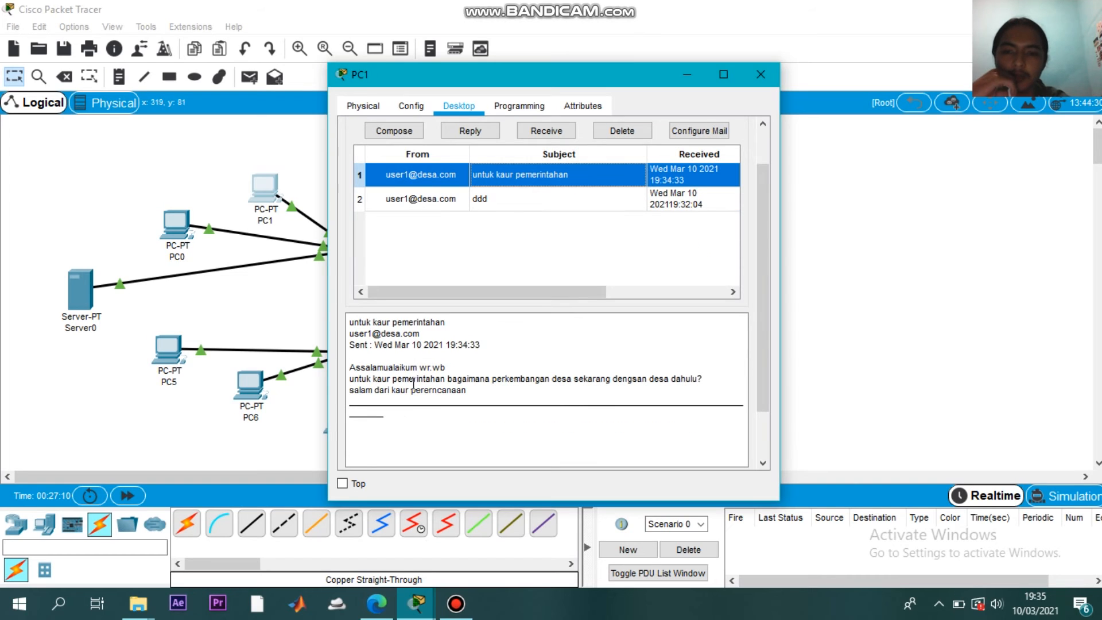
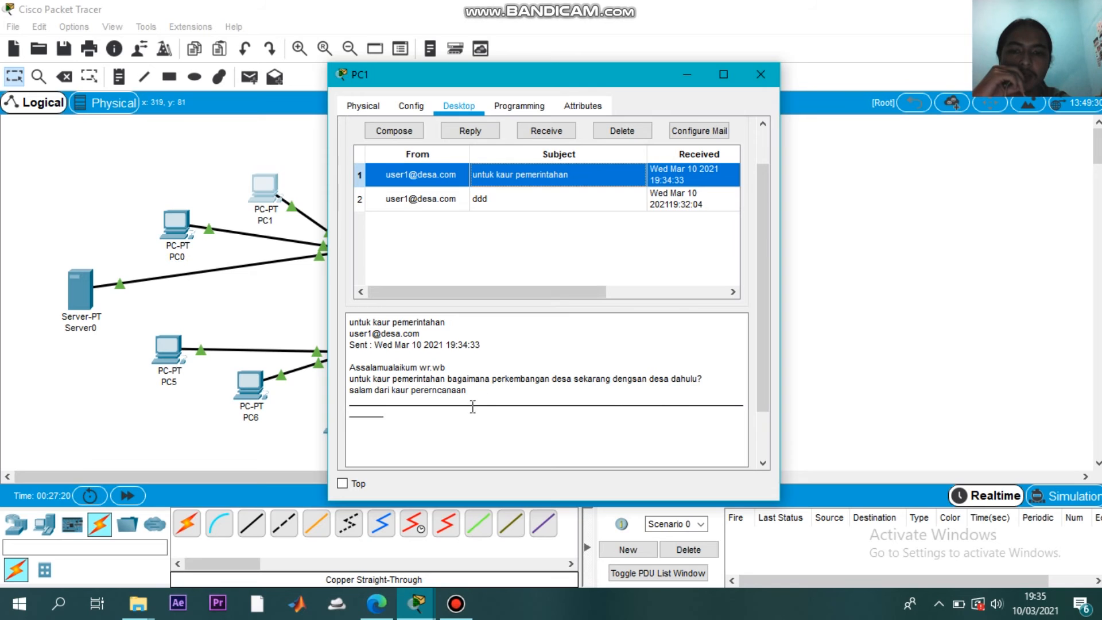
{"action": "scroll", "coordinate": [486, 394], "scroll_direction": "up", "scroll_amount": 1}
{"action": "scroll", "coordinate": [485, 394], "scroll_direction": "down", "scroll_amount": 2}
{"action": "scroll", "coordinate": [453, 345], "scroll_direction": "up", "scroll_amount": 3}
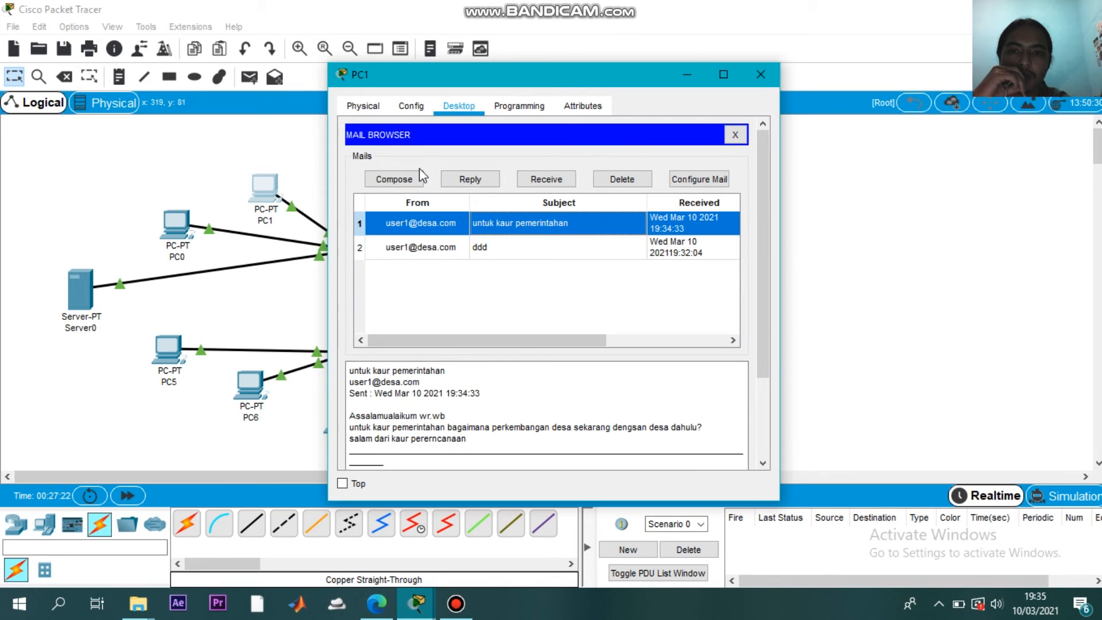
Start a reply to this mail on PC1 with "walaikumsalam" and, below it, "perkembangan sekarang untuk desa alhamdulilah maju tentram"
{"action": "left_click", "coordinate": [466, 181]}
{"action": "left_click", "coordinate": [400, 224]}
{"action": "type", "text": "walaikumsalam"}
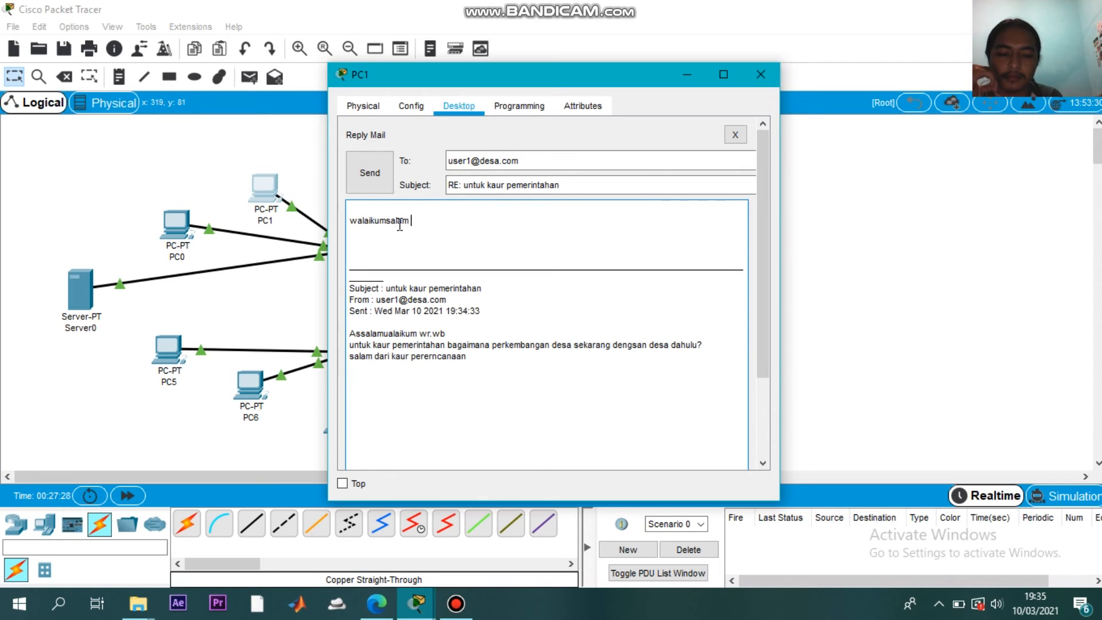
{"action": "key", "text": "Return"}
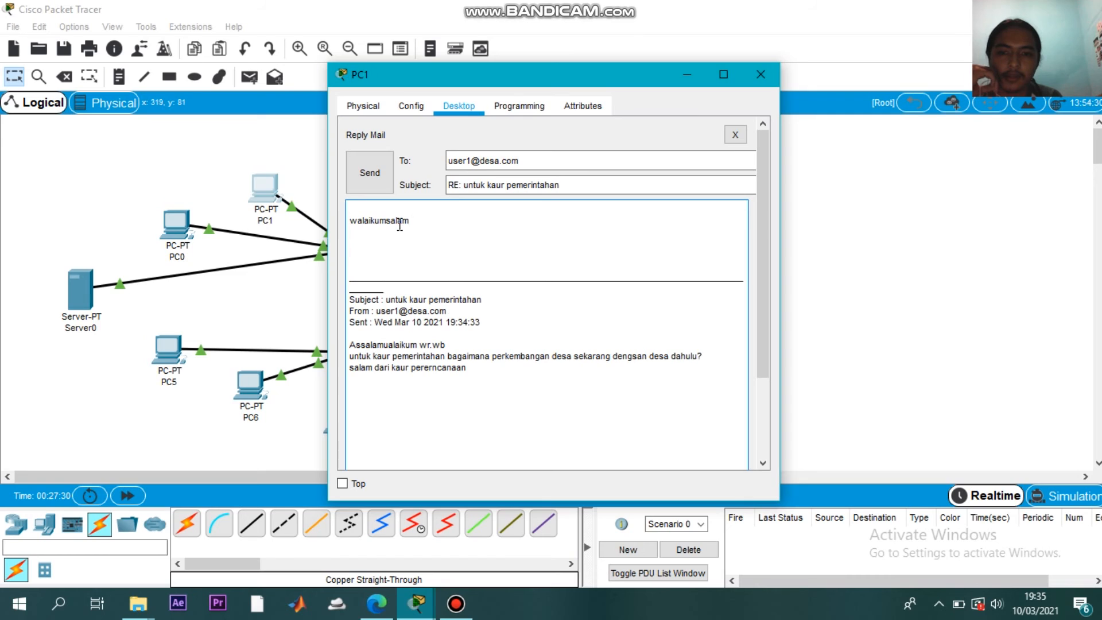
{"action": "type", "text": "perkembangan sekarang untuk"}
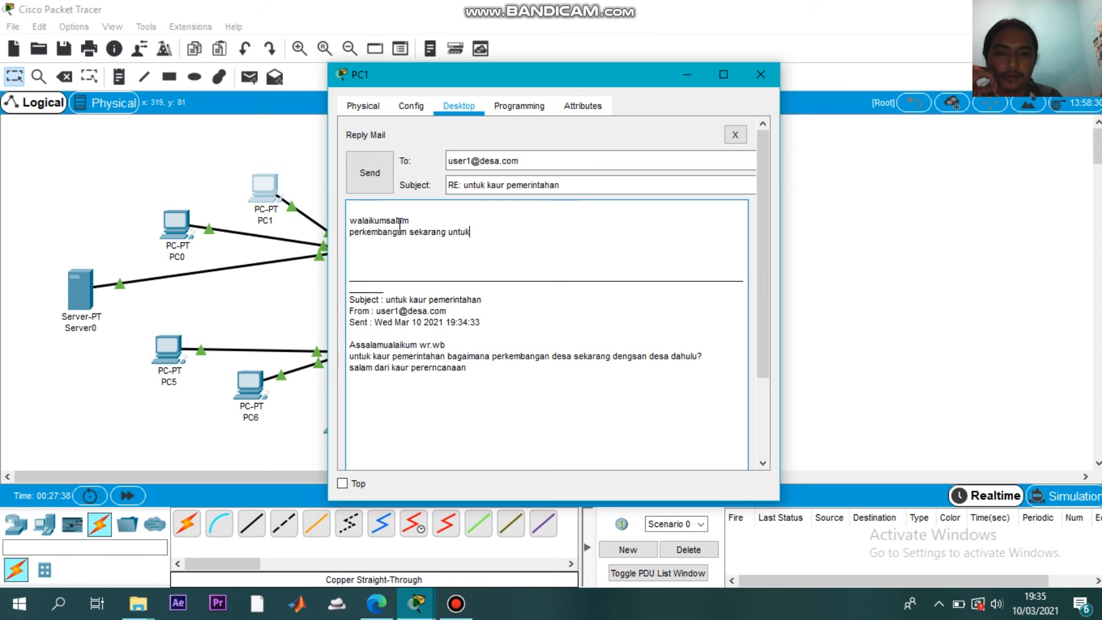
{"action": "type", "text": " desa alhamdulilah maju tentram"}
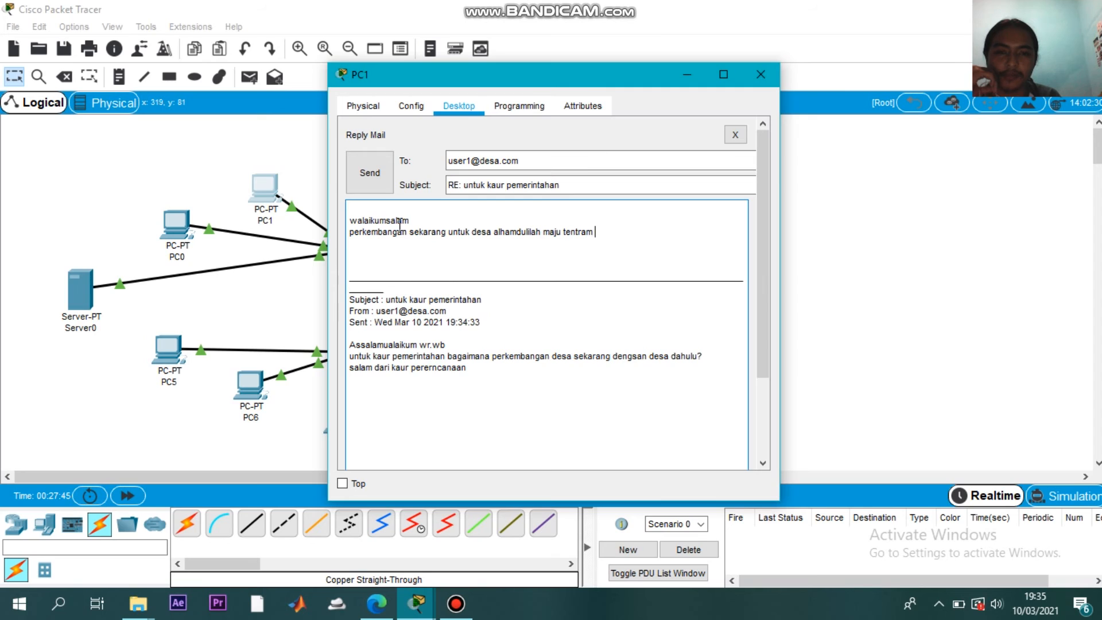
Add the line "good pokoknya barokah" to PC1's reply and send it
{"action": "key", "text": "Return"}
{"action": "type", "text": "good "}
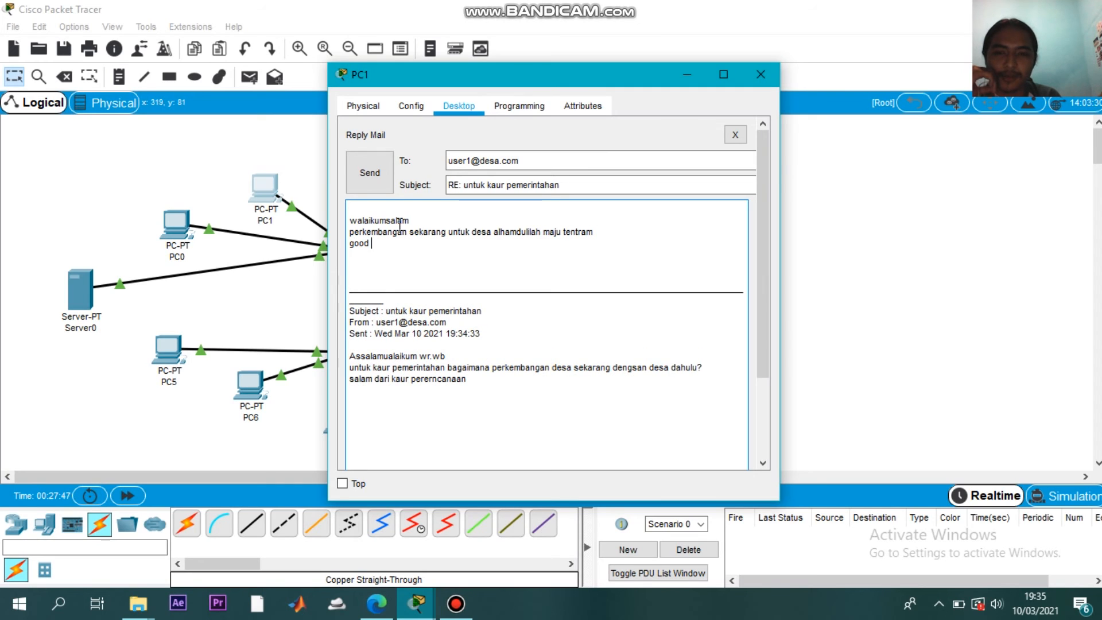
{"action": "type", "text": "pokoknya barokah"}
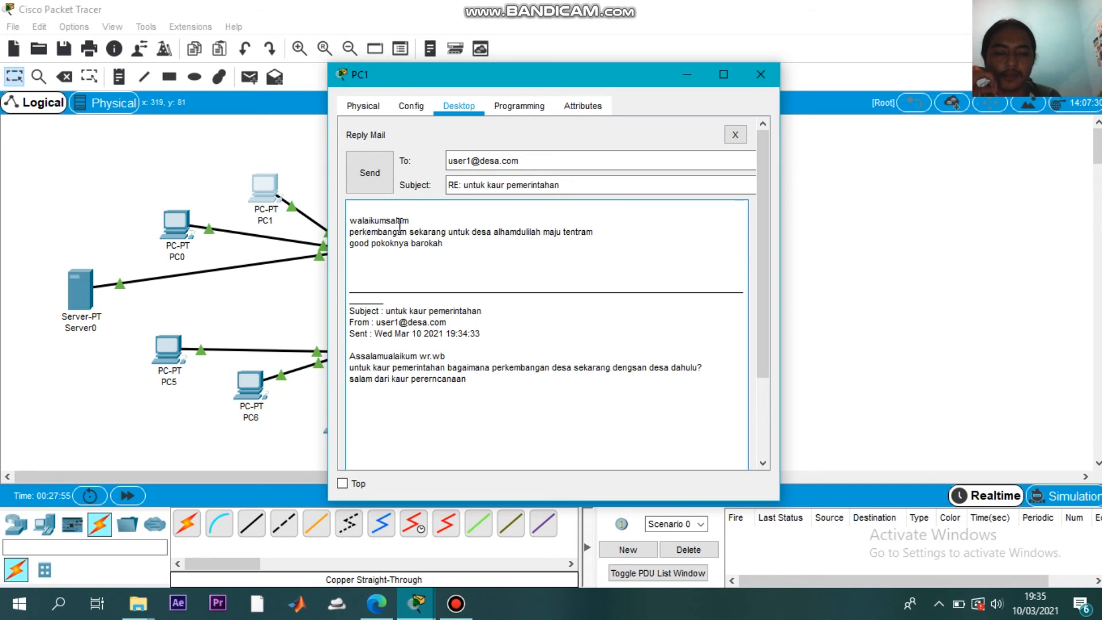
{"action": "key", "text": "Return"}
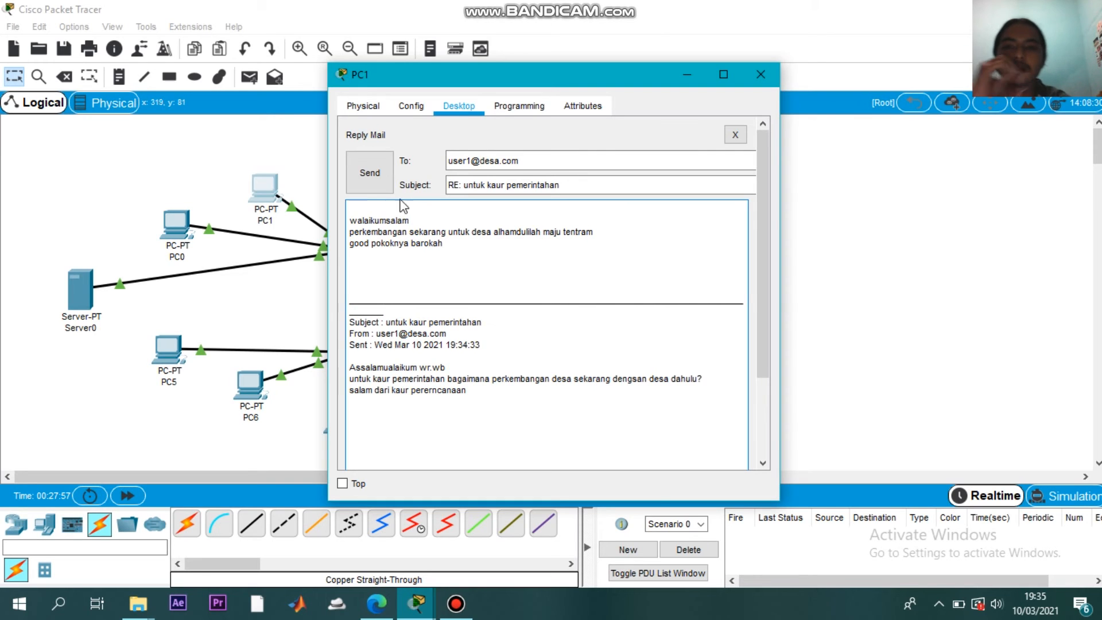
{"action": "left_click", "coordinate": [373, 174]}
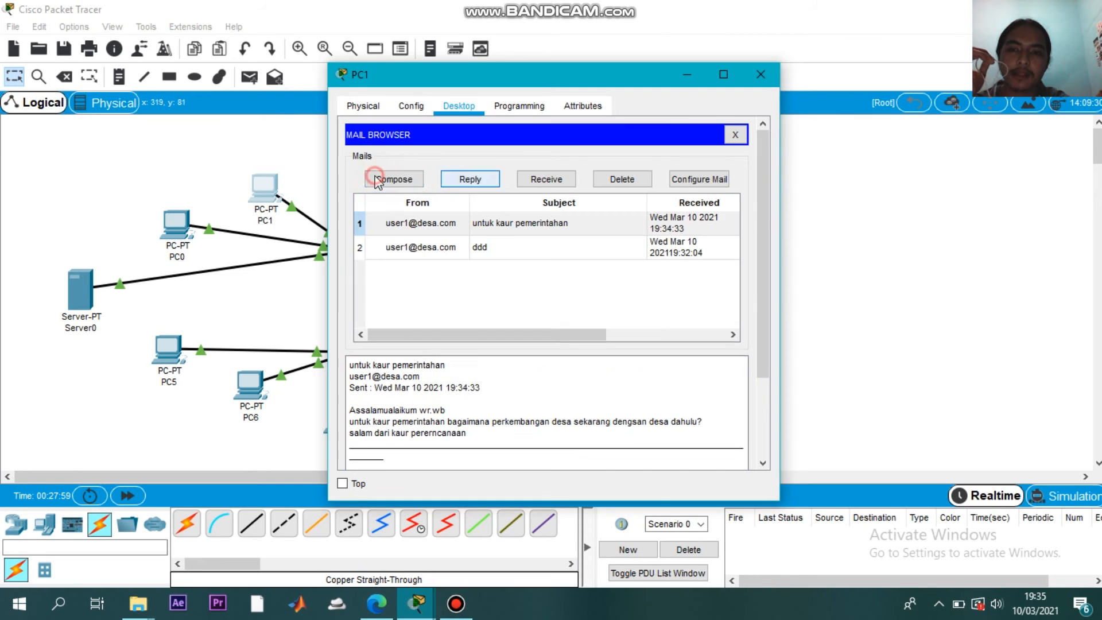
Close PC1 and receive the reply in PC0's mail browser
{"action": "left_click", "coordinate": [760, 74]}
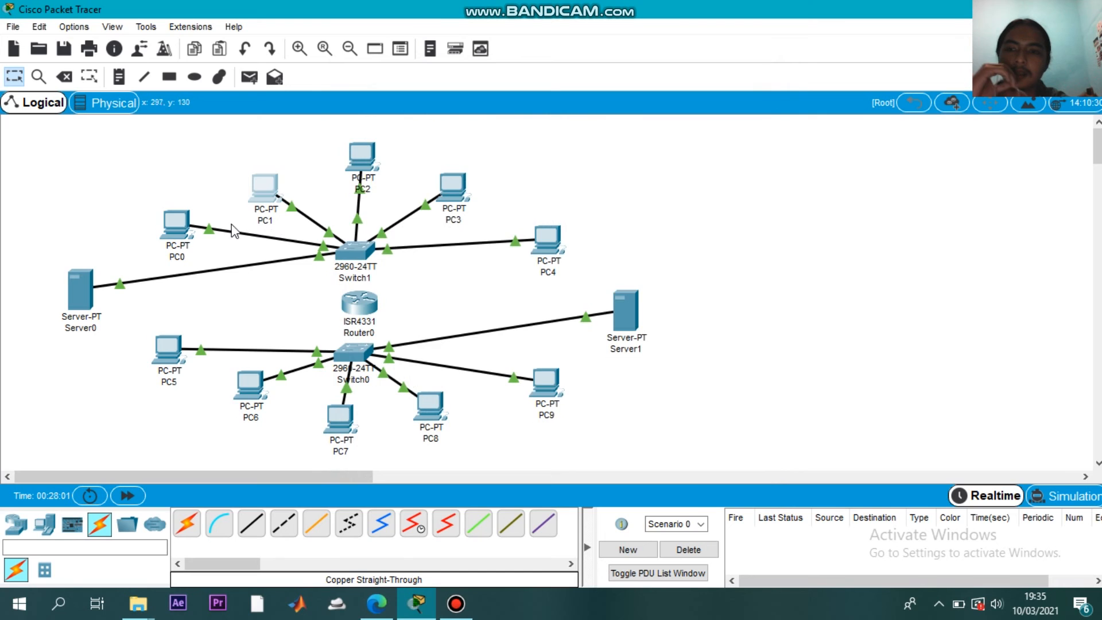
{"action": "left_click", "coordinate": [176, 227]}
{"action": "scroll", "coordinate": [497, 188], "scroll_direction": "down", "scroll_amount": 3}
{"action": "left_click", "coordinate": [374, 320]}
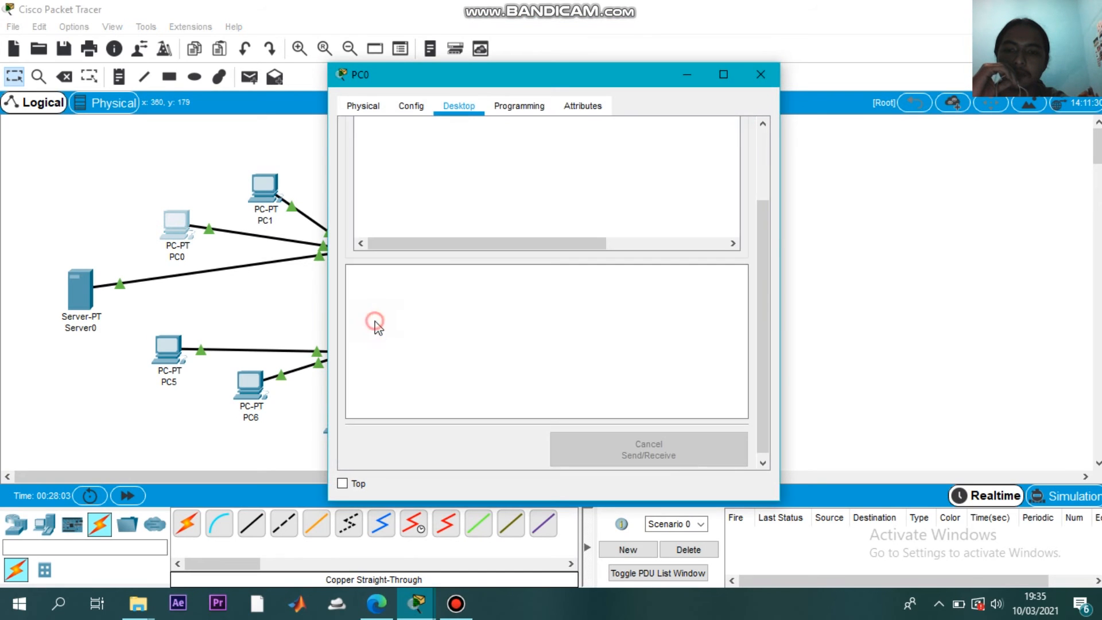
{"action": "left_click", "coordinate": [534, 176]}
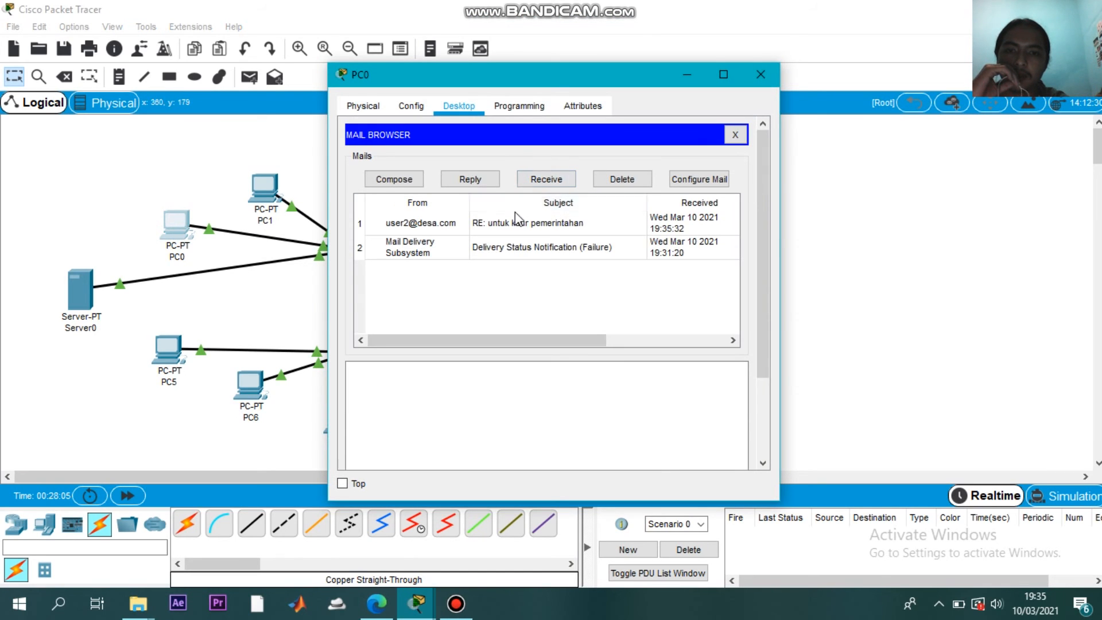
Look through the received reply and the delivery failure notification in PC0's mail browser
{"action": "left_click", "coordinate": [520, 222]}
{"action": "scroll", "coordinate": [452, 342], "scroll_direction": "down", "scroll_amount": 5}
{"action": "scroll", "coordinate": [454, 349], "scroll_direction": "down", "scroll_amount": 3}
{"action": "scroll", "coordinate": [453, 351], "scroll_direction": "up", "scroll_amount": 5}
{"action": "left_click", "coordinate": [491, 195]}
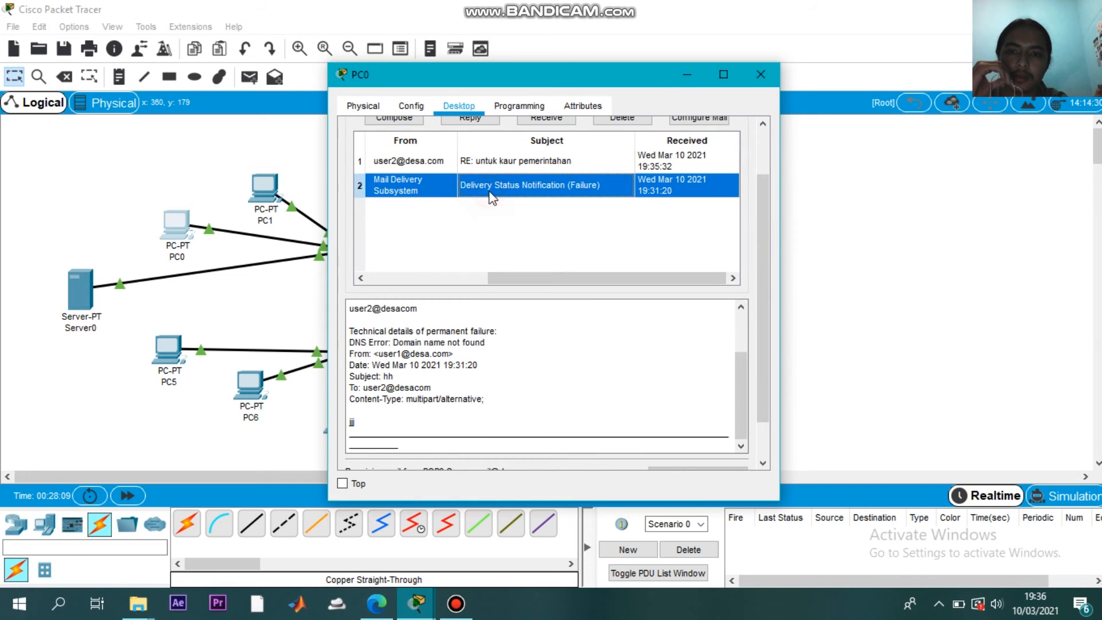
{"action": "scroll", "coordinate": [438, 349], "scroll_direction": "down", "scroll_amount": 3}
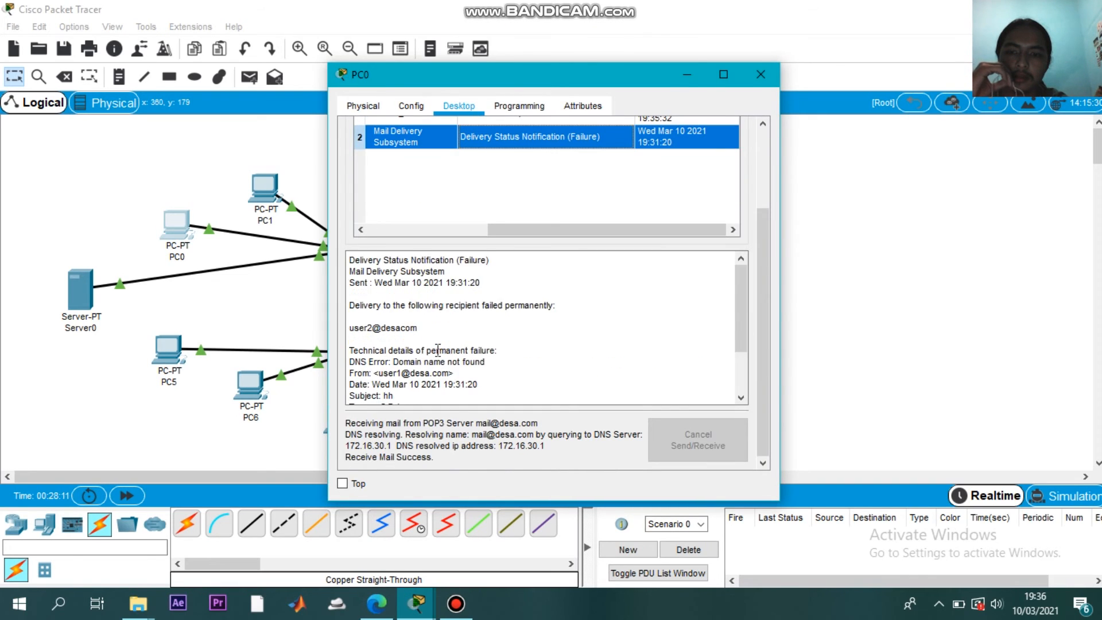
{"action": "scroll", "coordinate": [438, 350], "scroll_direction": "up", "scroll_amount": 3}
{"action": "scroll", "coordinate": [438, 350], "scroll_direction": "down", "scroll_amount": 3}
{"action": "scroll", "coordinate": [438, 350], "scroll_direction": "up", "scroll_amount": 3}
Reopen the mail "RE: untuk kaur pemerintahan" on PC0 and read the reply from its beginning
{"action": "left_click", "coordinate": [490, 223]}
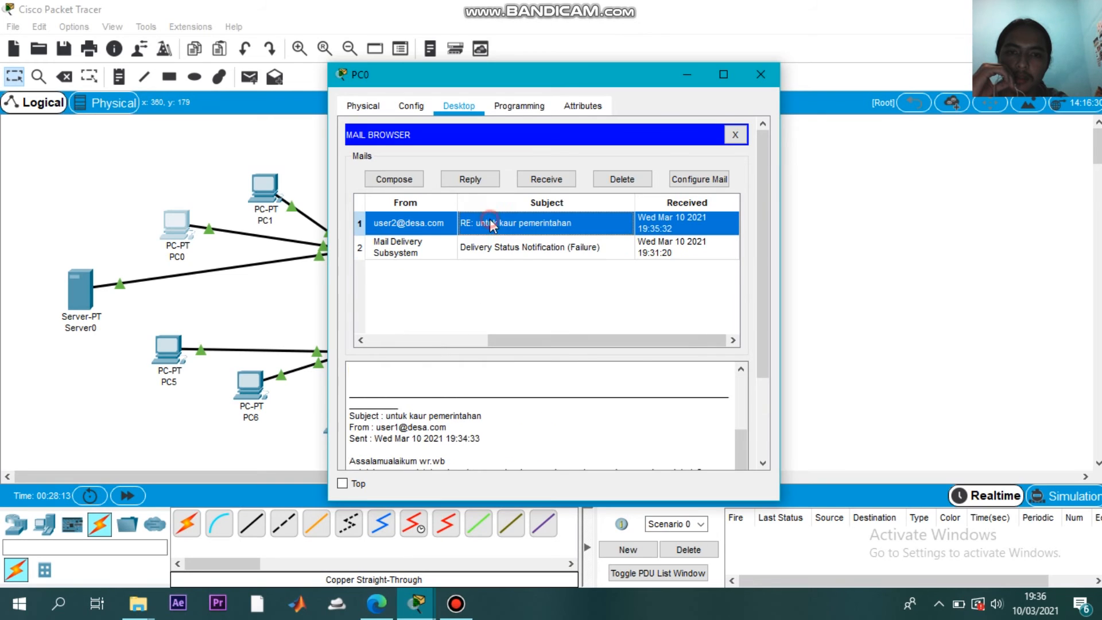
{"action": "scroll", "coordinate": [455, 348], "scroll_direction": "down", "scroll_amount": 2}
{"action": "scroll", "coordinate": [455, 349], "scroll_direction": "up", "scroll_amount": 1}
{"action": "left_click_drag", "start_coordinate": [739, 338], "coordinate": [739, 297]}
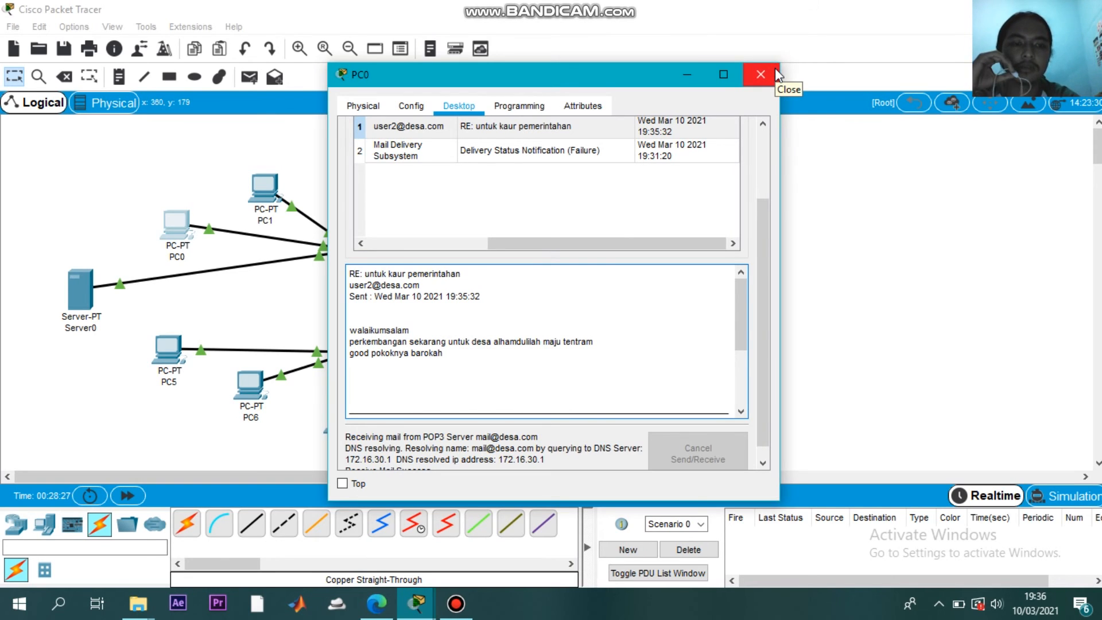
{"action": "left_click", "coordinate": [760, 74]}
{"action": "left_click", "coordinate": [70, 288]}
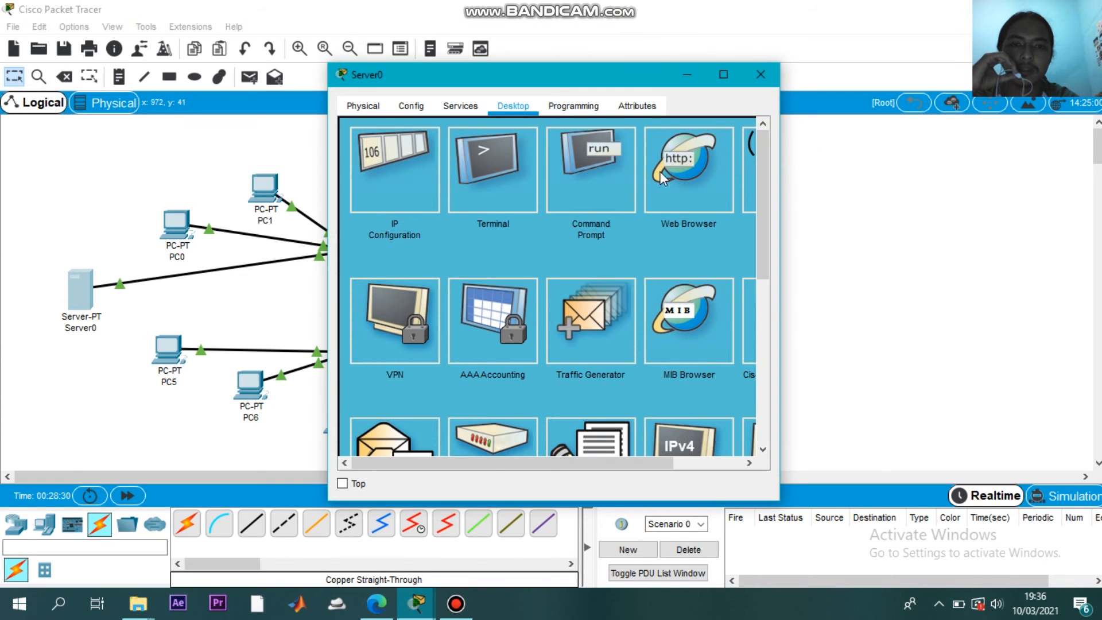
{"action": "left_click", "coordinate": [683, 169]}
{"action": "left_click", "coordinate": [517, 150]}
{"action": "type", "text": "w"}
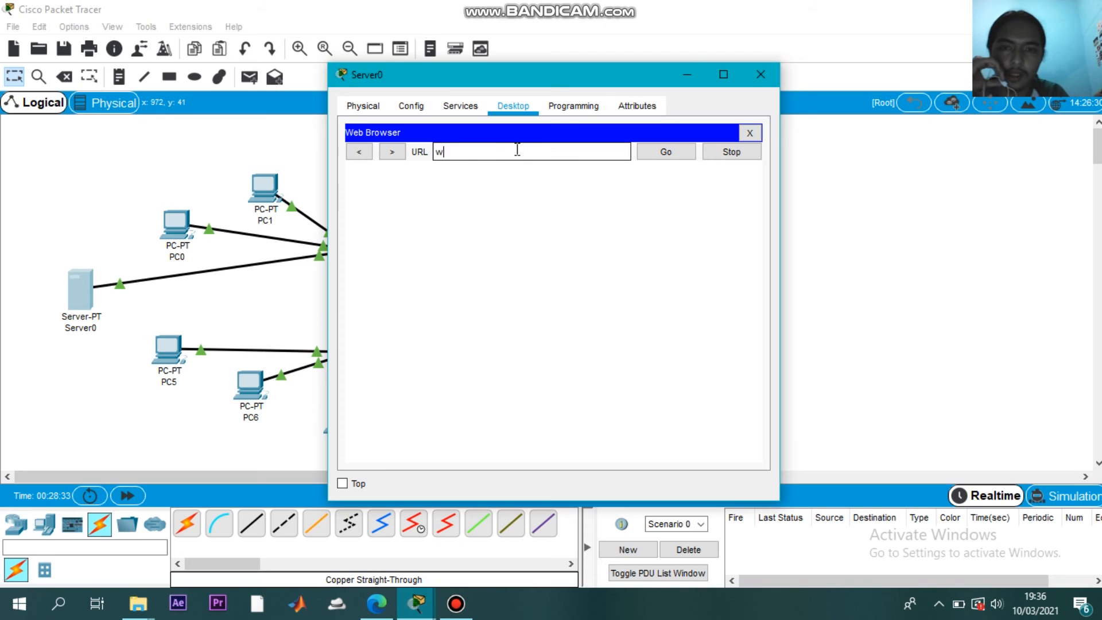
{"action": "type", "text": "ww.desa.com"}
{"action": "key", "text": "Return"}
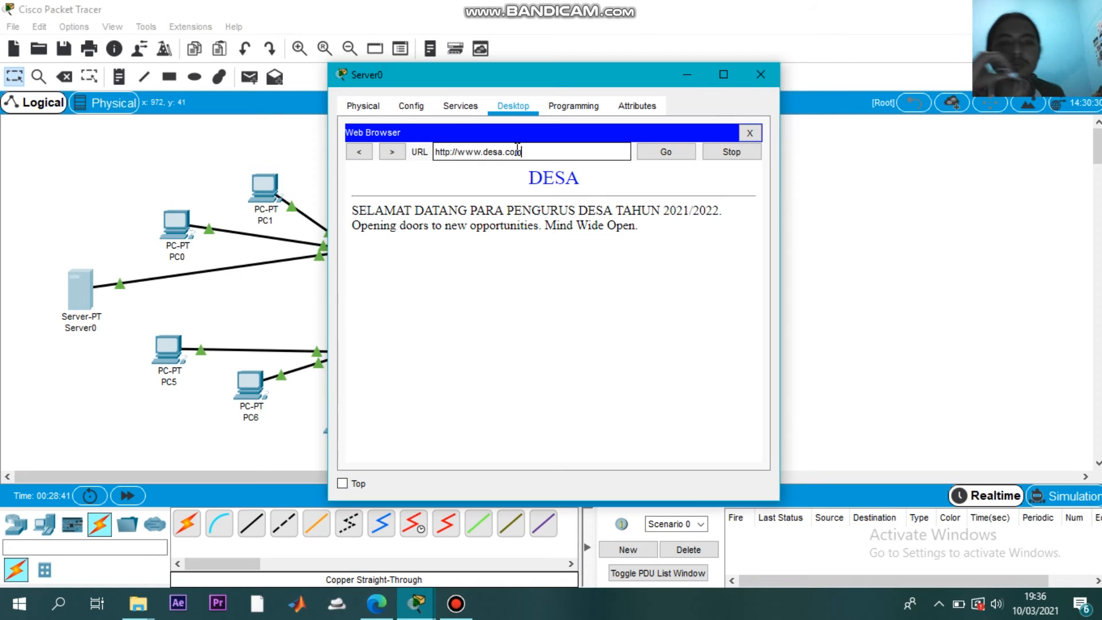
{"action": "left_click_drag", "start_coordinate": [351, 225], "coordinate": [384, 239]}
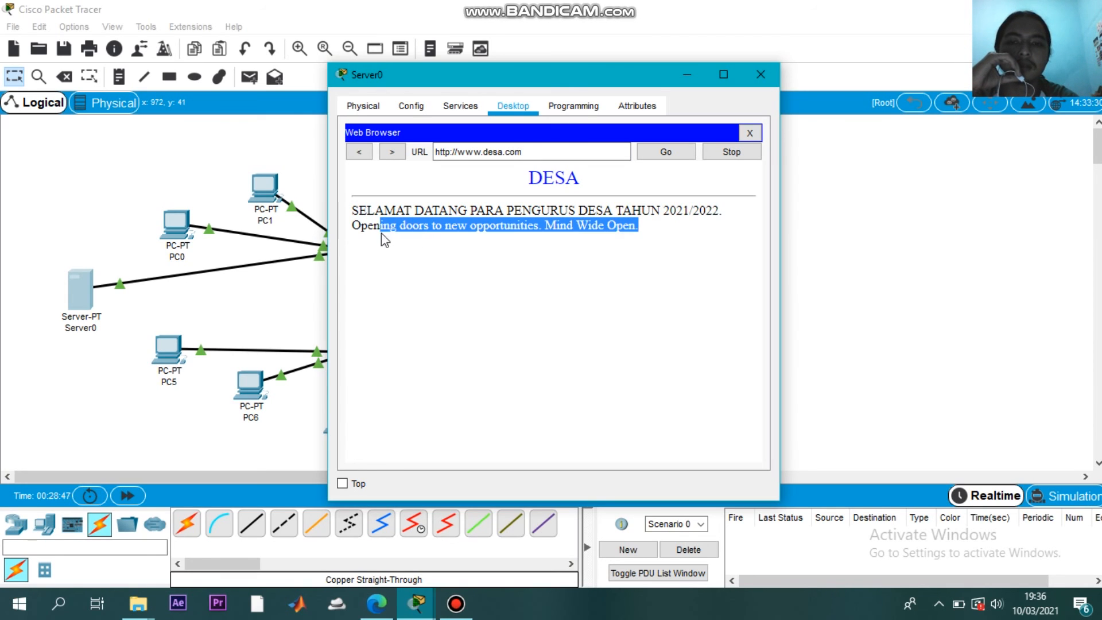
Load the website by its IP address 172.16.30.1 in Server0's web browser and close Server0
{"action": "left_click_drag", "start_coordinate": [536, 152], "coordinate": [432, 153]}
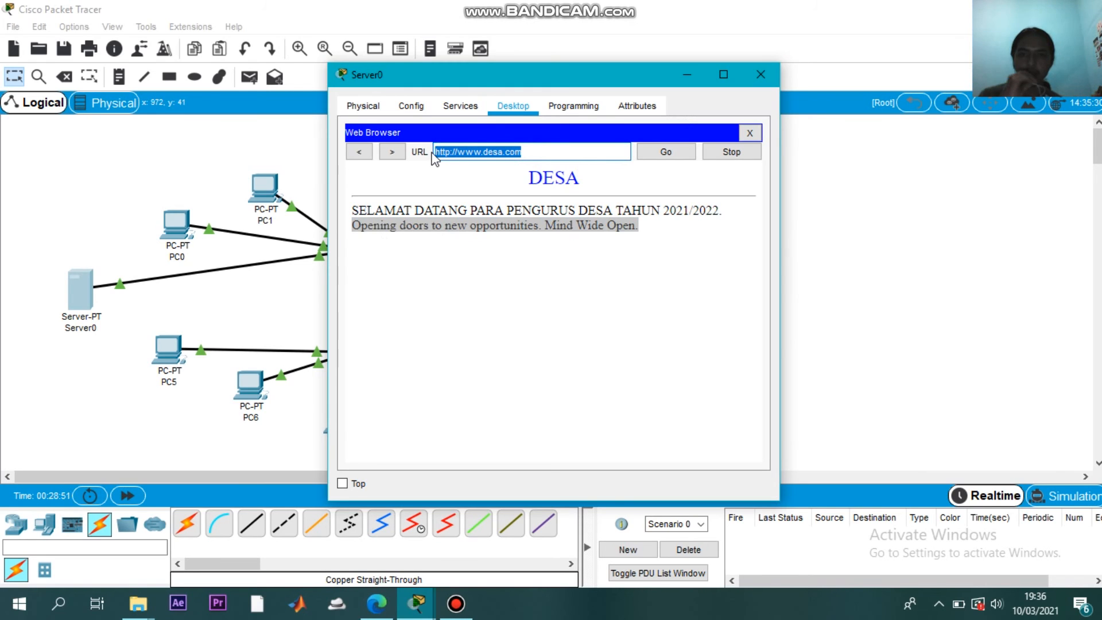
{"action": "type", "text": "172.1"}
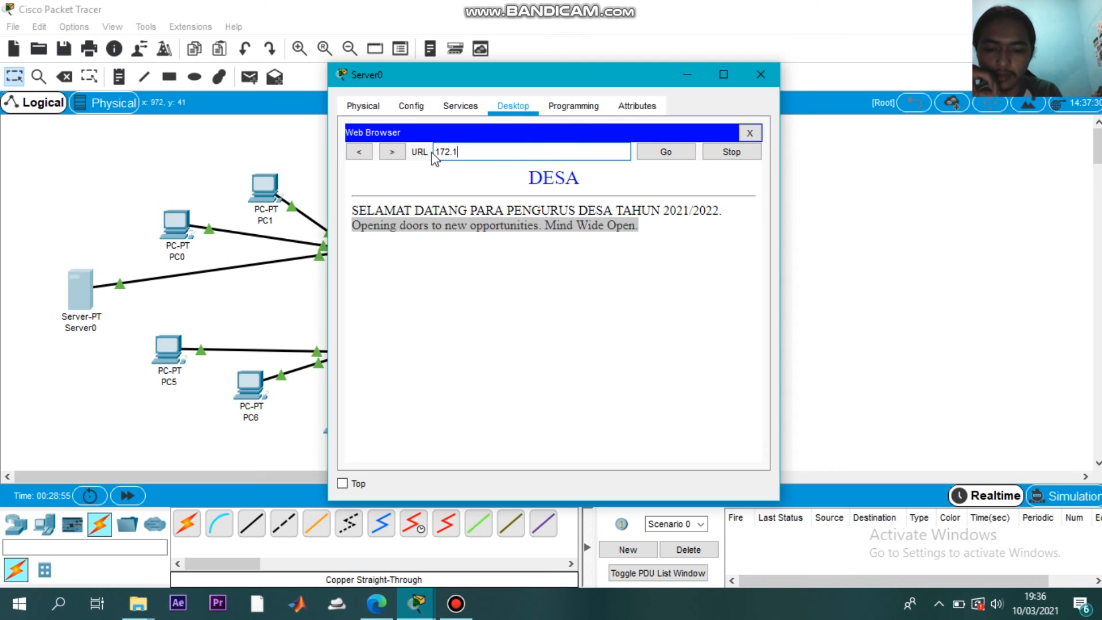
{"action": "type", "text": "6.30.1"}
{"action": "left_click", "coordinate": [661, 152]}
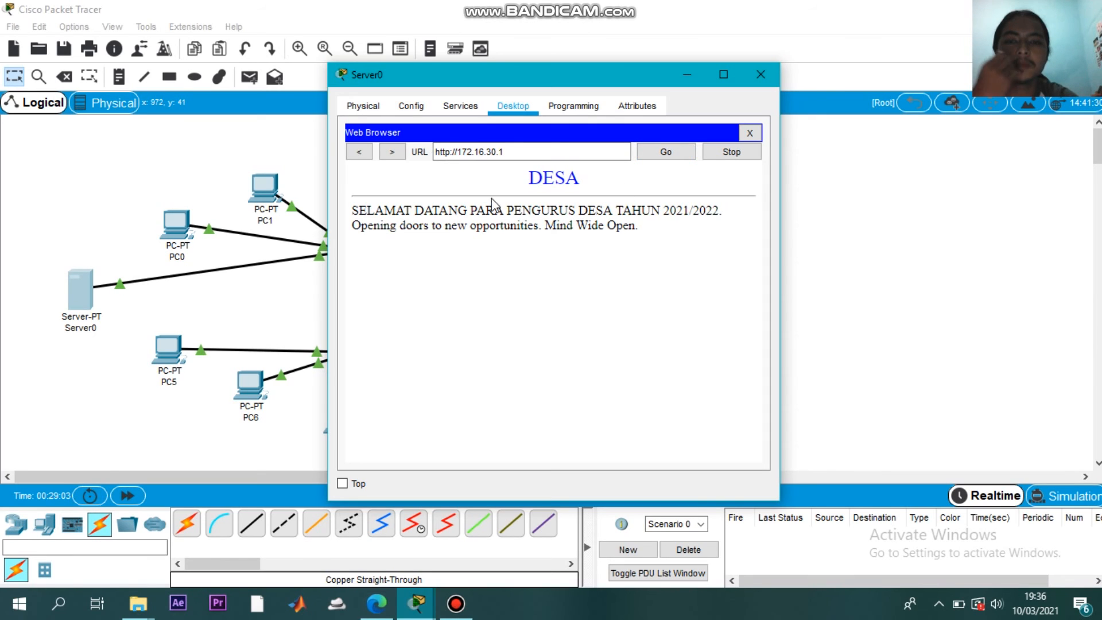
{"action": "left_click", "coordinate": [507, 151]}
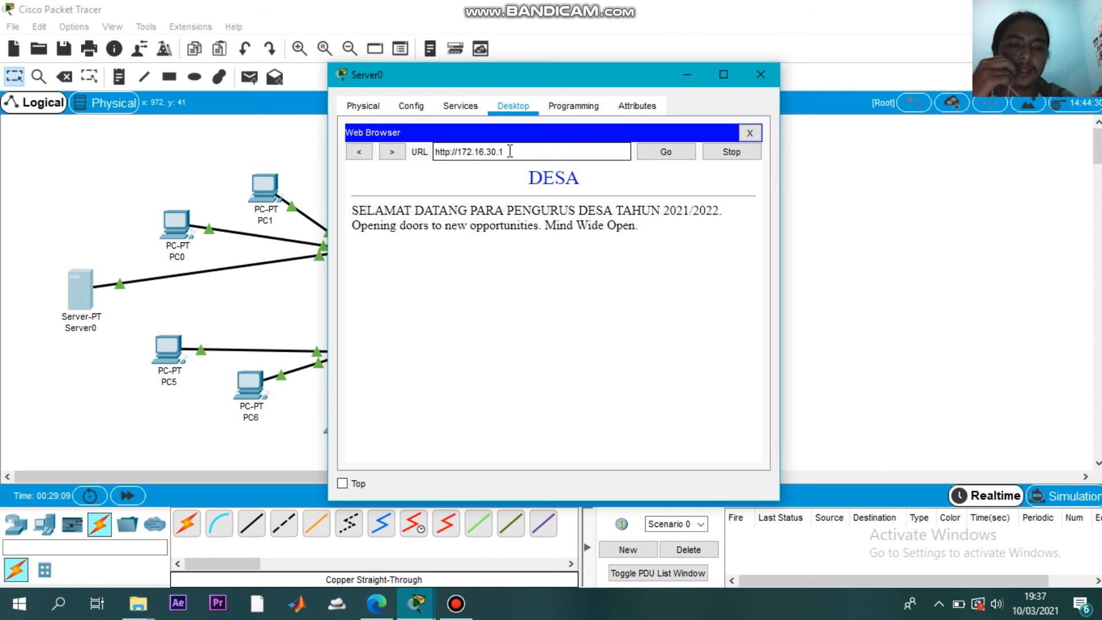
{"action": "left_click", "coordinate": [746, 72]}
Look over PC0's gateway and DNS settings and its mail browser, and close PC0
{"action": "left_click", "coordinate": [176, 224]}
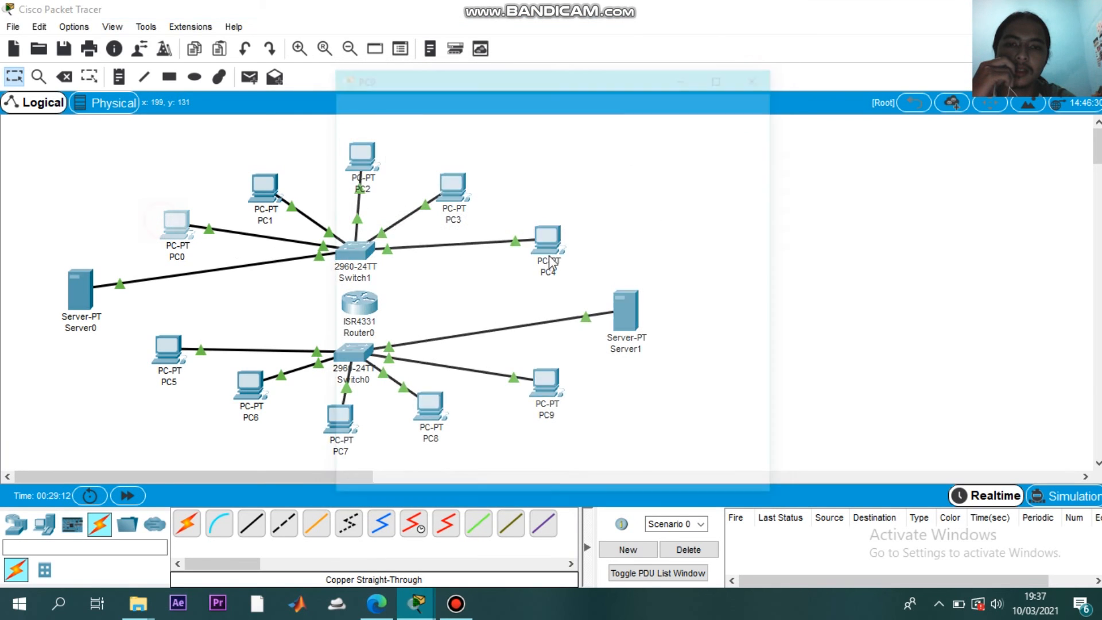
{"action": "left_click", "coordinate": [388, 343]}
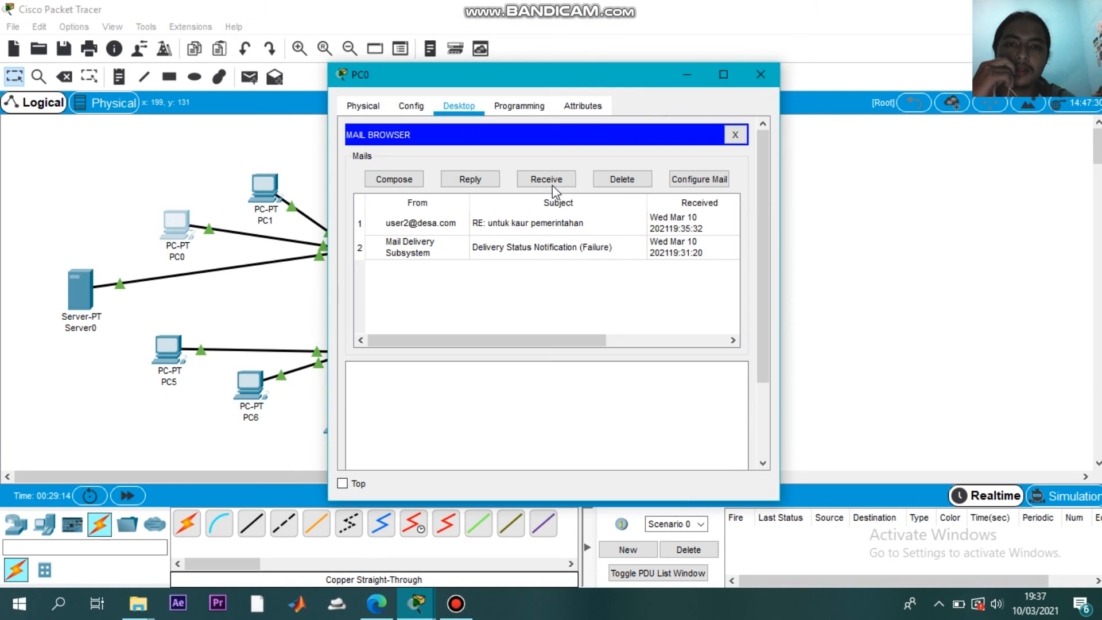
{"action": "left_click", "coordinate": [412, 109]}
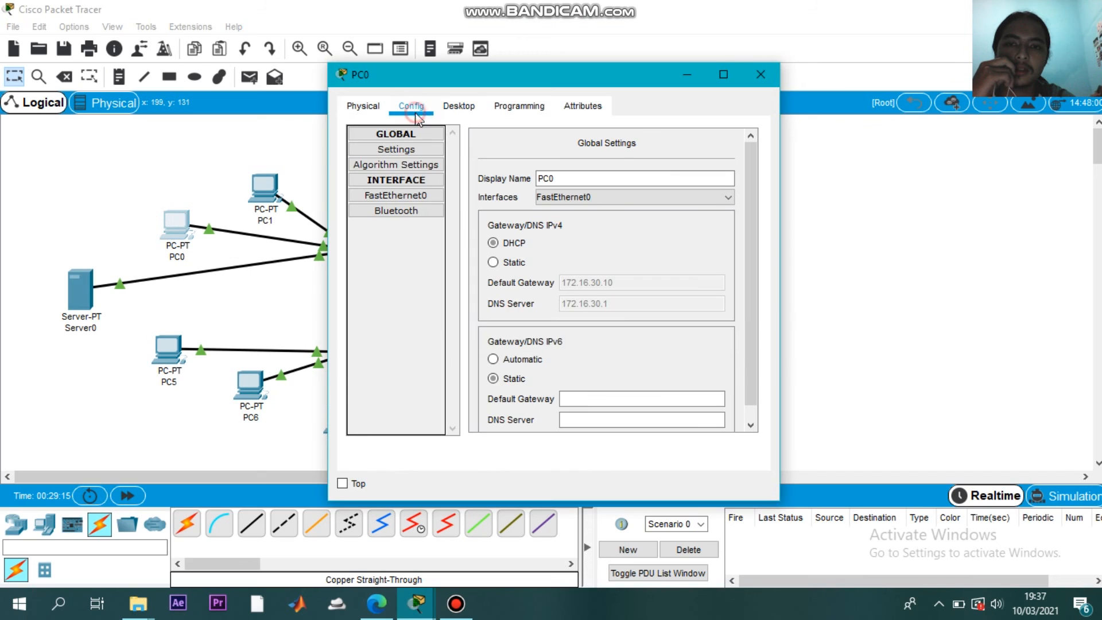
{"action": "left_click", "coordinate": [478, 109]}
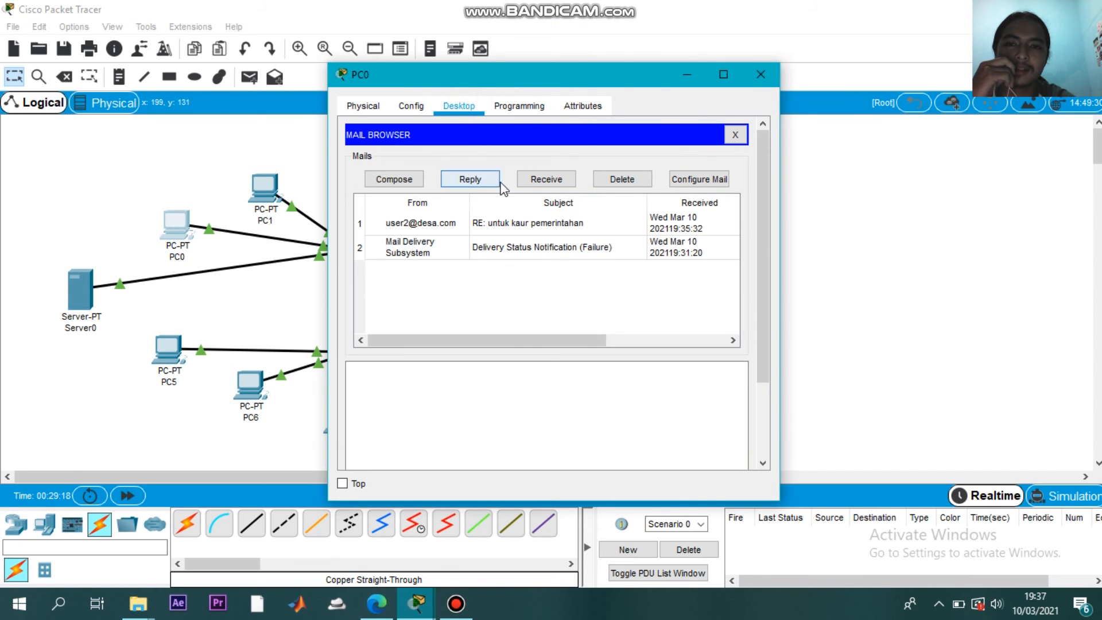
{"action": "left_click", "coordinate": [734, 136]}
{"action": "scroll", "coordinate": [514, 320], "scroll_direction": "down", "scroll_amount": 3}
{"action": "left_click", "coordinate": [394, 350]}
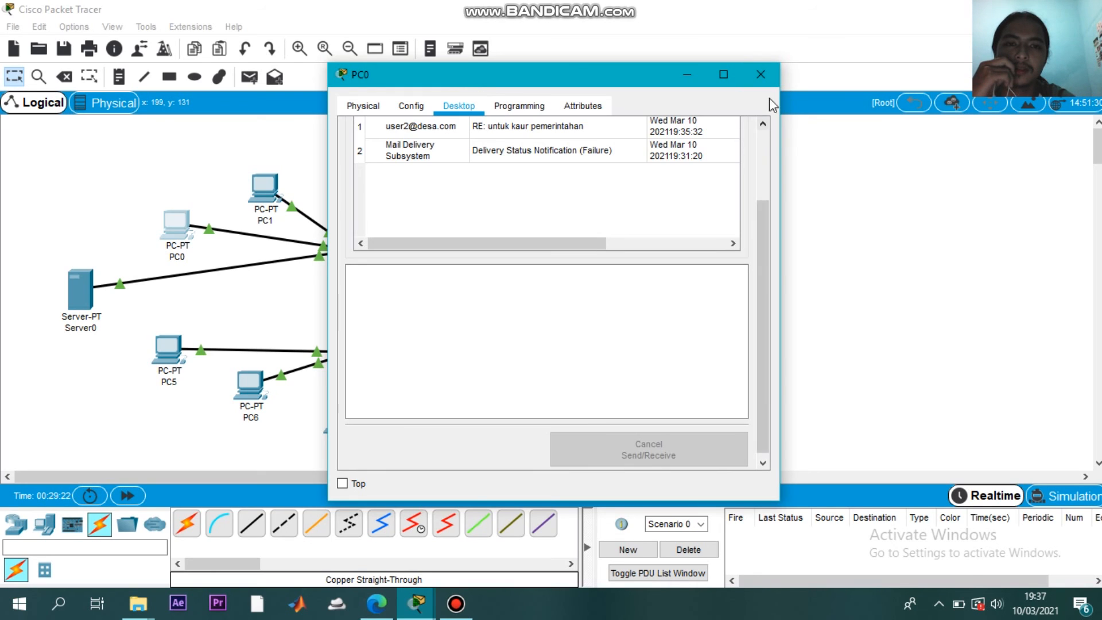
{"action": "scroll", "coordinate": [692, 123], "scroll_direction": "up", "scroll_amount": 3}
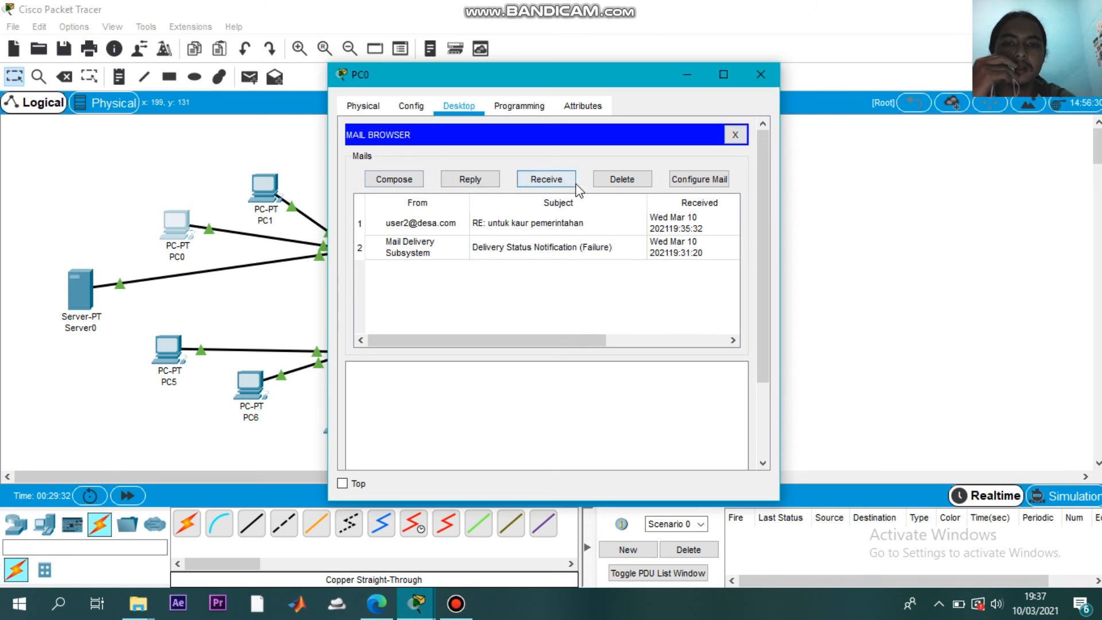
{"action": "scroll", "coordinate": [732, 227], "scroll_direction": "down", "scroll_amount": 1}
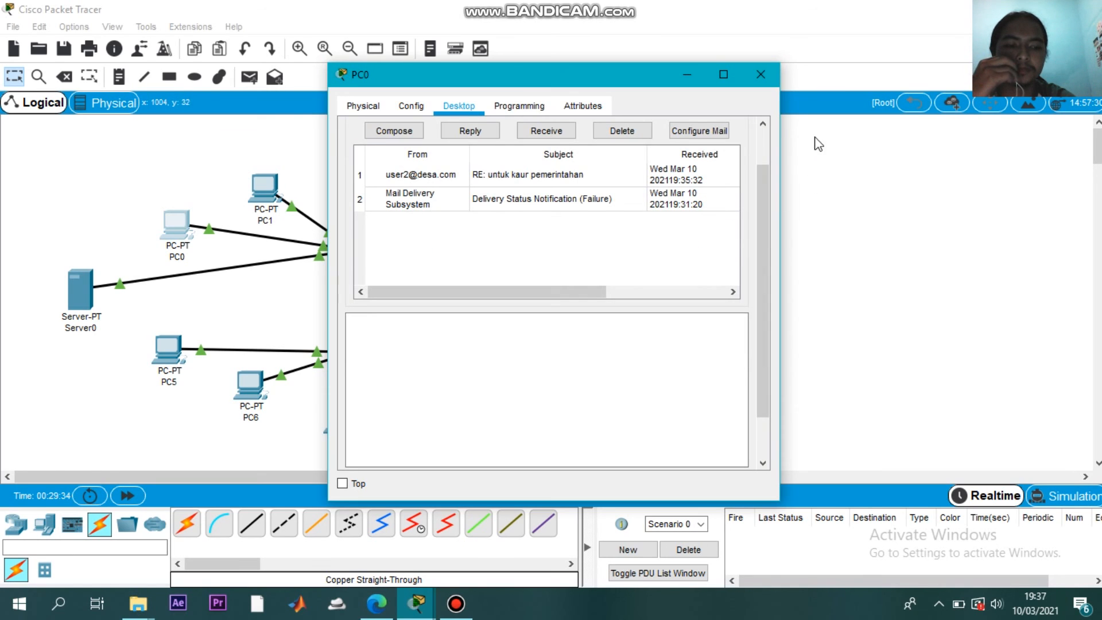
{"action": "left_click", "coordinate": [774, 82]}
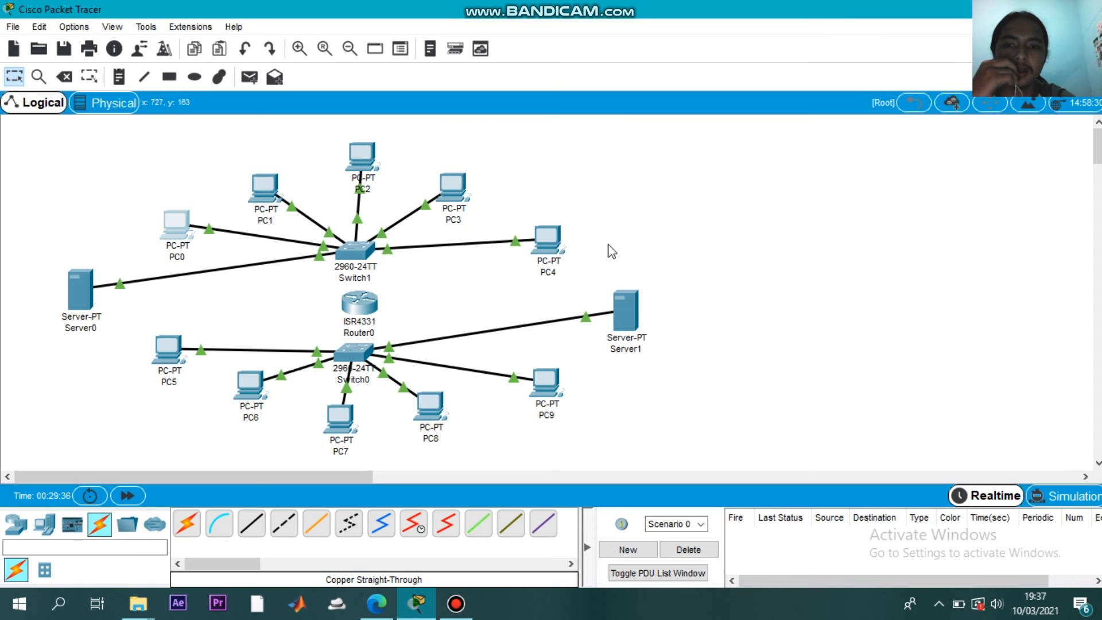
Connect Switch0 to Router0's GigabitEthernet0/0/0 port with a copper straight-through cable
{"action": "left_click", "coordinate": [252, 523]}
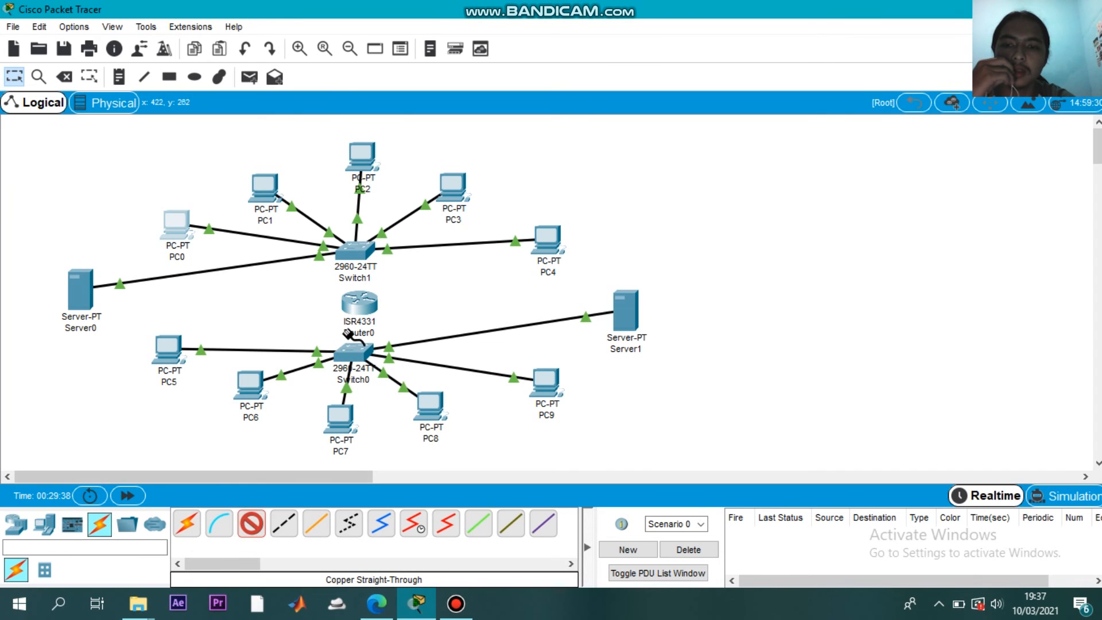
{"action": "left_click", "coordinate": [343, 351]}
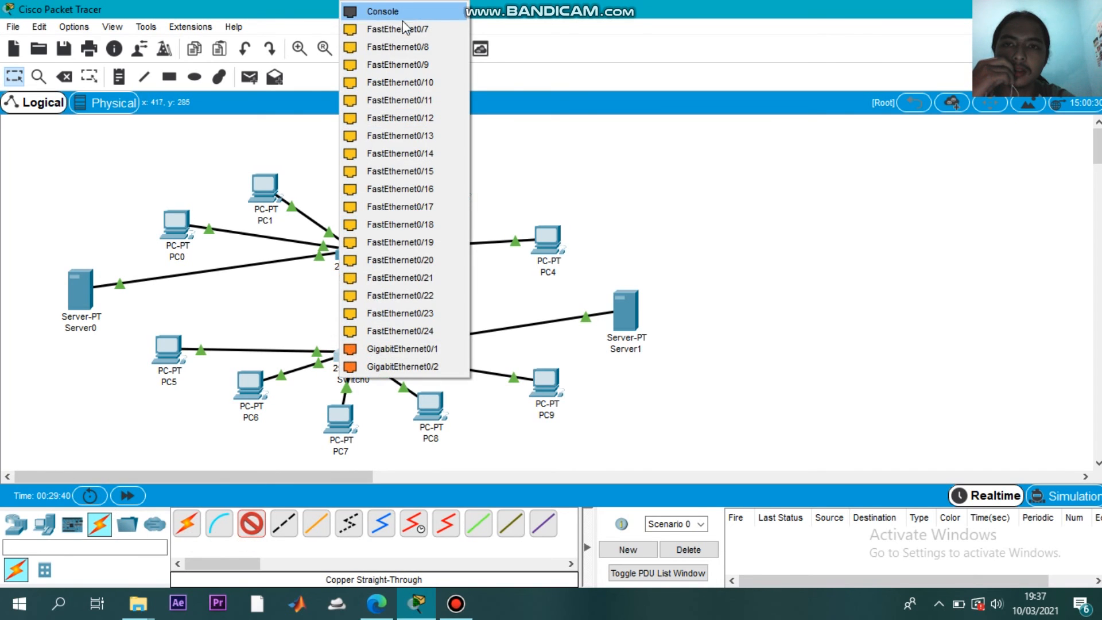
{"action": "left_click", "coordinate": [402, 12]}
{"action": "left_click", "coordinate": [354, 305]}
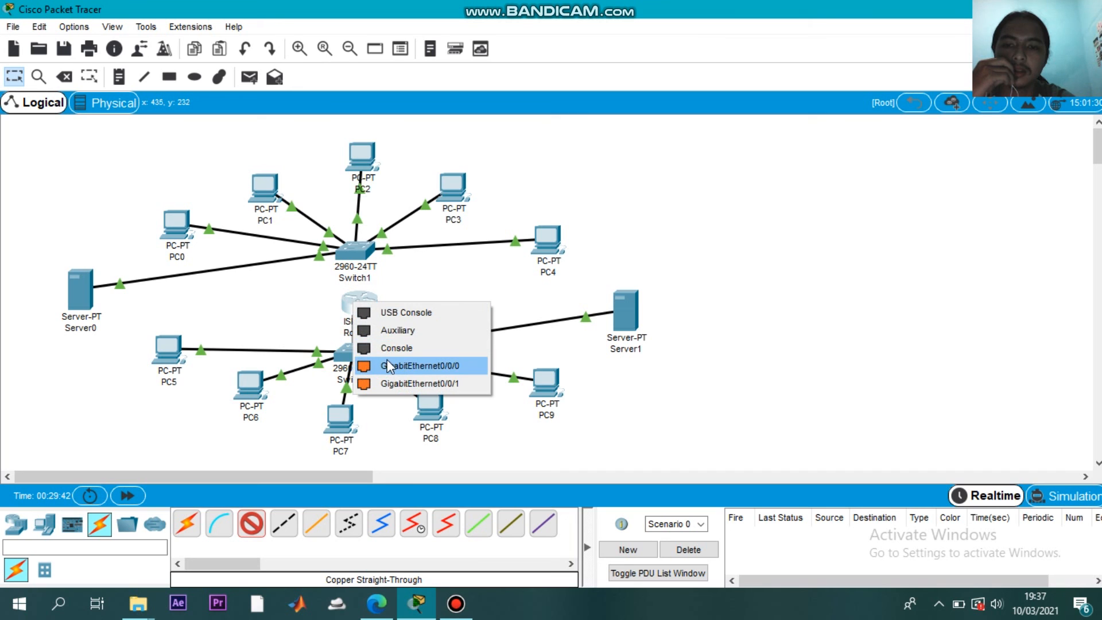
{"action": "left_click", "coordinate": [386, 364]}
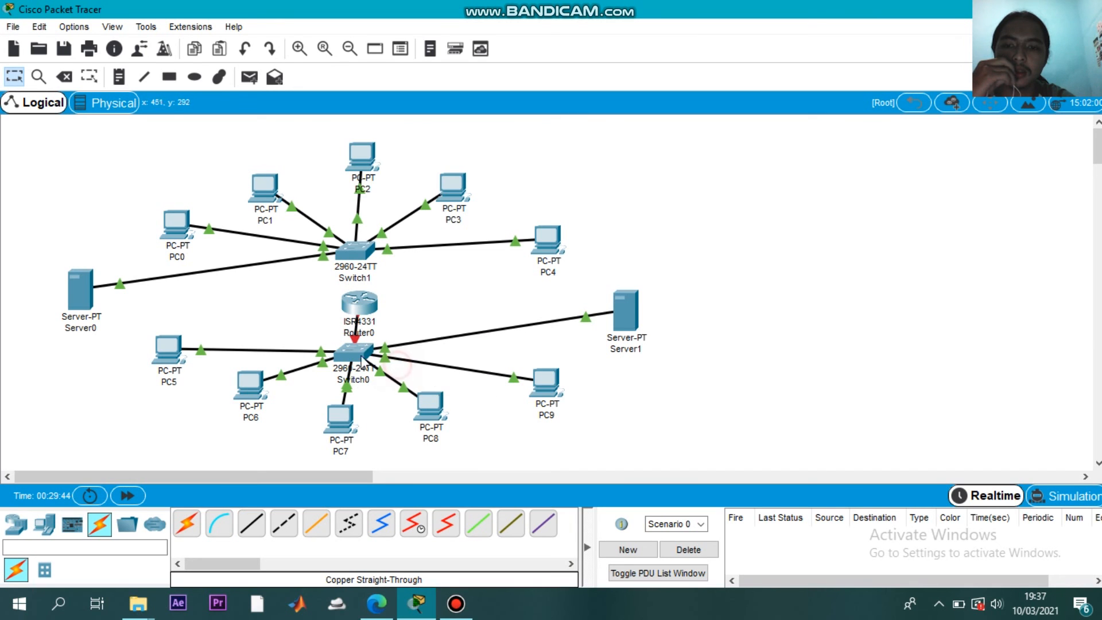
Connect Switch1's FastEthernet0/7 port to Router0's GigabitEthernet0/0/1 port with a copper straight-through cable
{"action": "left_click", "coordinate": [248, 529]}
{"action": "left_click", "coordinate": [367, 255]}
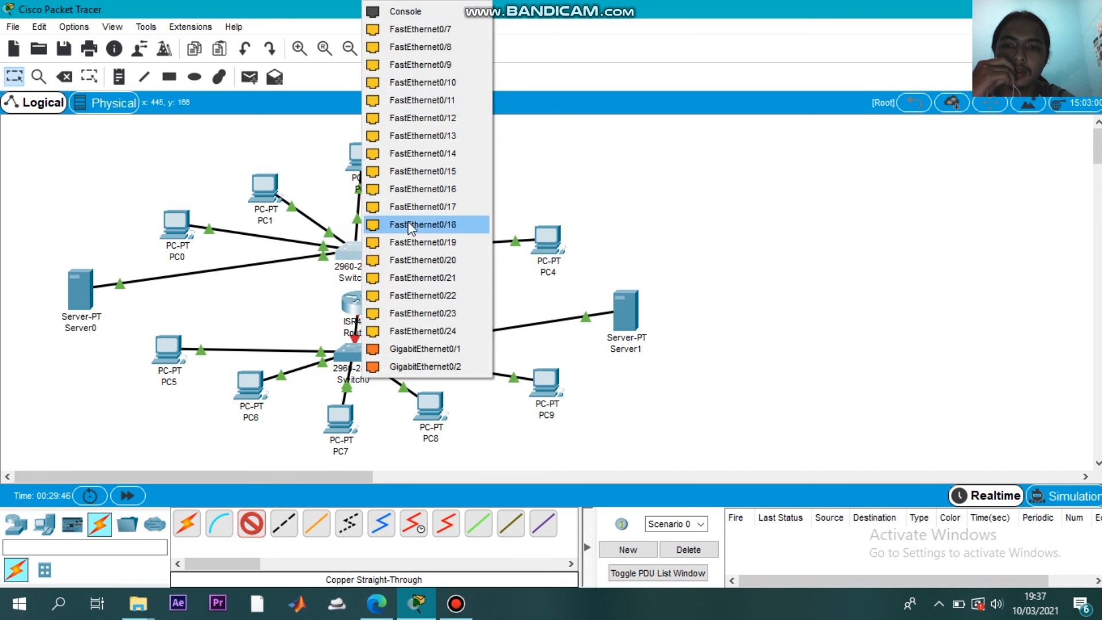
{"action": "left_click", "coordinate": [424, 28]}
{"action": "left_click", "coordinate": [359, 303]}
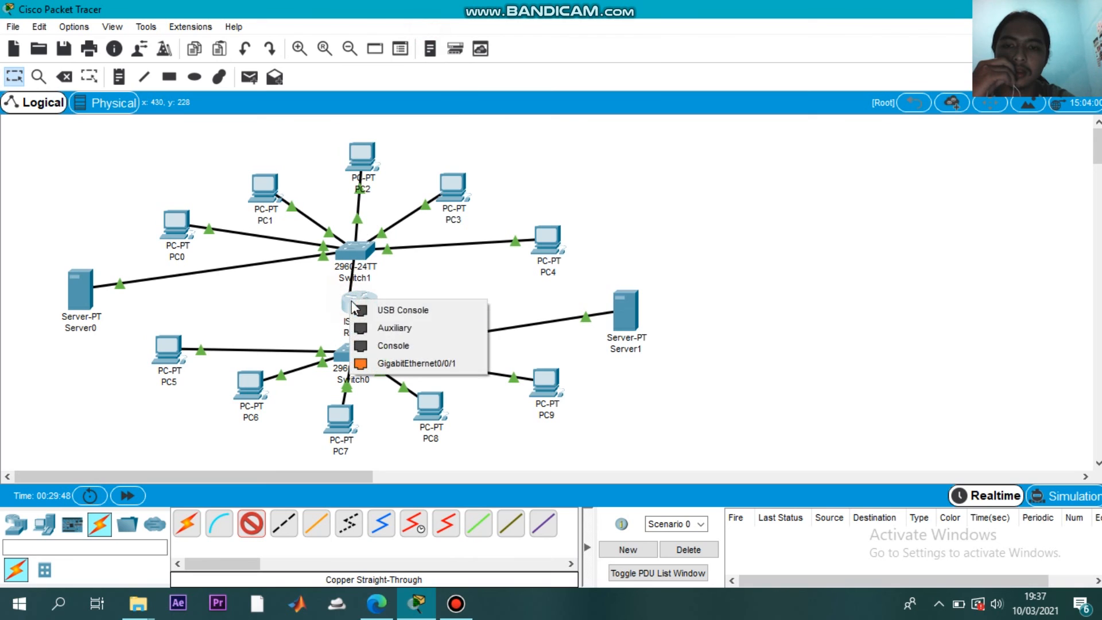
{"action": "left_click", "coordinate": [419, 362]}
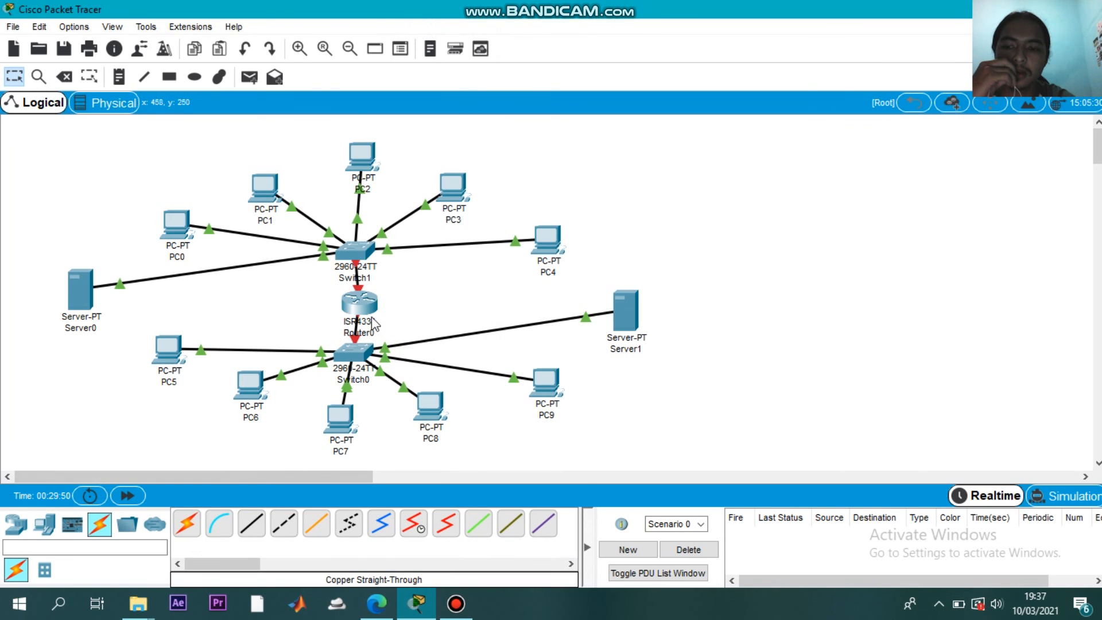
{"action": "left_click", "coordinate": [355, 251]}
{"action": "left_click", "coordinate": [441, 26]}
{"action": "left_click", "coordinate": [419, 277]}
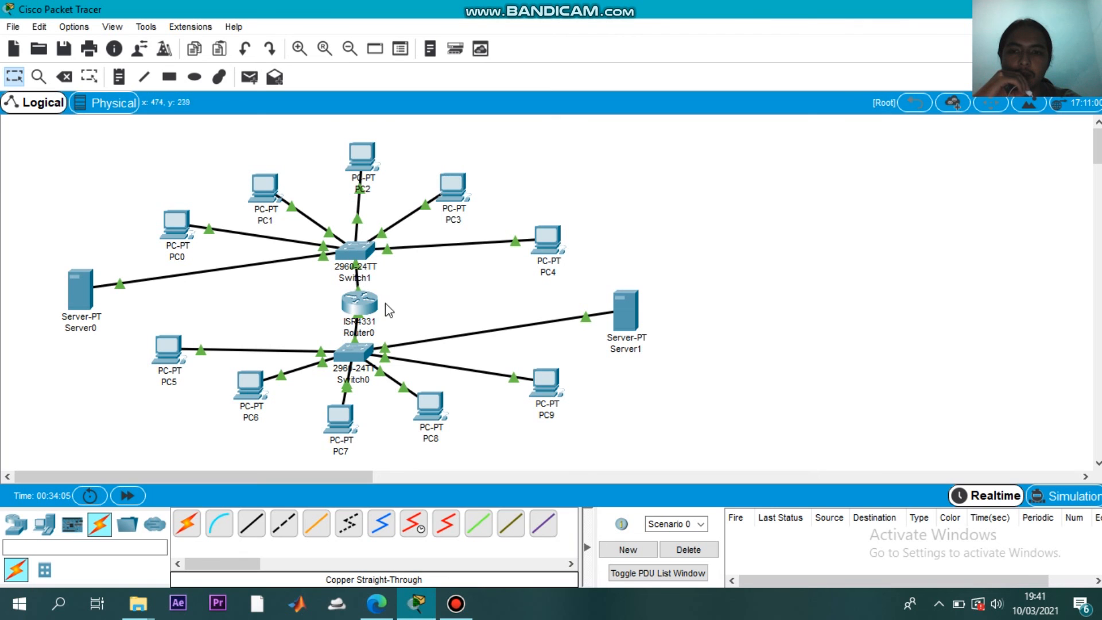
Check the IPv4 address and subnet mask of Router0's GigabitEthernet0/0/0 and GigabitEthernet0/0/1 interfaces, and close the router
{"action": "left_click", "coordinate": [360, 304]}
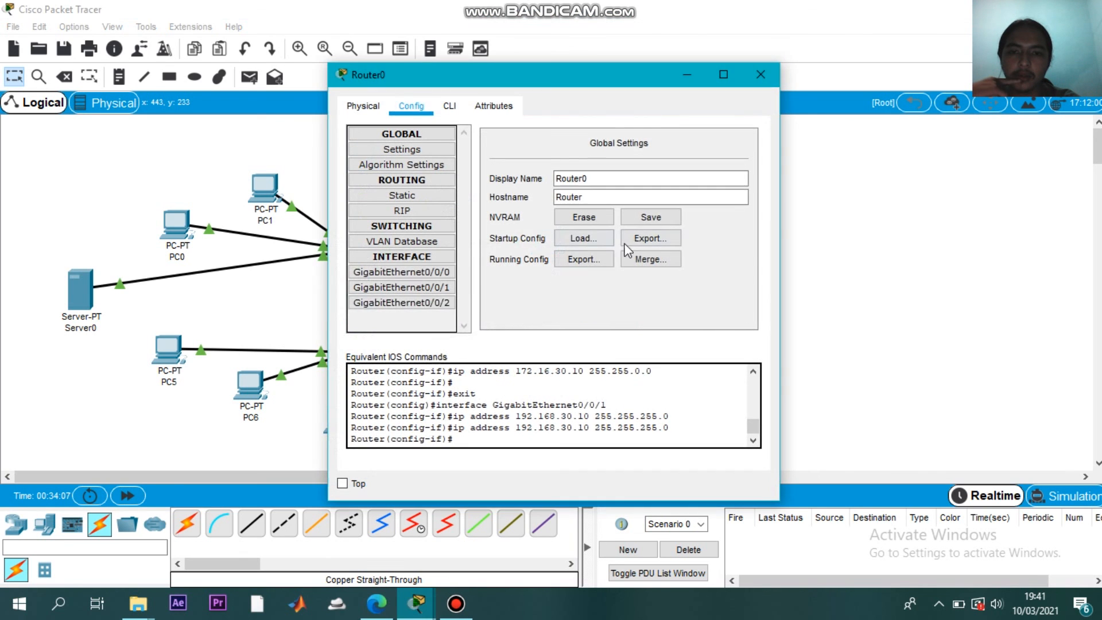
{"action": "left_click", "coordinate": [383, 272]}
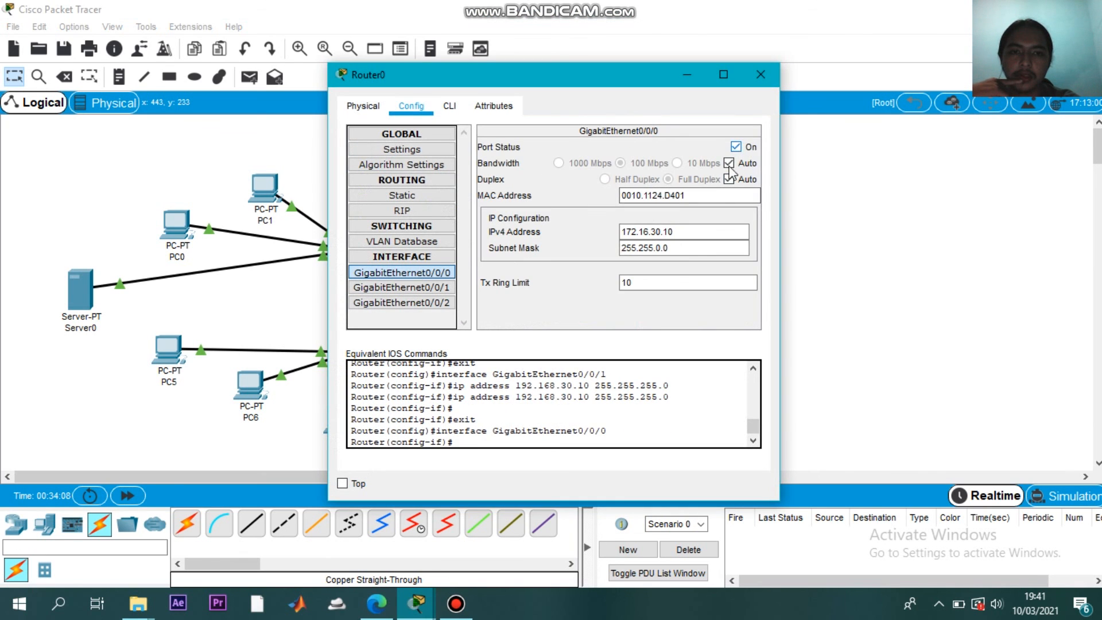
{"action": "left_click", "coordinate": [694, 234]}
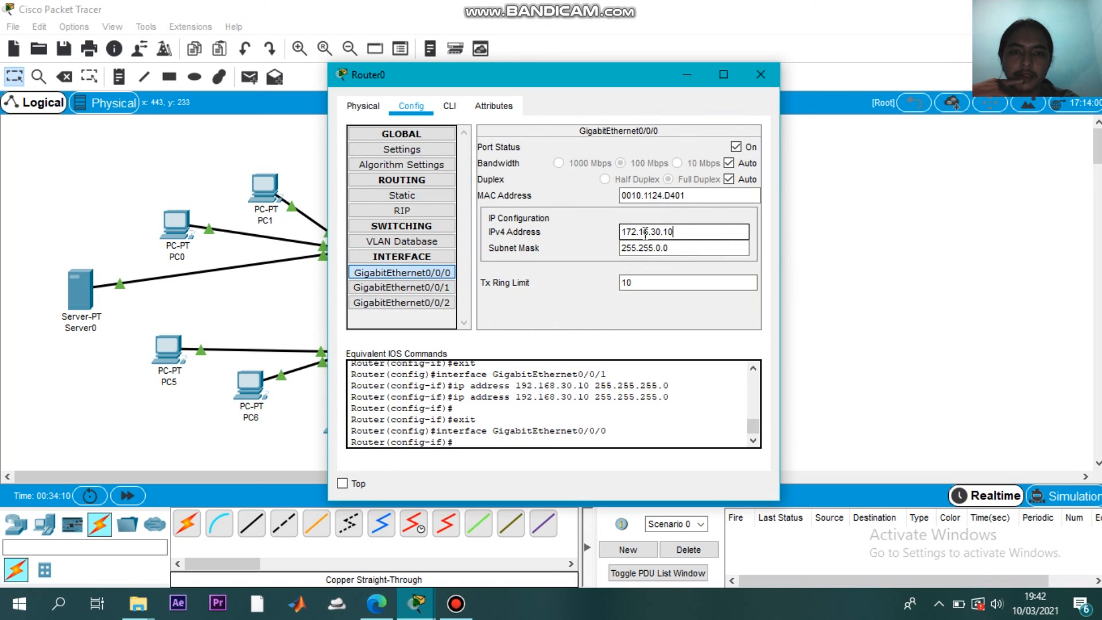
{"action": "left_click", "coordinate": [672, 247]}
{"action": "left_click", "coordinate": [402, 287]}
{"action": "left_click", "coordinate": [698, 235]}
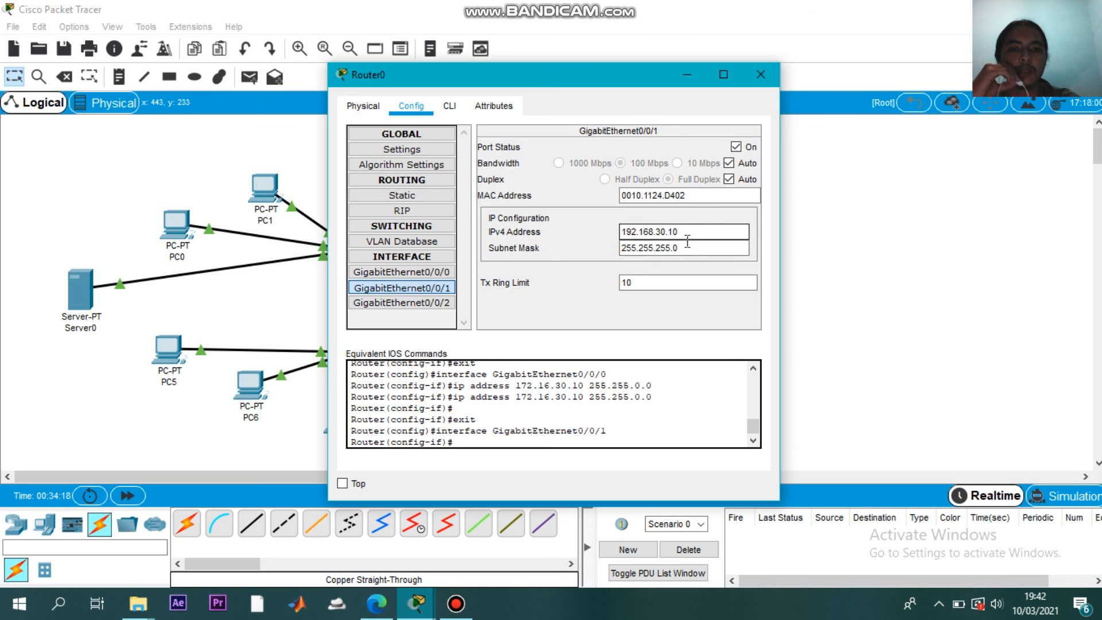
{"action": "left_click", "coordinate": [686, 243]}
{"action": "left_click", "coordinate": [761, 74]}
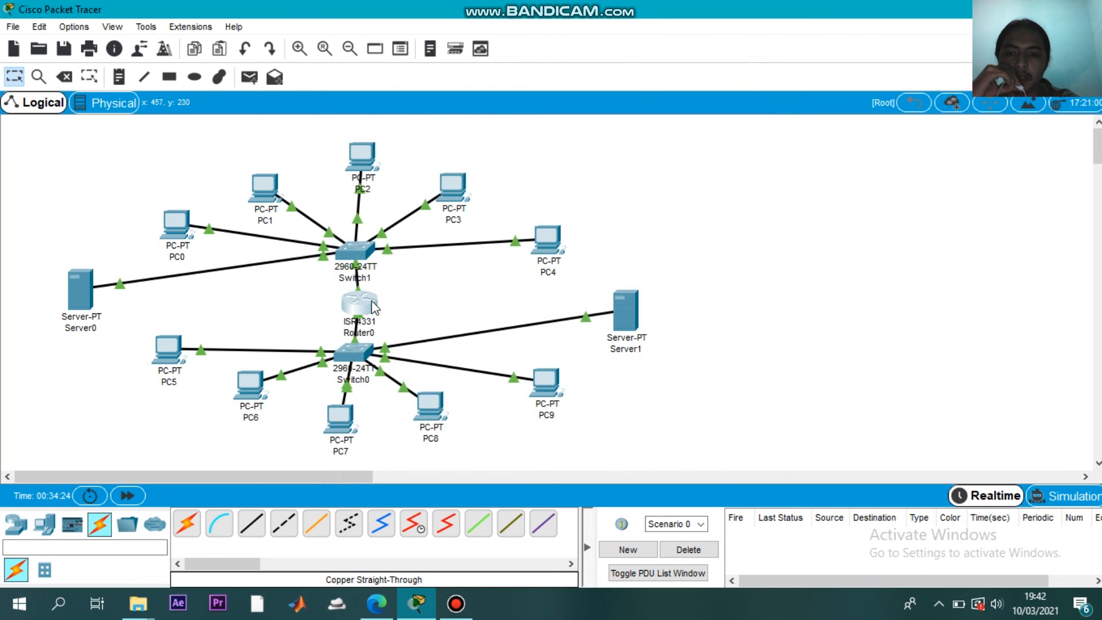
{"action": "mouse_move", "coordinate": [372, 305]}
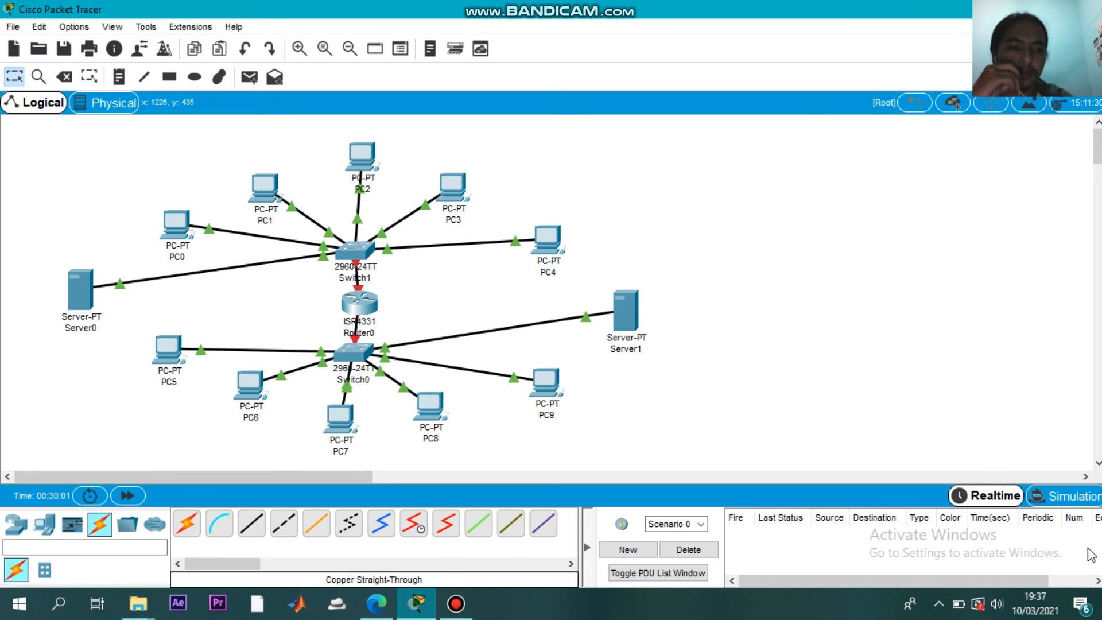
{"action": "left_click", "coordinate": [1029, 501]}
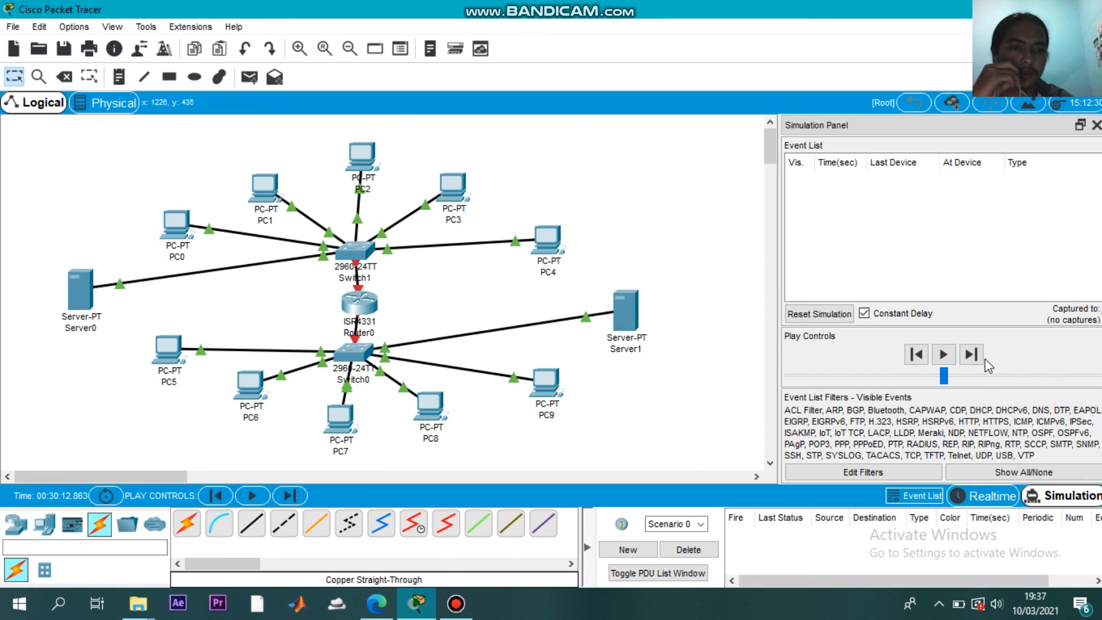
{"action": "left_click", "coordinate": [1095, 126]}
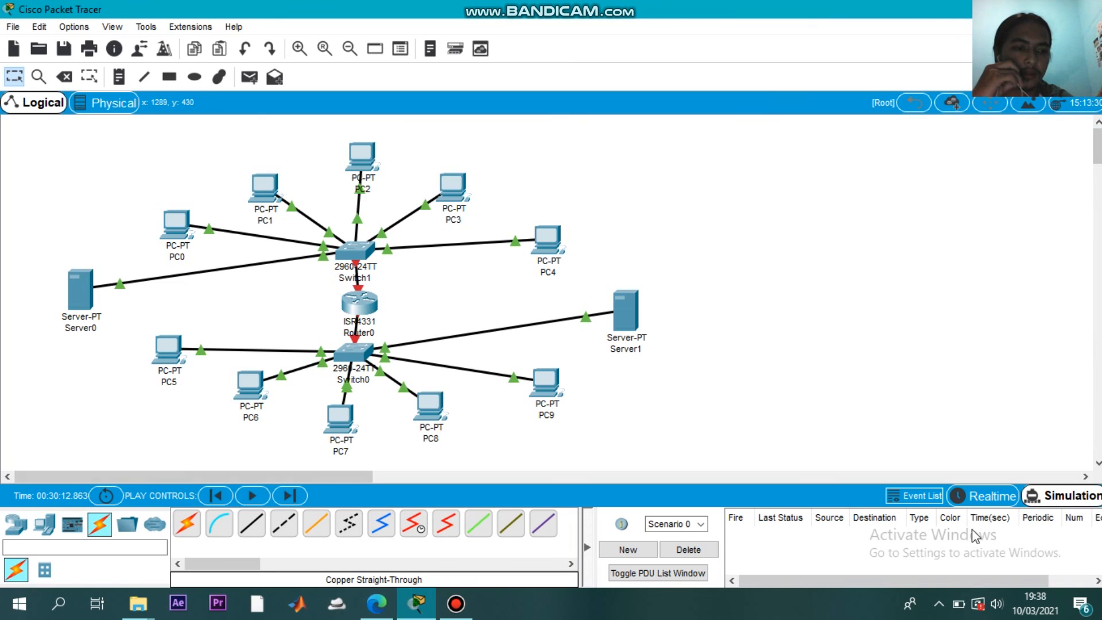
{"action": "left_click", "coordinate": [957, 497]}
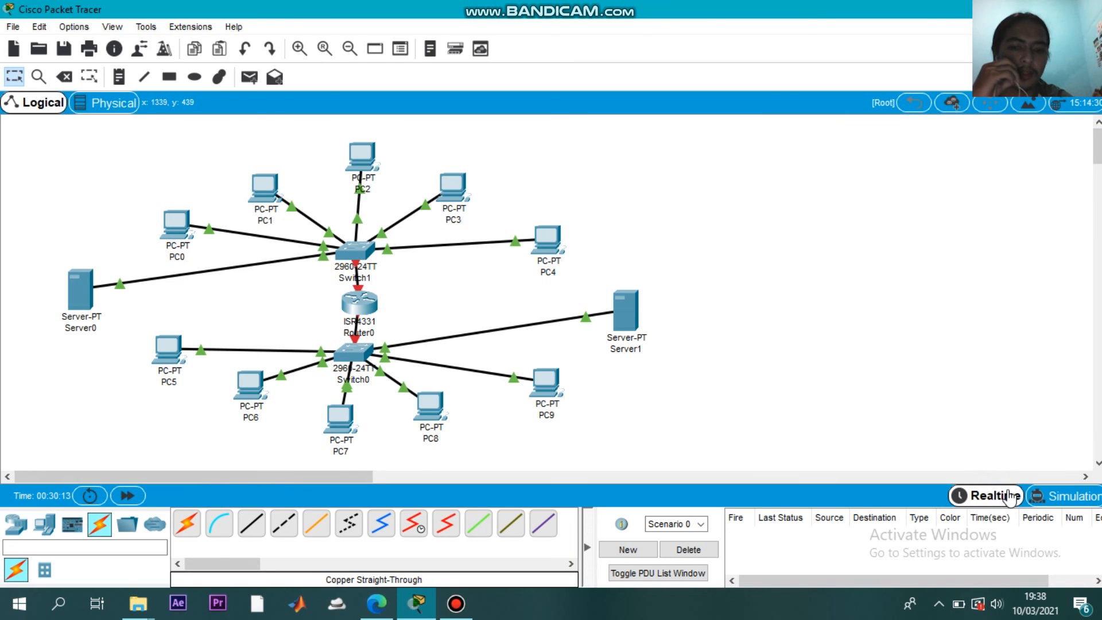